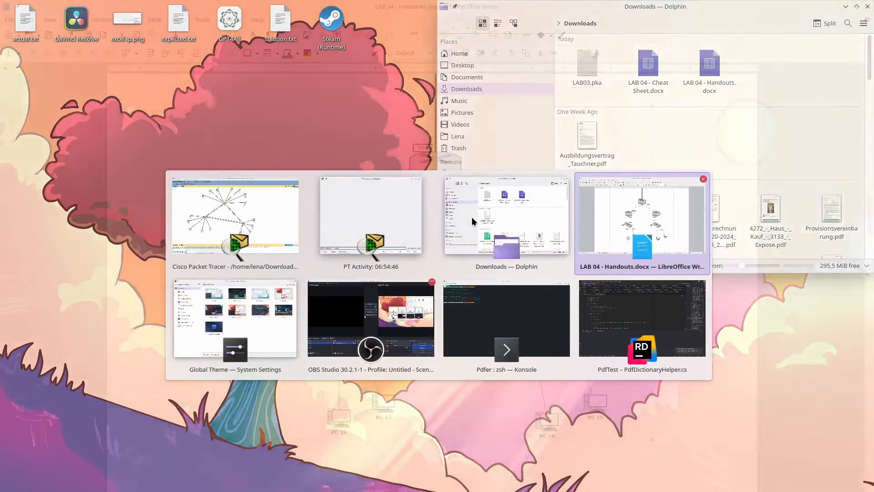
- Review the handout's R1–R3, S4, S5 and PC 16–19 diagram, then return to Packet Tracer
scroll(413, 239, "up", 6)
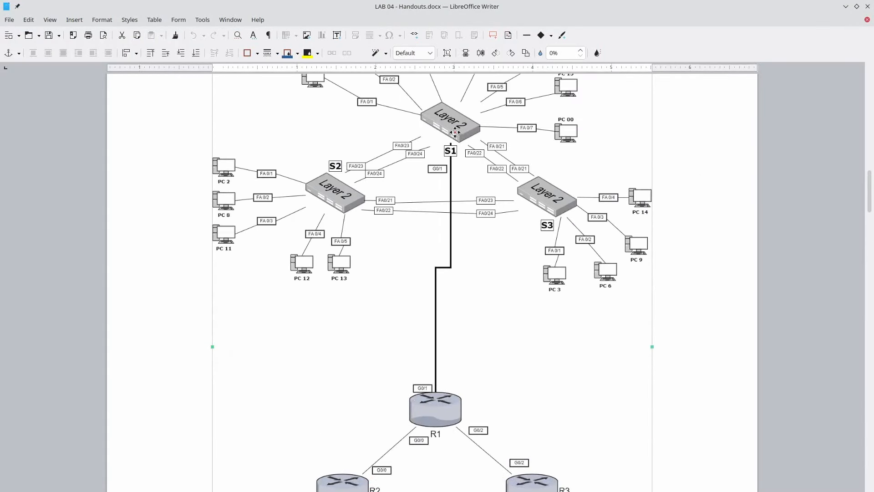
scroll(440, 389, "down", 2)
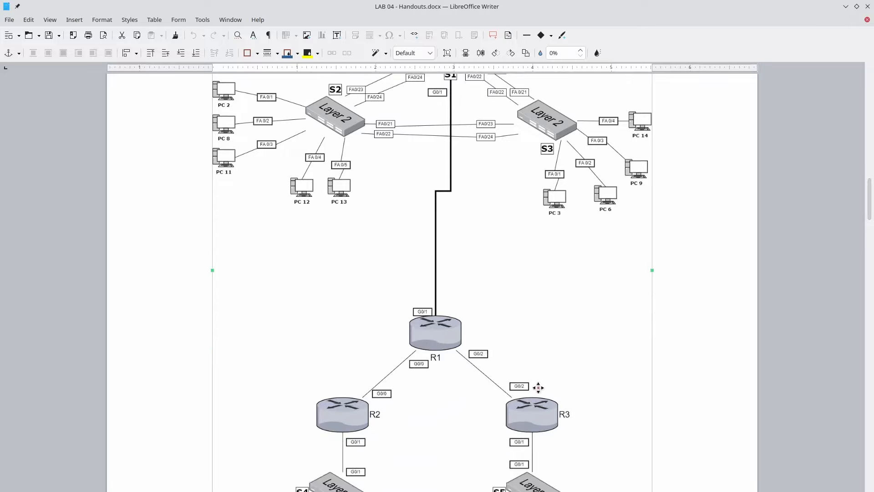
scroll(542, 389, "down", 3)
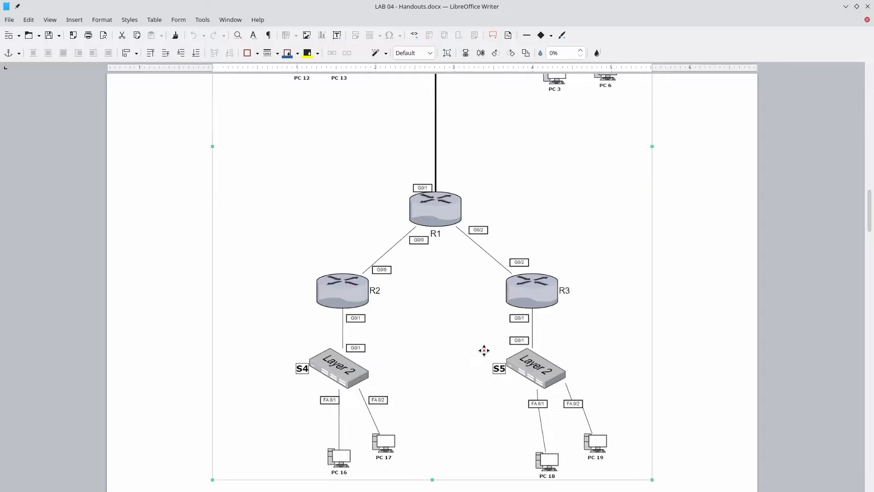
key("alt+Tab")
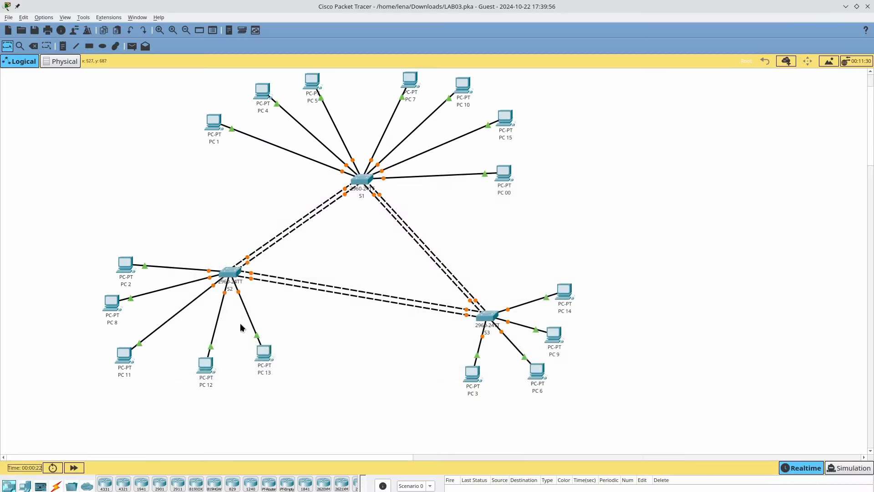
- Place a 2911 router on the canvas and name it R1
left_click(179, 485)
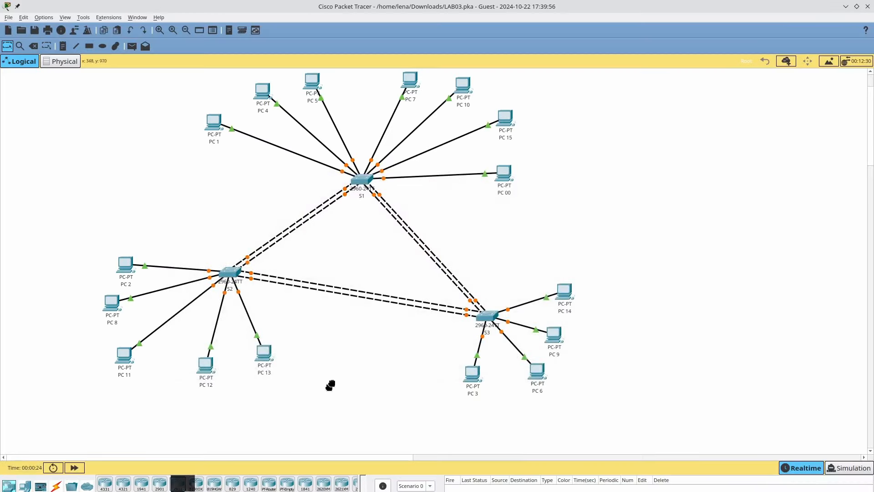
left_click(358, 378)
scroll(332, 382, "down", 5)
scroll(298, 352, "up", 3)
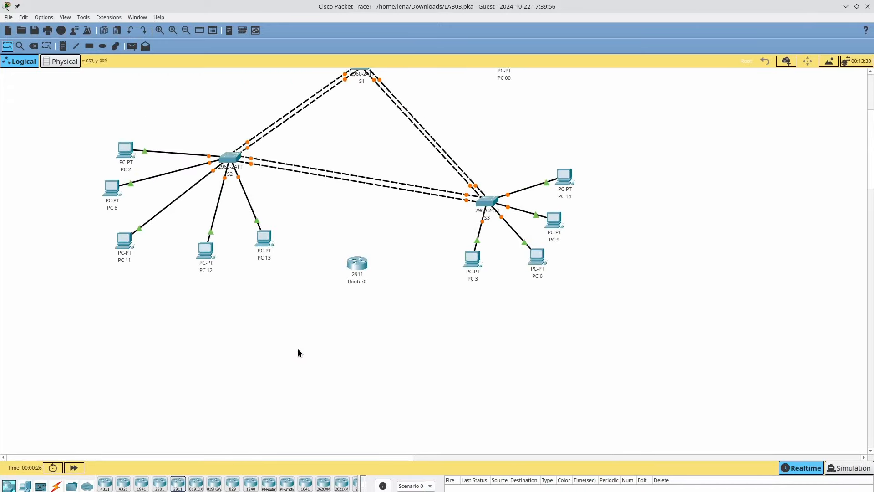
left_click(363, 282)
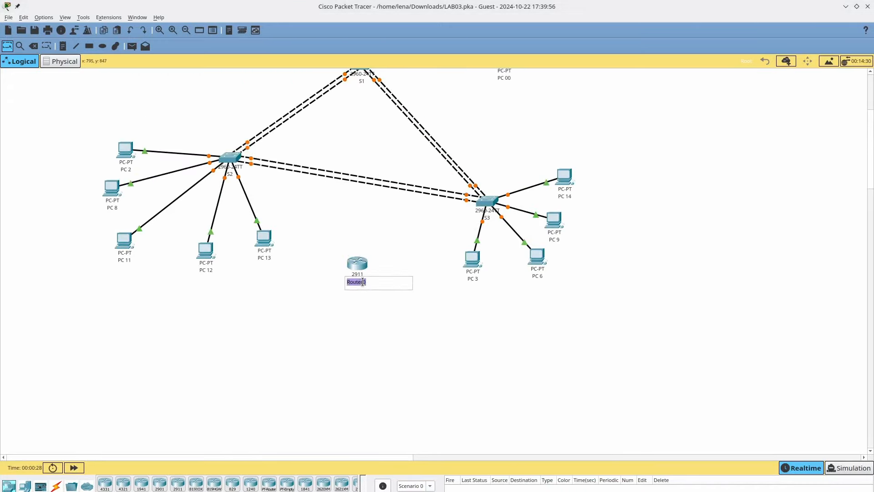
type("R1")
key("Return")
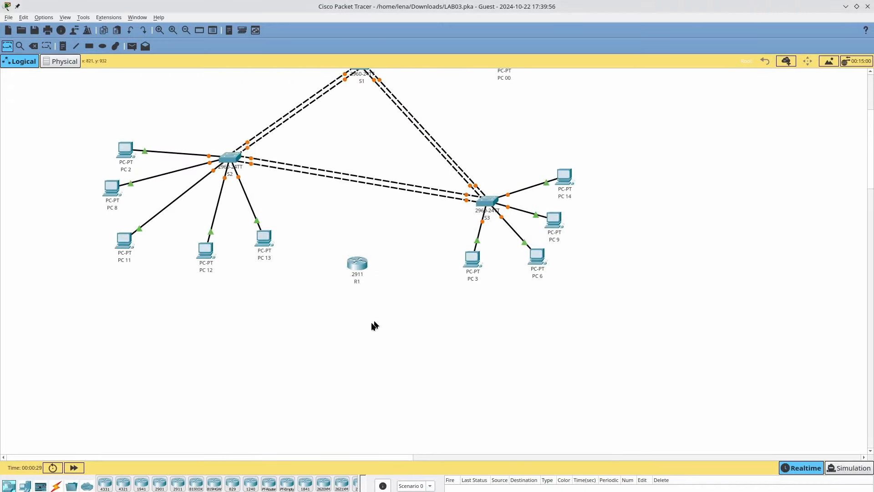
- Add two more 2911 routers named R2 and R3, shifted to the right
left_click(178, 483)
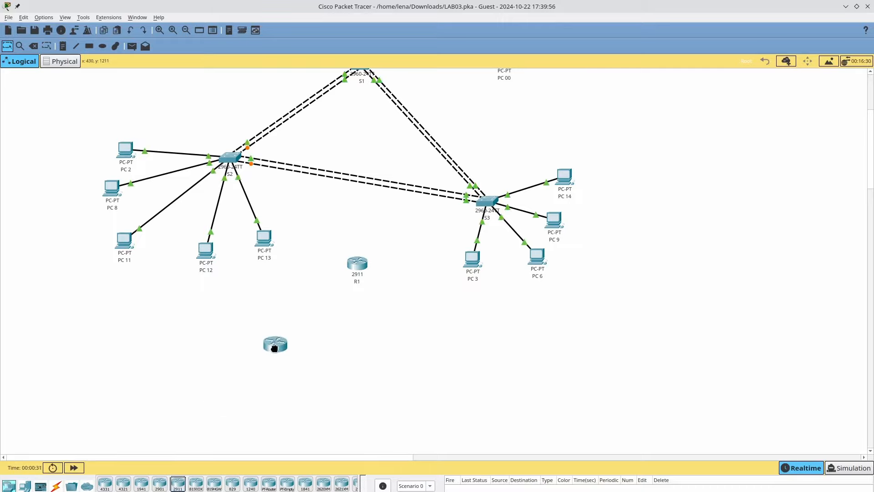
left_click(278, 378)
left_click(278, 395)
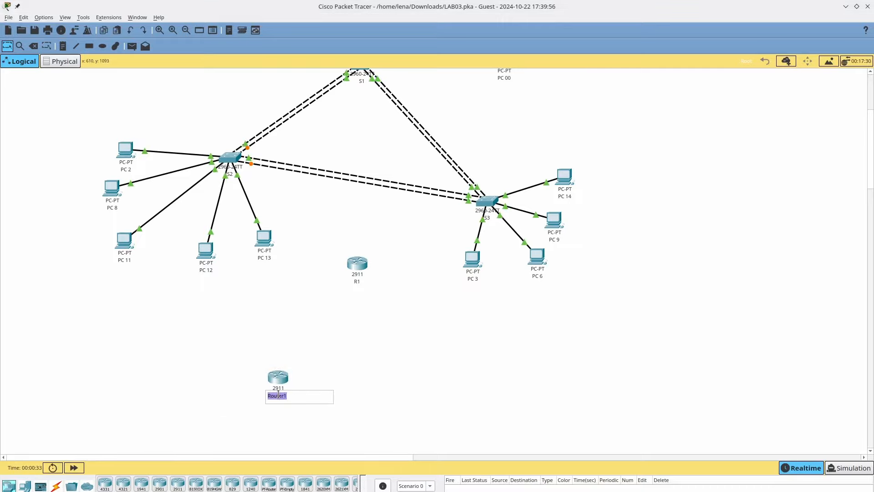
type("R2")
left_click_drag(178, 484, 382, 379)
left_click(386, 396)
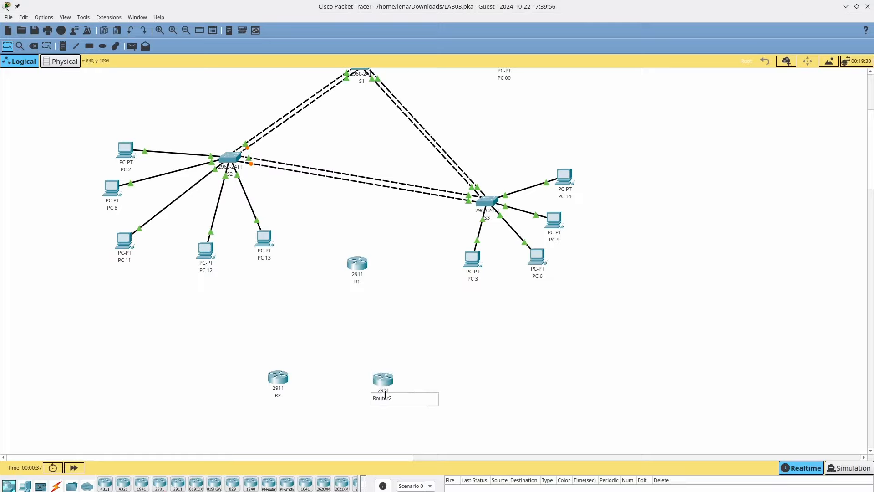
type("R3")
left_click(491, 363)
scroll(492, 363, "down", 3)
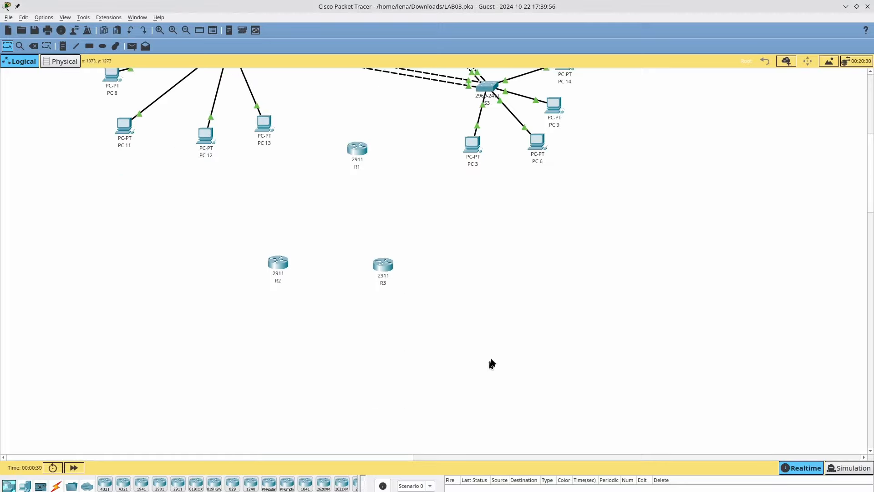
left_click_drag(459, 237, 311, 272)
- Copy switch S2 below R2 and rename the copy S4
scroll(274, 360, "down", 2)
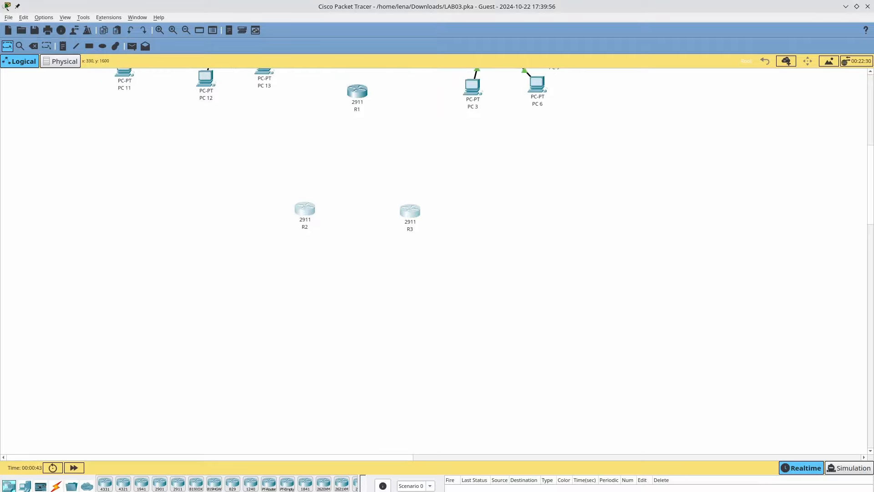
left_click(25, 486)
scroll(144, 377, "up", 4)
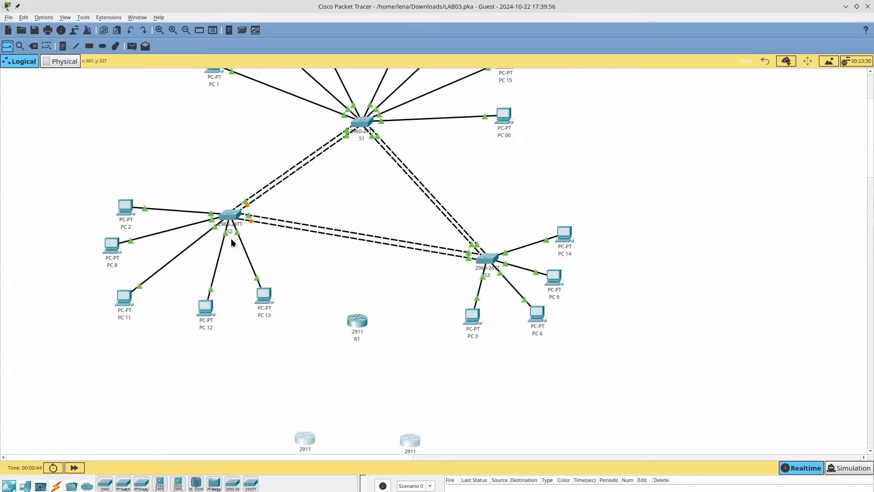
scroll(230, 212, "down", 2)
left_click_drag(231, 155, 301, 450)
left_click(301, 351)
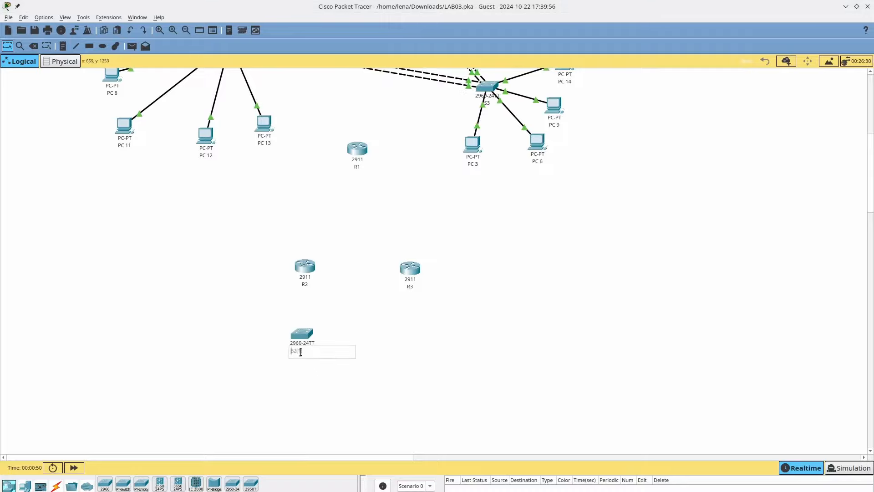
left_click_drag(301, 350, 294, 353)
left_click(362, 349)
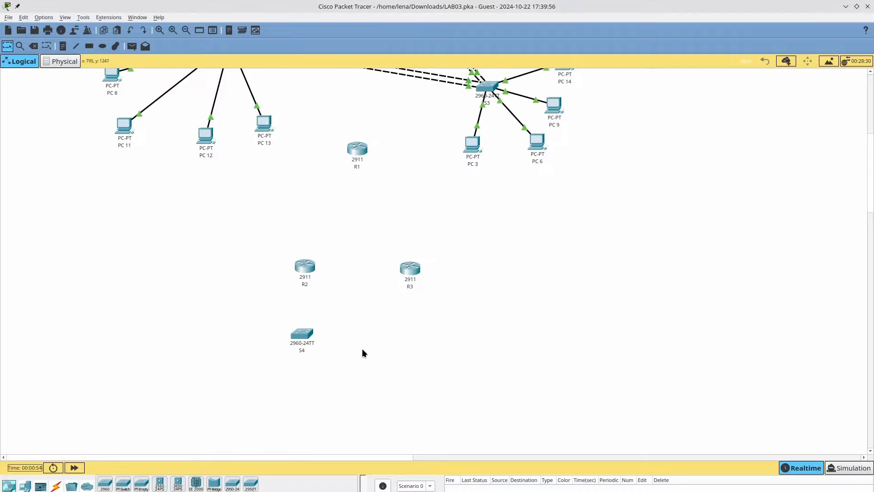
- Check the handout, then duplicate switch S4 and move the copy below R3
key("alt+Tab")
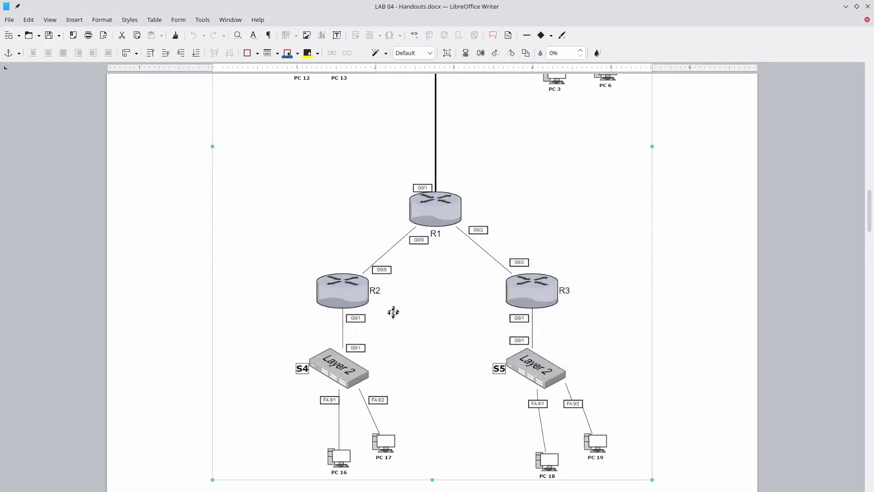
key("alt+Tab")
left_click_drag(303, 335, 394, 338)
left_click_drag(394, 339, 447, 347)
- Rename the duplicated switch's label to S5
left_click(410, 349)
type("5")
key("Return")
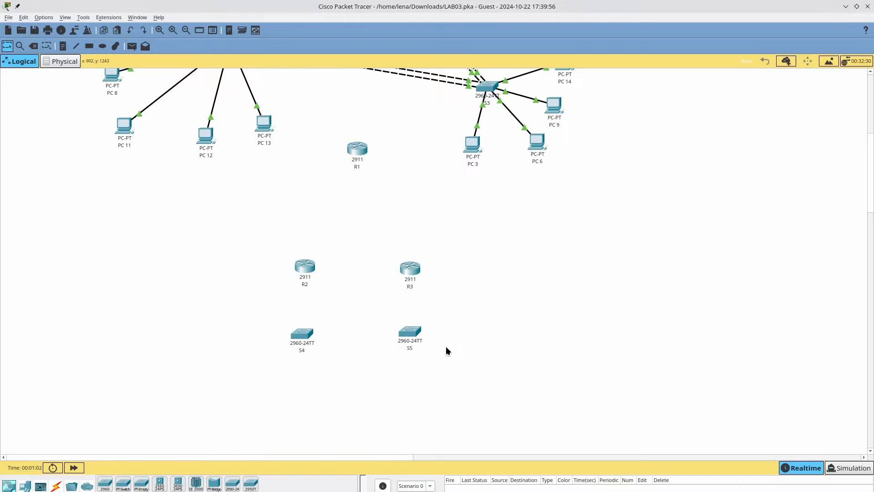
- Log into S5's CLI and enter privileged EXEC mode with en
left_click(414, 327)
left_click(377, 151)
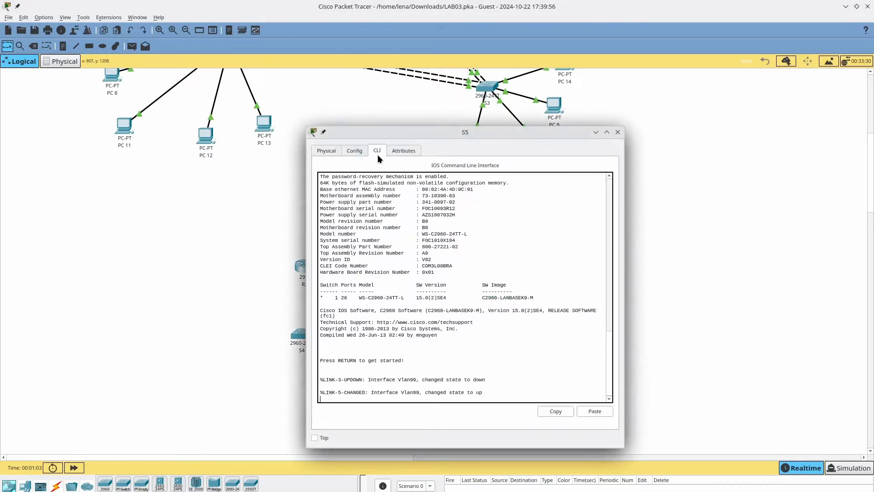
key("Return")
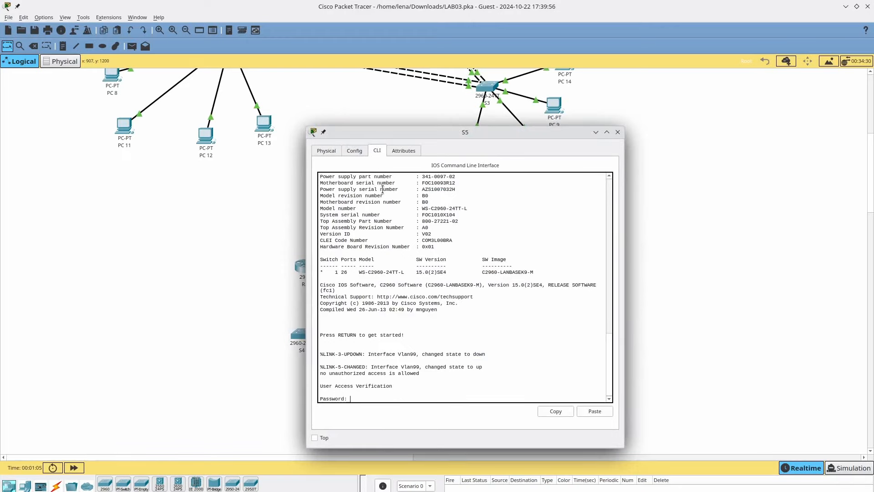
key("Return")
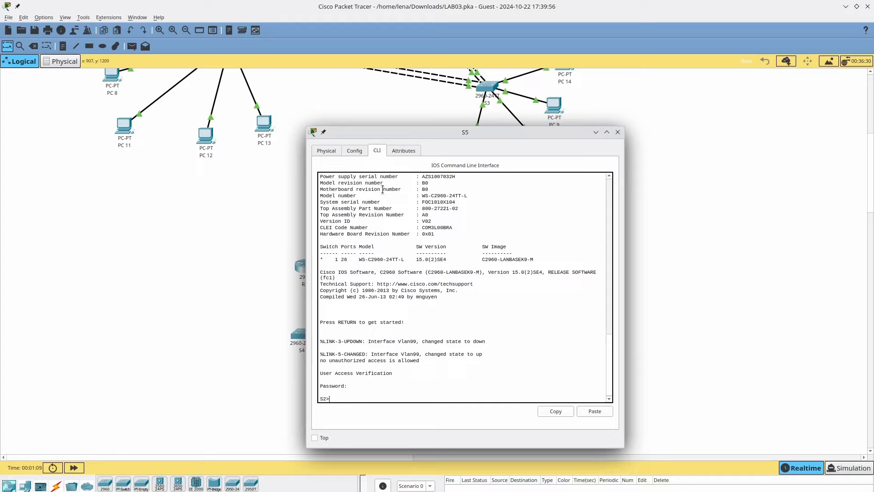
type("ena")
key("BackSpace")
key("Return")
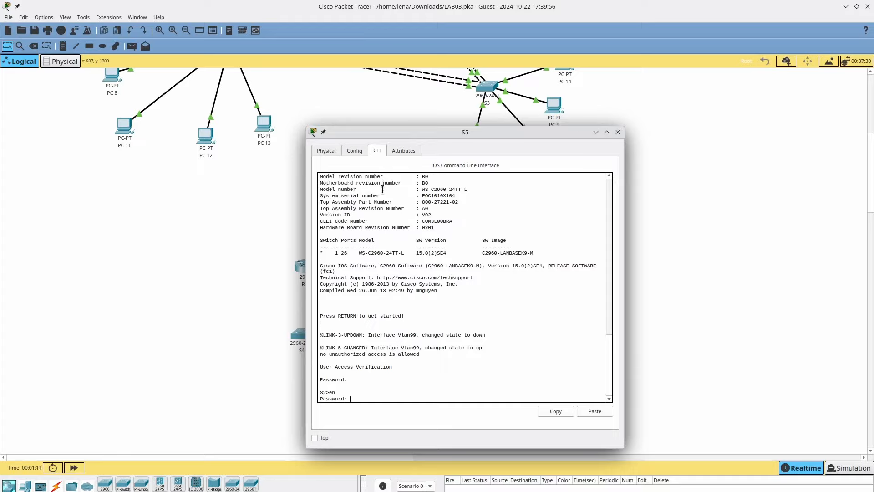
key("Return")
- Set the switch hostname to S5 in global configuration mode
type("conf term")
key("Return")
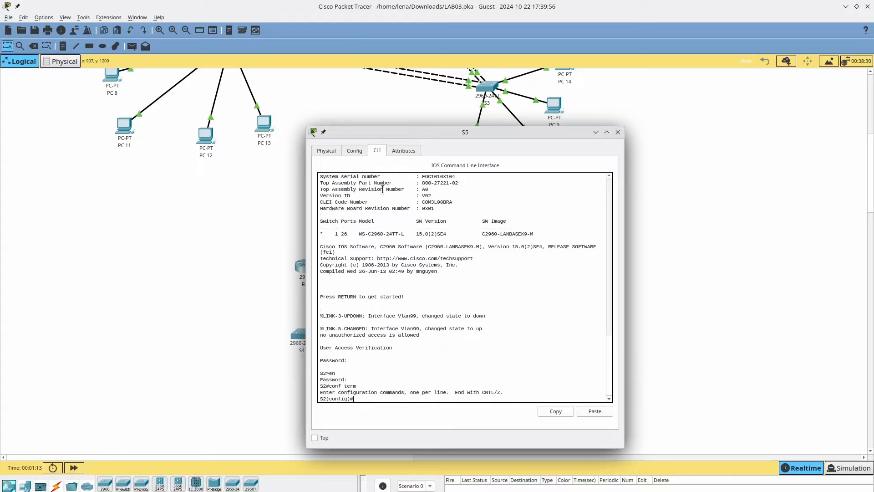
type("h")
type("ostname S5")
key("Return")
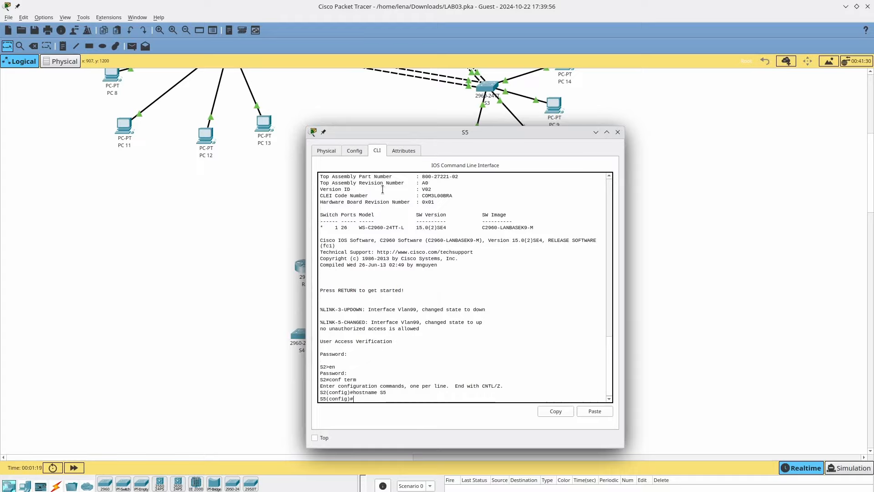
type("exit")
key("Return")
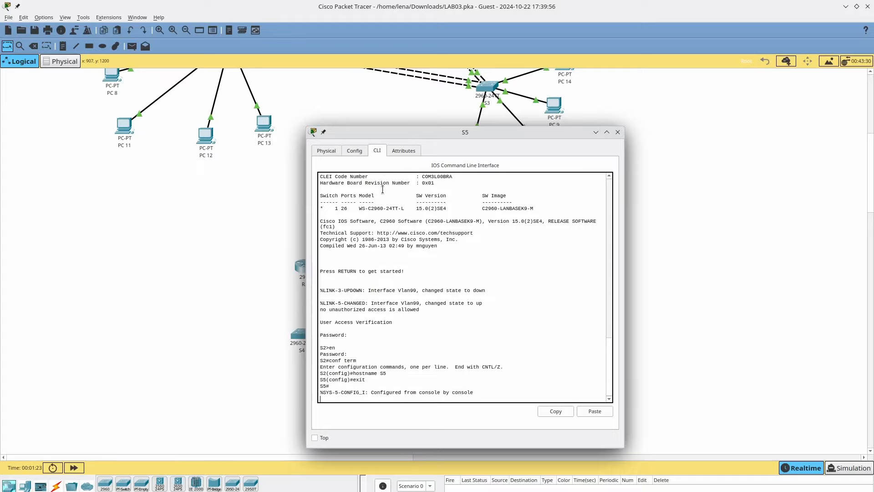
- Save S5's running-config to startup-config with copy running-config startup-config
type("cop")
key("Tab")
key("Tab")
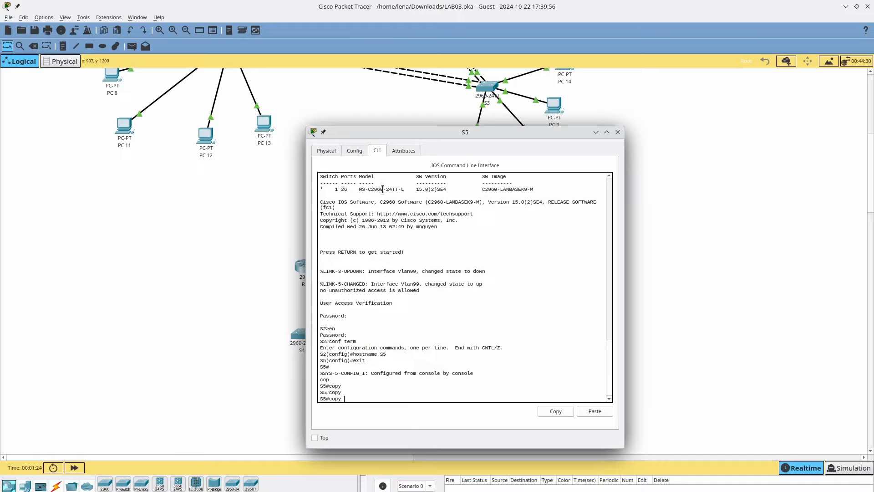
type("?")
type("st")
key("Tab")
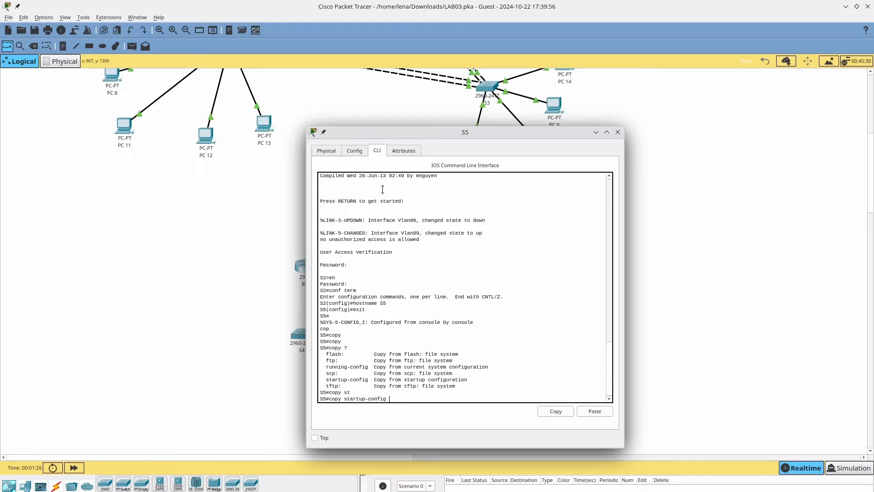
key("BackSpace")
key("BackSpace")
key("BackSpace")
key("BackSpace")
key("BackSpace")
key("BackSpace")
key("BackSpace")
key("BackSpace")
key("BackSpace")
key("BackSpace")
key("Tab")
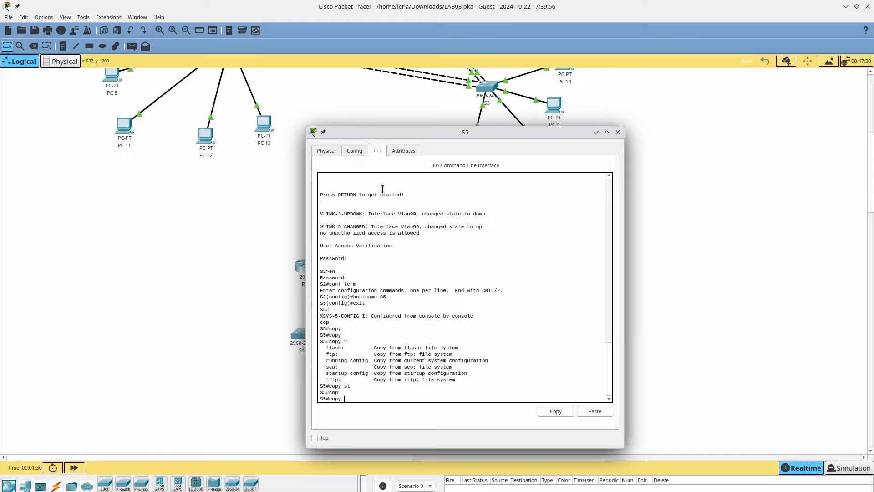
type("runni")
key("Tab")
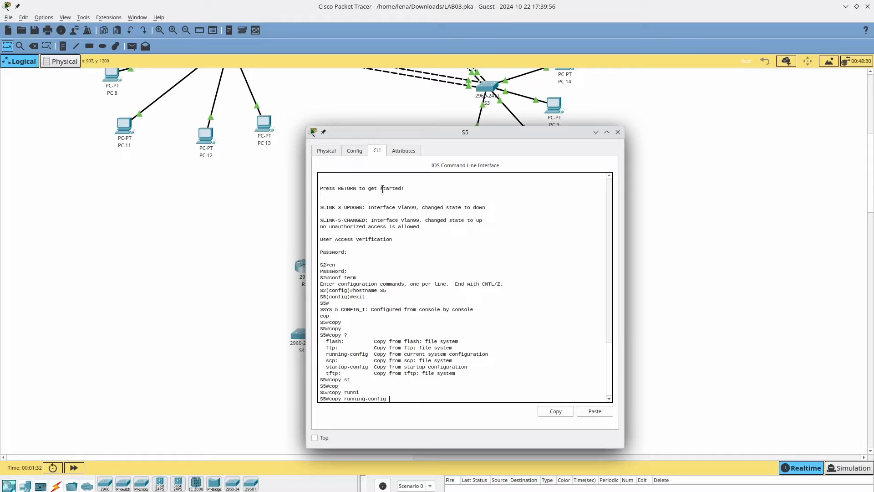
type("st")
key("Tab")
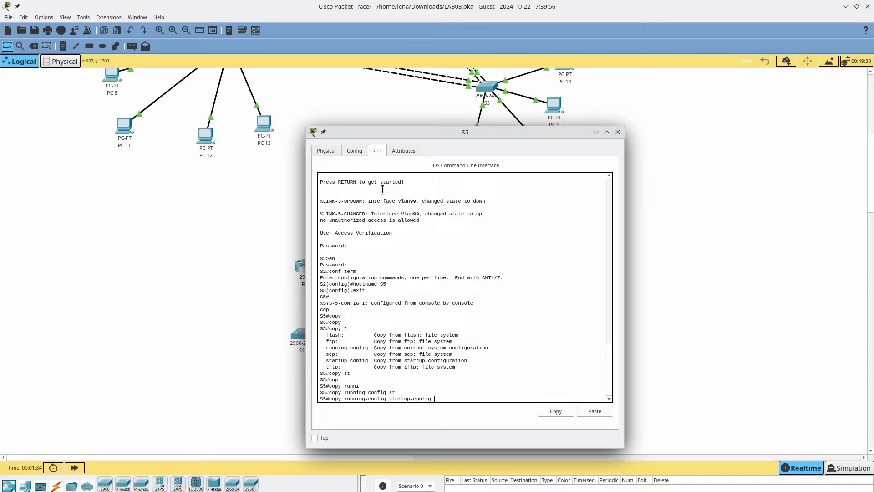
key("Return")
key("Return")
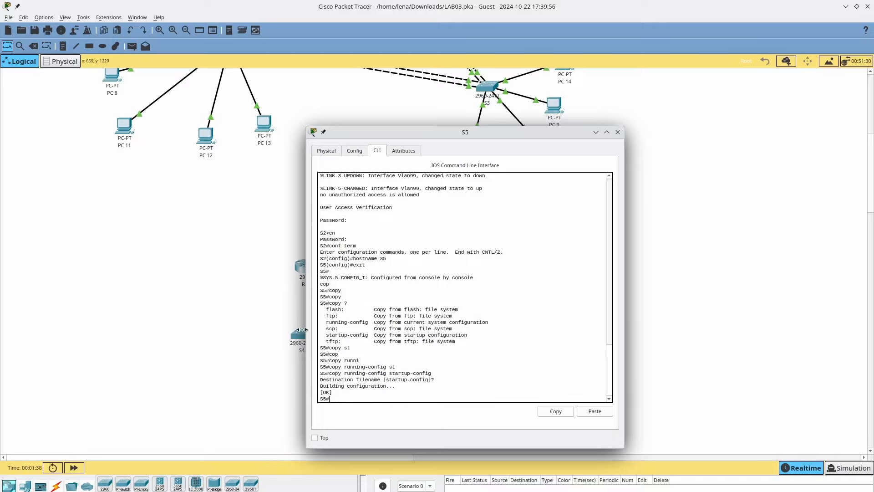
left_click(297, 337)
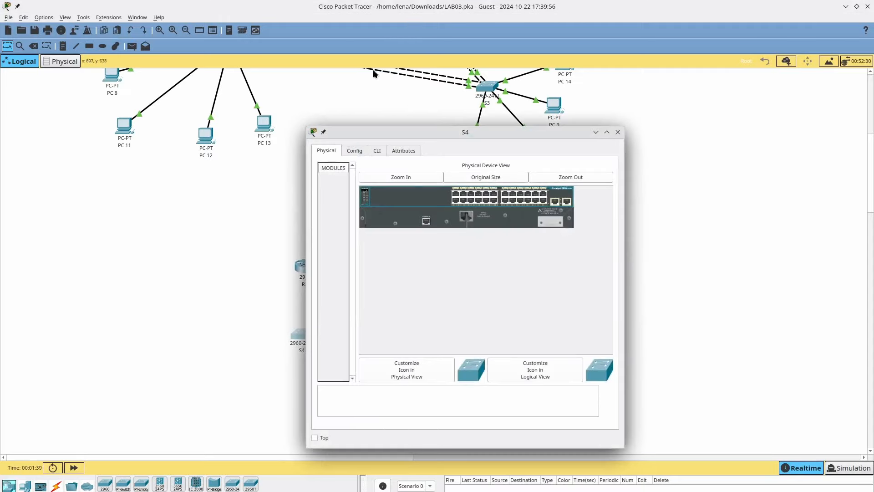
- Log into S4's CLI and change its hostname from S2 to S4
left_click(380, 149)
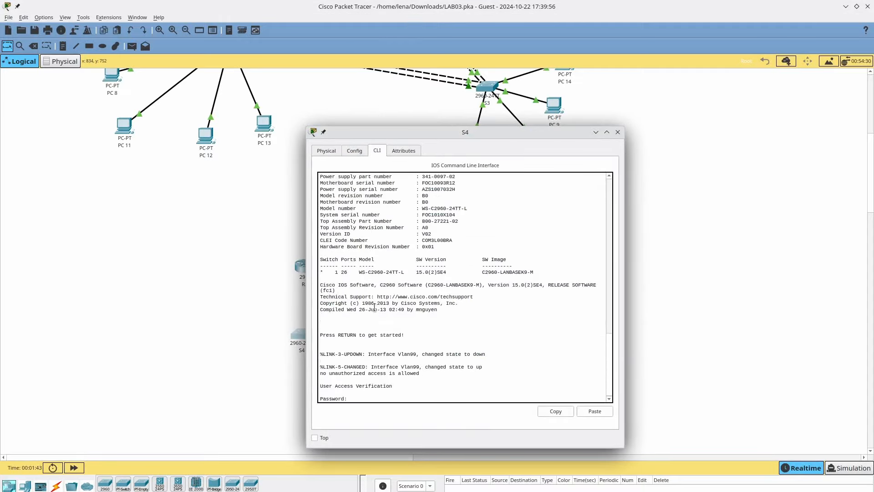
key("Return")
type("ce")
key("Return")
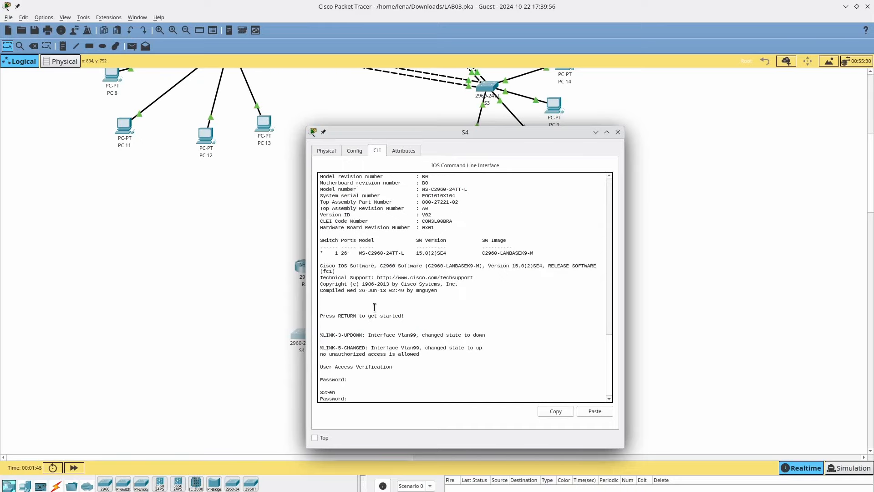
key("Return")
type("conf term")
key("Return")
type("hostname S4")
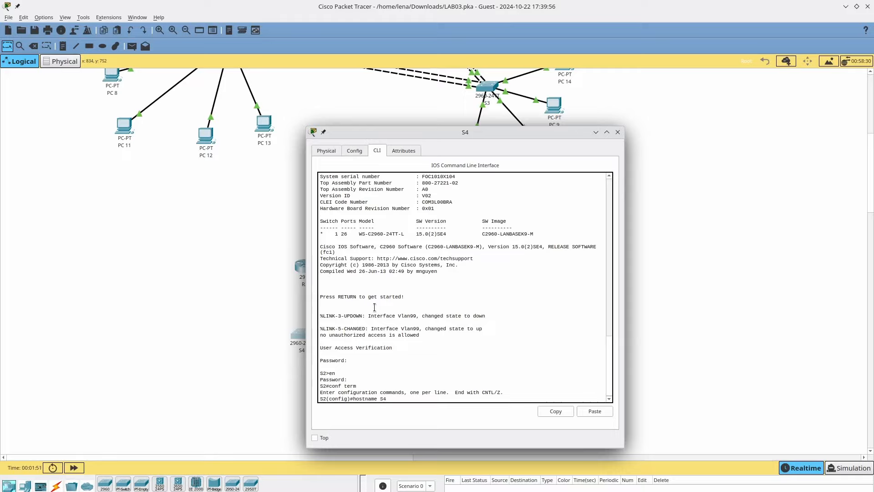
key("Return")
type("exit")
key("Return")
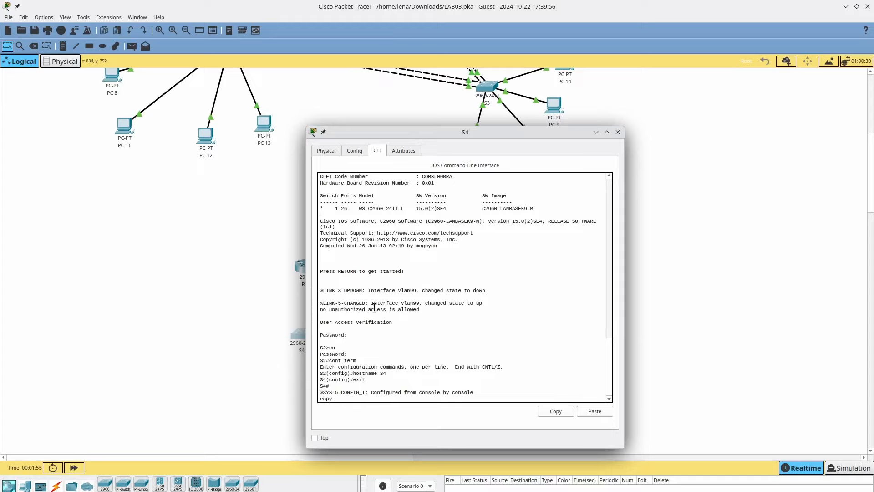
- Save S4's running-config to startup-config and close its device window
type("copy runnin")
key("Tab")
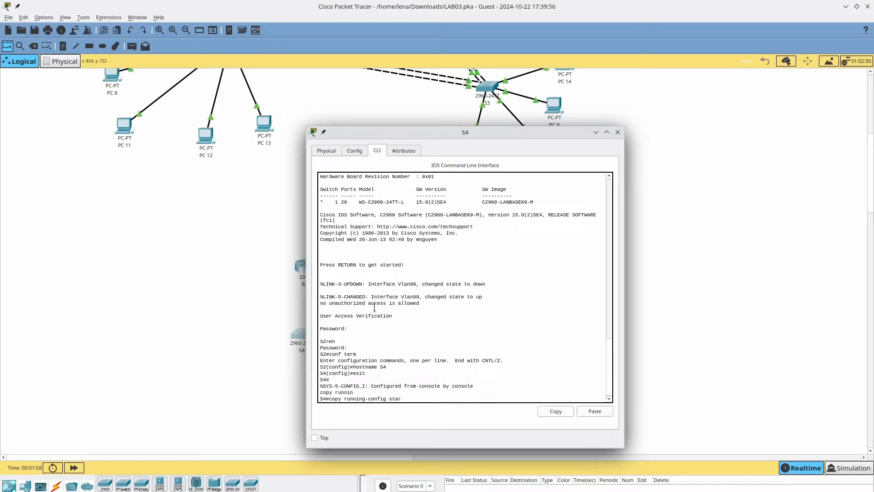
type("star")
key("Tab")
key("Return")
key("Return")
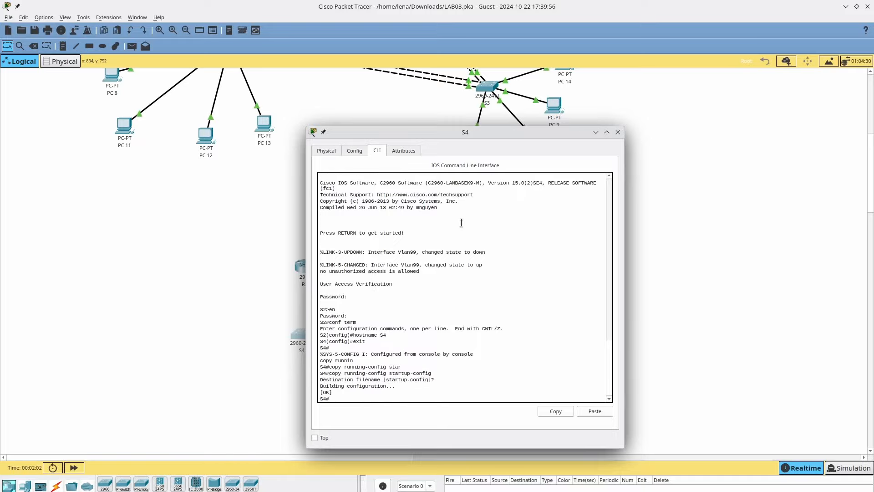
key("alt+F4")
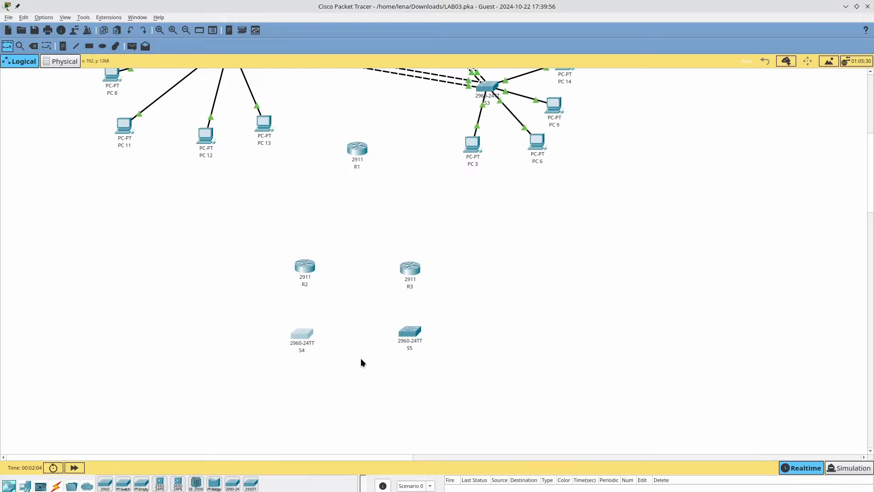
scroll(361, 363, "down", 3)
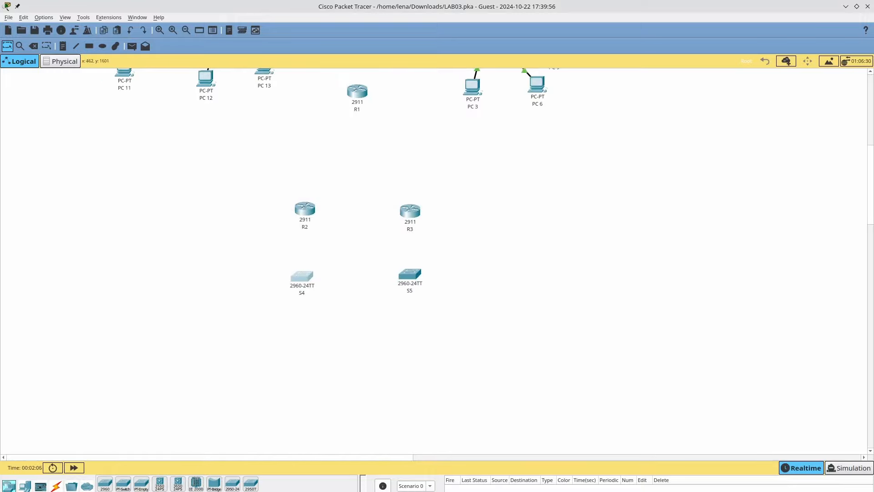
left_click(31, 486)
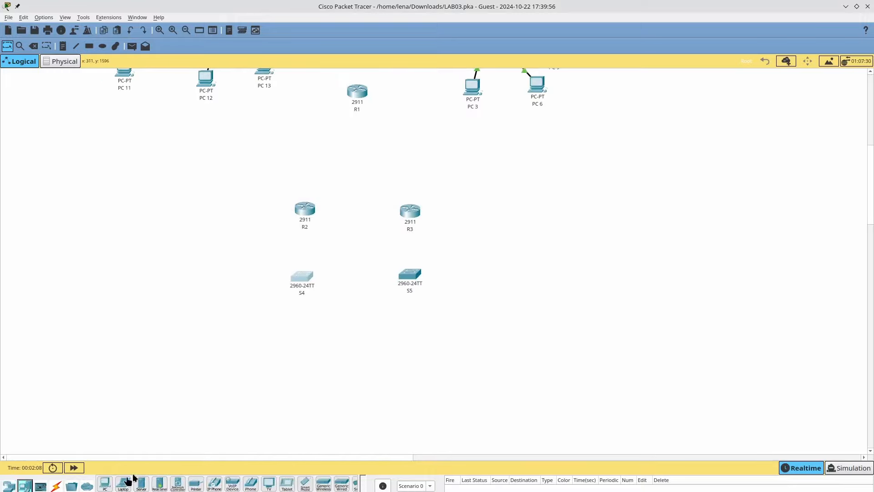
- Place four PC-PT computers, PC0 through PC3, in a row below switches S4 and S5
left_click_drag(105, 484, 260, 357)
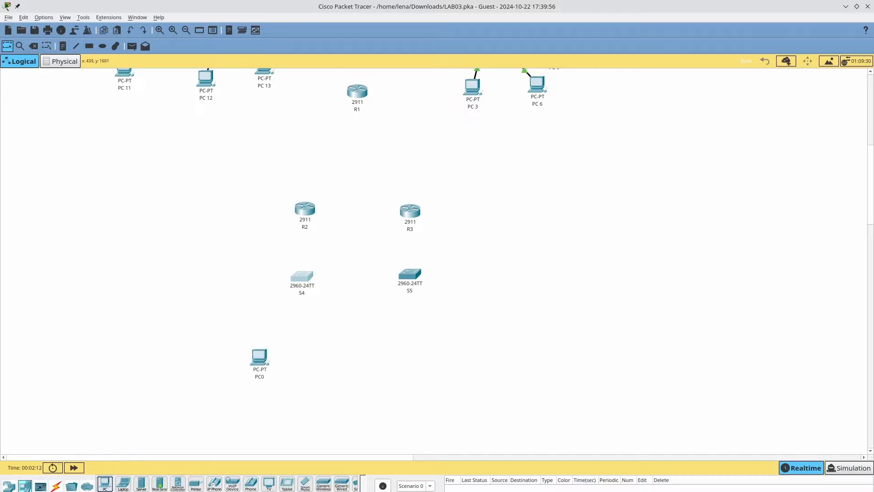
left_click_drag(105, 483, 310, 359)
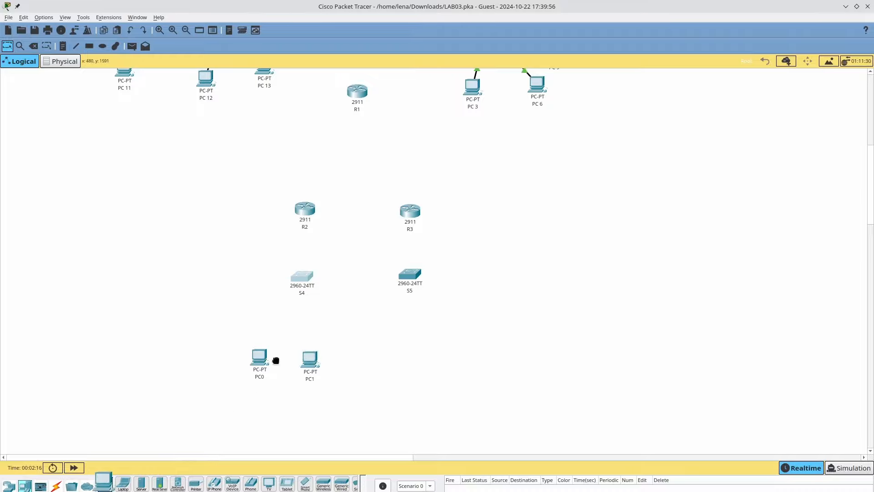
left_click_drag(104, 484, 394, 365)
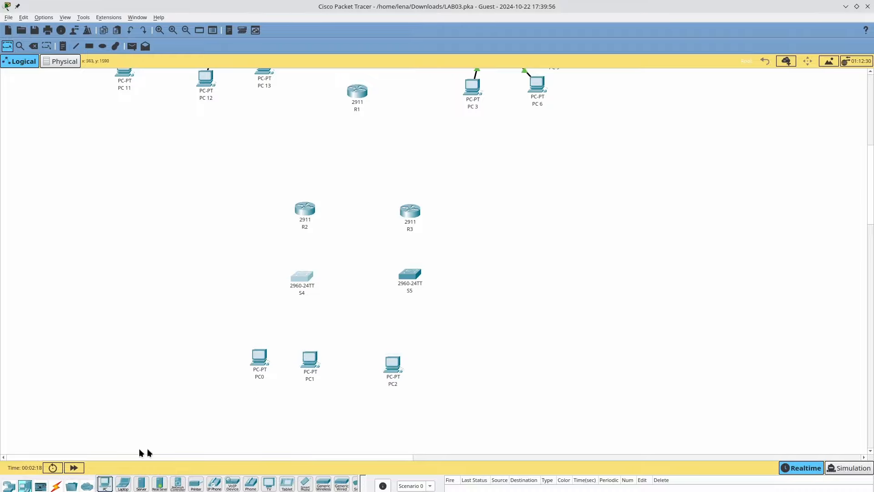
left_click_drag(105, 484, 452, 370)
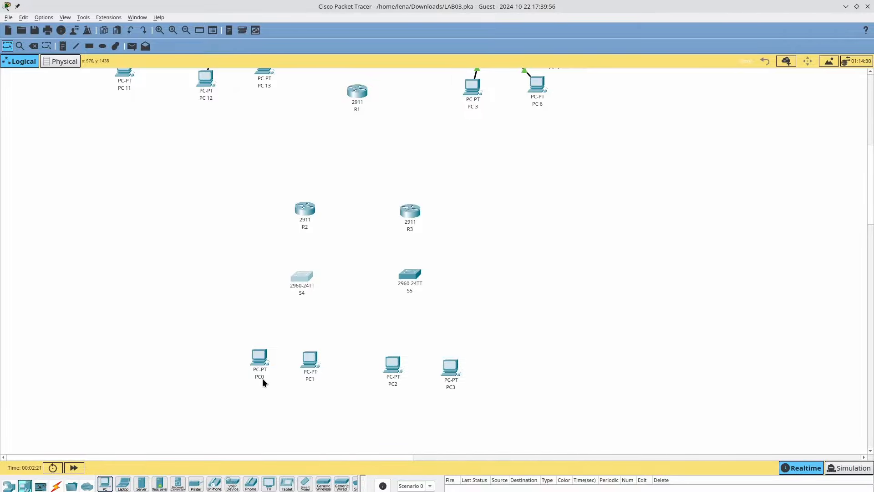
key("alt+Tab")
key("alt+Tab")
key("alt+Tab")
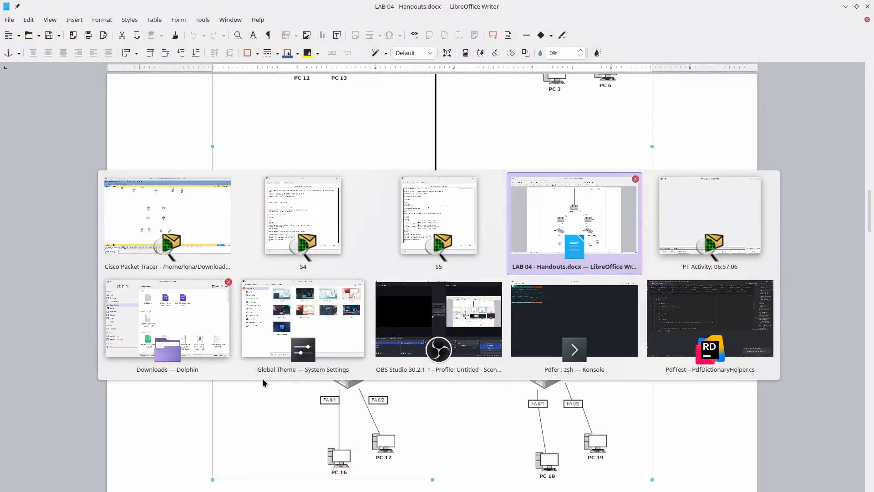
key("alt+Tab")
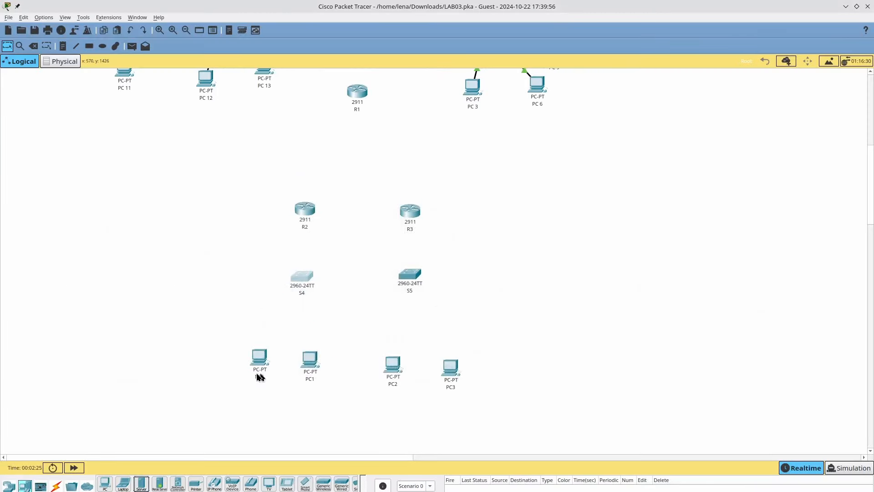
- Rename PC0 and PC1 to PC 16 and PC 17
left_click(256, 375)
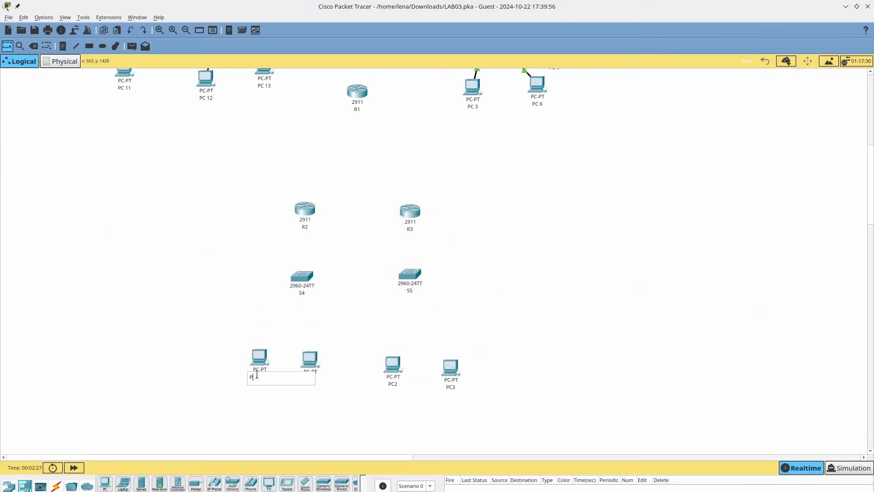
key("Return")
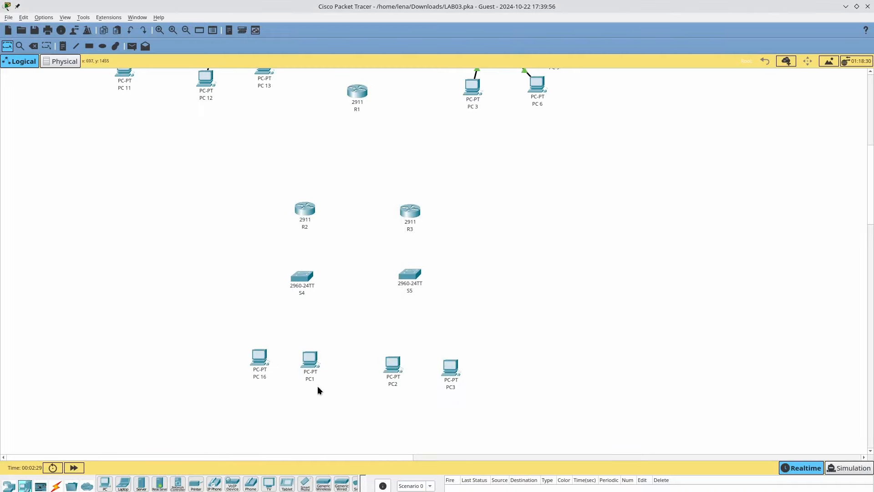
left_click(314, 378)
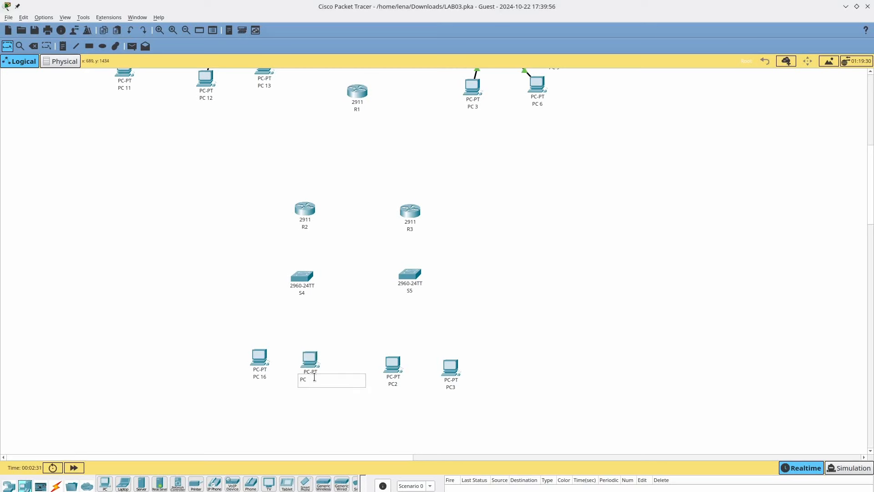
left_click(394, 382)
key("Escape")
- Rename PC2 and PC3 to PC 18 and PC 19
left_click(395, 385)
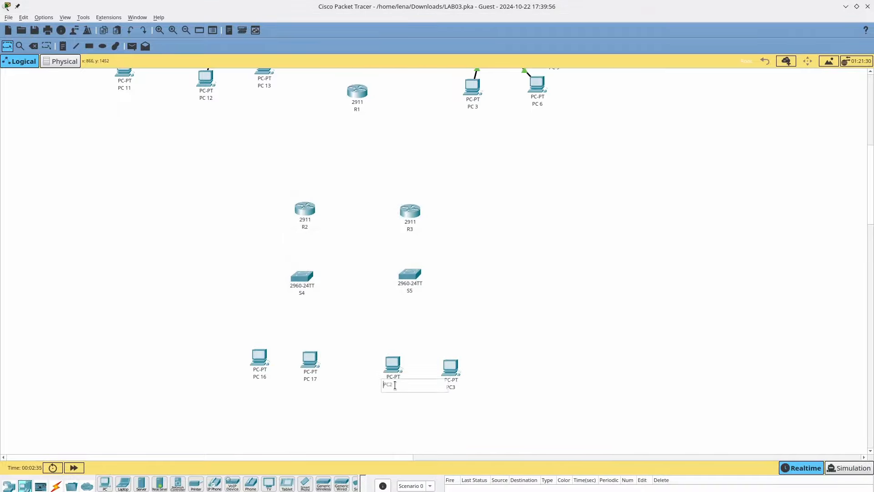
type("18")
key("Return")
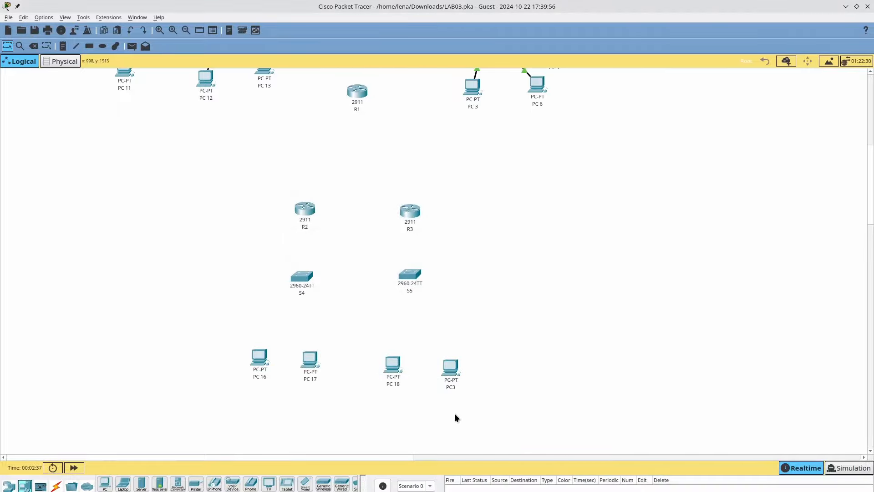
left_click(454, 388)
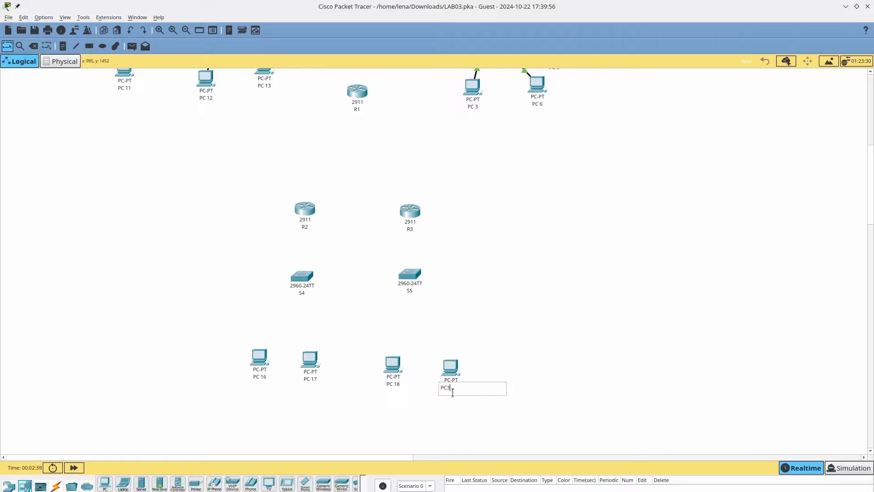
type("19")
key("Return")
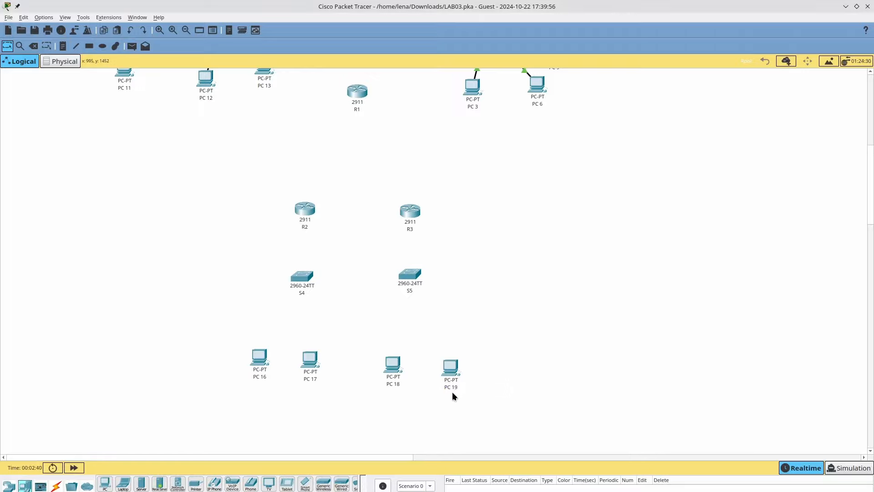
left_click(55, 486)
left_click(141, 484)
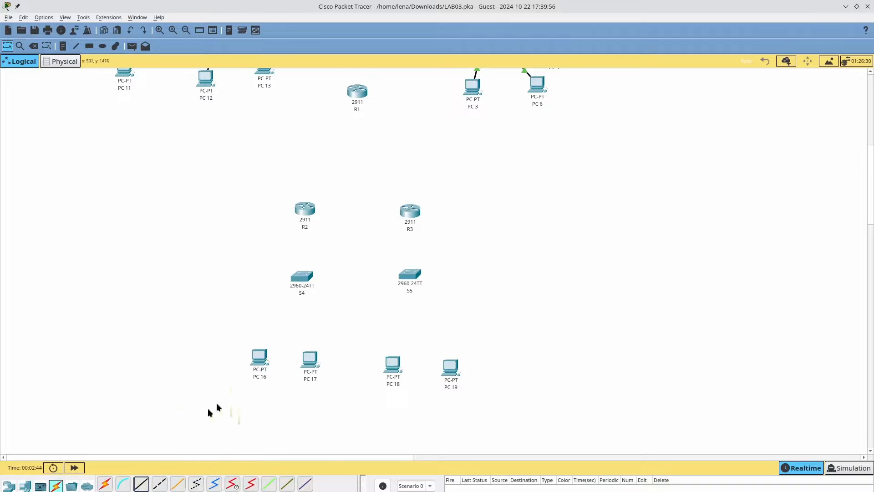
- Cable PC 16 and PC 17 FastEthernet0 to S4 ports Fa0/1 and Fa0/2 with straight-through copper
left_click(253, 369)
left_click(289, 401)
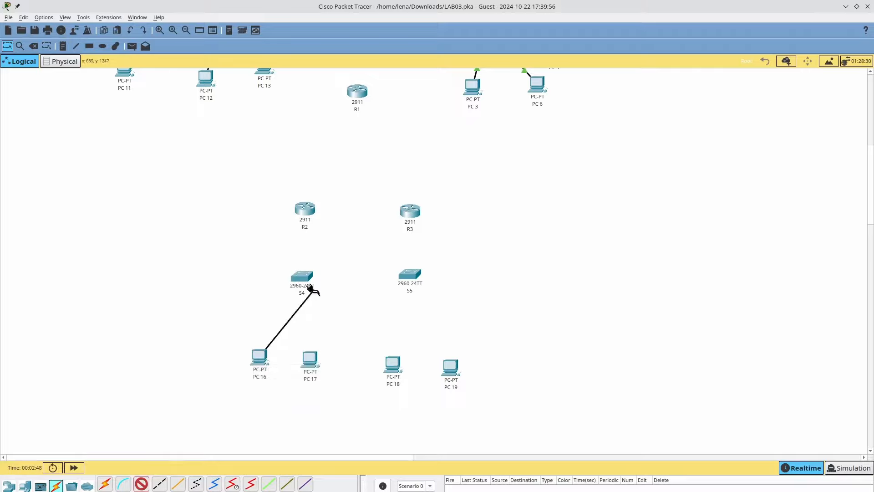
left_click(310, 289)
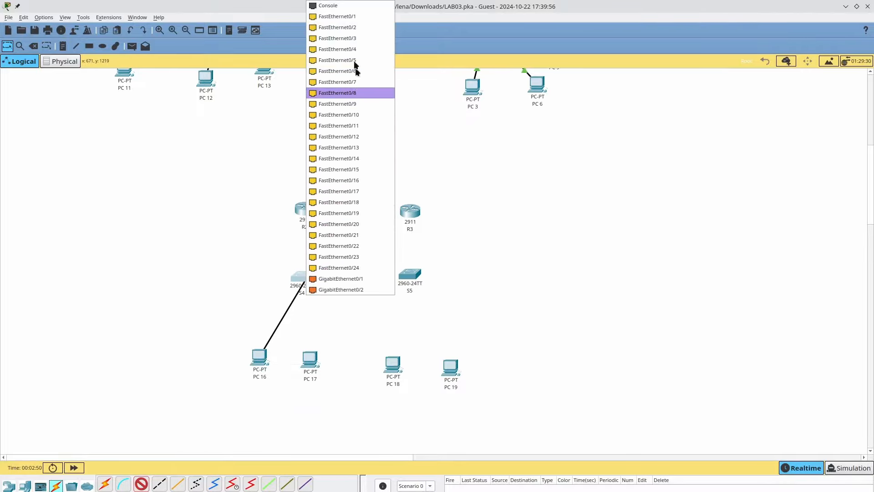
left_click(353, 17)
key("alt+Tab")
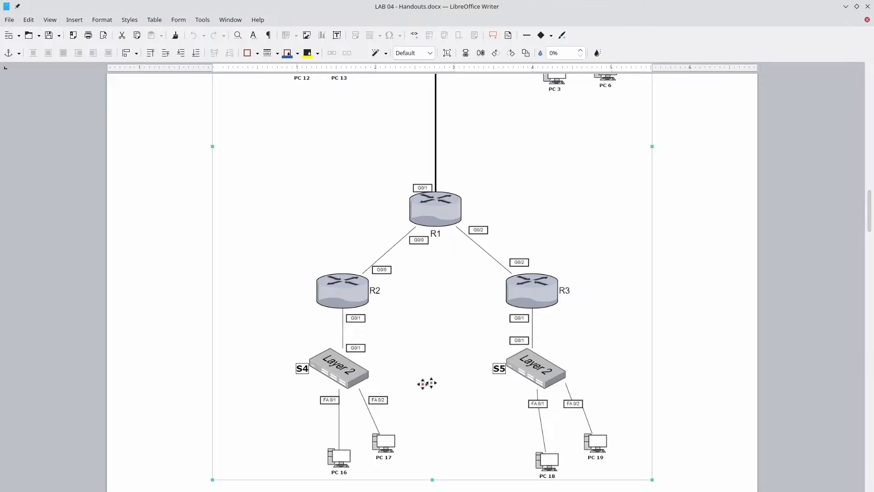
key("alt+Tab")
left_click(144, 486)
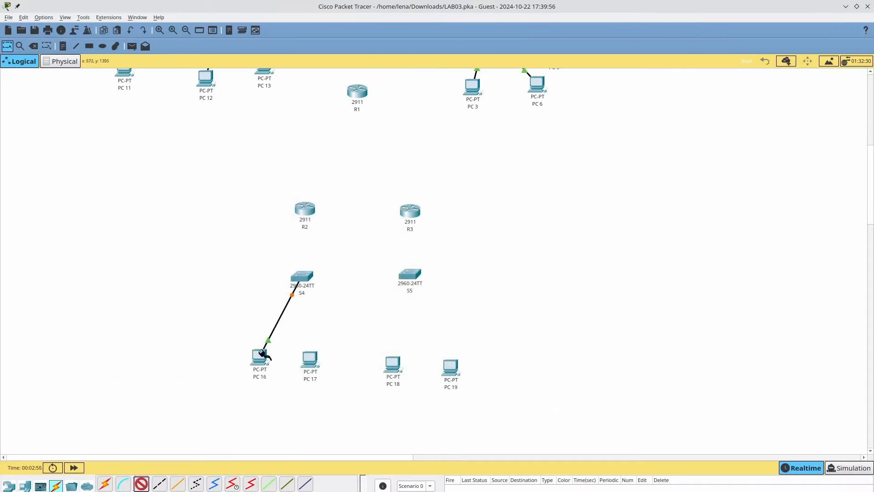
left_click(311, 358)
left_click(348, 403)
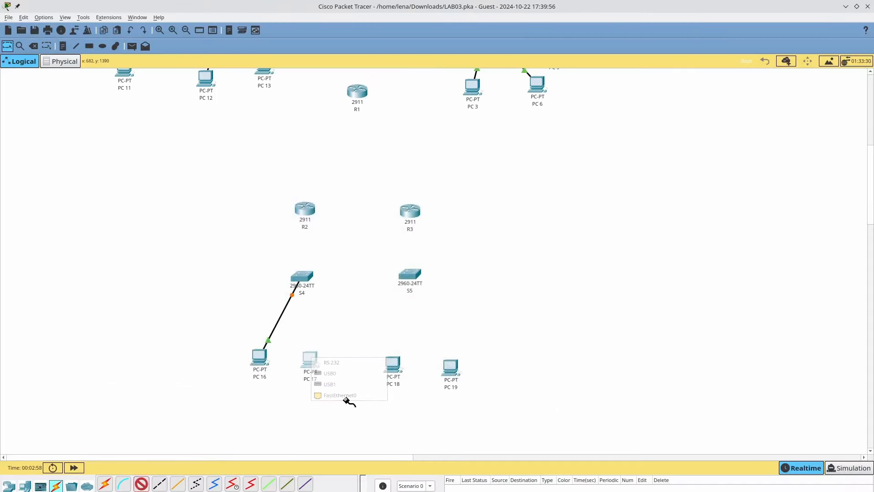
left_click(304, 354)
left_click(330, 393)
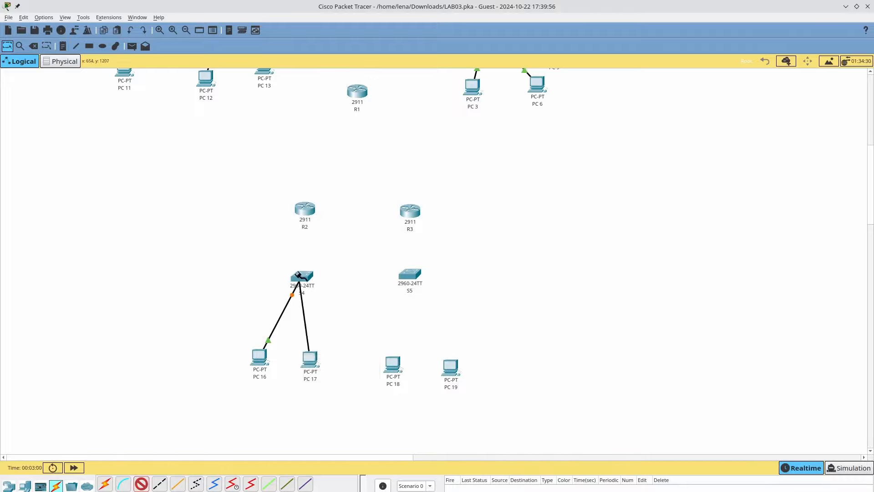
left_click(301, 277)
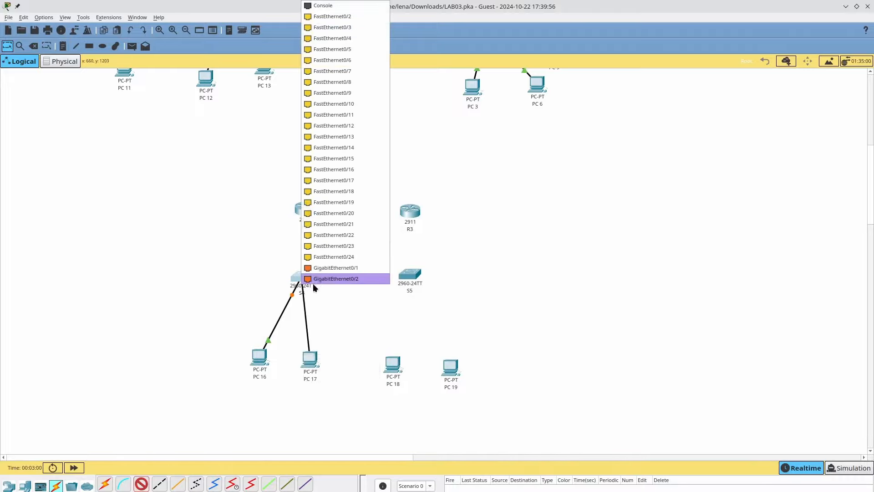
left_click(351, 17)
- Cable PC 18 and PC 19 to switch S5 with straight-through copper
left_click(143, 484)
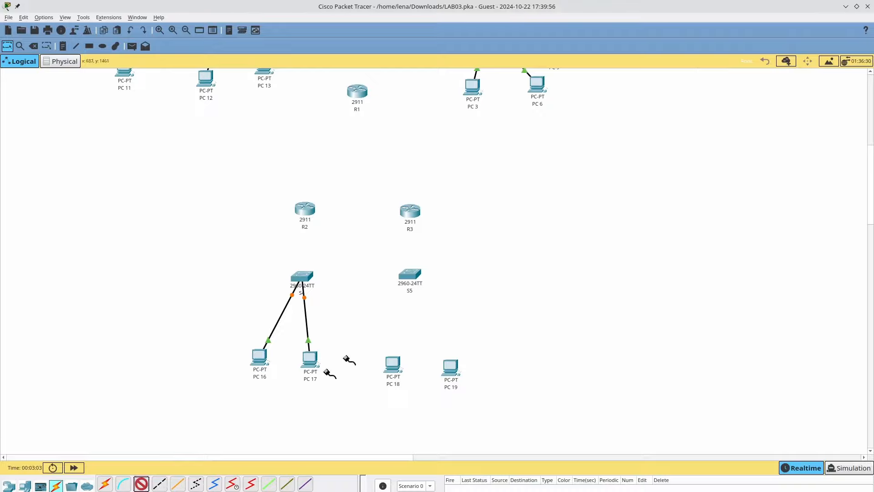
left_click(393, 363)
left_click(408, 395)
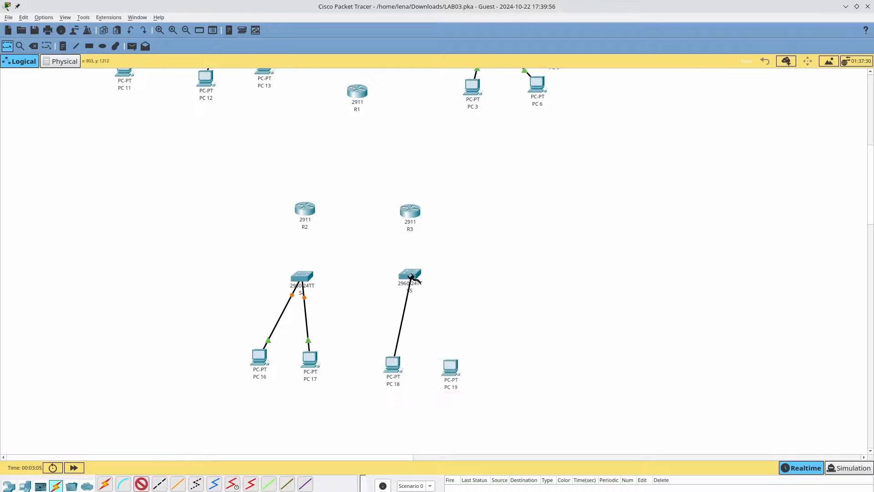
left_click(411, 276)
left_click(429, 16)
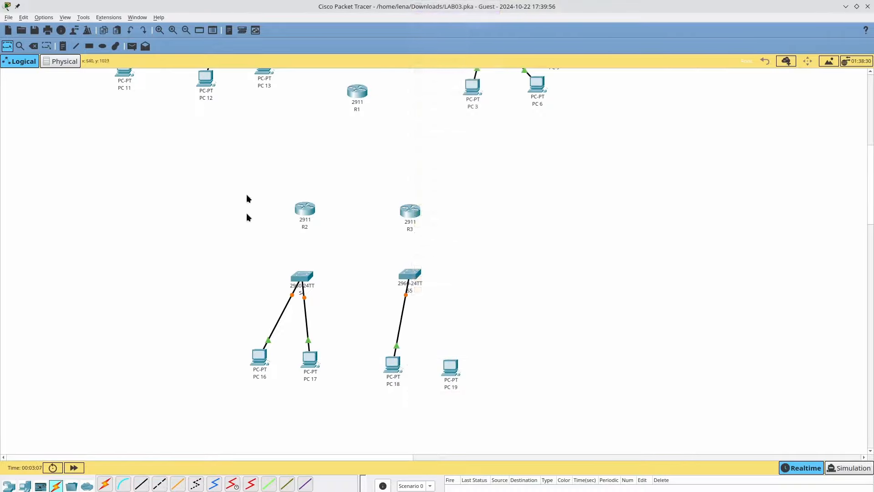
left_click(142, 484)
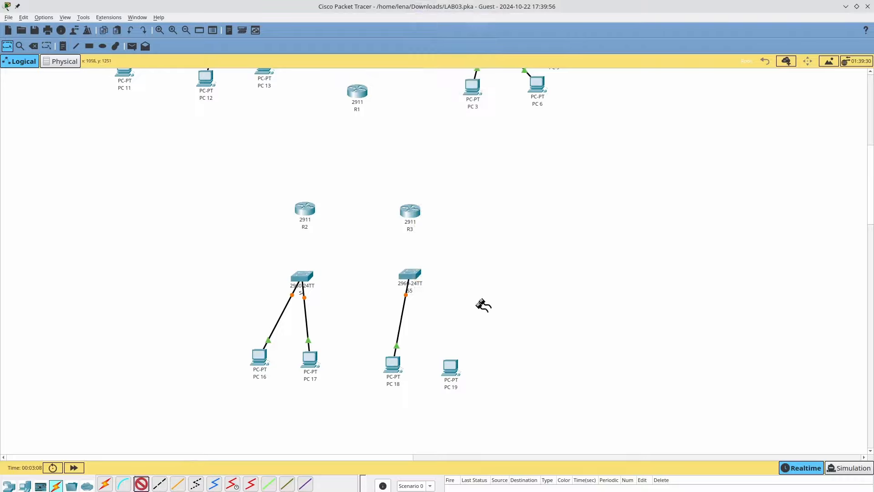
left_click(446, 384)
left_click(464, 402)
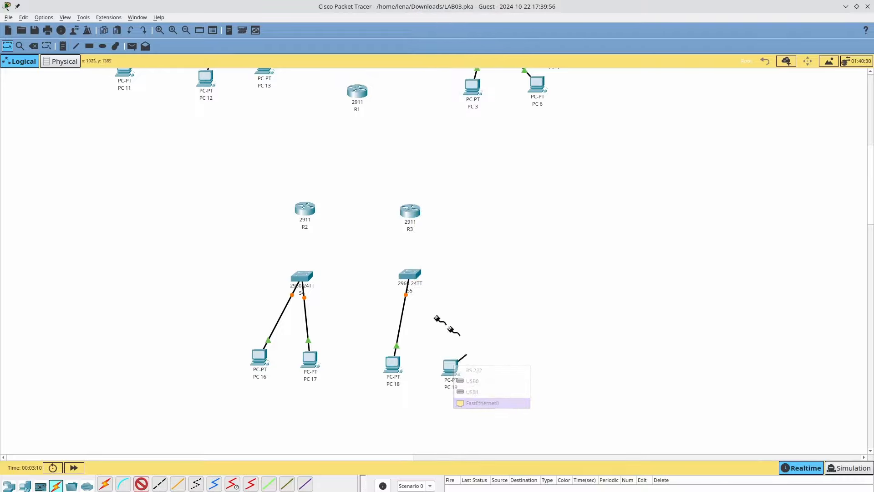
left_click(412, 275)
left_click(464, 16)
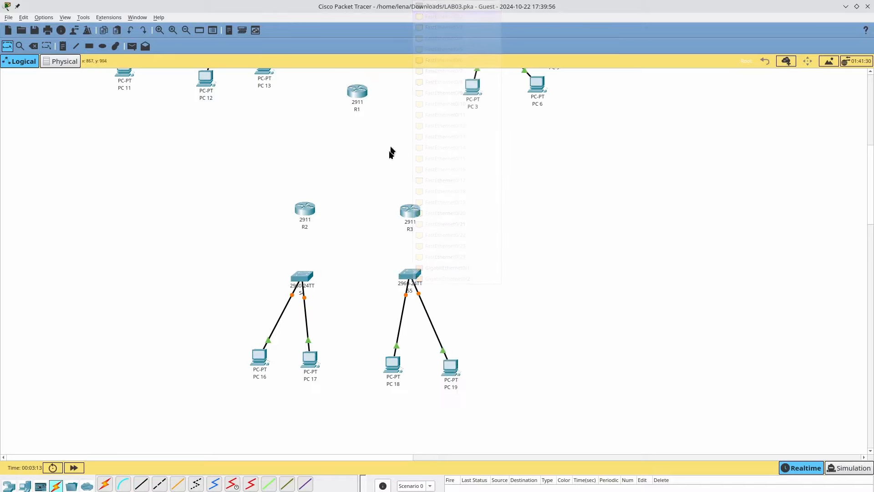
scroll(377, 219, "up", 3)
key("alt+Tab")
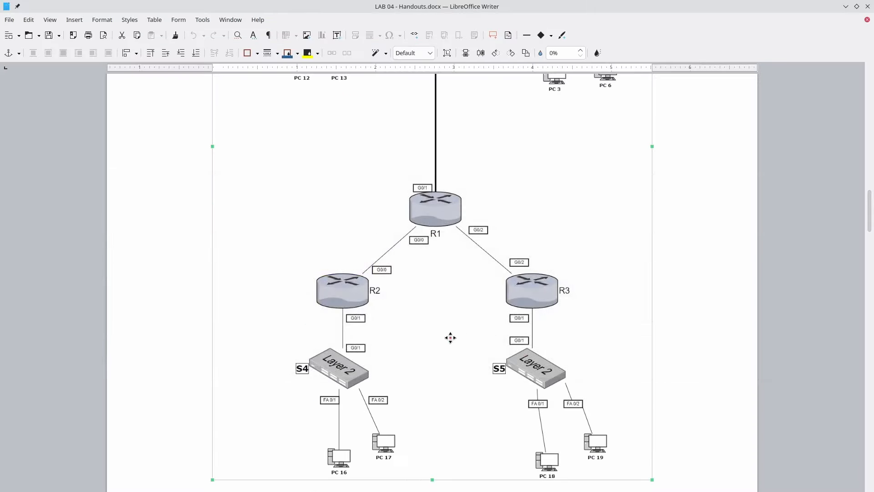
key("alt+Tab")
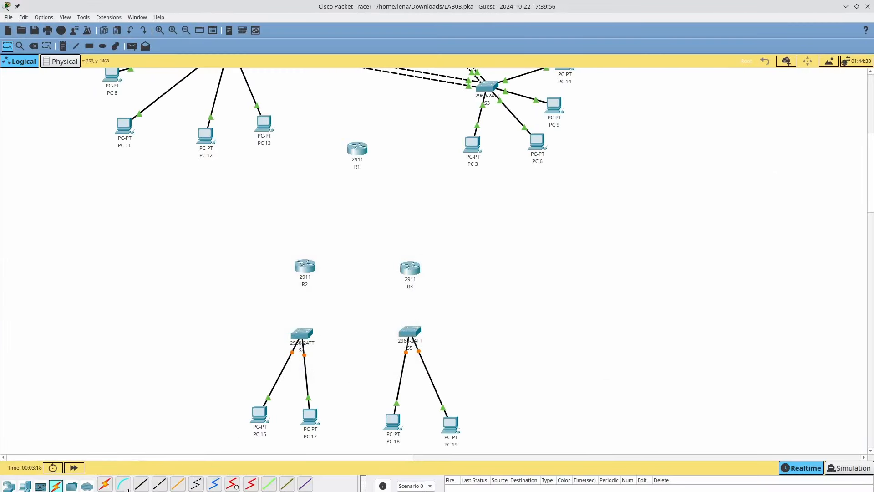
- Cable S4 Gig0/1 to R2 Gig0/1 and S5 Gig0/1 to R3 with straight-through copper
left_click(136, 485)
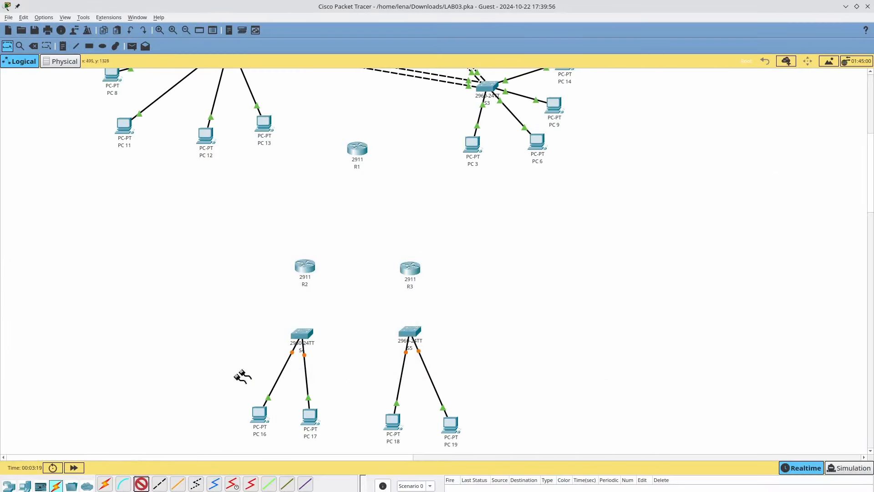
left_click(303, 336)
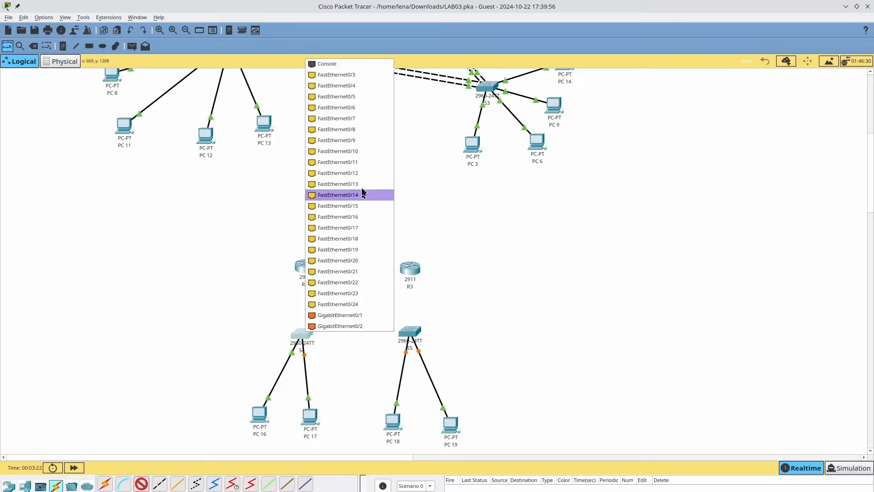
left_click(366, 315)
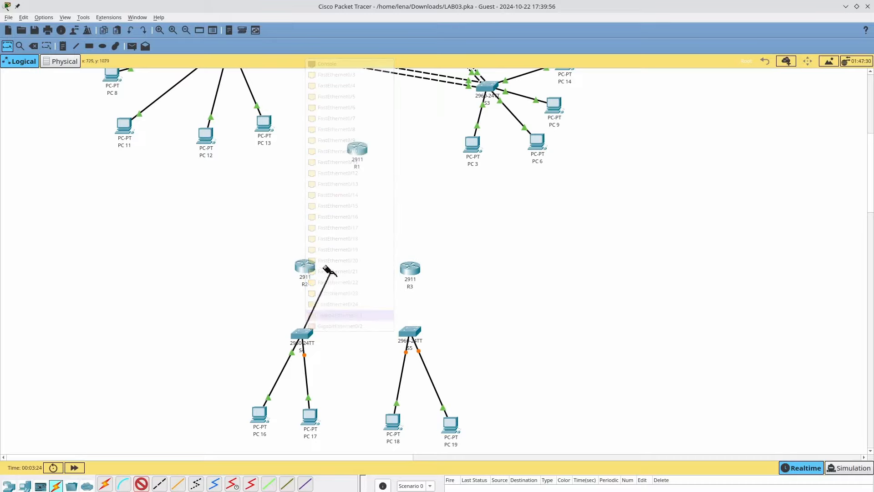
left_click(305, 270)
left_click(358, 310)
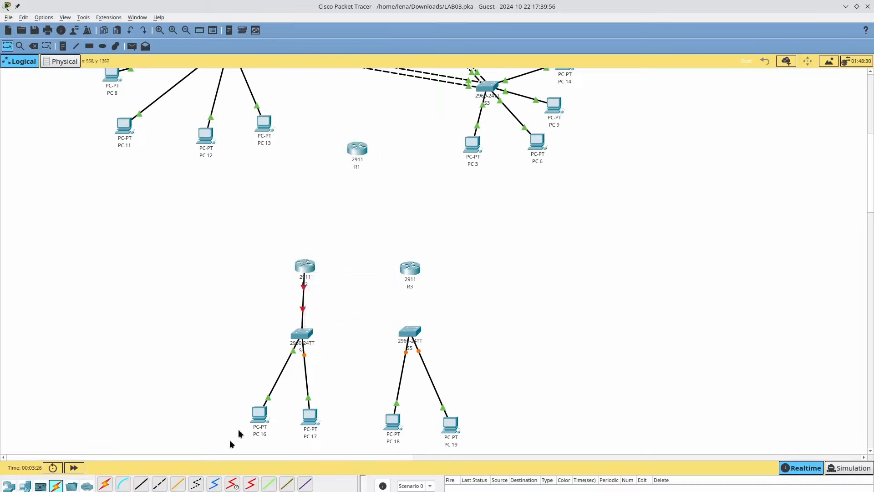
left_click(409, 331)
left_click(456, 314)
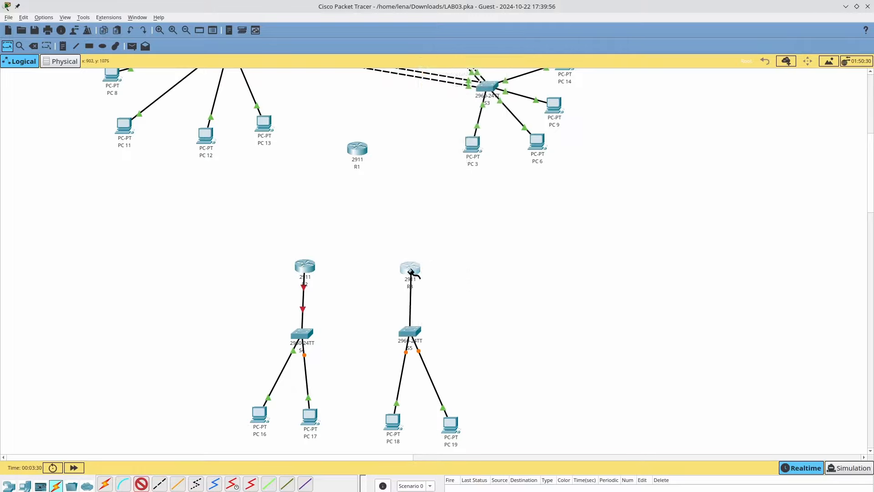
left_click(410, 270)
left_click(451, 318)
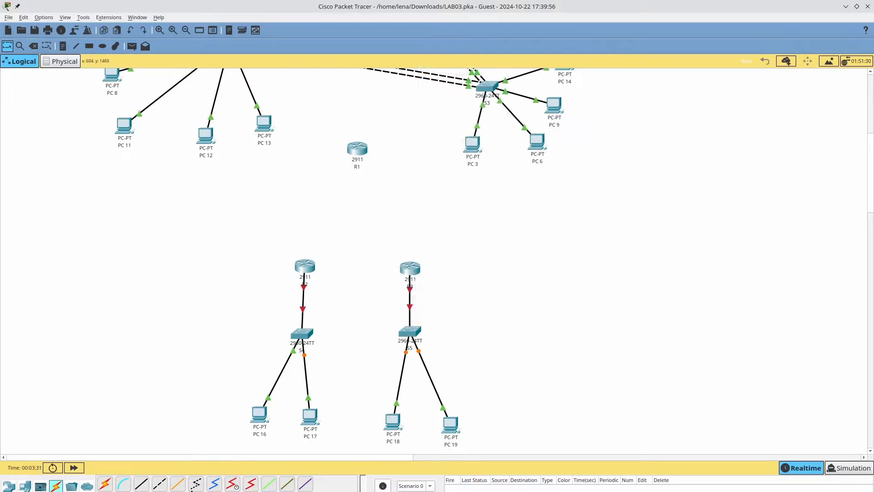
- Connect R2's GigabitEthernet0/0 to R1's GigabitEthernet0/0 with a cross-over cable
left_click(160, 484)
left_click(309, 264)
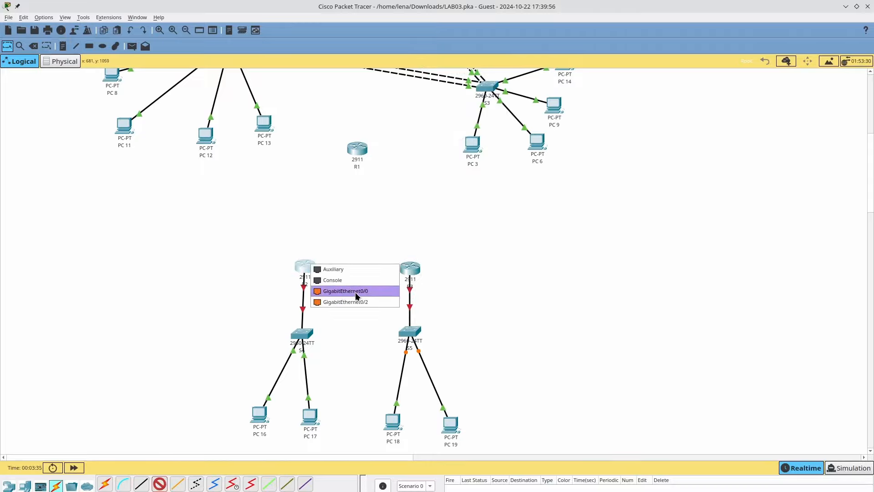
key("alt+Tab")
key("alt+Tab")
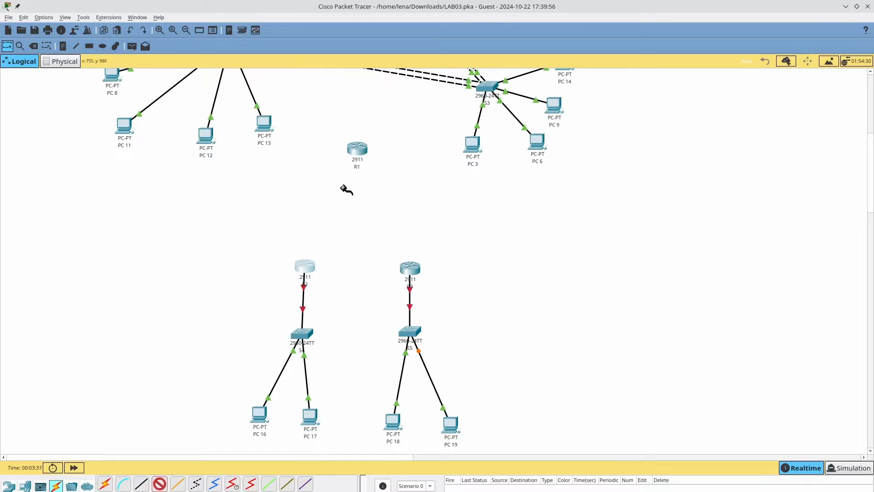
left_click(304, 269)
left_click(341, 299)
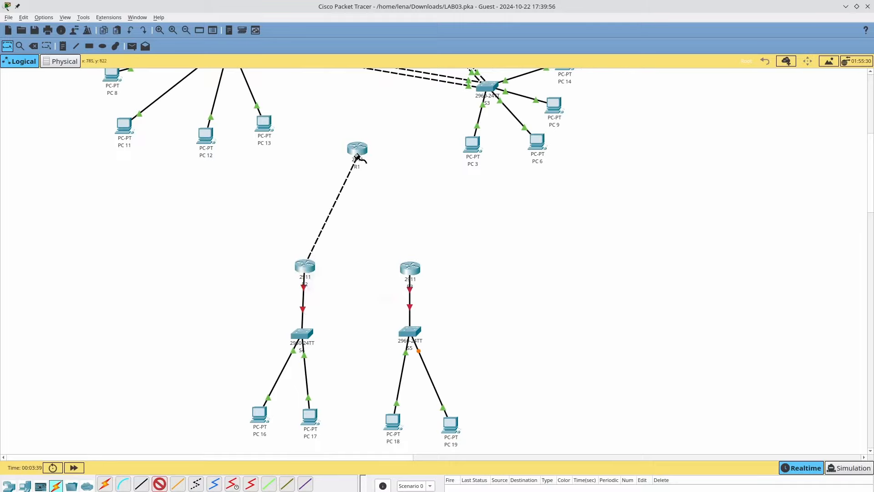
left_click(357, 150)
left_click(385, 180)
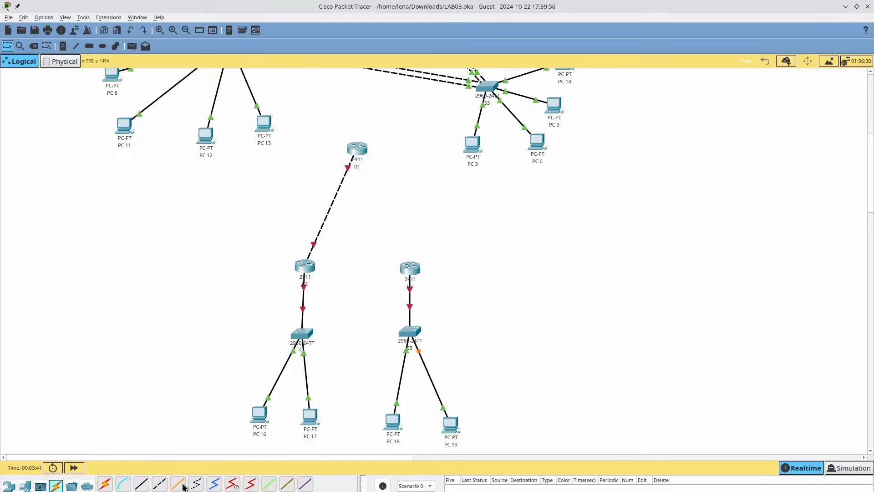
- Connect R3's GigabitEthernet0/2 to R1's GigabitEthernet0/2 with a cross-over cable
left_click(160, 487)
left_click(410, 269)
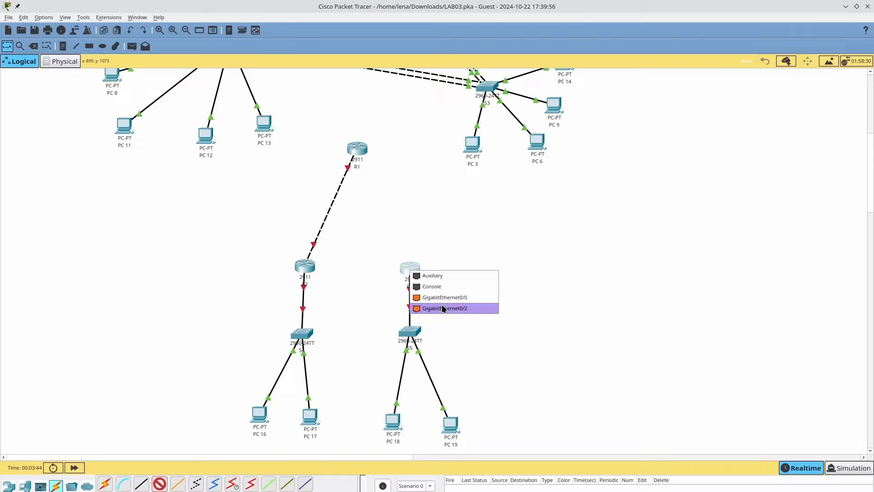
left_click(442, 309)
left_click(357, 149)
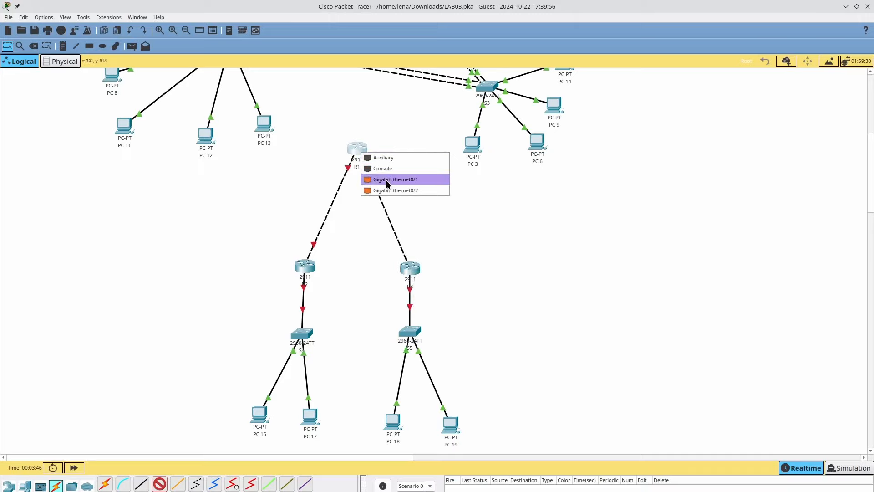
left_click(391, 190)
- Link R1's GigabitEthernet0/1 to S1's GigabitEthernet0/1 with a straight-through cable
scroll(342, 275, "up", 5)
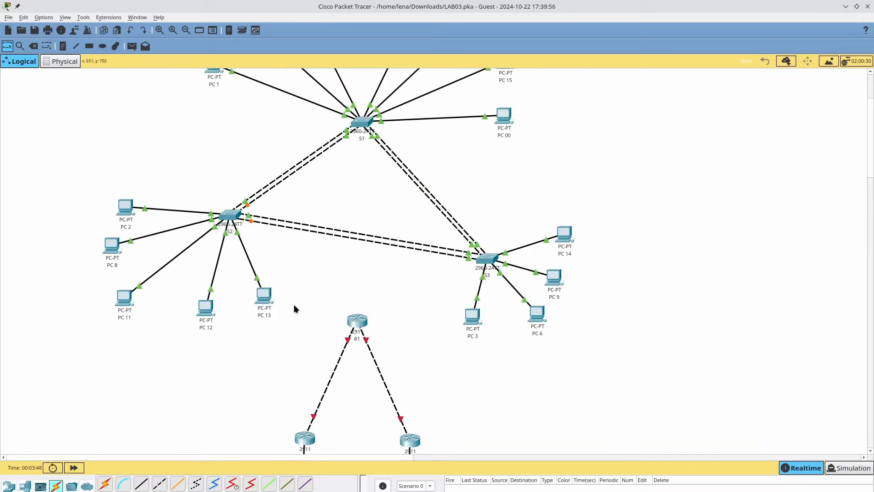
left_click(142, 484)
left_click(358, 320)
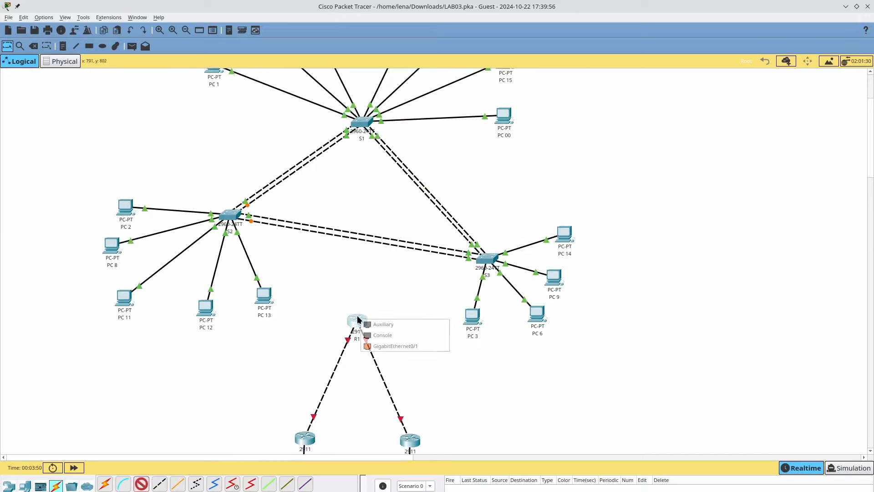
left_click(391, 346)
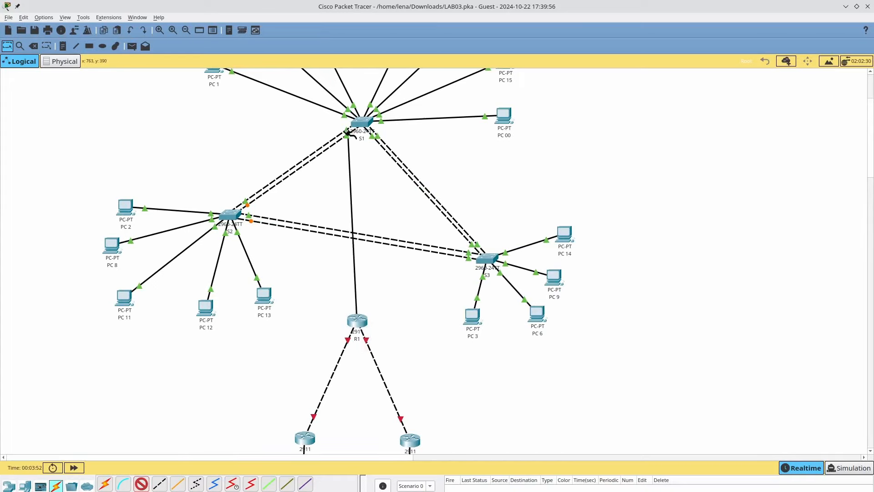
left_click(356, 120)
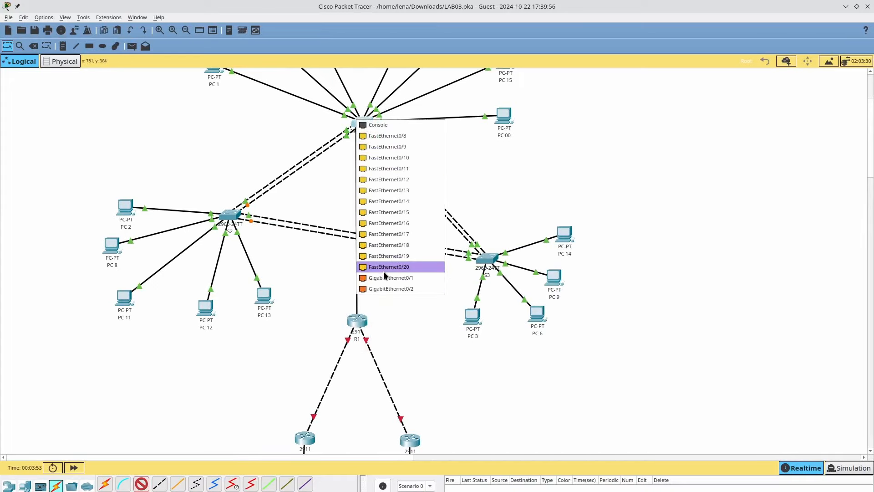
left_click(410, 281)
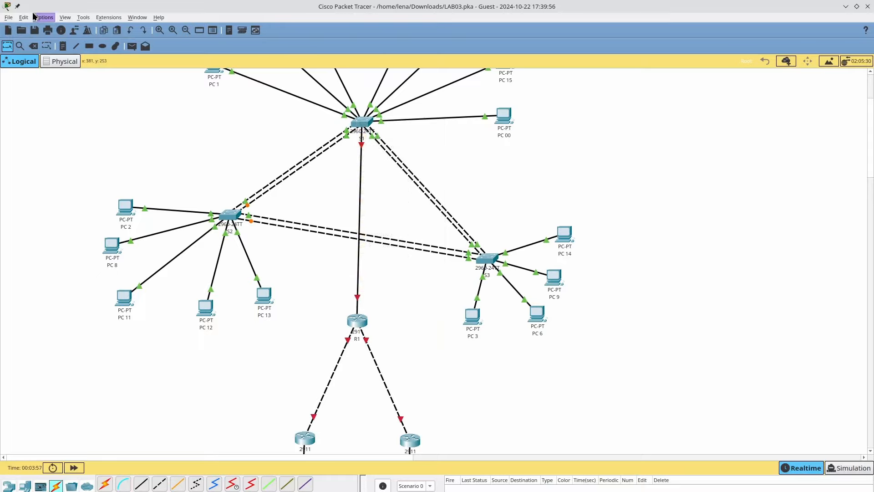
left_click(35, 17)
- Turn on 'Always Show Port Labels in Logical Workspace' in Preferences
left_click(50, 27)
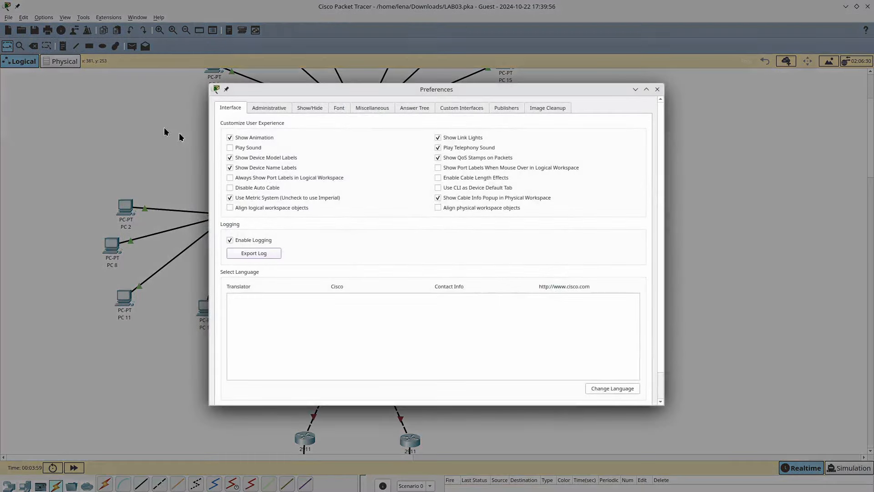
left_click(269, 179)
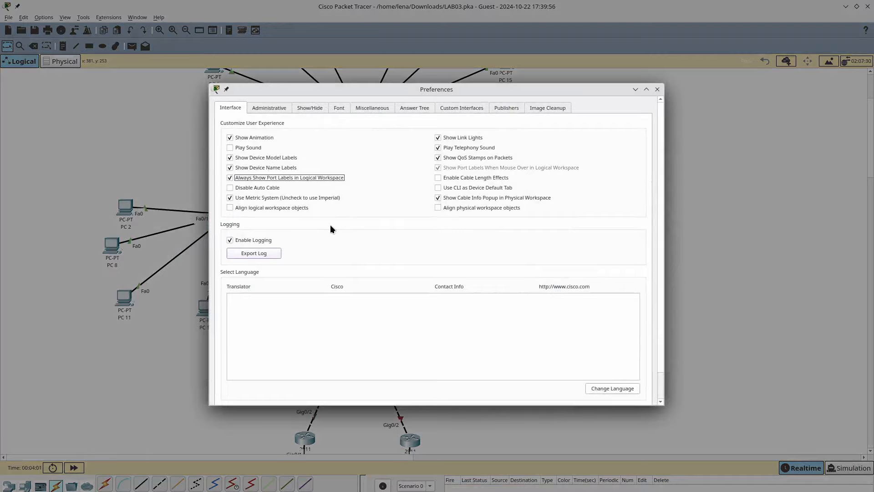
key("Escape")
- Scroll the topology down to PCs 16–19, then bring up the LAB 04 handout
scroll(424, 270, "up", 2)
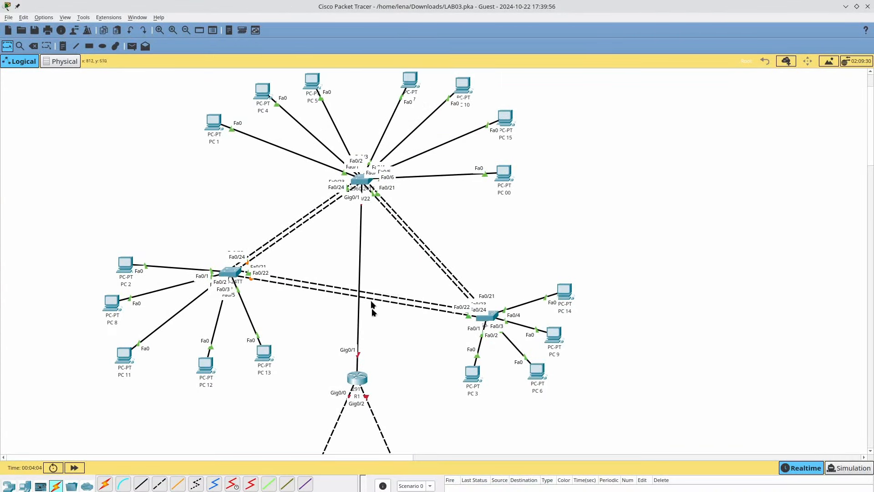
scroll(373, 305, "down", 4)
scroll(374, 304, "up", 4)
scroll(376, 302, "down", 10)
scroll(380, 261, "up", 4)
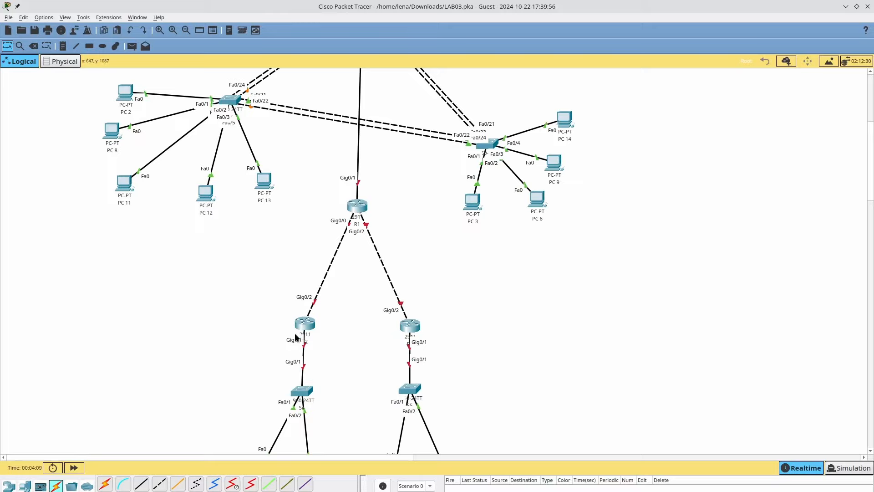
scroll(296, 337, "down", 2)
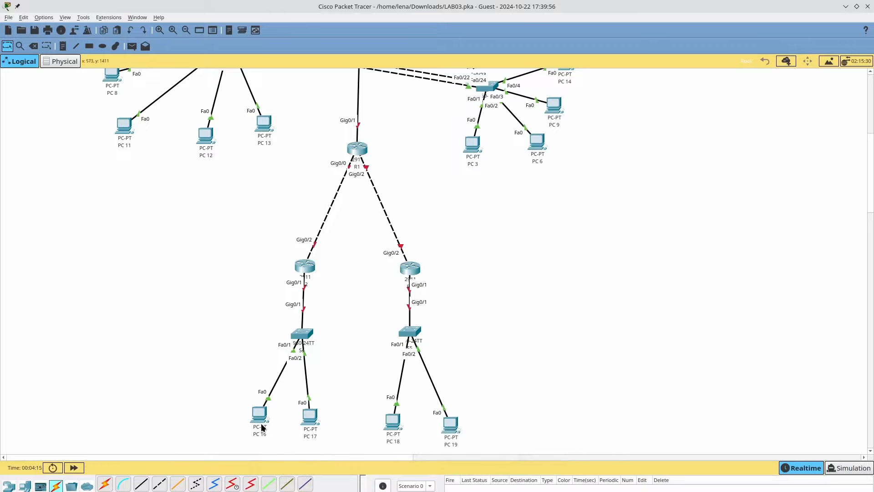
key("alt+Tab")
scroll(386, 358, "down", 5)
scroll(386, 357, "down", 10)
- Read the handout's Part 1 connection instructions and the Addressing Table
scroll(386, 357, "up", 4)
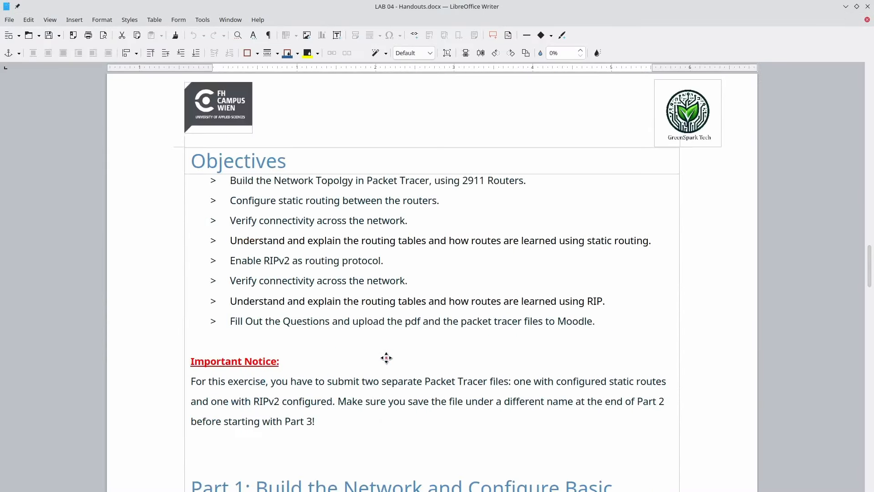
scroll(337, 346, "down", 8)
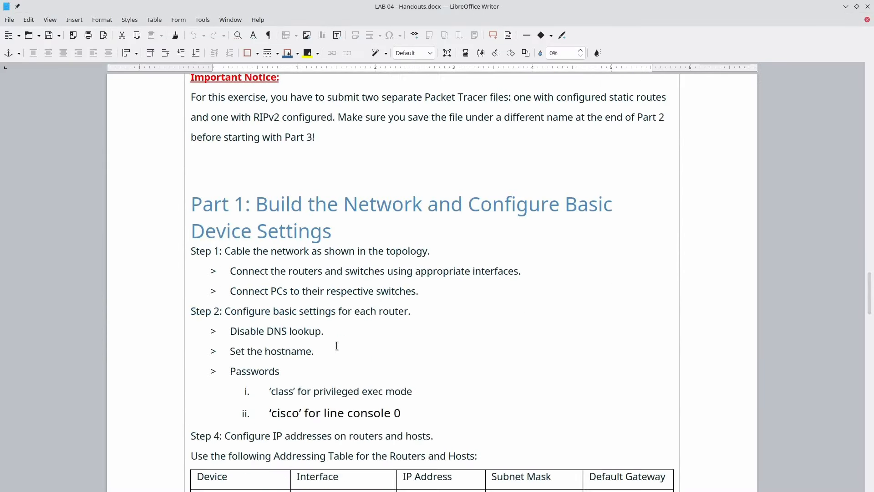
scroll(337, 346, "up", 2)
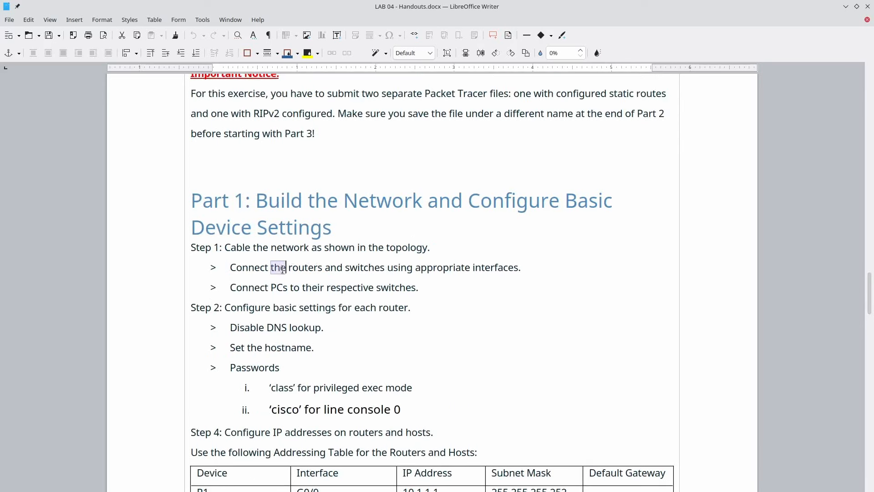
triple_click(282, 268)
left_click(282, 269)
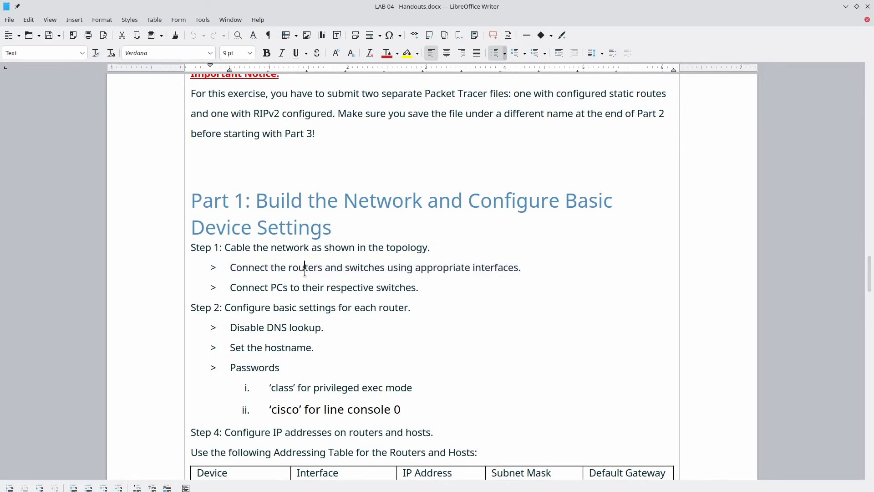
scroll(314, 304, "down", 1)
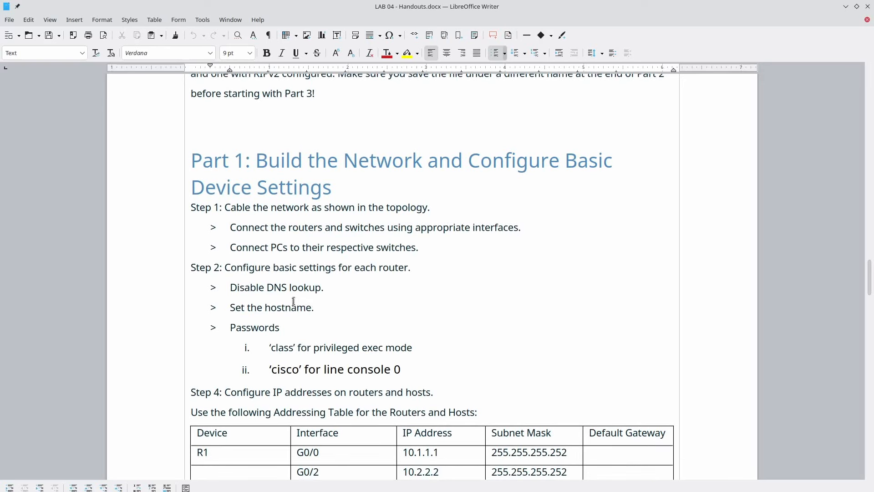
scroll(294, 305, "down", 1)
key("alt+Tab")
key("alt+Tab")
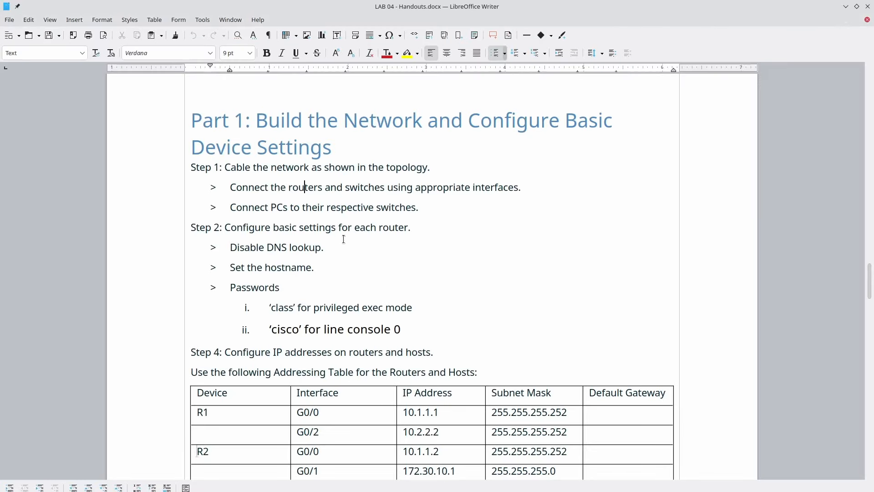
key("alt+Tab")
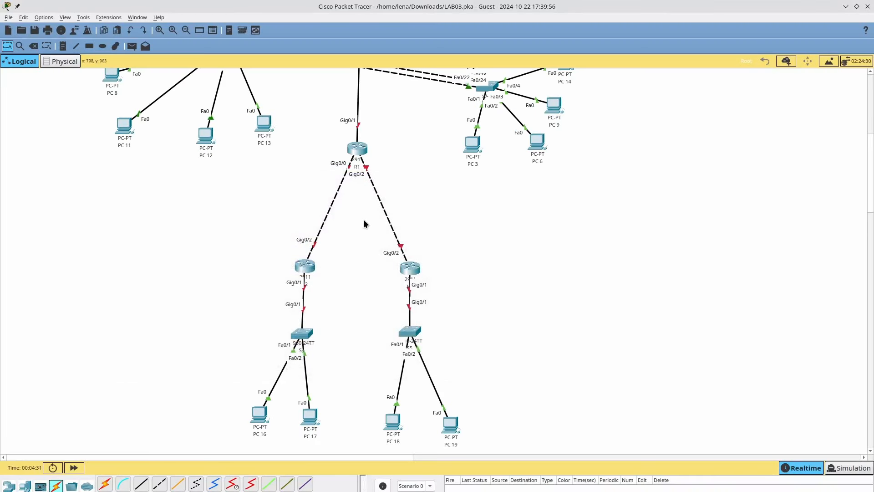
- Open R1's CLI and enter privileged, then global configuration mode with en and conf term
left_click(352, 154)
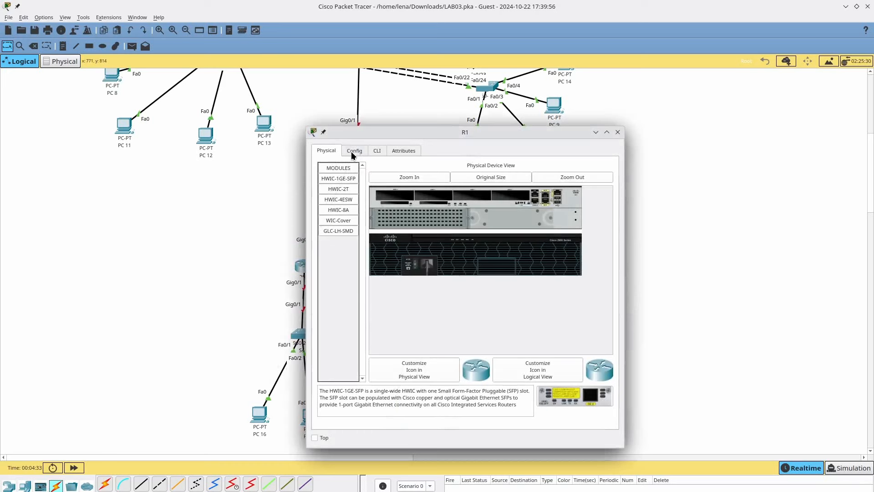
left_click(352, 151)
left_click(377, 150)
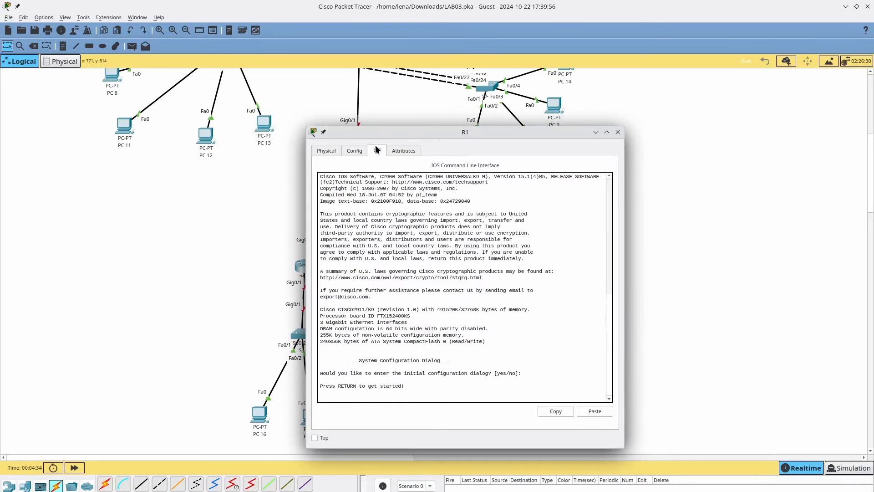
key("Return")
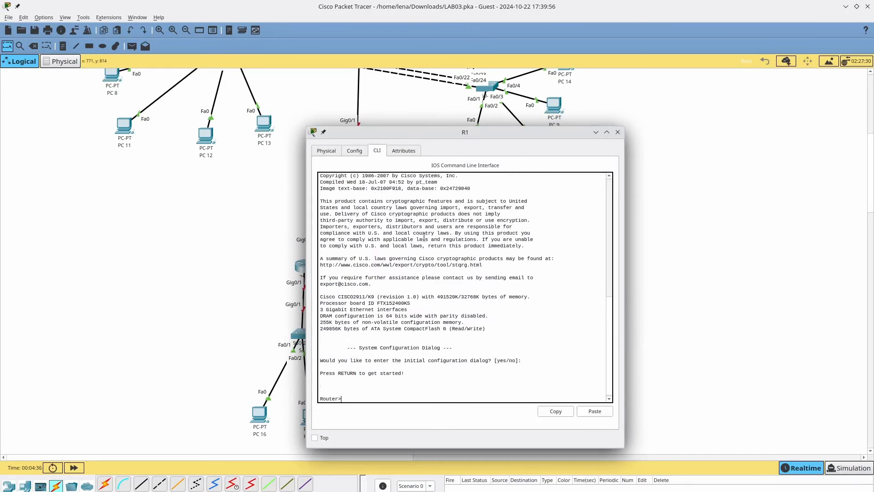
type("en")
key("Return")
type("conf t")
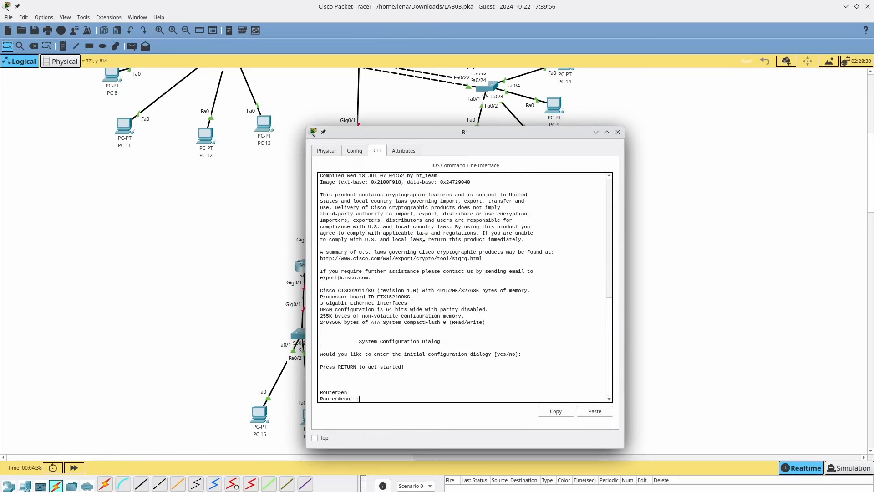
type("erm")
key("Return")
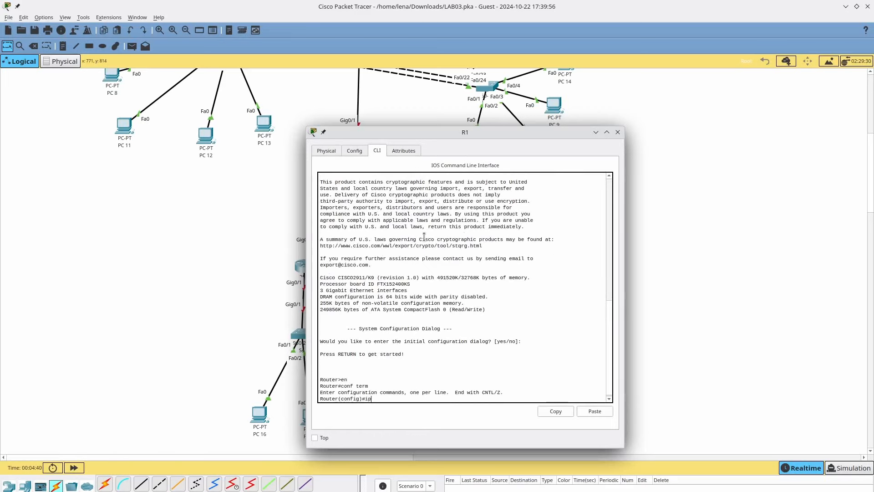
- Attempt no ip domain-lookup and page through the 'no ?' help list
type("no ip dn")
key("Tab")
type("?")
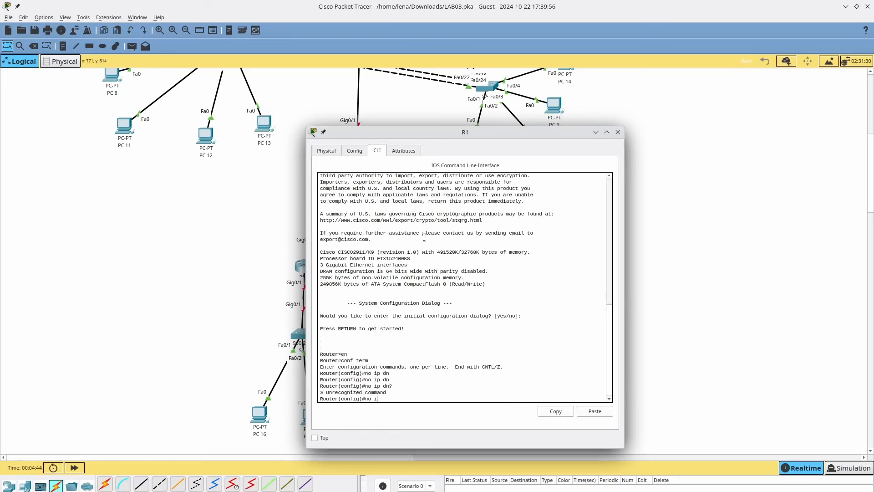
key("BackSpace")
key("BackSpace")
key("BackSpace")
key("BackSpace")
type("?")
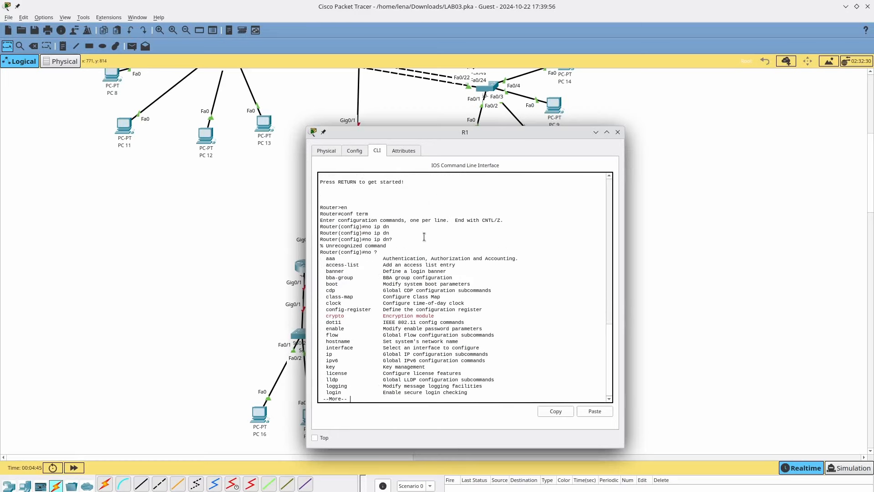
key("Return")
key("Return")
key("Return")
key("Return")
key("Return")
key("Return")
key("Return")
key("Return")
key("Return")
key("Return")
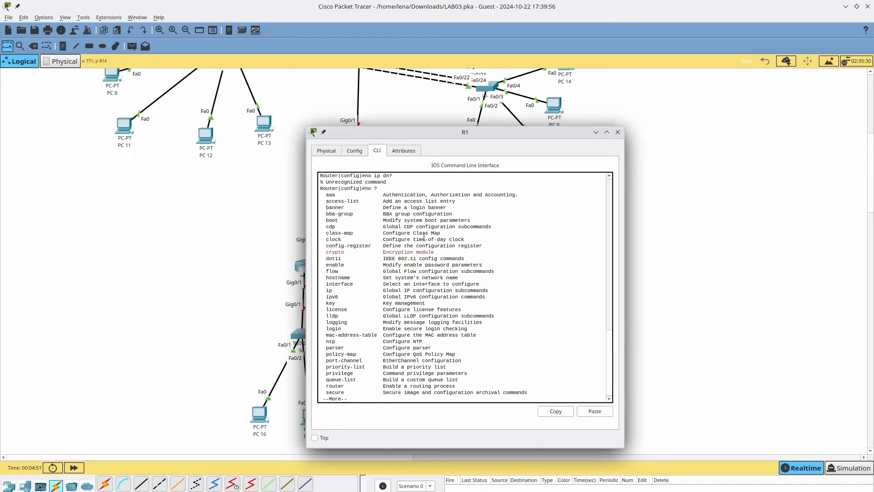
key("Return")
key("Return")
key("Return")
key("Return")
key("Return")
key("Return")
key("Return")
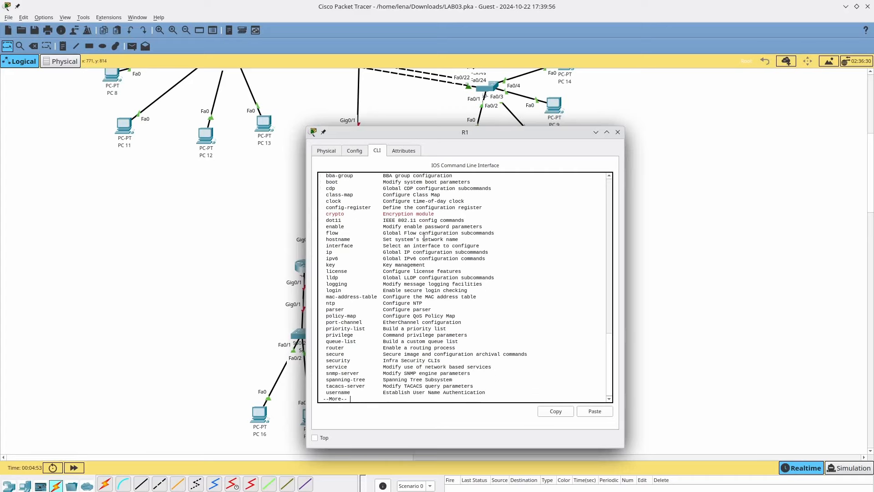
key("Return")
key("Return")
key("Return")
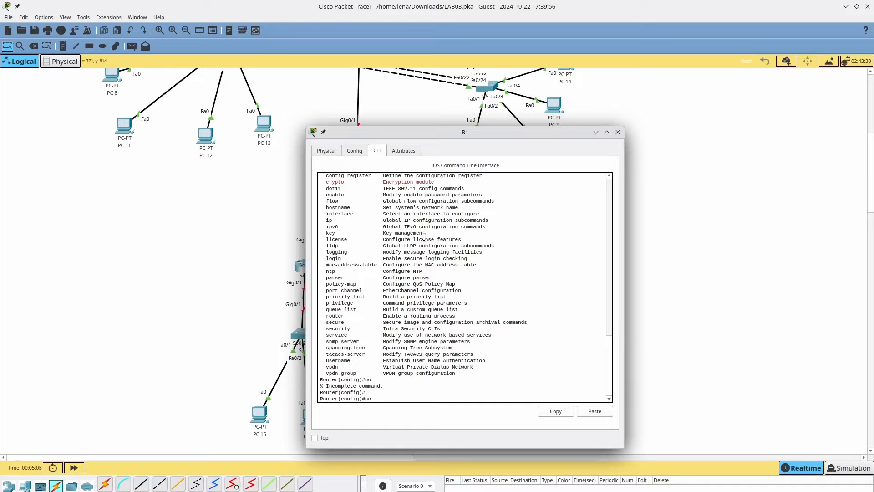
- Review the command help with ? and exit global configuration mode
type("?")
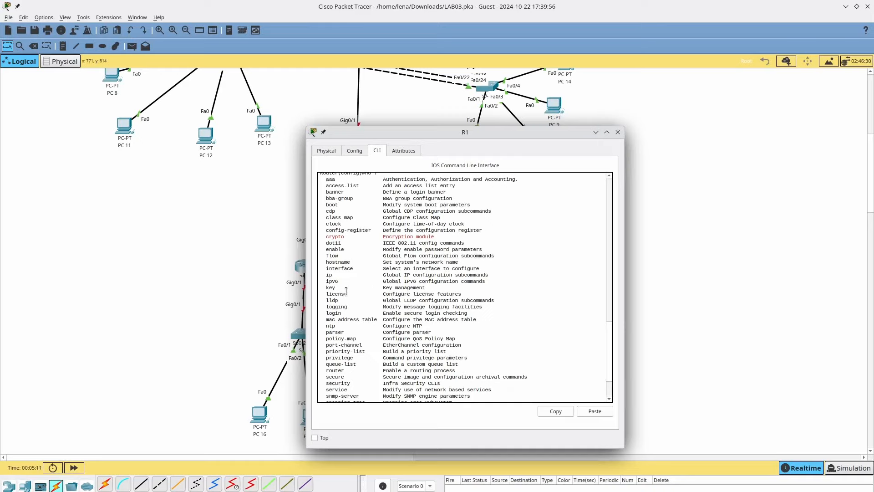
scroll(344, 302, "down", 2)
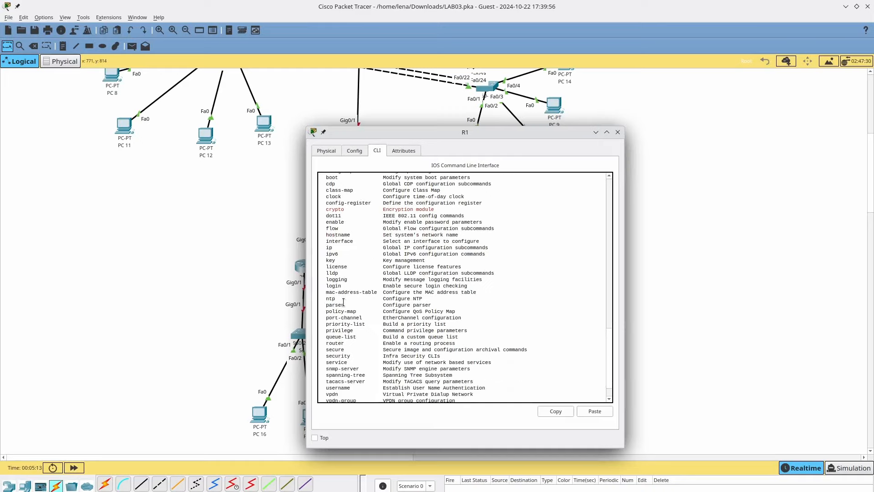
scroll(342, 308, "down", 2)
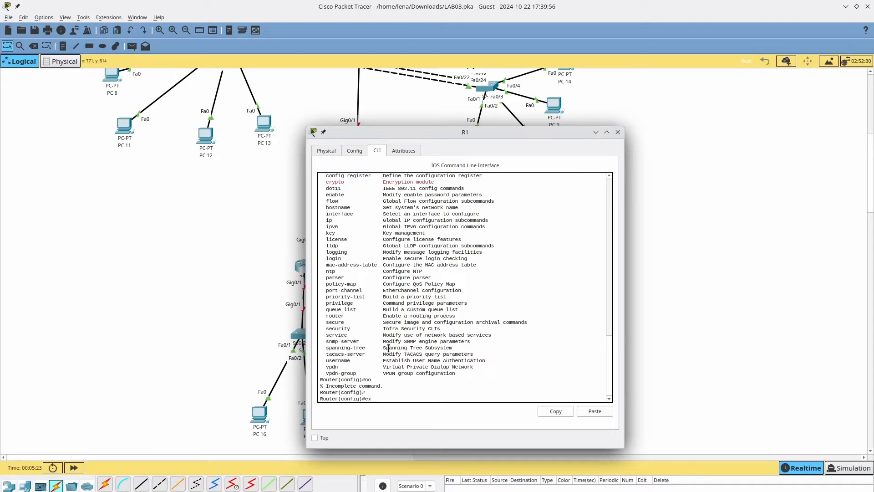
type("it")
key("Return")
- List R1's exec commands with ?, then re-enter global configuration with conf term
type("?")
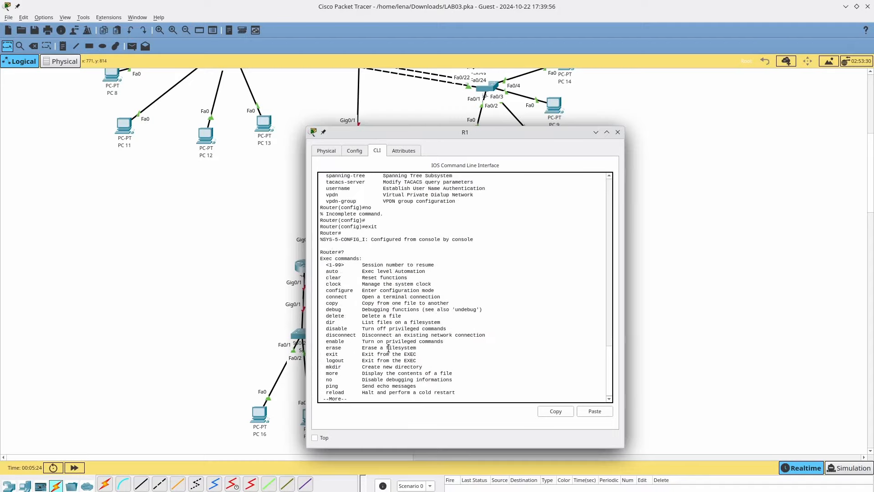
key("Return")
key("Return")
key("Return")
key("Return")
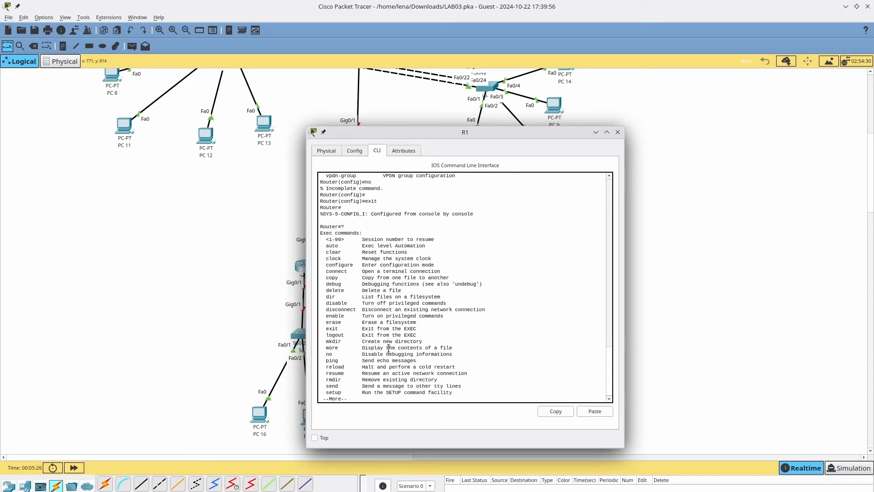
key("Return")
key("Return")
key("Return")
key("Return")
key("Return")
key("Return")
key("Return")
key("Return")
key("Return")
key("Return")
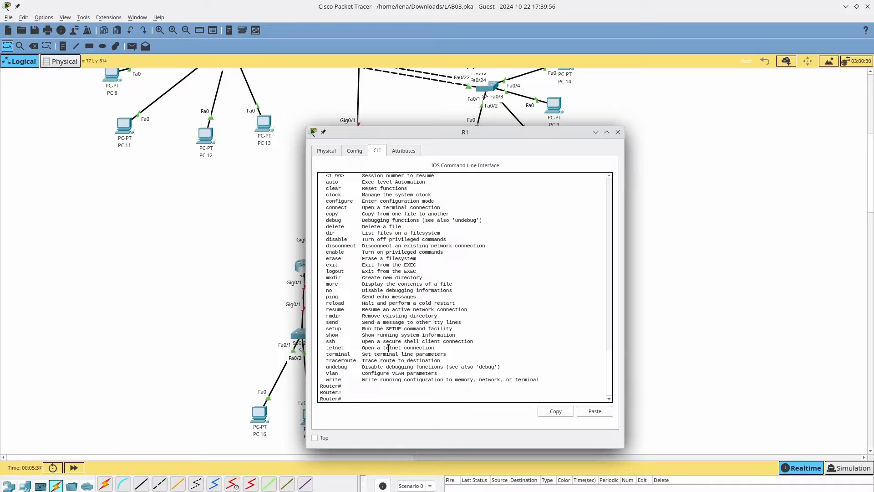
type("f term")
key("Return")
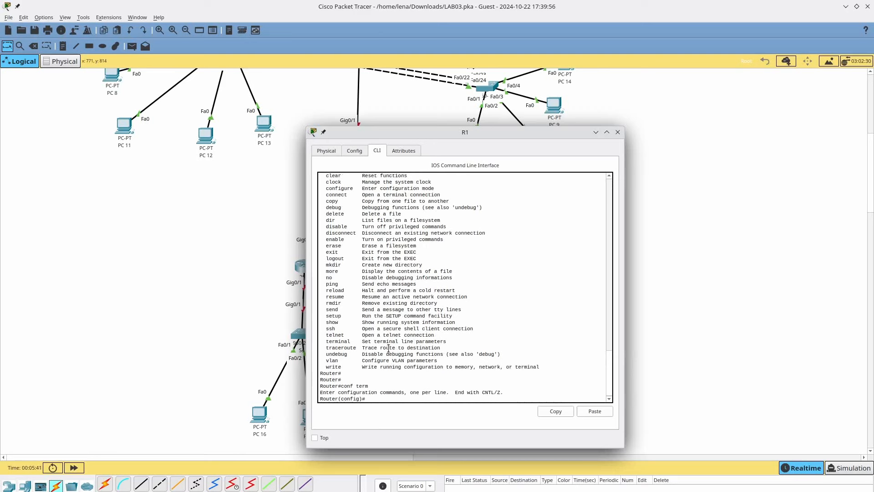
key("alt+Tab")
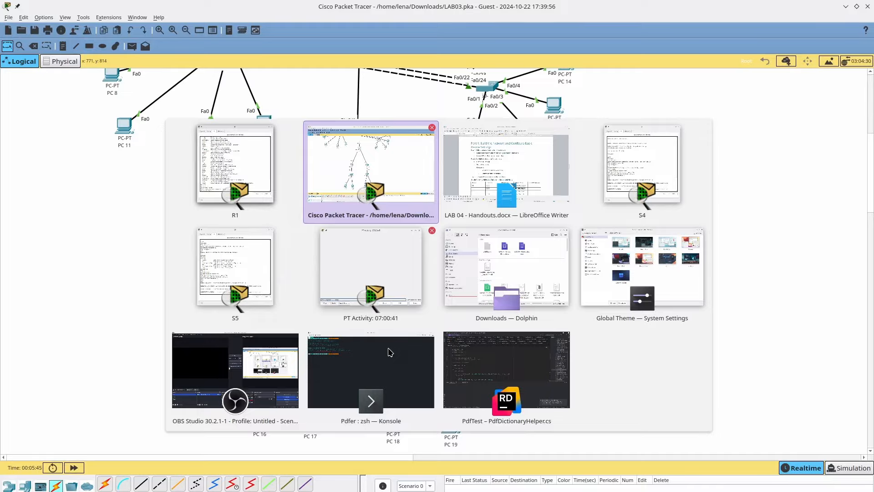
- Check the Disable DNS Lookup entry in the LAB 04 Cheat Sheet, then return to R1's CLI
key("alt+Tab")
key("alt+Tab")
key("alt+shift+Tab")
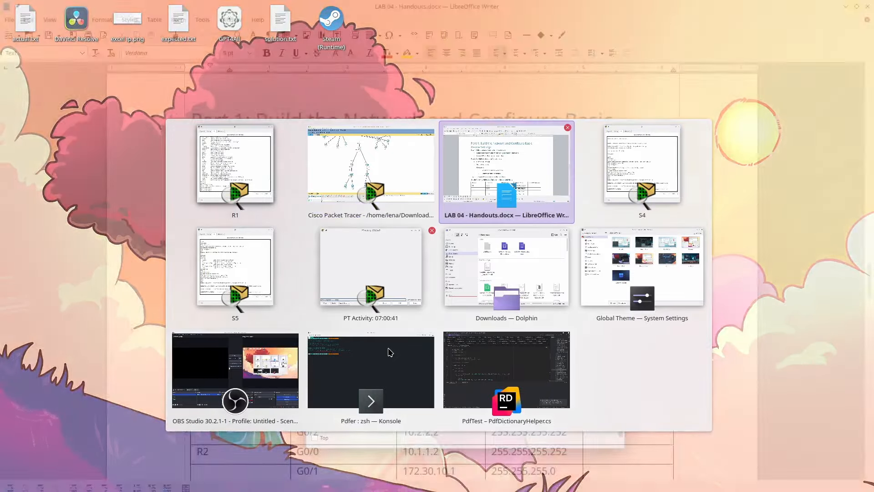
key("alt+Tab")
key("alt+Tab")
key("alt+Tab")
key("alt+Tab")
key("alt+Tab")
key("alt+shift+Tab")
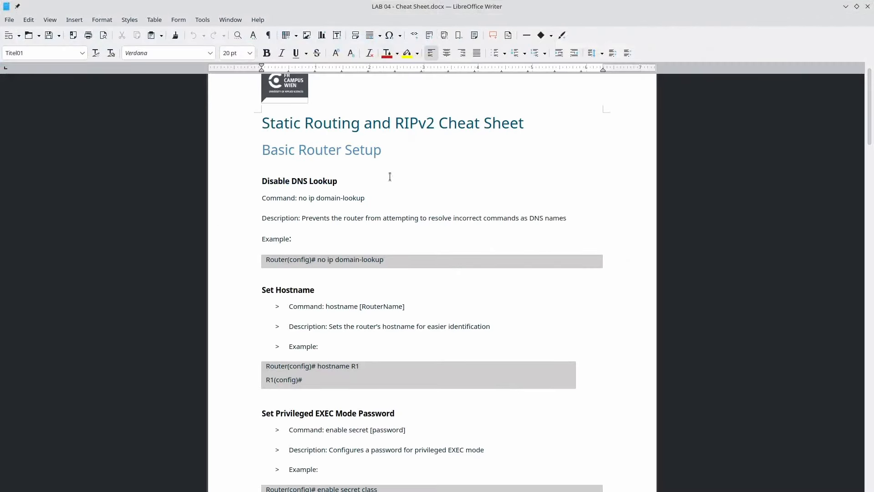
key("alt+Tab")
key("alt+Tab")
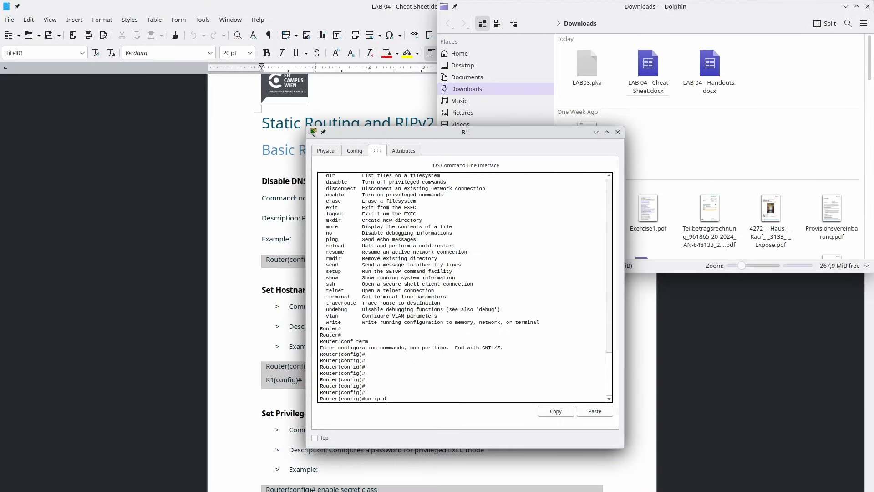
- Complete the no ip domain-lookup command at R1's prompt
type("omain-l")
key("Tab")
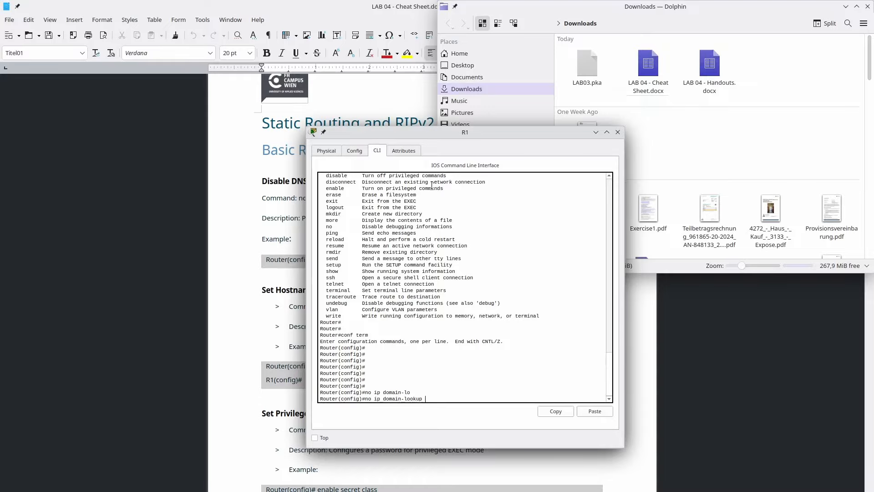
key("alt+Tab")
key("alt+shift+Tab")
- Launch Kate and start a new blank document
key("super")
type("kate")
key("Return")
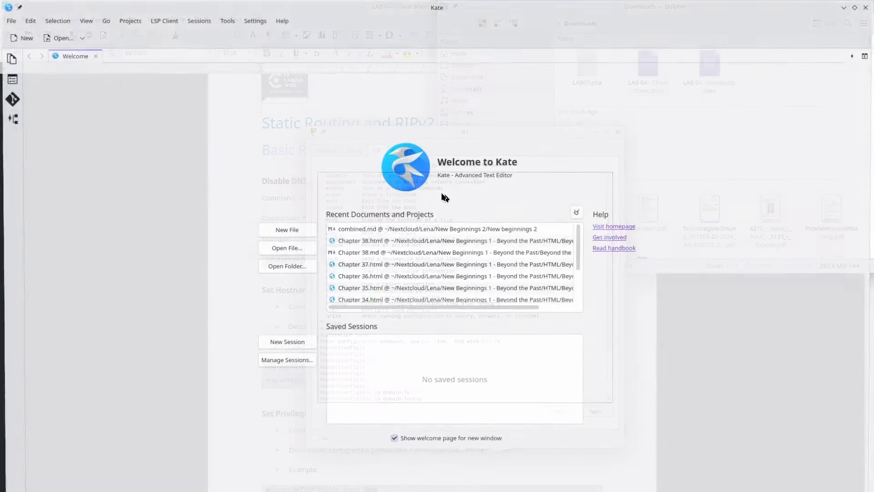
key("ctrl+n")
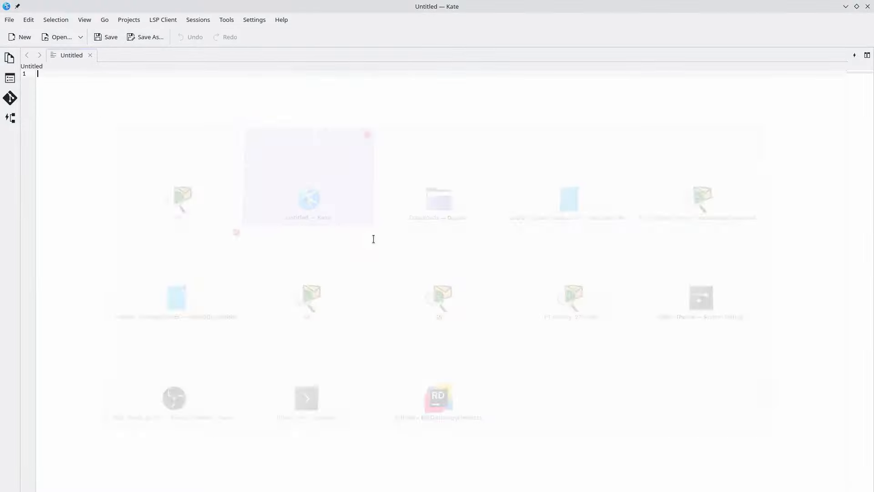
- Write en, conf term and no ip domain-l as separate Kate lines, verifying the keyword in R1's CLI
type("en")
key("Return")
type("conf t")
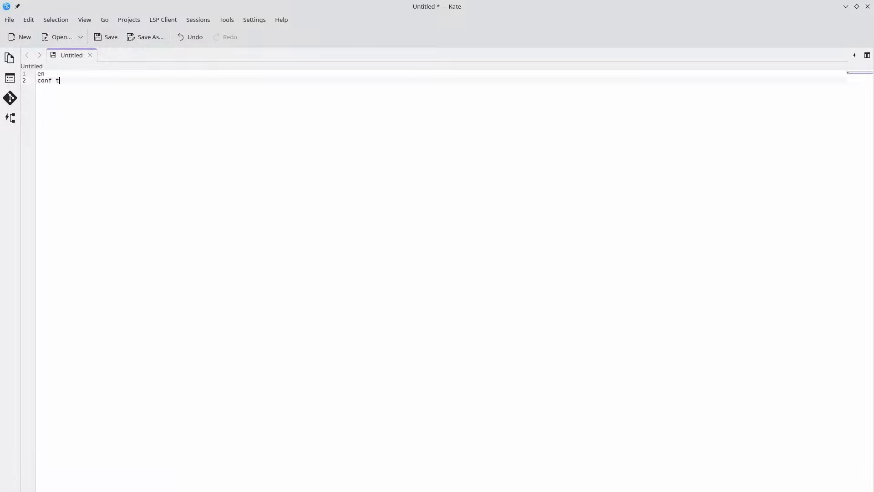
type("erm no ip do")
key("alt+Tab")
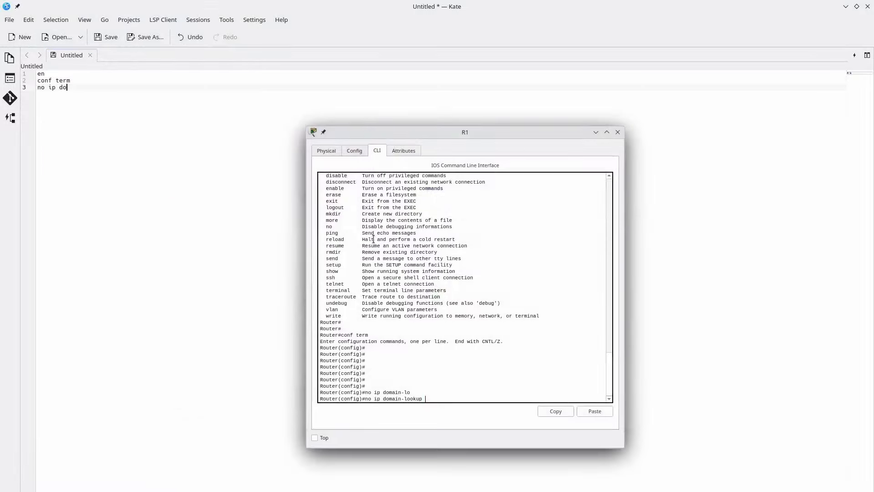
type("no ip dom?")
type("a")
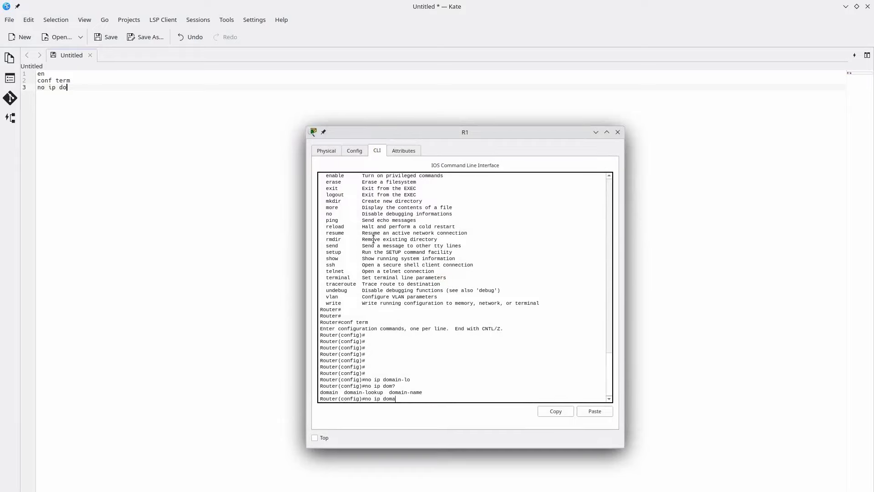
type("in-l?")
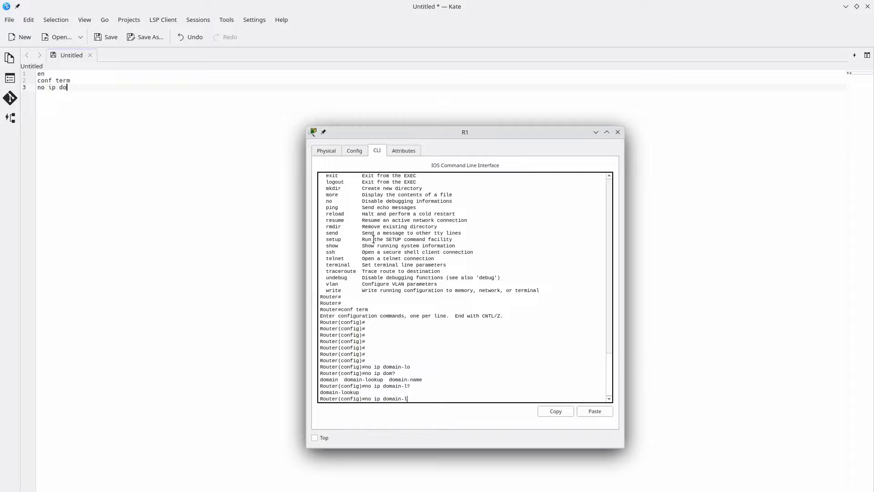
key("alt+Tab")
type("main-")
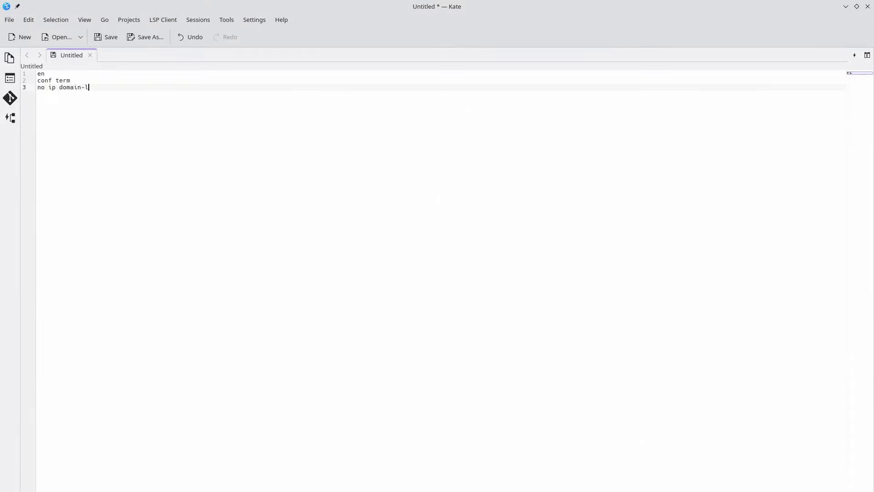
type("l")
key("Return")
key("alt+Tab")
key("alt+Tab")
key("alt+Tab")
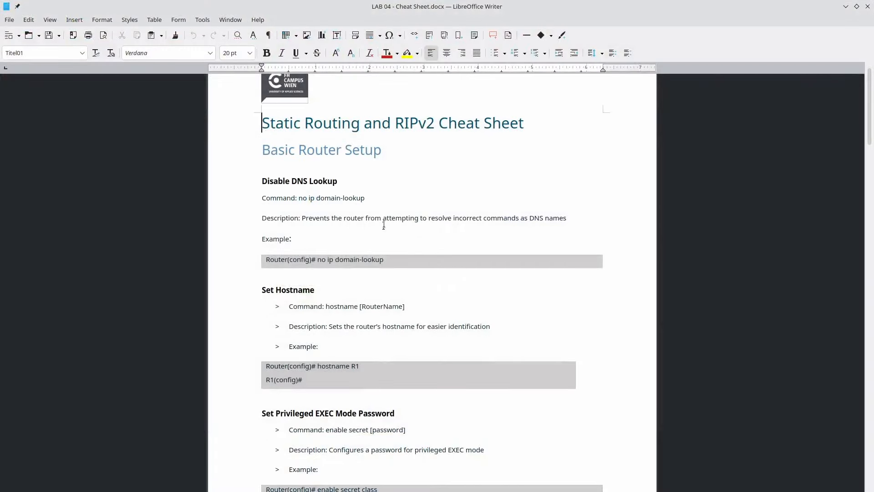
scroll(336, 204, "down", 5)
- After checking the handout, add hostname R1 below no ip domain-l in Kate
key("alt+Tab")
key("alt+Tab")
key("alt+Tab")
key("alt+Tab")
key("alt+Tab")
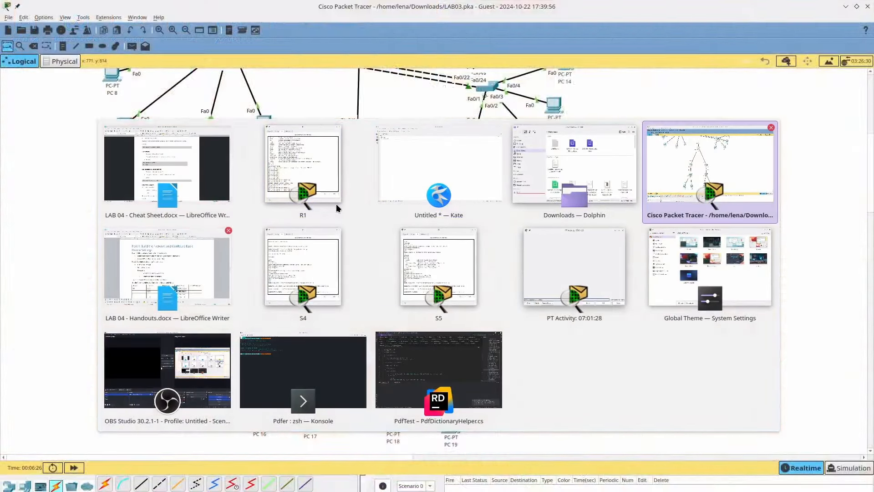
scroll(271, 291, "down", 3)
scroll(264, 287, "up", 3)
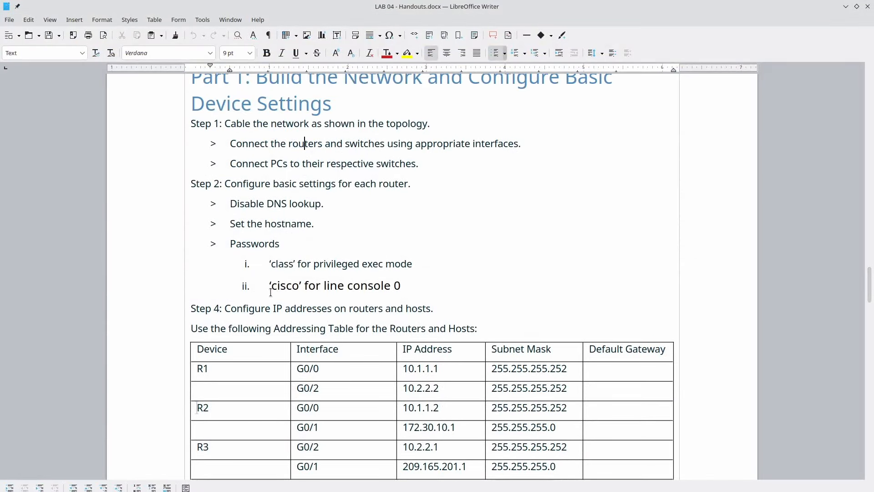
key("alt+Tab")
key("alt+Tab")
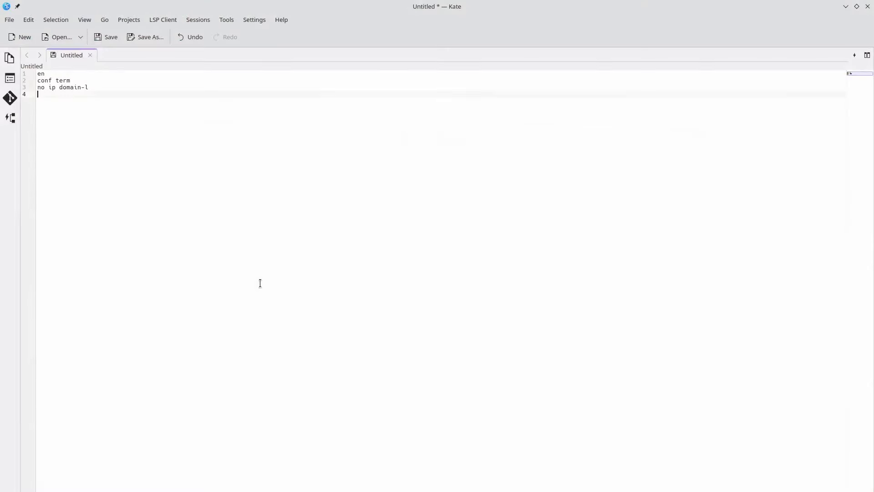
type("hostname R1")
- Insert a '; R1' comment line at the script's top, first testing a trailing comment in R1's CLI
key("ctrl+Home")
key("Return")
key("Up")
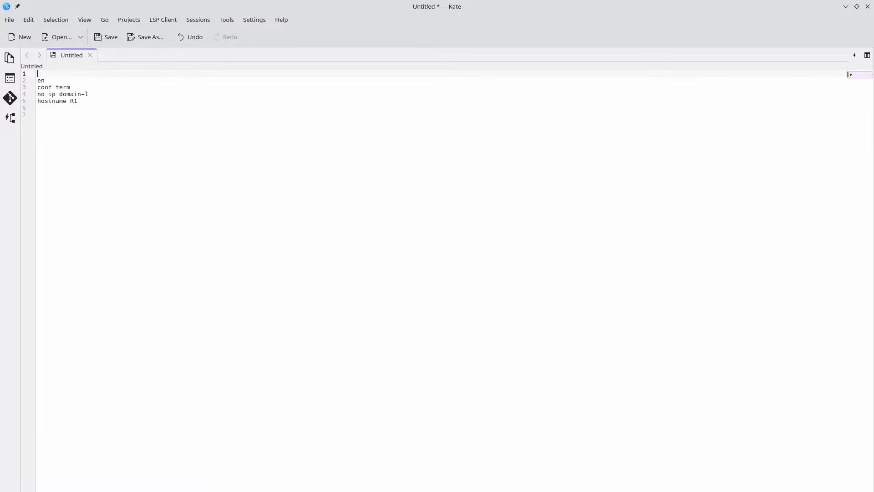
key("alt+Tab")
key("alt+Tab")
key("alt+Tab")
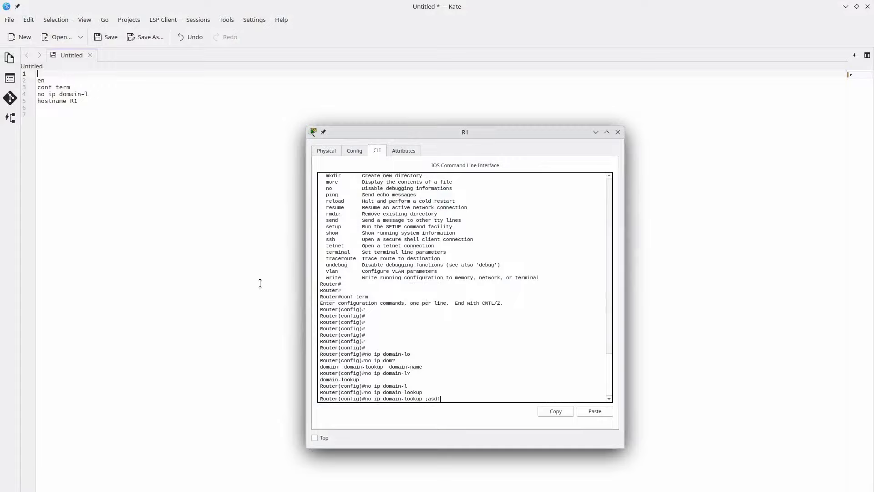
key("Return")
key("alt+Tab")
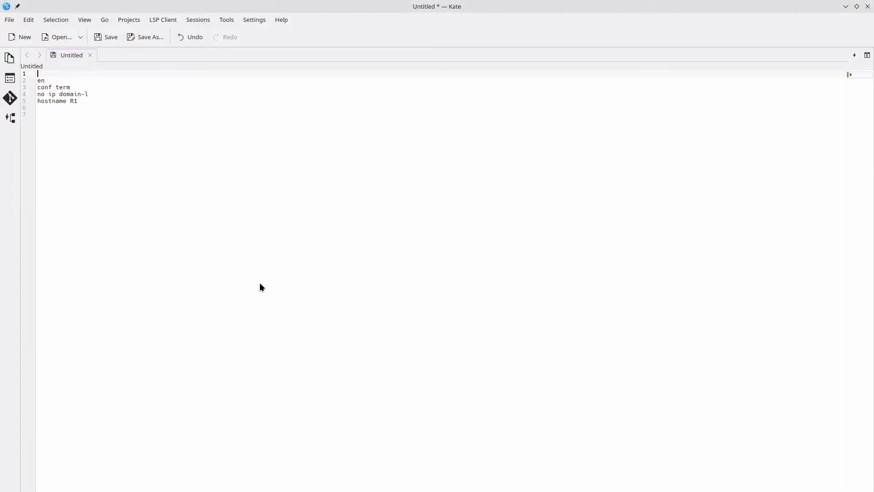
type("l")
key("BackSpace")
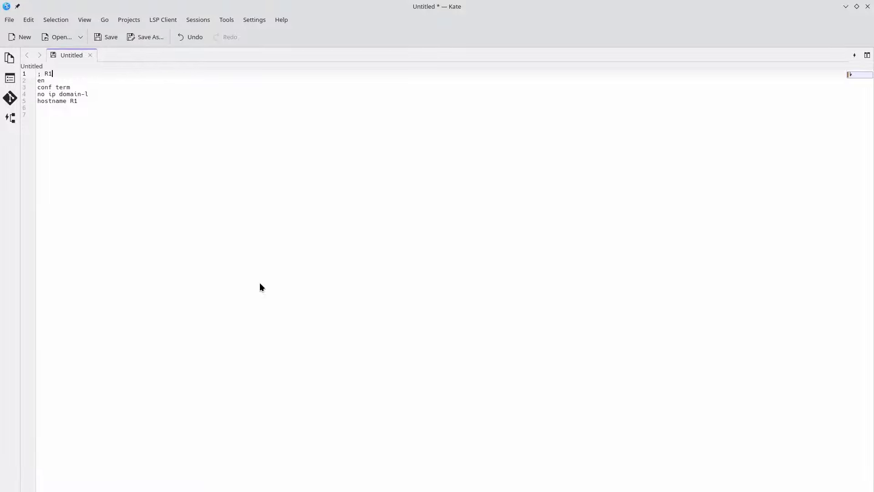
key("Down")
key("Down")
key("Down")
key("Down")
key("Down")
key("Down")
key("alt+Tab")
key("alt+Tab")
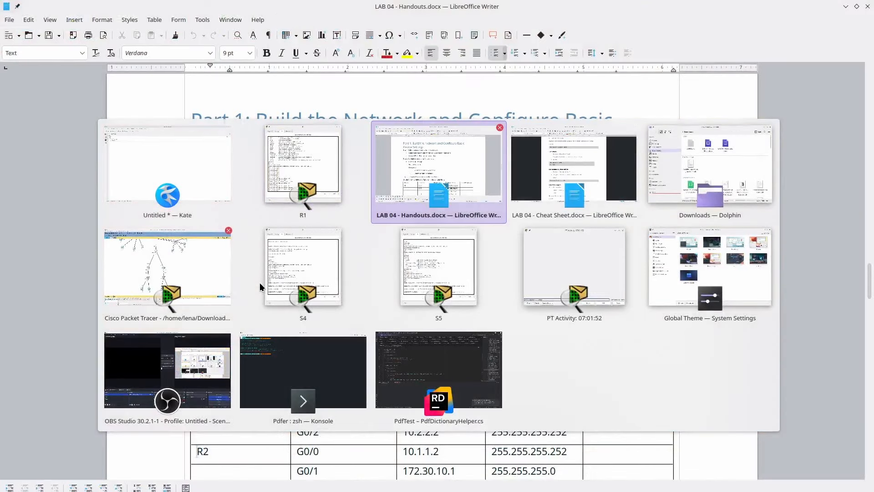
key("alt+Tab")
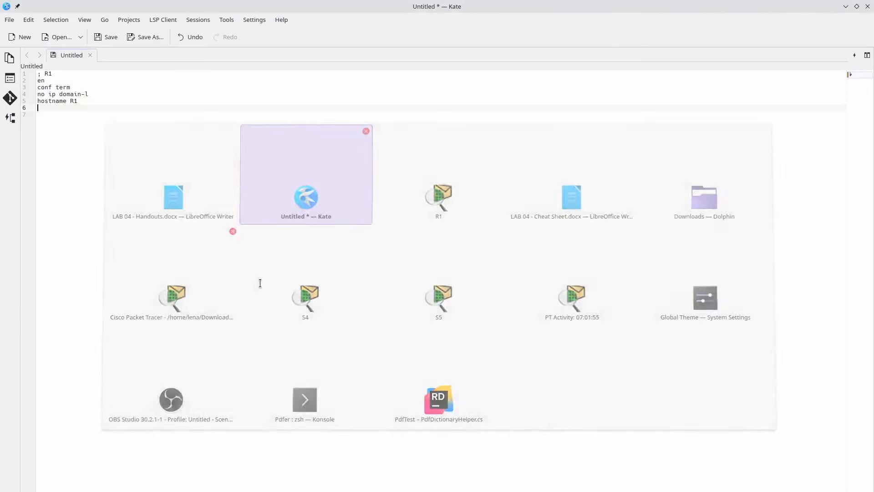
- Add an ena line to the Kate script, checking enable's completion in R1's CLI
type("enable")
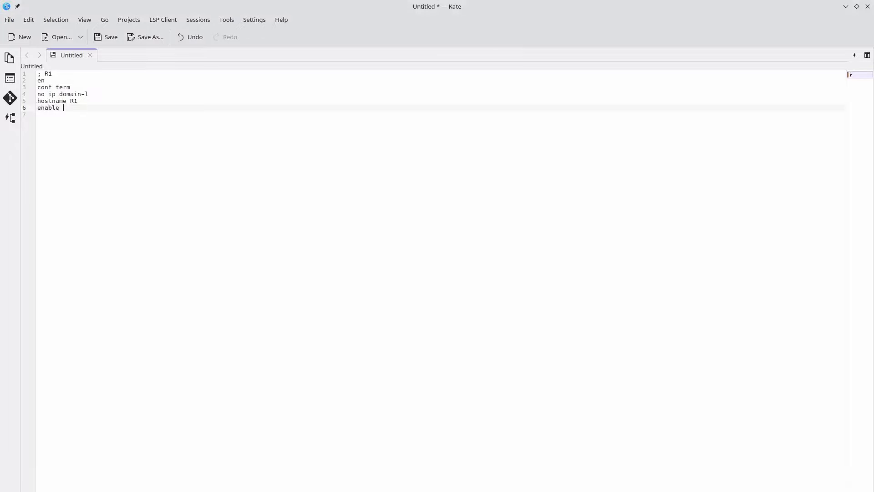
key("alt+Tab")
left_click(260, 283)
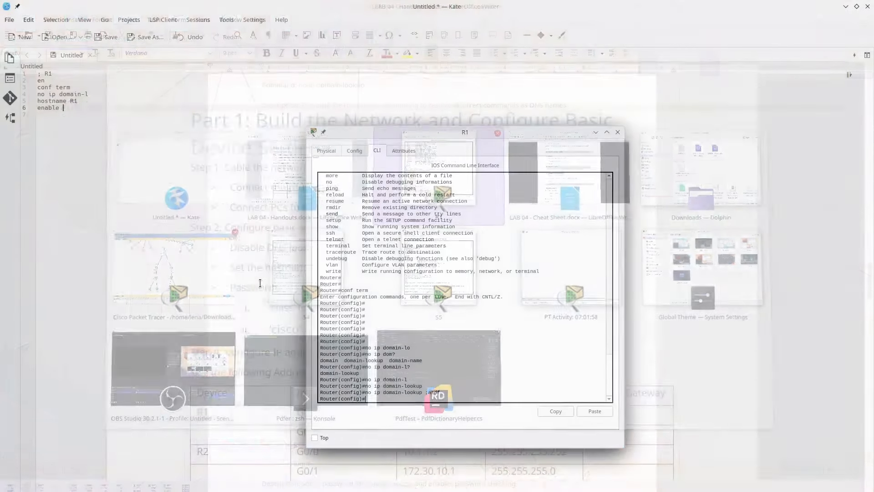
type("ena")
key("Tab")
type("?")
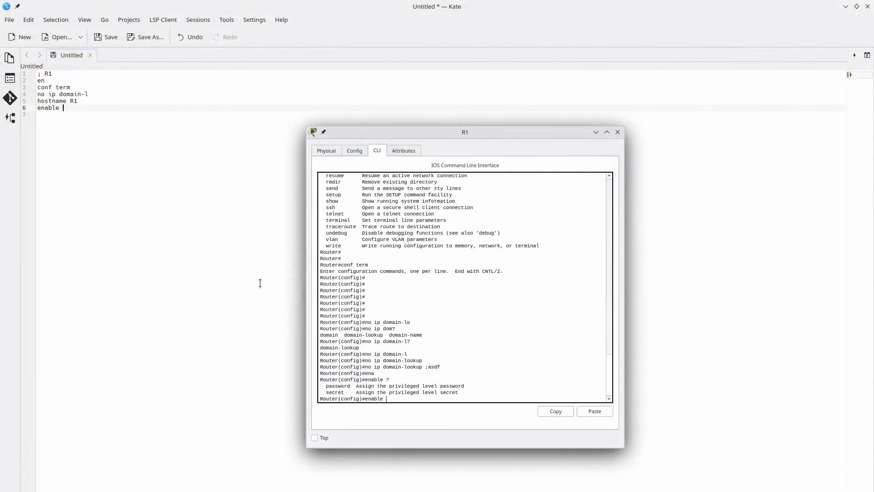
key("alt+Tab")
key("BackSpace")
key("BackSpace")
key("BackSpace")
key("BackSpace")
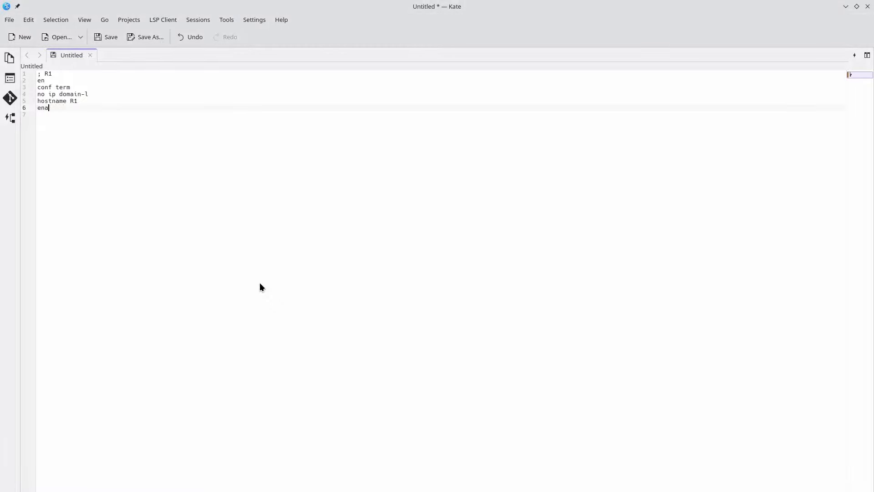
- Query the enable password options with ? in R1's CLI, then clear the line
key("alt+Tab")
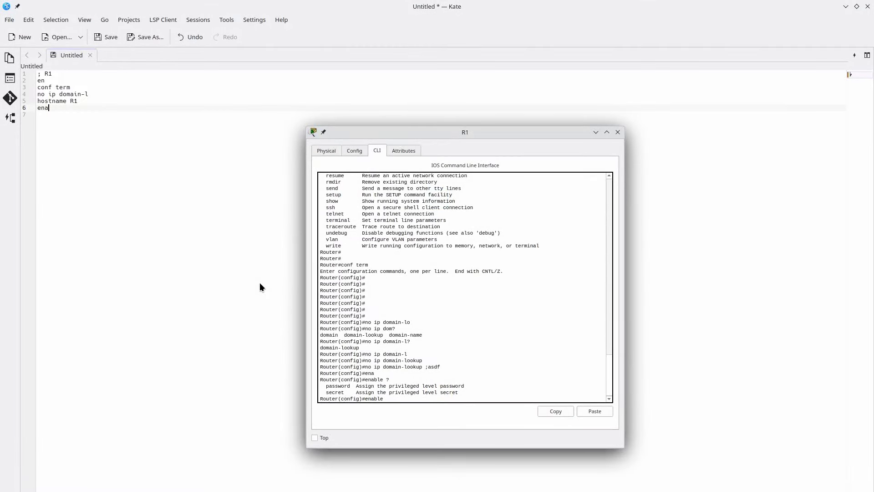
type("?")
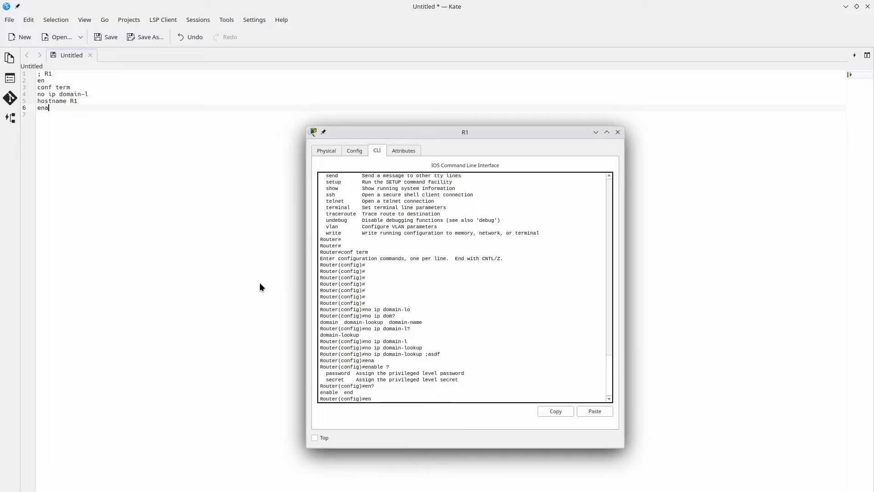
type("a")
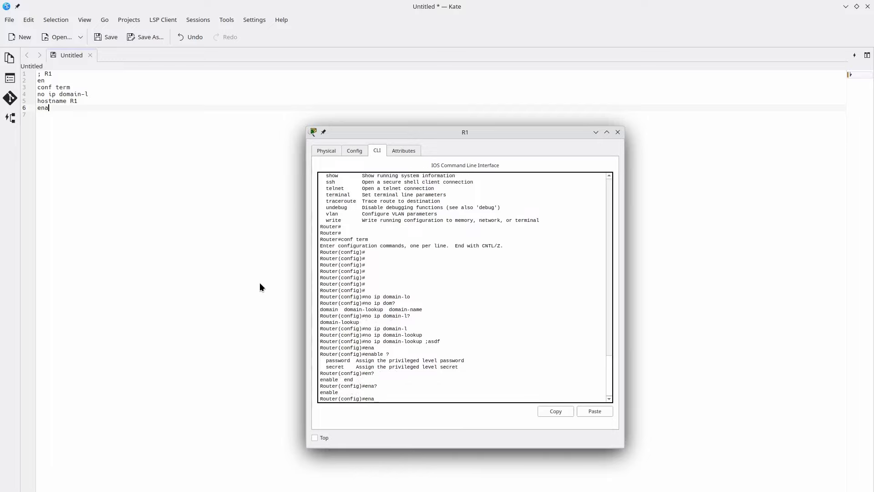
type("? pa? ?")
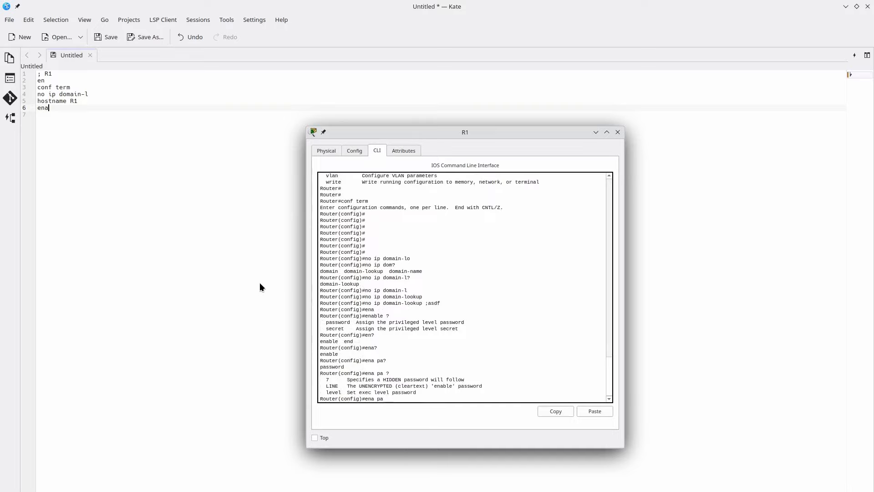
key("BackSpace")
key("BackSpace")
key("BackSpace")
key("BackSpace")
type("pa")
key("Tab")
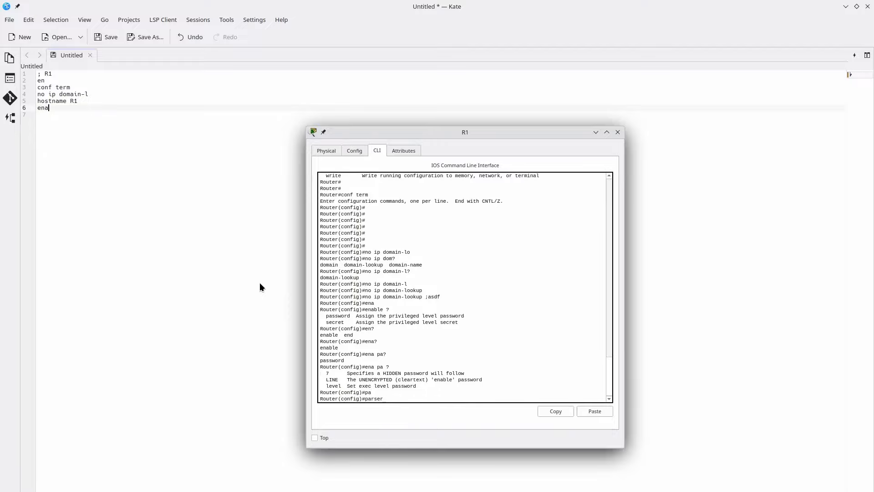
key("alt+Tab")
key("alt+Tab")
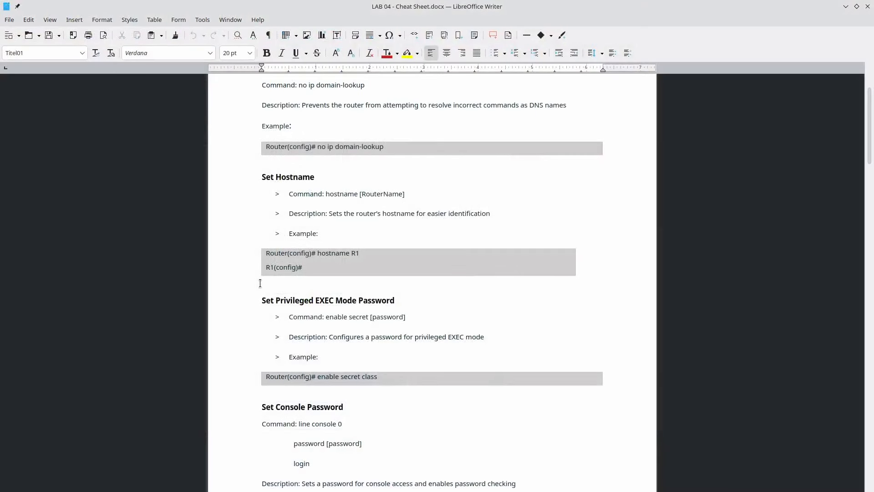
- After checking the cheat sheet, complete the enable secret command line in Kate
scroll(311, 259, "down", 1)
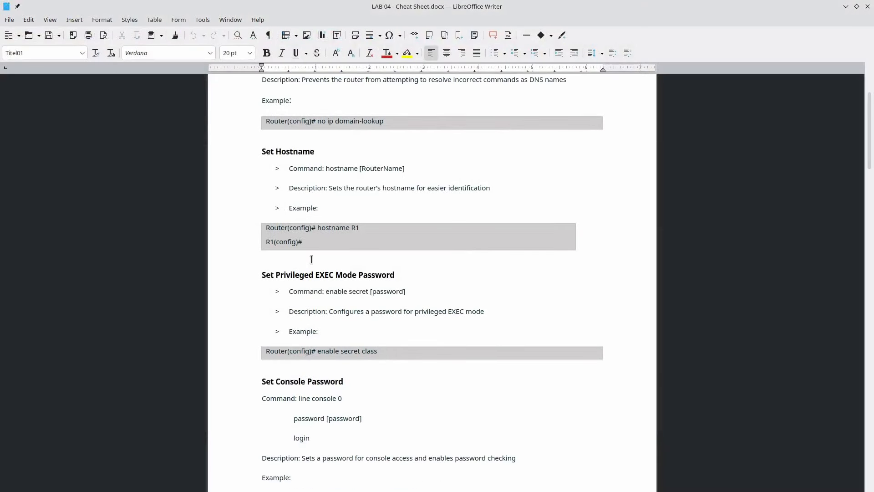
key("alt+Tab")
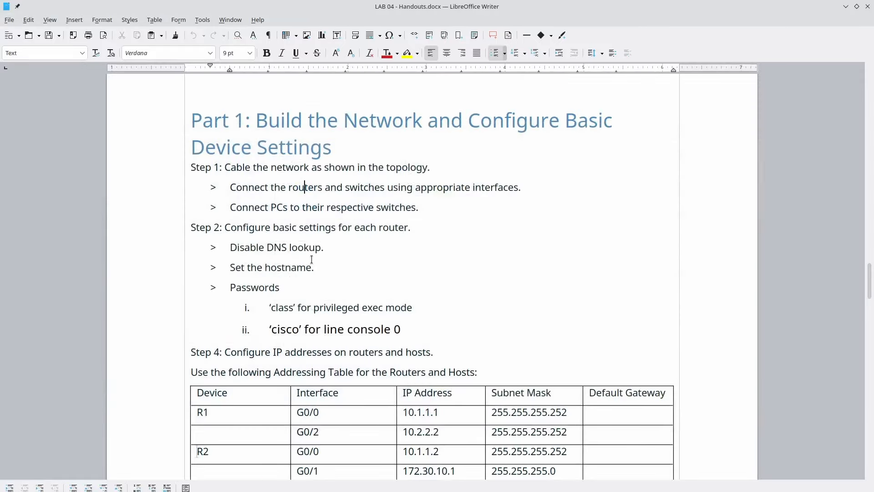
key("alt+Tab")
key("alt+Tab")
key("alt+Tab")
key("alt+Tab")
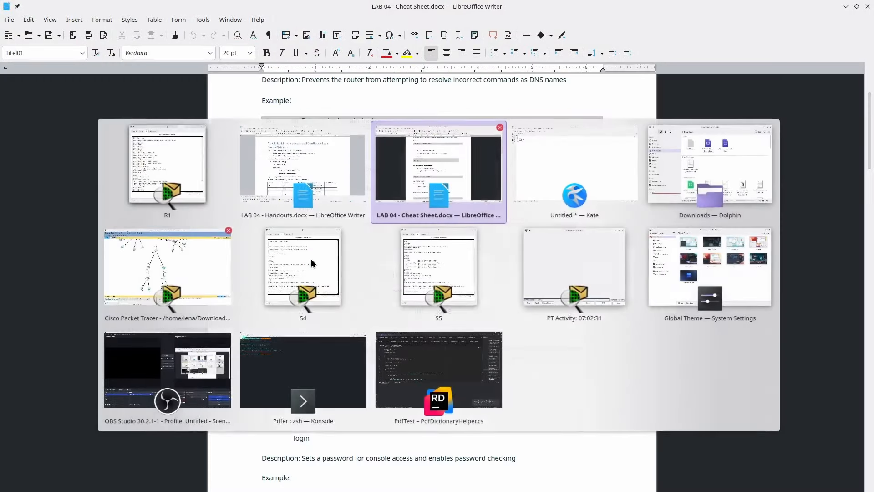
key("alt+Tab")
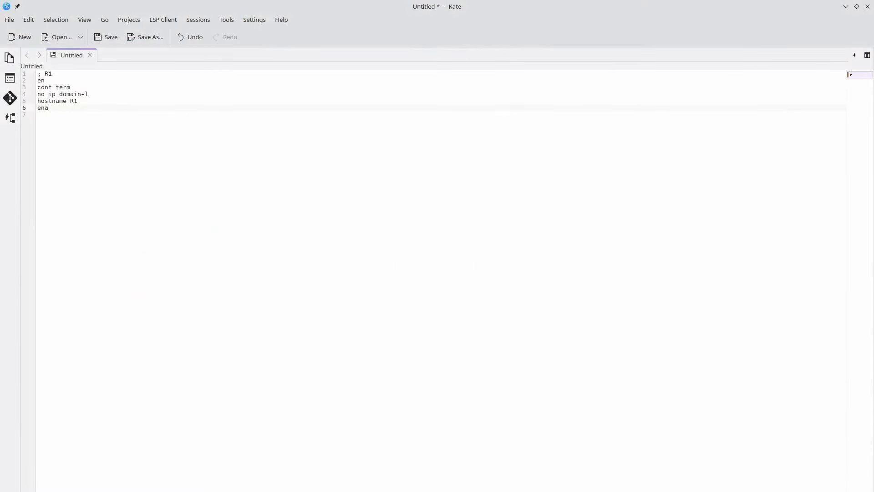
type("s class")
key("Return")
- Add the 'line console 0' command on the next line of the script
type("line")
key("alt+Tab")
key("alt+Tab")
key("alt+Tab")
key("alt+Tab")
key("alt+Tab")
key("alt+Tab")
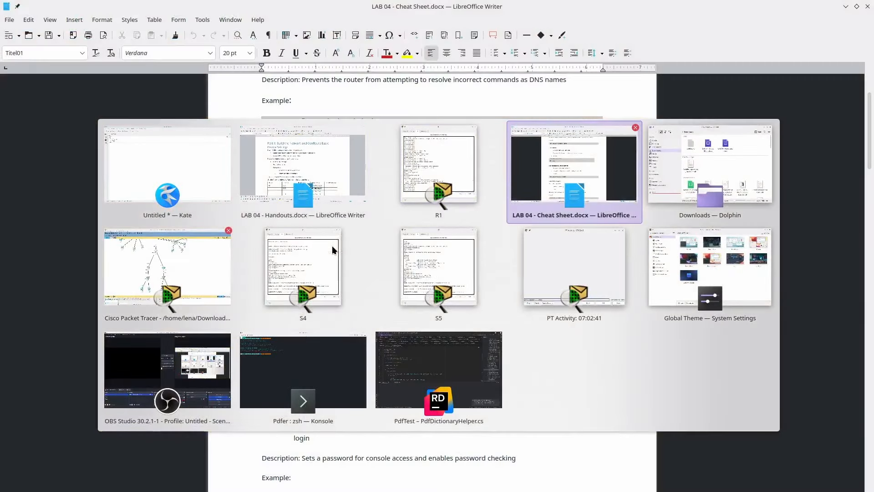
scroll(332, 246, "down", 3)
scroll(333, 246, "down", 2)
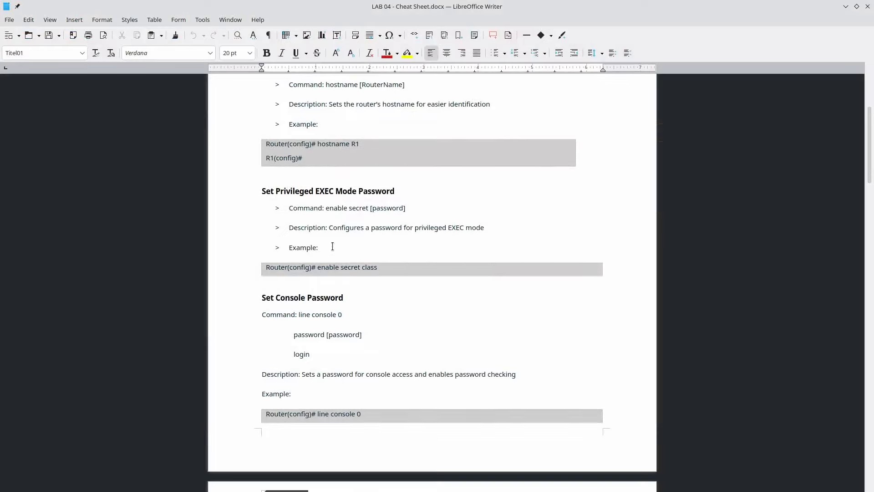
key("alt+Tab")
type("onsole ")
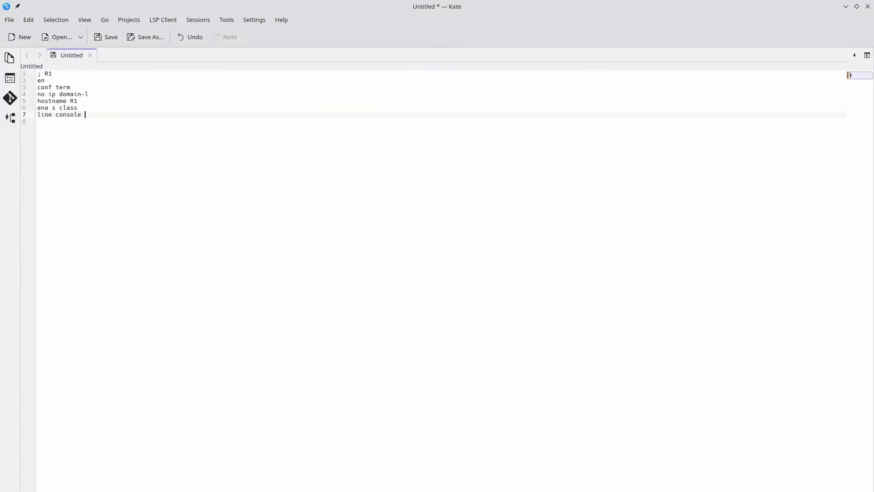
type("0")
key("Return")
- Add the password line with the console password under line console 0, removing a stray backslash
key("alt+Tab")
scroll(332, 246, "down", 10)
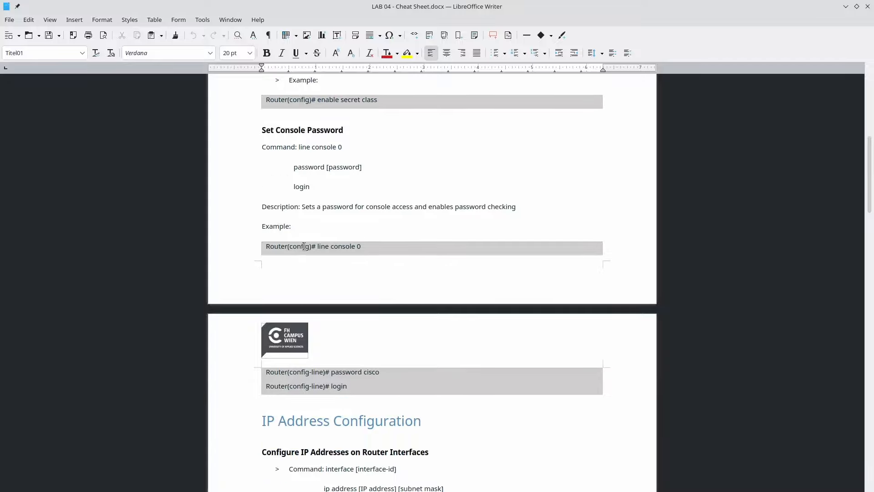
key("alt+Tab")
type("pas")
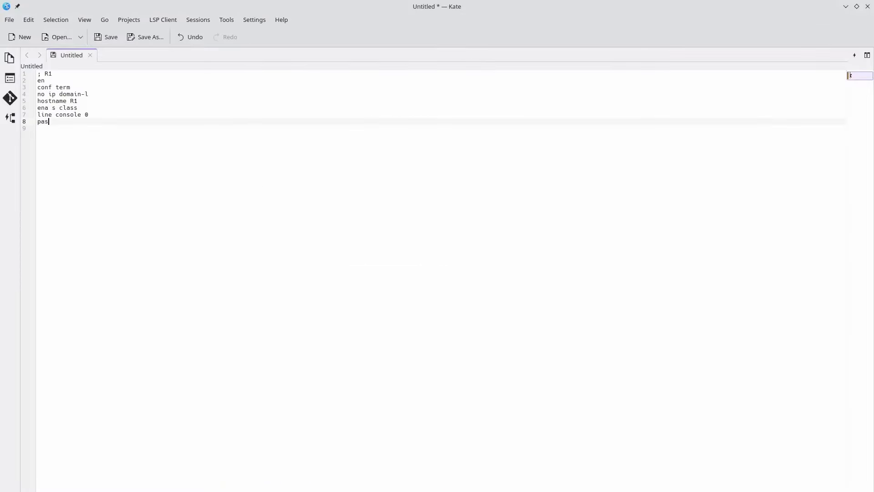
type("s")
key("alt+Tab")
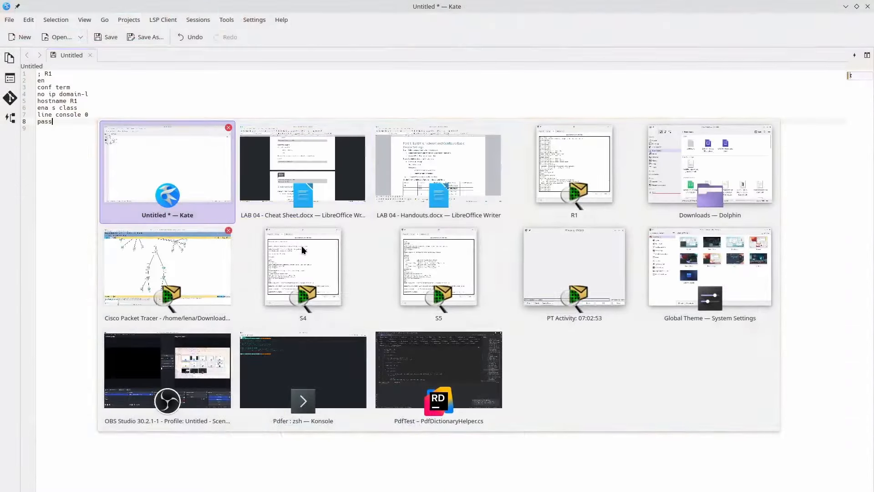
type("cisco")
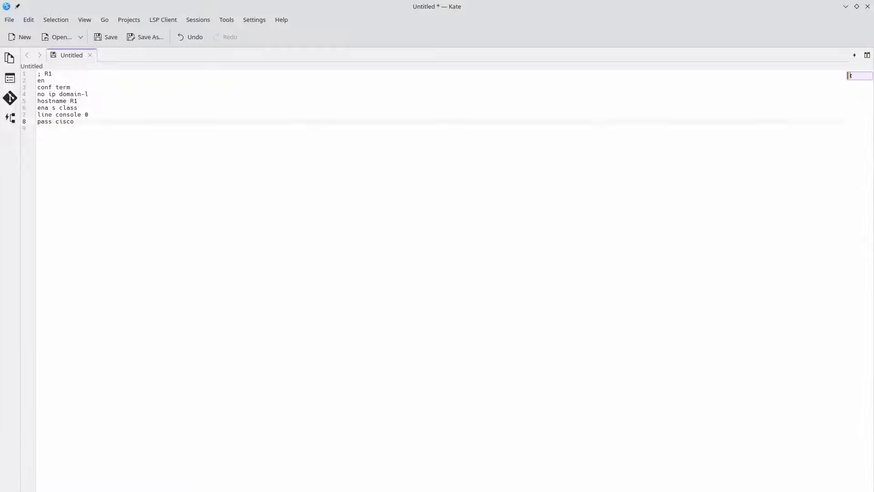
type("\\")
key("Return")
key("BackSpace")
- Add 'login' below the password line, drop the extra blank line, and select the script
key("BackSpace")
key("Return")
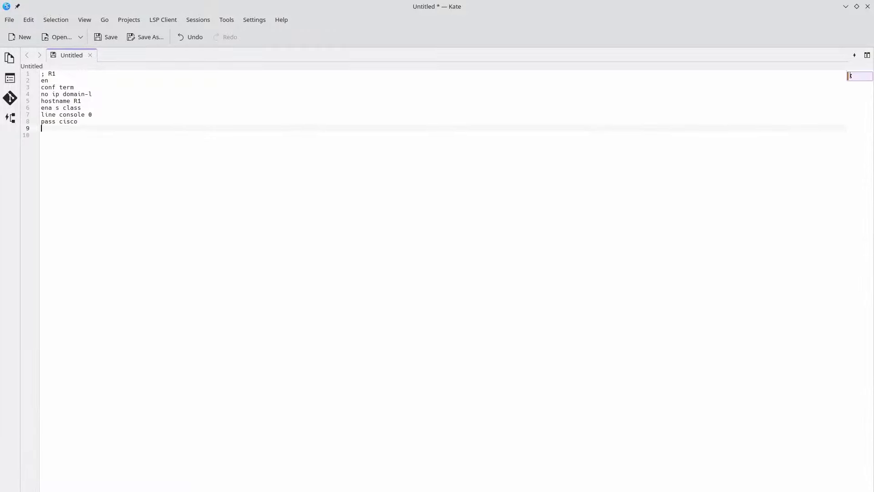
key("Return")
type("login")
key("Up")
key("BackSpace")
key("Down")
key("Down")
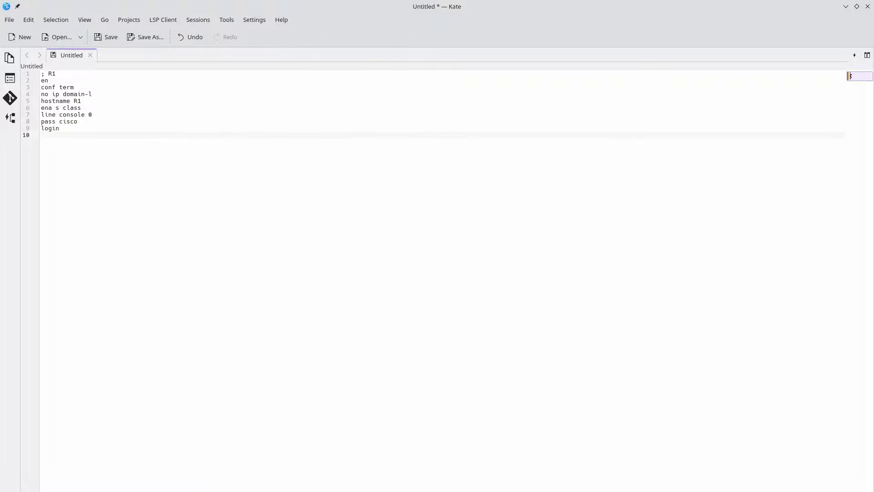
key("ctrl+a")
- Duplicate the R1 router block twice below, separated by blank lines
key("ctrl+c")
key("Down")
key("Return")
key("ctrl+v")
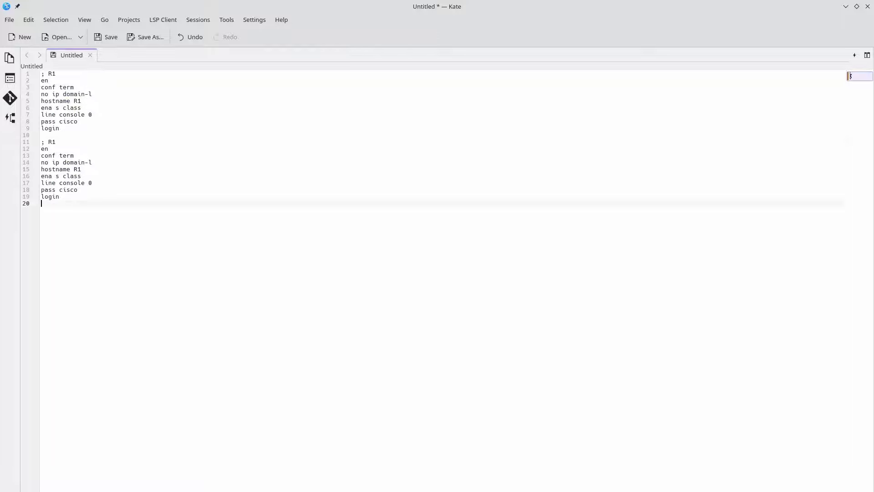
key("Return")
key("ctrl+v")
- Change the third copy's label and hostname from R1 to R3
key("Up")
key("Up")
key("Up")
key("Up")
key("Up")
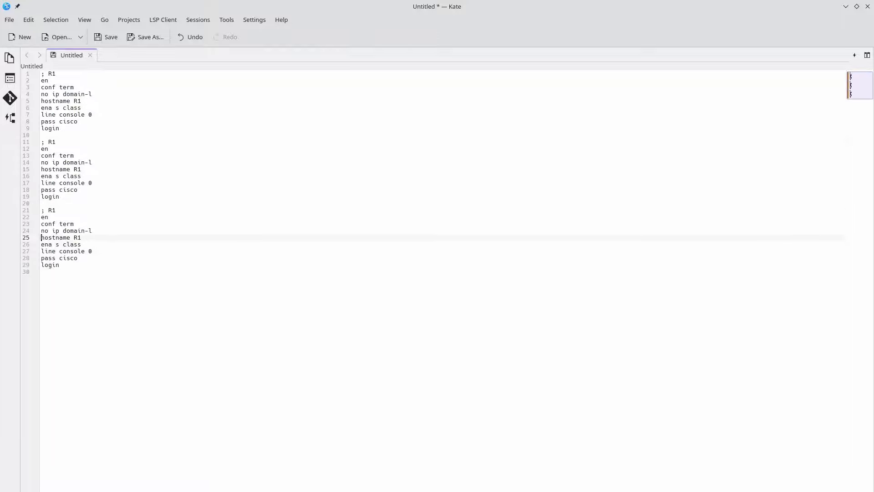
key("Up")
key("Down")
key("End")
key("Up")
key("Up")
key("Up")
key("Up")
key("Delete")
type("3")
key("Up")
key("Up")
key("Up")
key("Up")
key("Up")
key("Up")
key("Up")
- Change the second block's hostname and label from R1 to R2
left_click(63, 169)
key("BackSpace")
type("2")
key("Up")
key("Up")
key("Up")
key("Up")
key("Left")
key("BackSpace")
- Paste the R1 block (lines 1–9) into R1's CLI after leaving configuration mode
left_click_drag(152, 135, 38, 72)
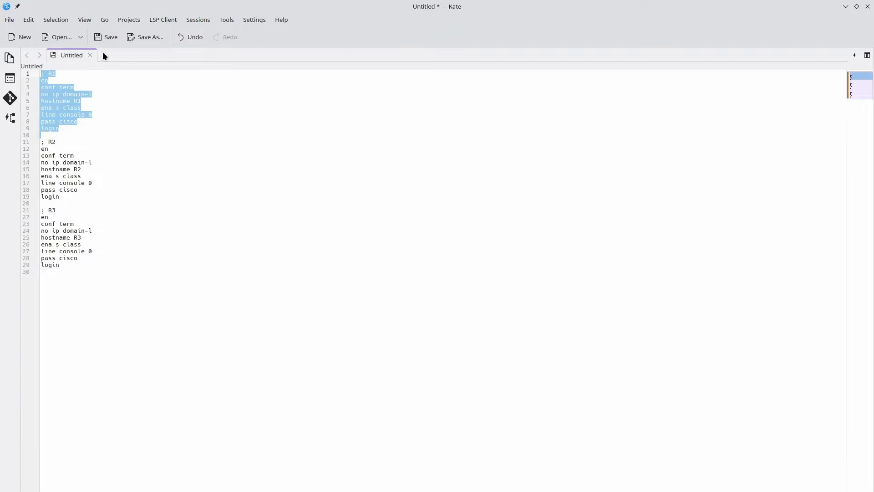
key("alt+Tab")
key("alt+Tab")
key("alt+Tab")
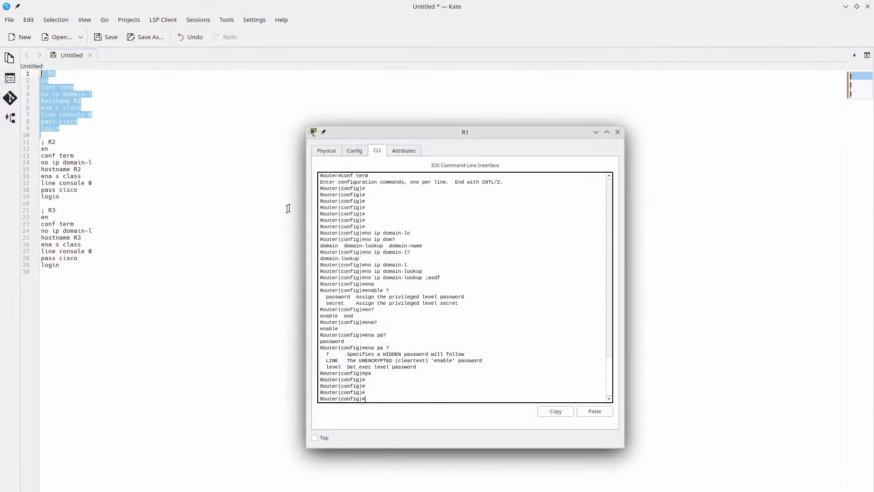
key("ctrl+z")
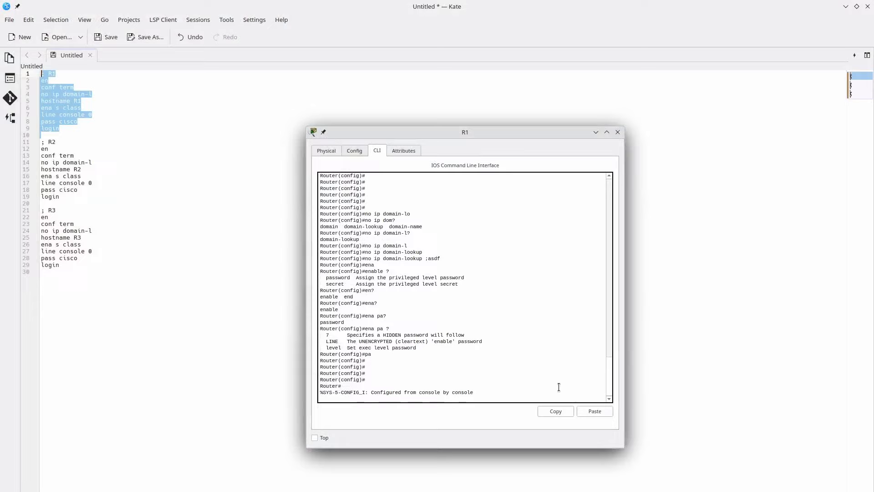
type("ex")
key("Return")
key("Return")
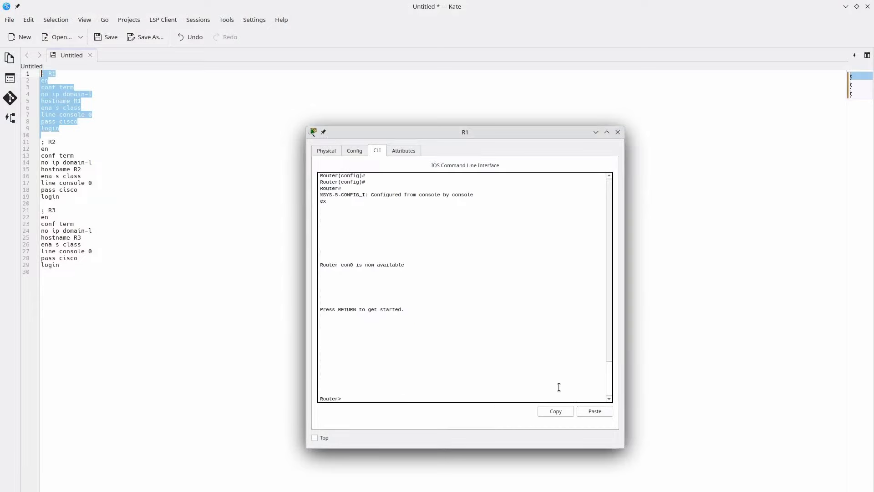
left_click(608, 410)
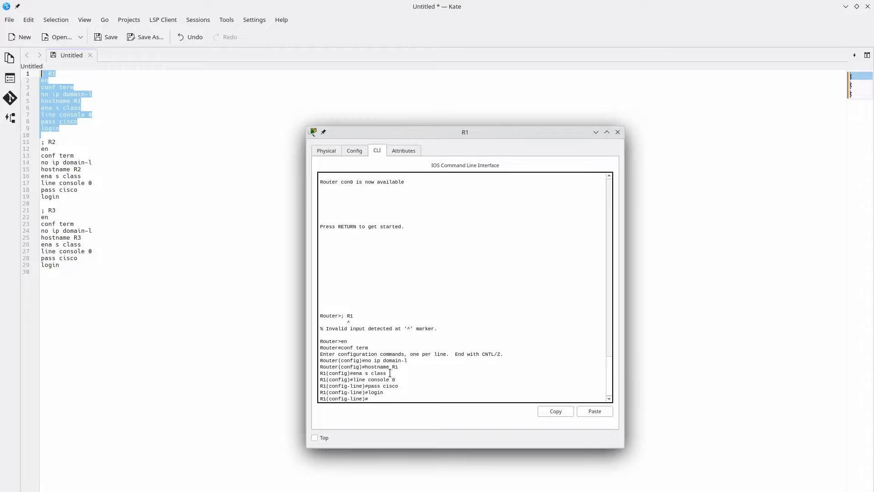
- Exit line and global configuration modes and log out of R1's console
type("exit")
key("Return")
type("exit")
key("Return")
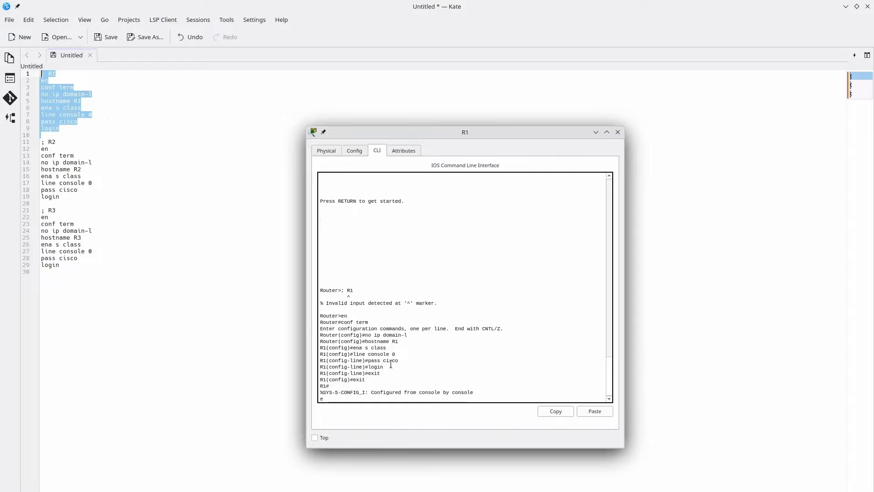
type("exit")
key("Return")
- Log back into R1 with the console password and enter privileged mode with the enable secret
key("Return")
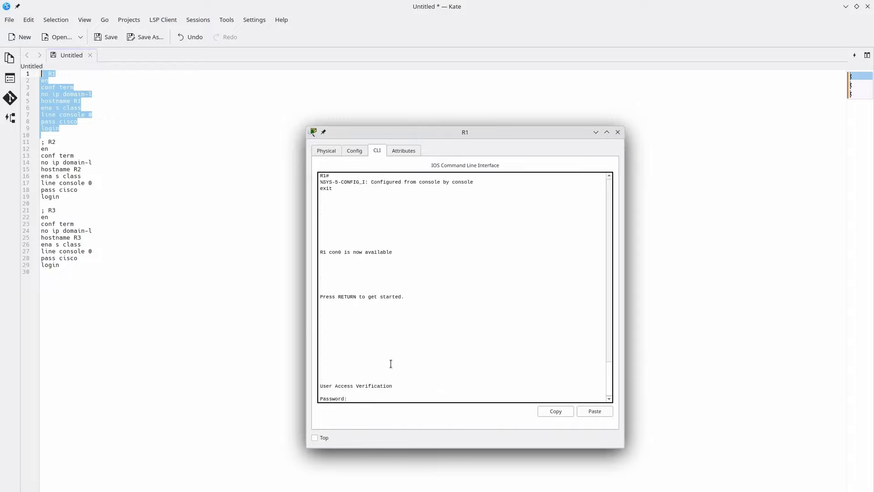
key("Return")
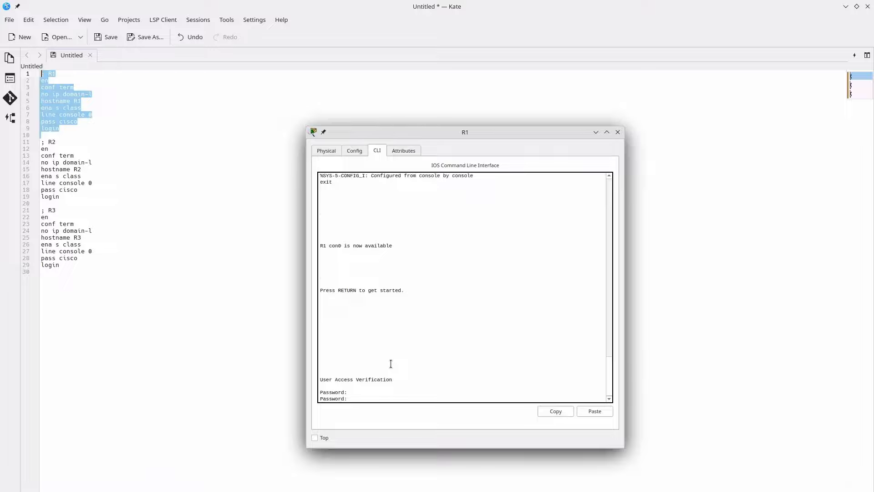
type("cisco")
key("Return")
type("en")
key("Return")
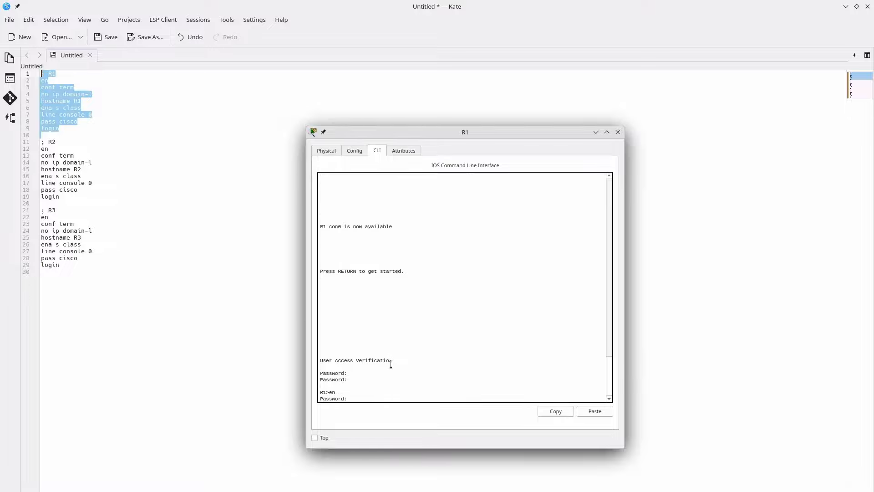
key("Return")
key("alt+Tab")
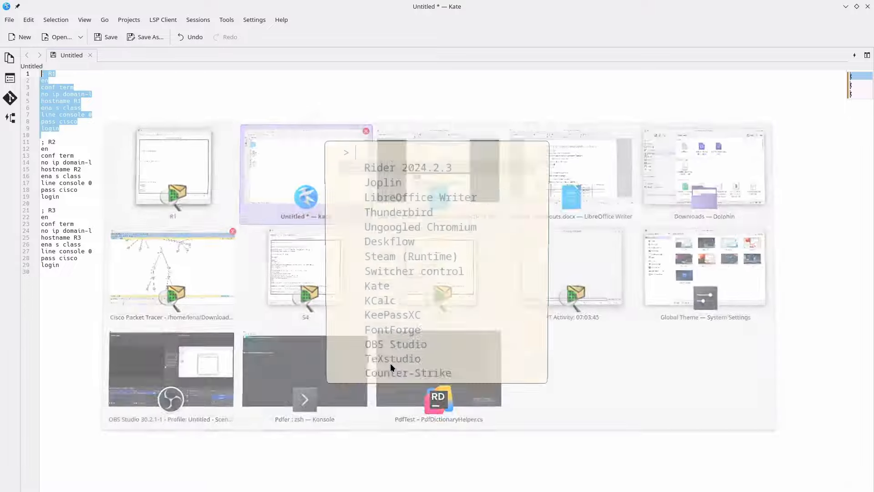
- Select the R2 command block in Kate from the en line through login
left_click(60, 143)
double_click(60, 143)
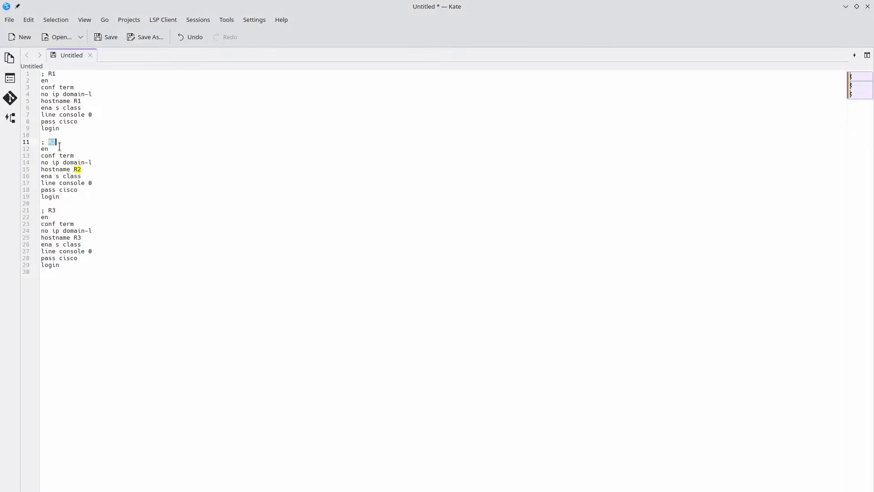
triple_click(59, 147)
left_click_drag(59, 147, 66, 196)
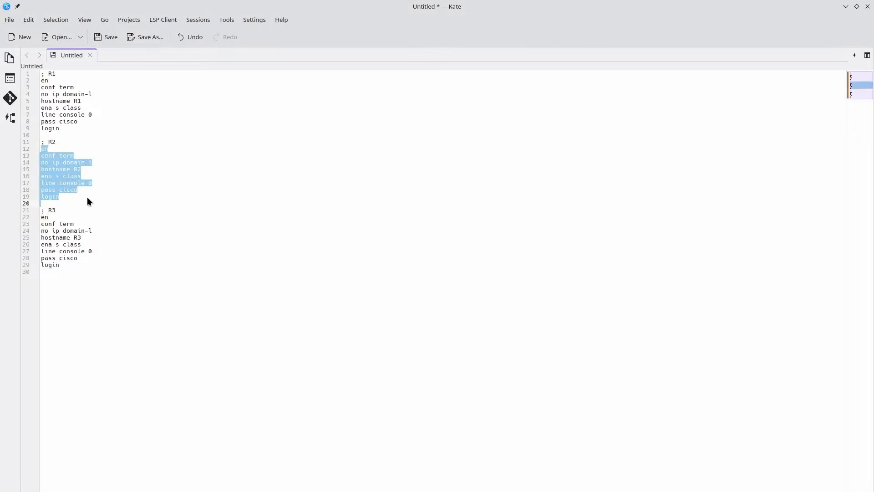
- In R2's CLI, decline the initial configuration dialog and paste the R2 commands
key("alt+Tab")
key("alt+Tab")
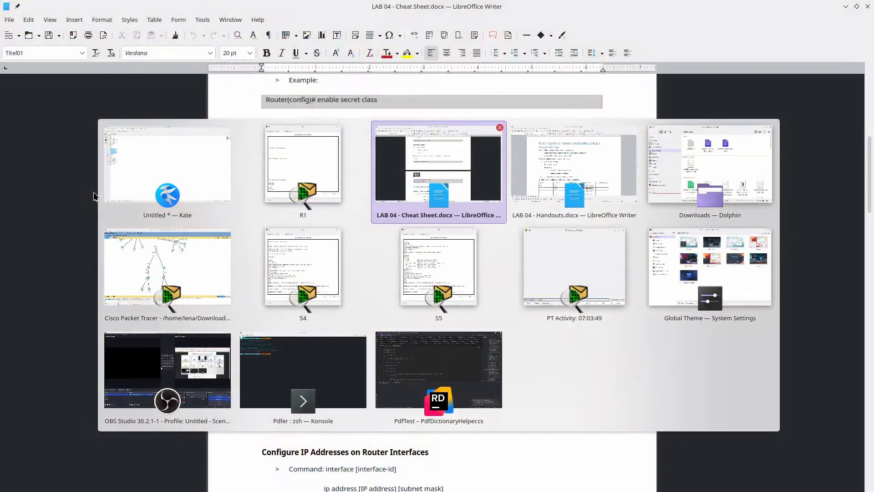
key("alt+Tab")
key("alt+Tab")
key("alt+Tab")
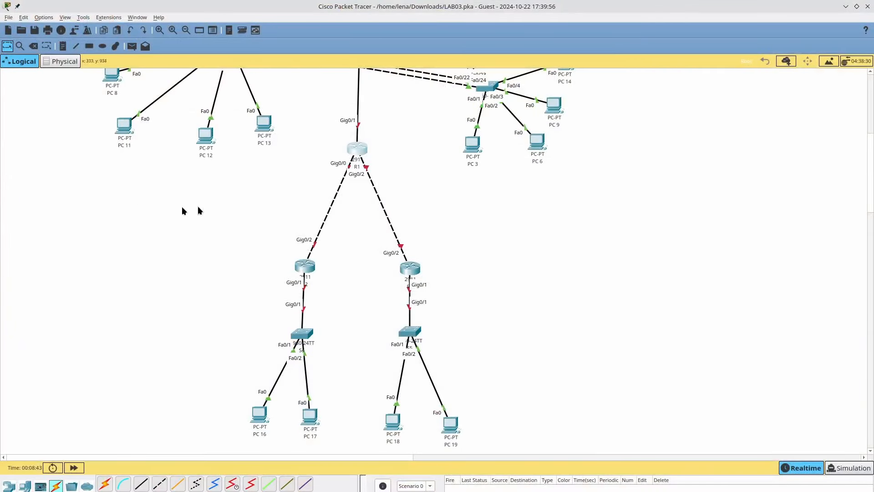
left_click(311, 264)
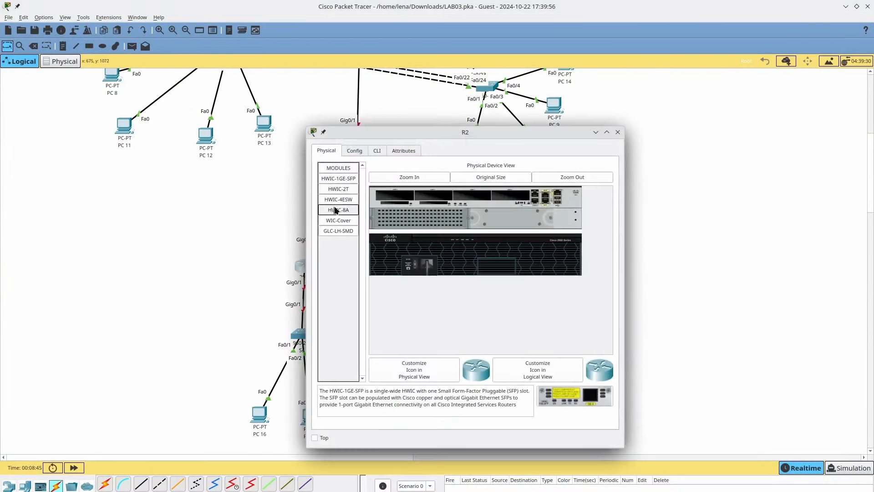
left_click(378, 151)
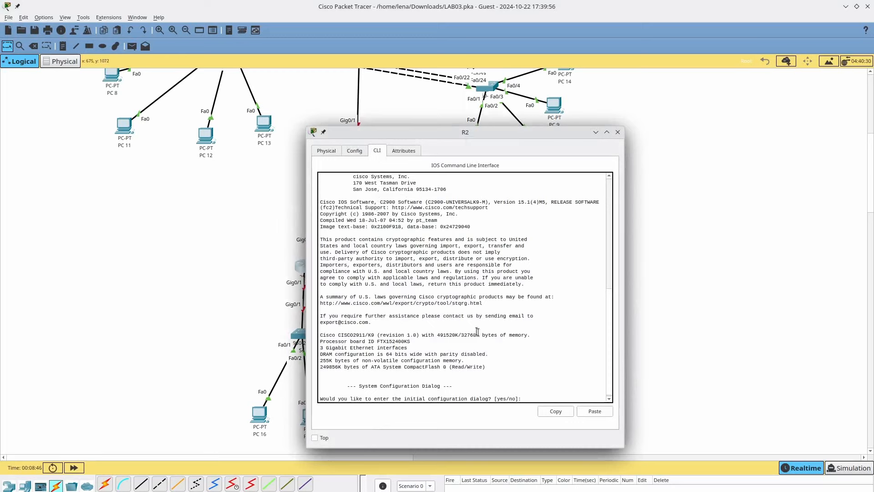
key("Return")
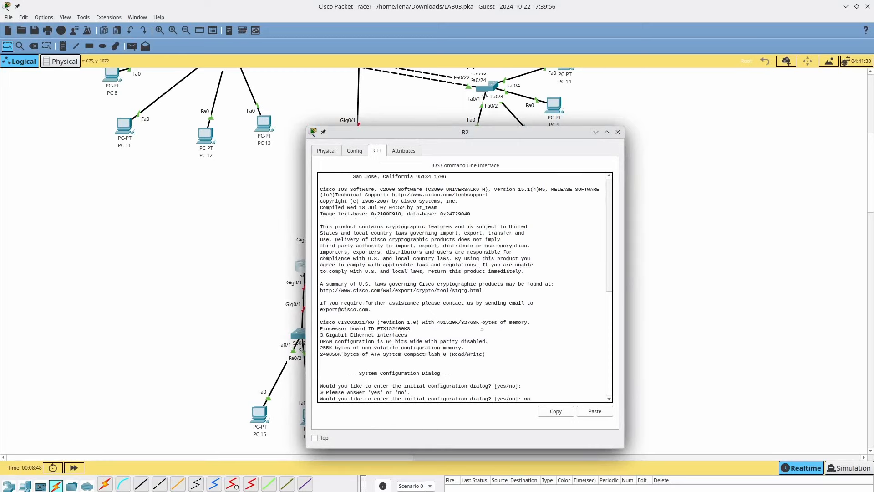
type("no")
key("Return")
key("Return")
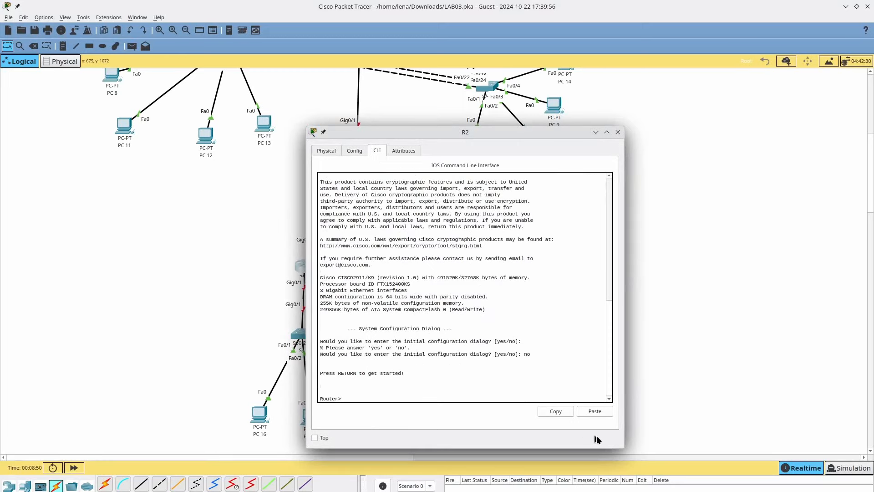
left_click(595, 411)
- Back in Kate, select the R3 commands from en to login
key("super+w")
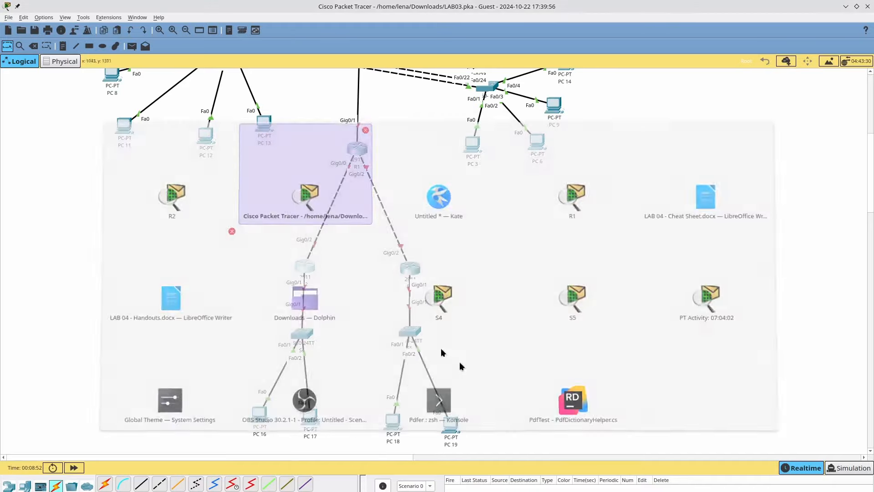
key("Escape")
key("alt+Tab")
left_click_drag(141, 272, 12, 222)
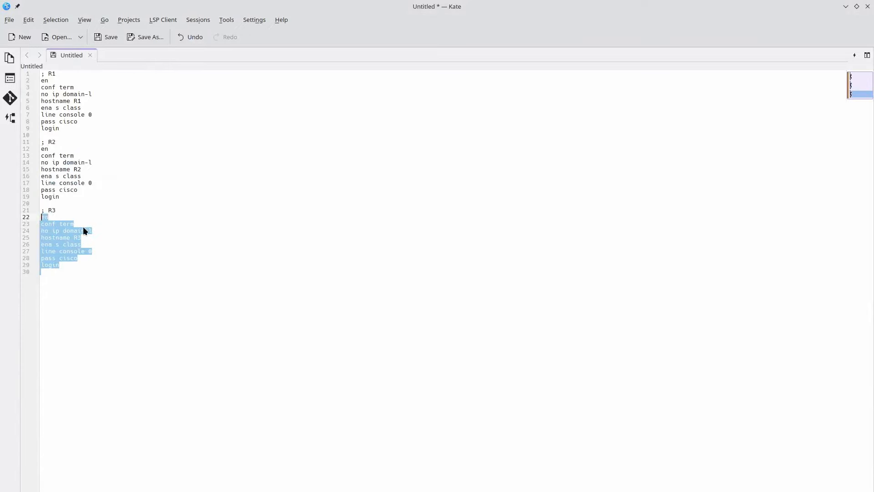
- Open router R3's CLI and answer 'no' to the initial configuration dialog
key("super+w")
key("Return")
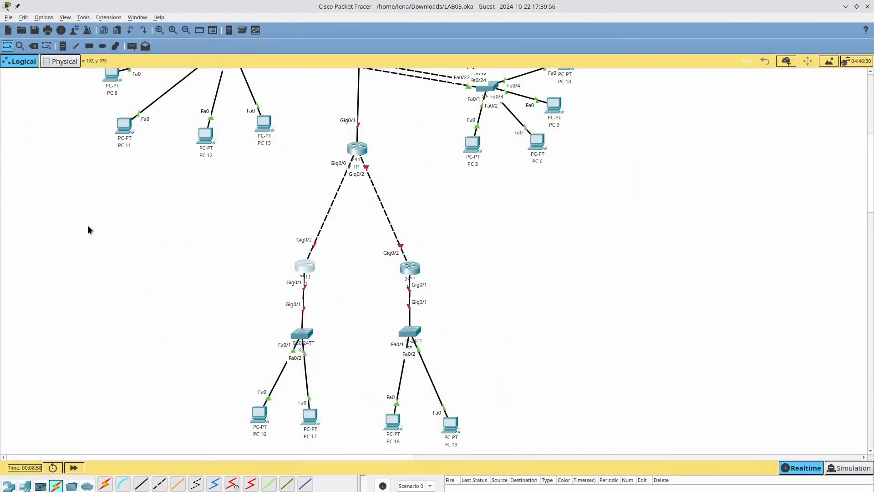
left_click_drag(410, 273, 409, 271)
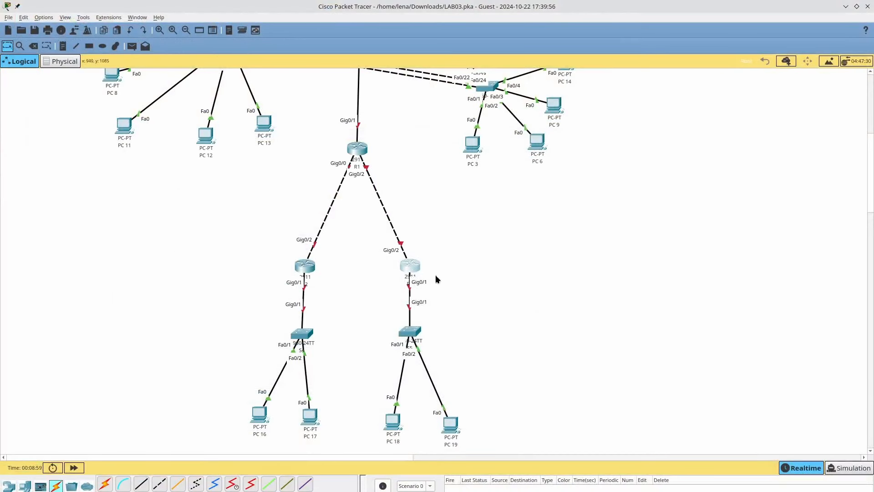
left_click(413, 271)
left_click(377, 150)
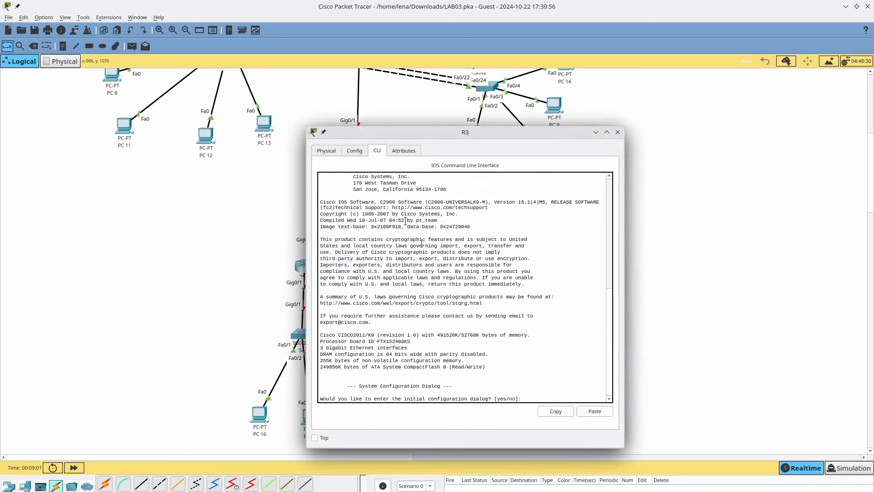
left_click(432, 310)
type("no")
key("Return")
key("Return")
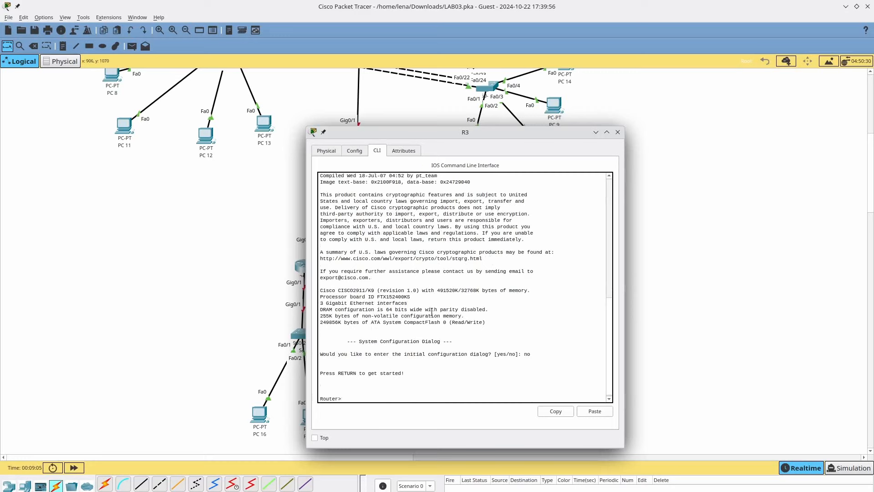
- Paste the R3 command block into the console and confirm with a fresh prompt
left_click(594, 411)
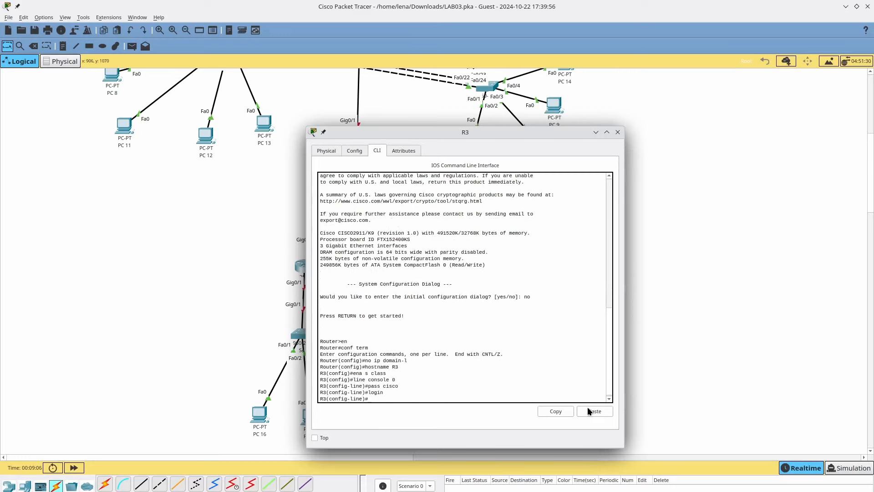
key("Return")
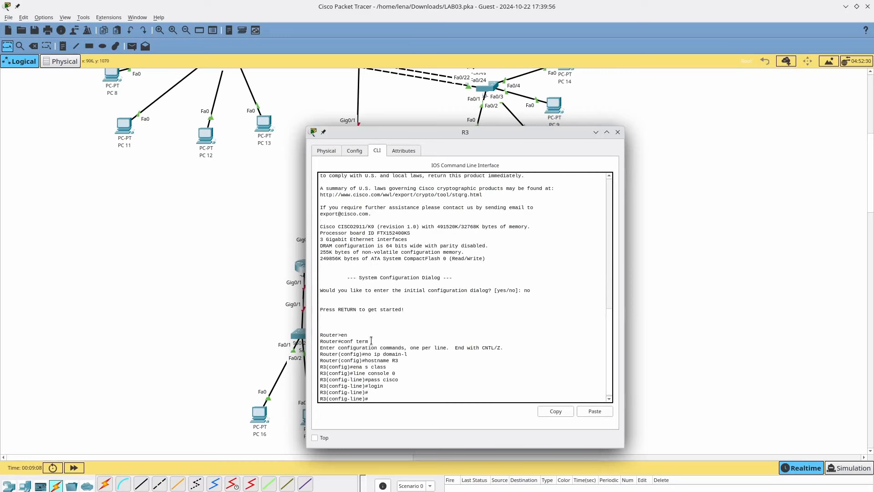
key("alt+Tab")
key("alt+Tab")
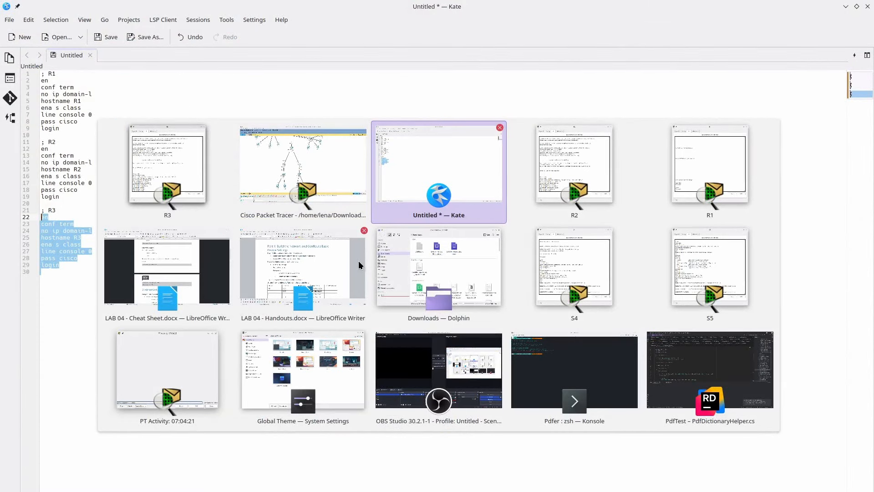
key("alt+Tab")
key("alt+Tab")
key("alt+Tab")
- Bring up the Handouts document and scroll down to the Step 4 instructions
scroll(371, 351, "down", 1)
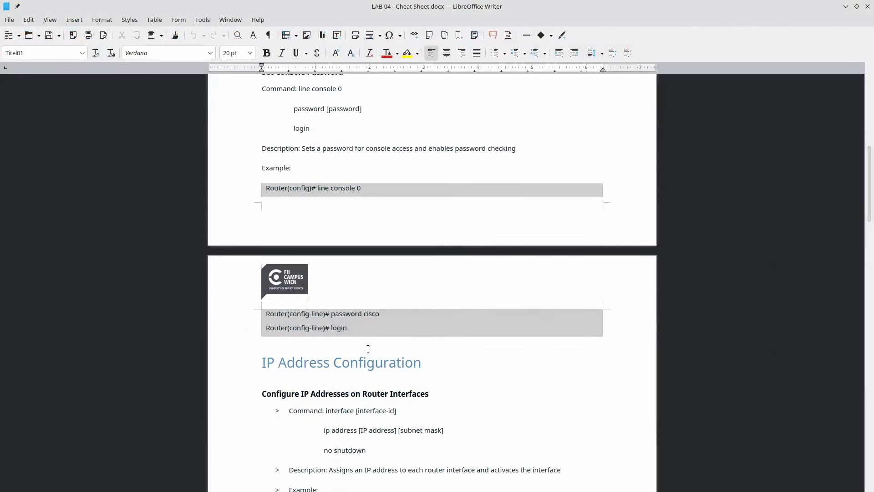
key("alt+Tab")
left_click(357, 258)
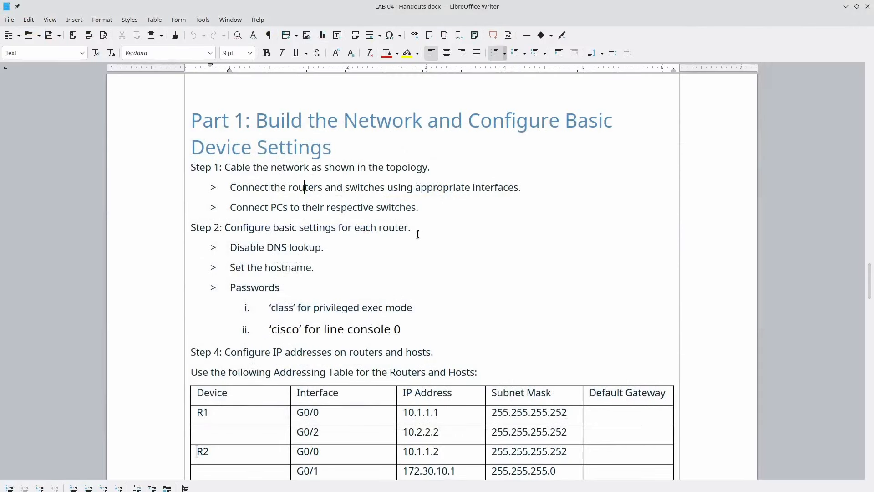
scroll(388, 227, "down", 1)
scroll(388, 227, "down", 1)
left_click_drag(225, 272, 431, 272)
left_click(417, 272)
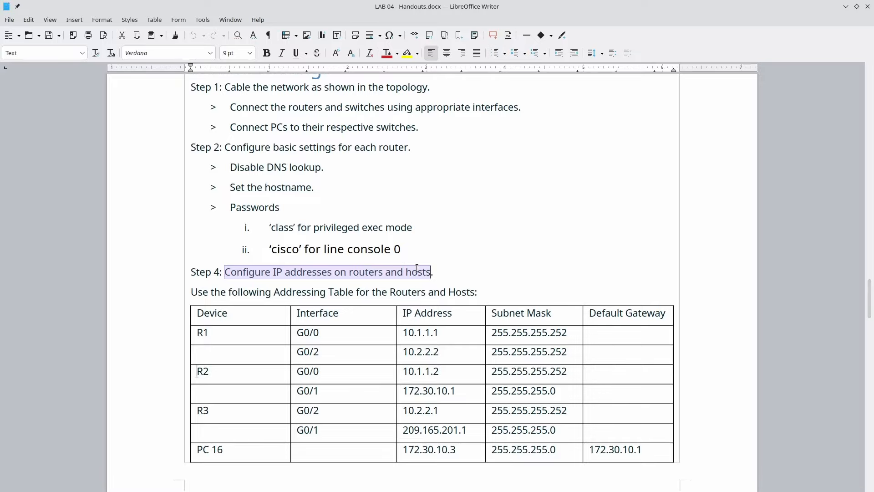
- Select PC 16's IP address 172.30.10.3 in the Addressing Table
key("alt+Tab")
key("alt+Tab")
key("alt+Tab")
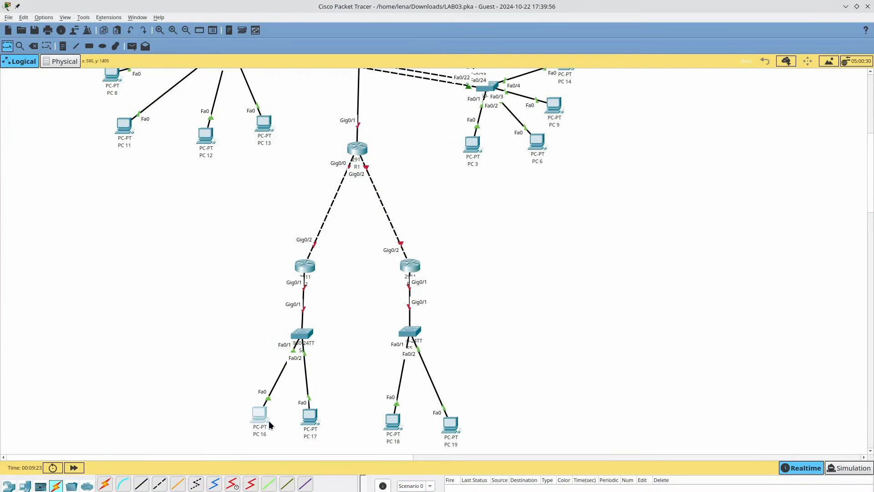
key("alt+Tab")
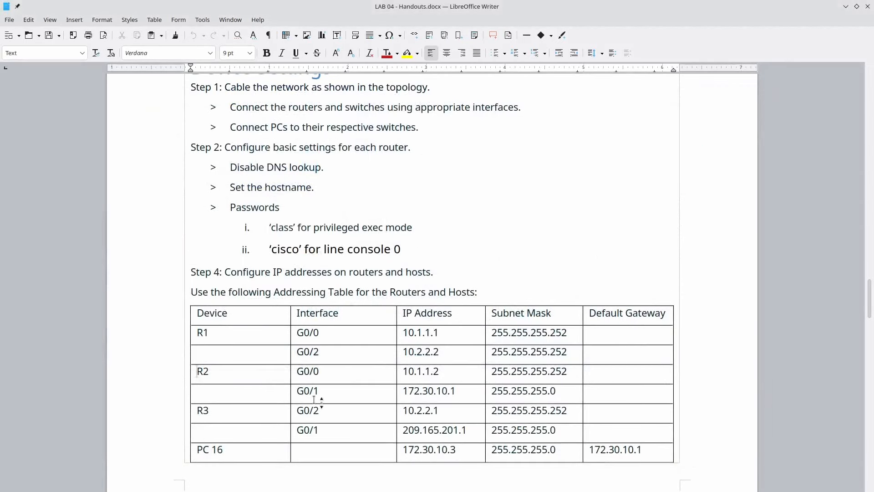
scroll(410, 415, "down", 1)
double_click(437, 409)
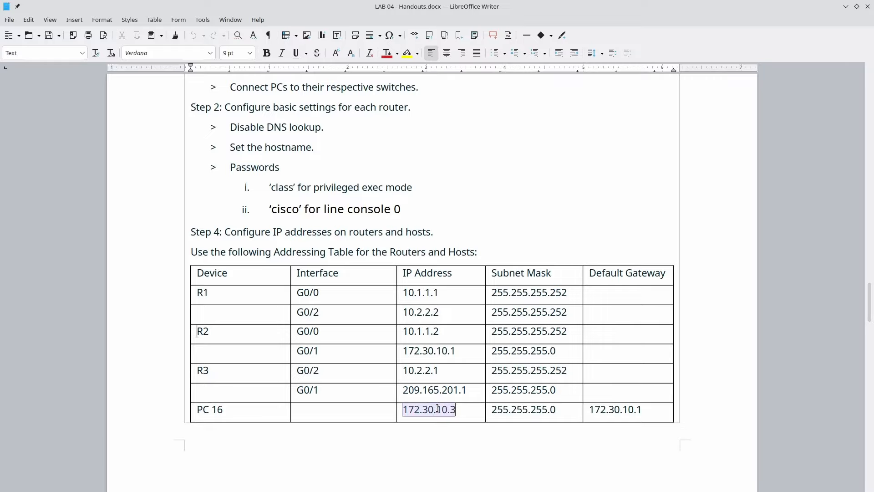
key("alt+Tab")
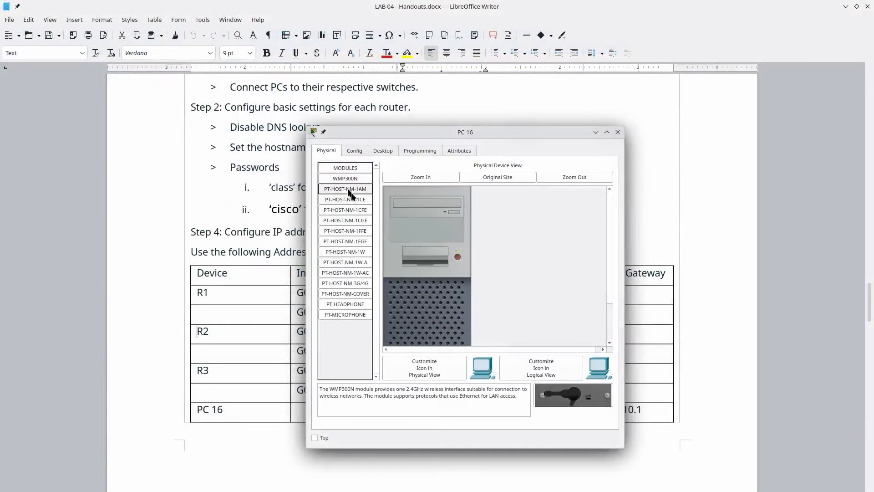
- Give PC 16 IPv4 address 172.30.10.3, mask 255.255.255.0 and gateway 172.30.10.1
left_click(384, 150)
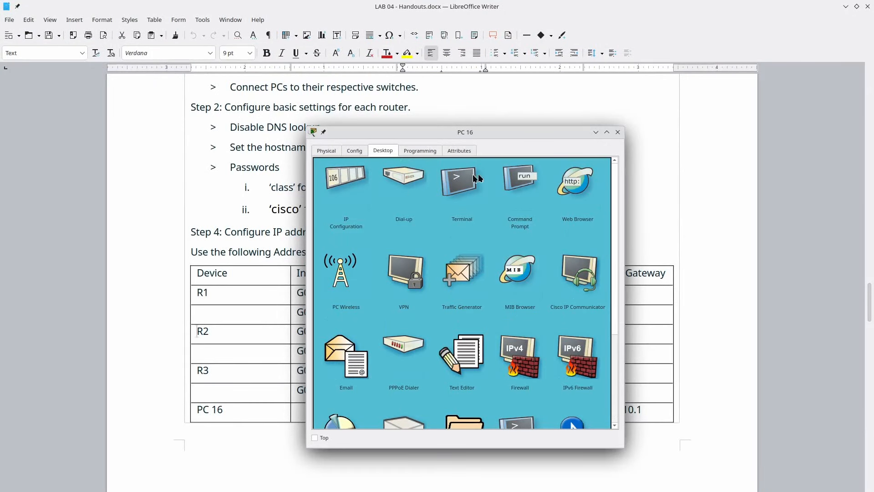
left_click(337, 197)
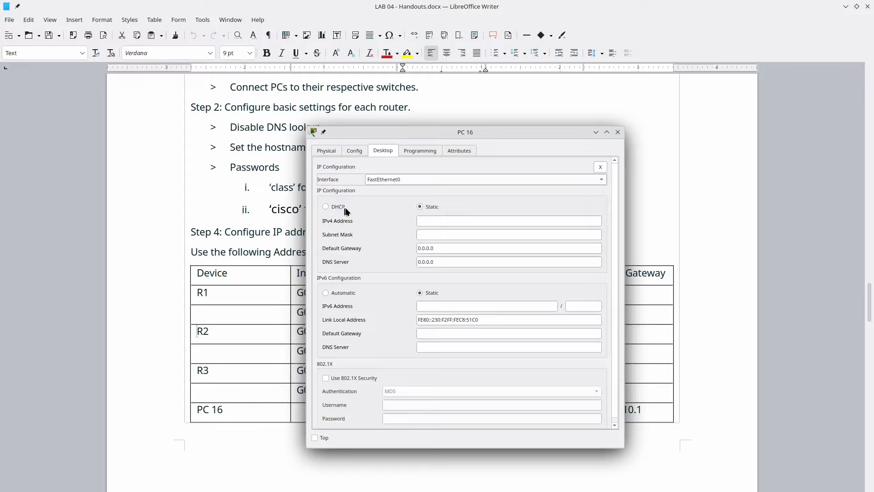
left_click(428, 221)
type("172.30.10.3")
left_click(446, 235)
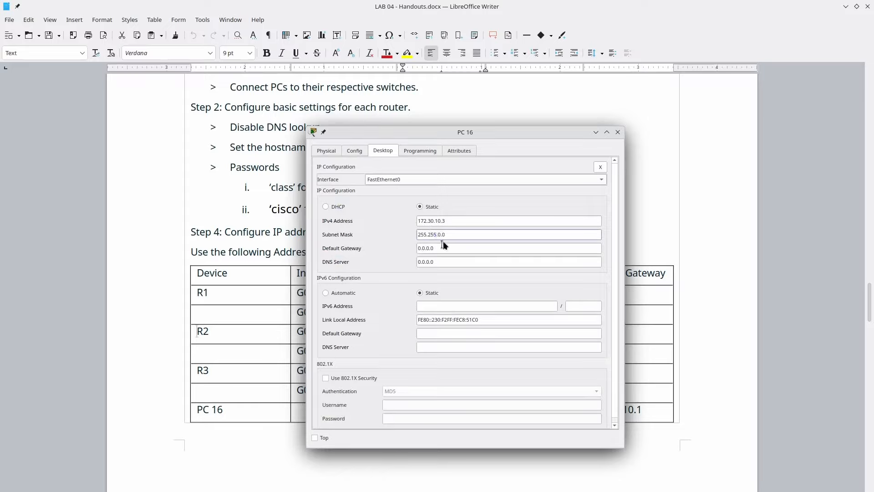
key("BackSpace")
type("255.")
key("Tab")
type("172.30.10.3")
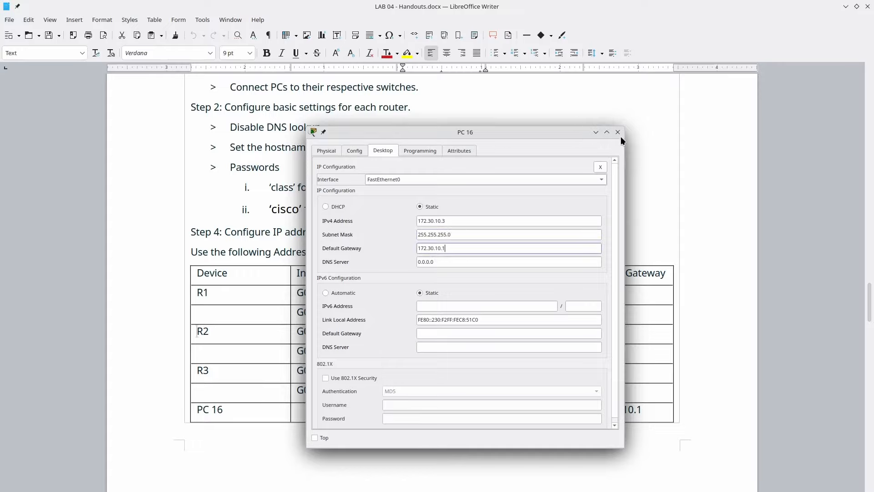
- Return to the Packet Tracer topology with PC 16–PC 19 and open PC 17's window
key("alt+Tab")
key("alt+Tab")
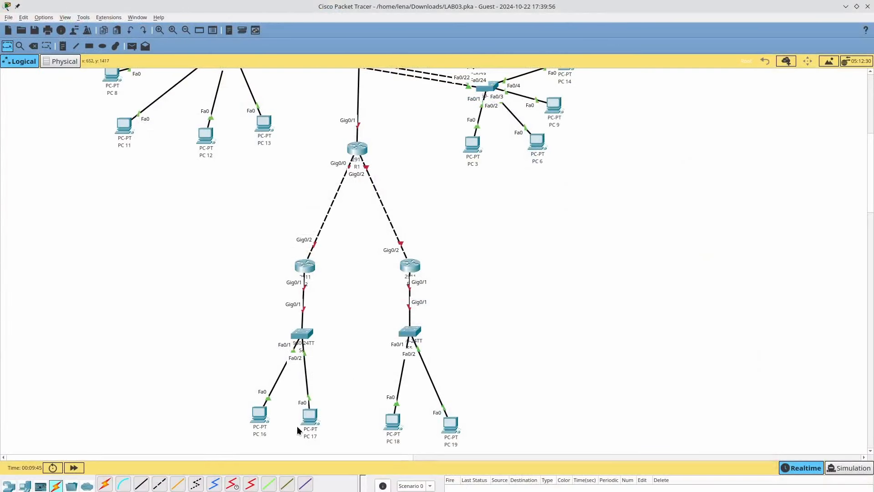
left_click(313, 416)
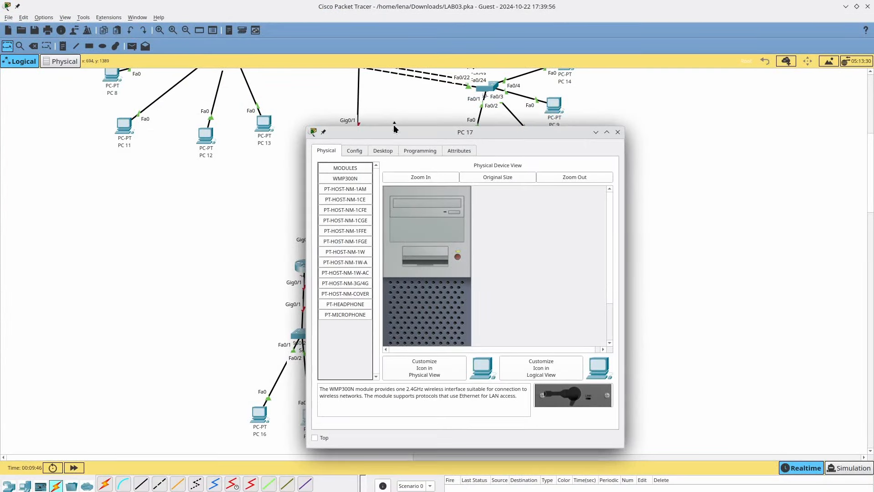
- In PC 17's IP Configuration, try address 172.30.10.4 and dismiss the invalid subnet mask error
left_click(392, 150)
left_click(354, 195)
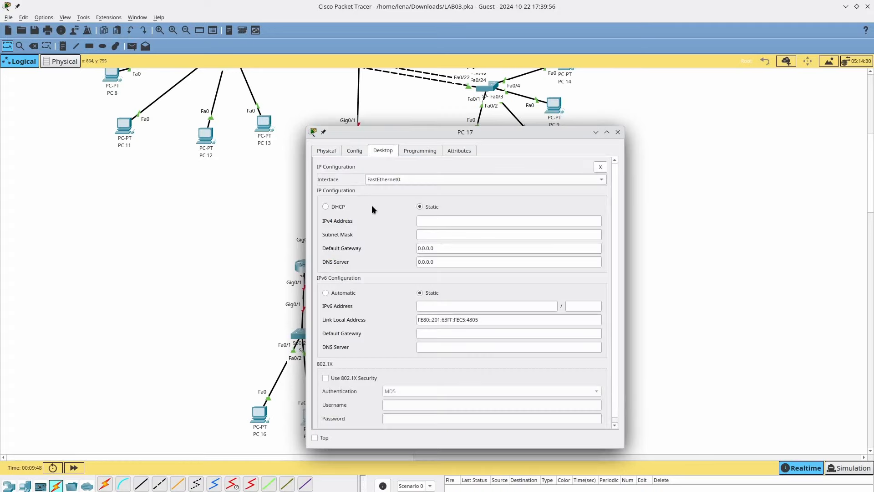
left_click(439, 220)
type("172.30.10.3")
key("BackSpace")
type("4")
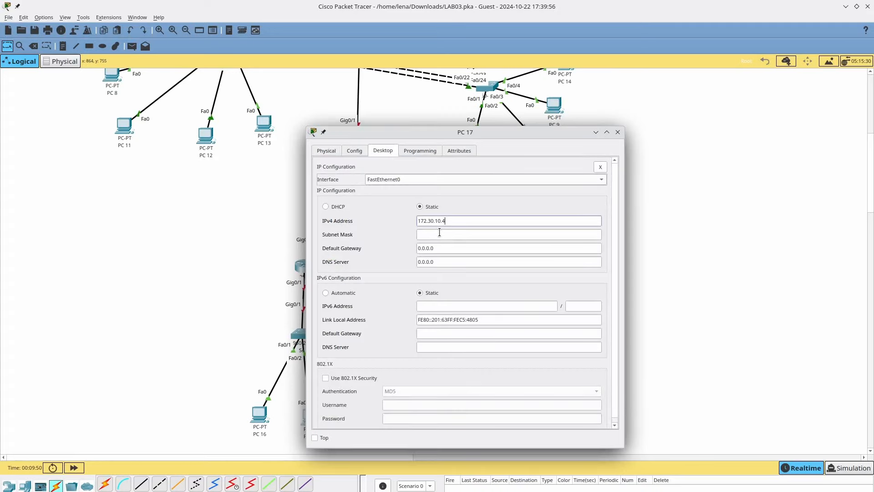
key("Tab")
key("Right")
type("55")
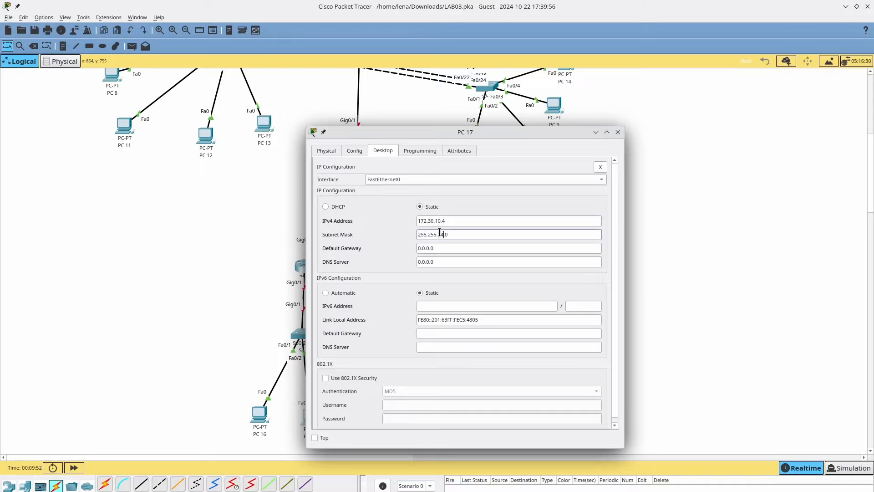
key("Tab")
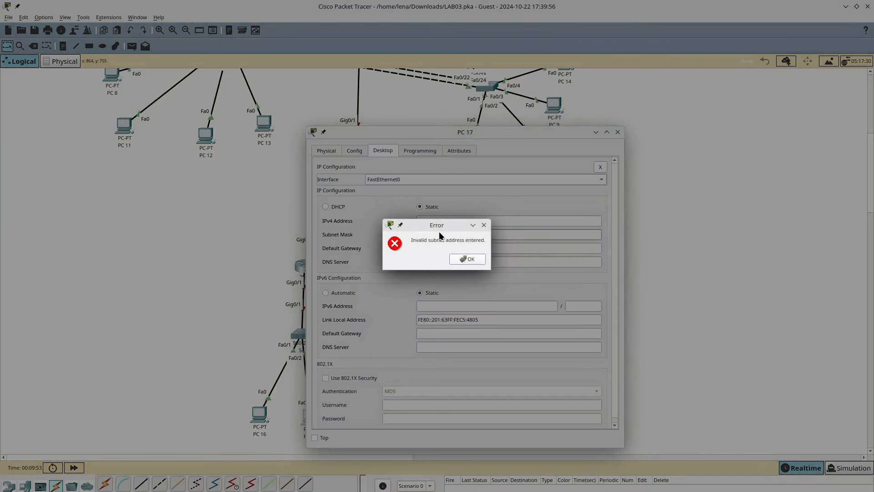
key("Return")
- Enter IPv4 172.30.10.3, mask 255.255.255.0 and gateway 172.30.10.1, then close PC 17's window
left_click(332, 180)
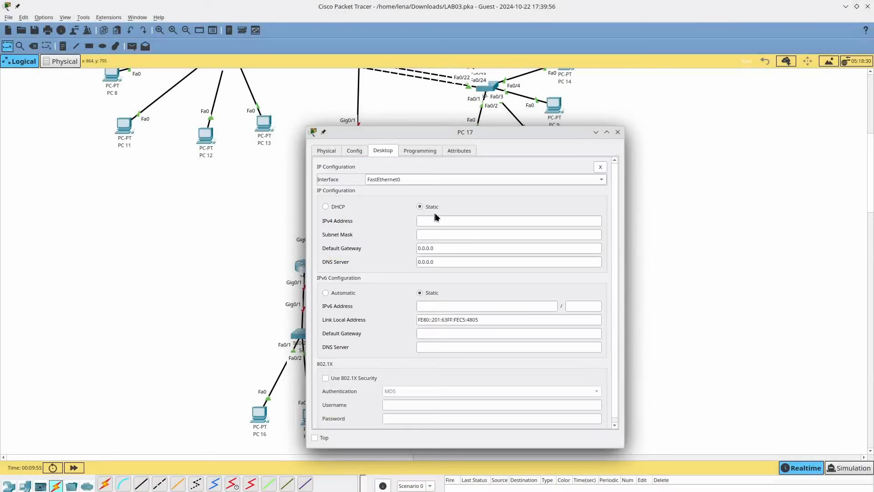
left_click(440, 221)
type("172.30.10.3")
key("Tab")
type("255.255.255.0")
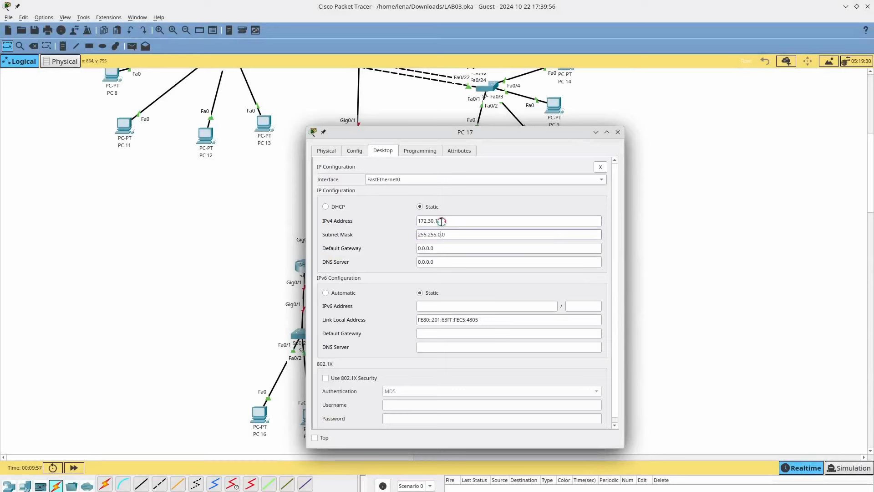
key("Tab")
type("172.30.10.1")
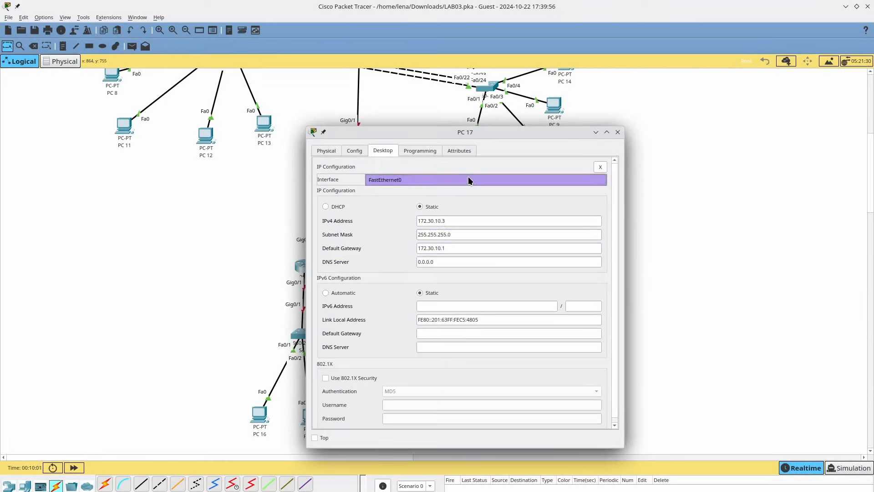
key("alt+Tab")
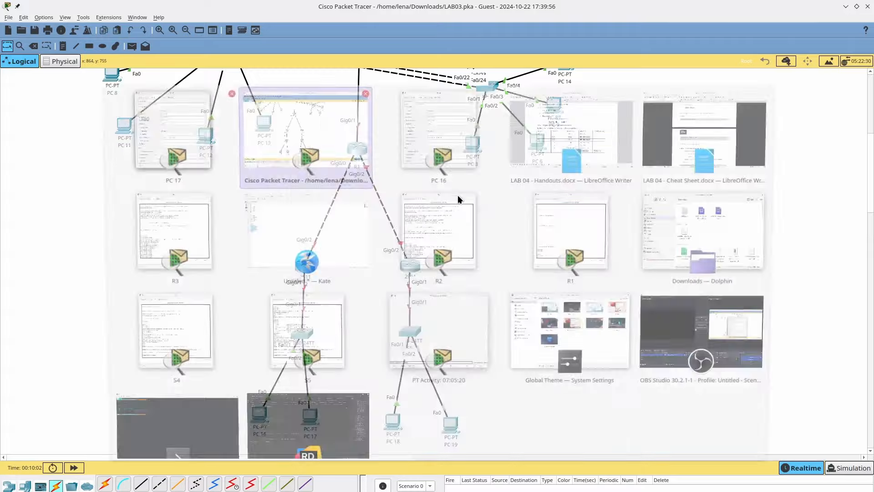
key("Escape")
key("Escape")
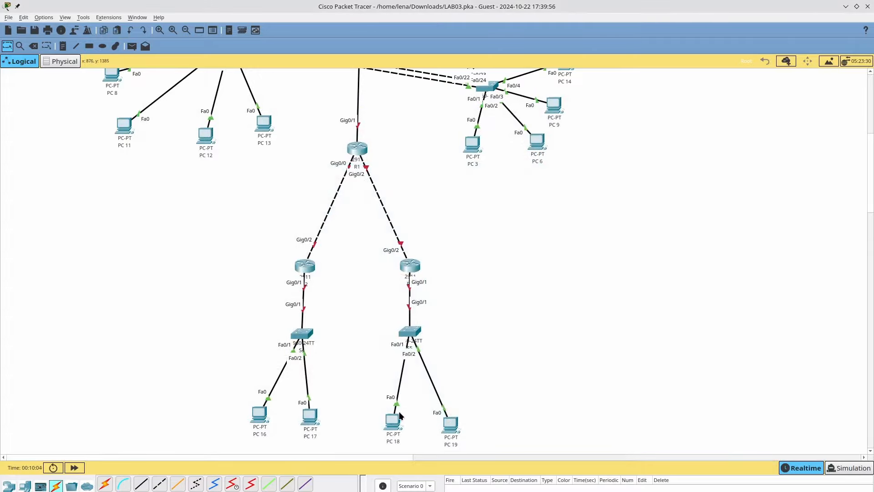
- Open PC 18's Desktop and copy its address 209.165.201.2 from the handout's addressing table
left_click_drag(395, 434, 397, 430)
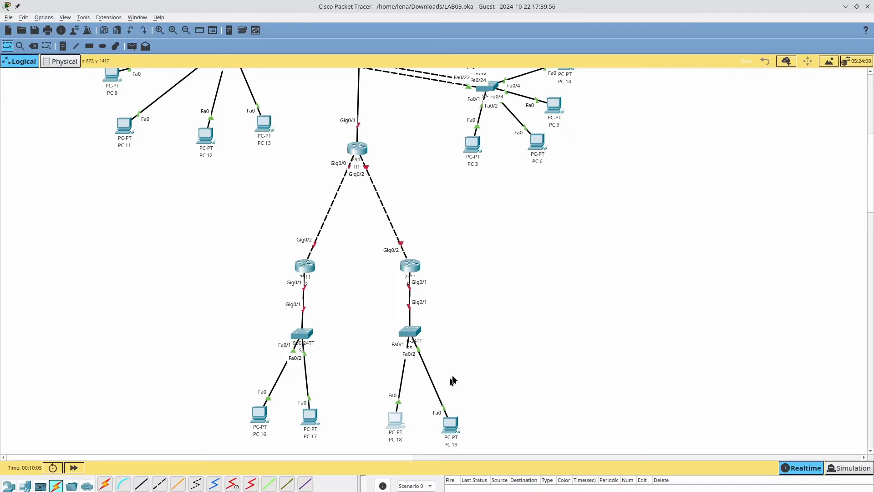
key("alt+Tab")
key("alt+Tab")
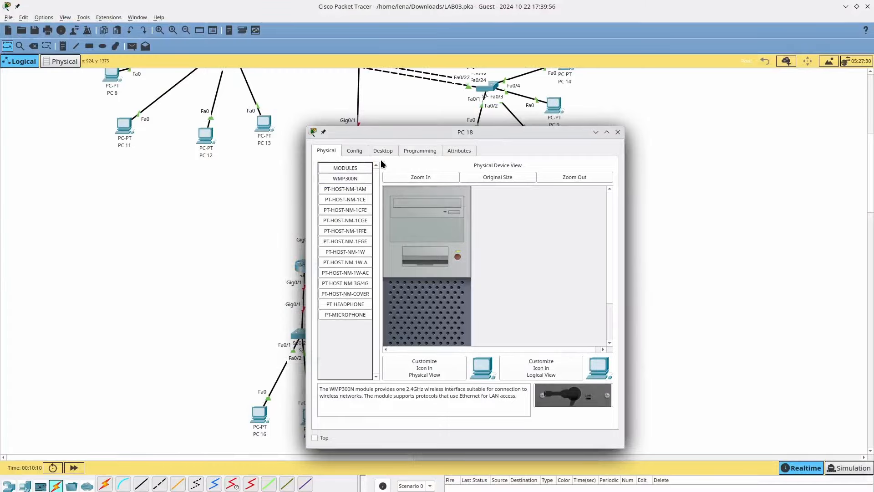
left_click(384, 150)
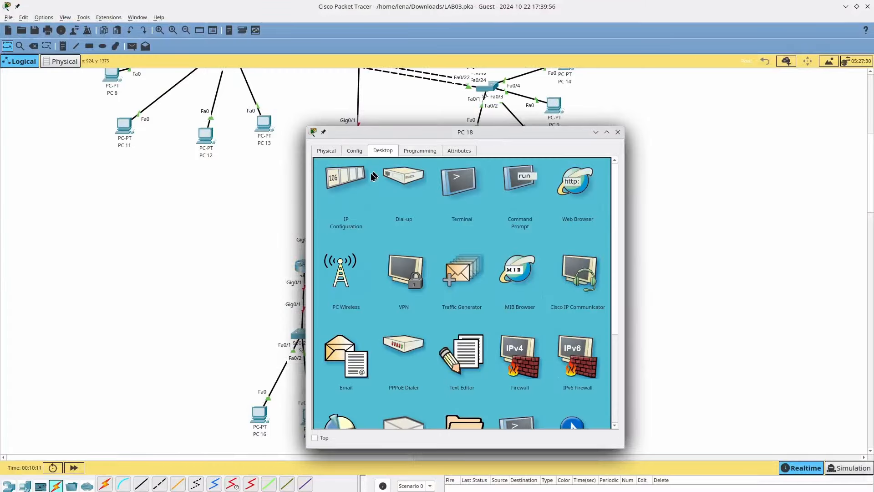
key("alt+Tab")
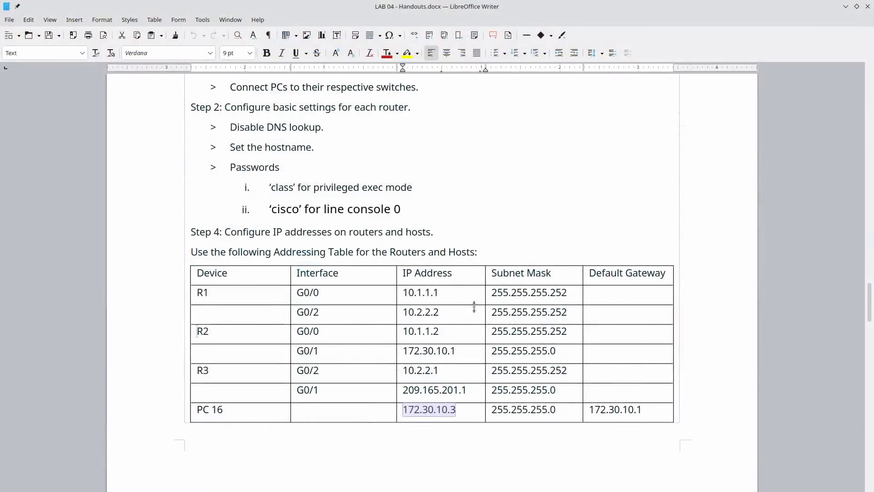
scroll(474, 251, "down", 8)
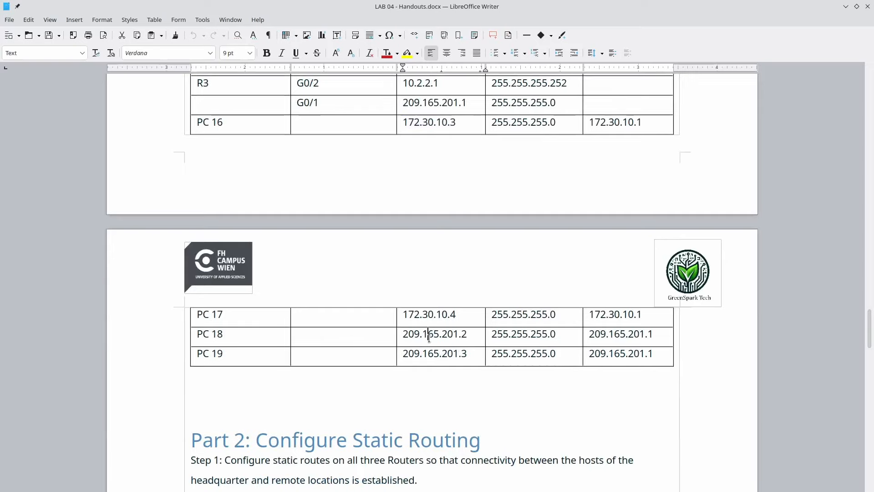
triple_click(432, 334)
key("ctrl+c")
key("alt+Tab")
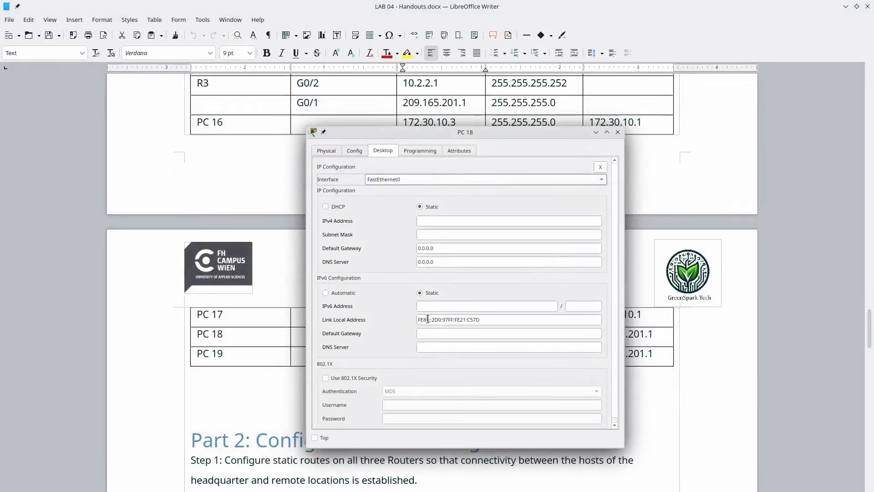
- Give PC 18 IPv4 209.165.201.2, mask 255.255.255.0 and gateway 209.165.201.1, then close its window
left_click(440, 221)
key("ctrl+v")
left_click(463, 234)
left_click(465, 248)
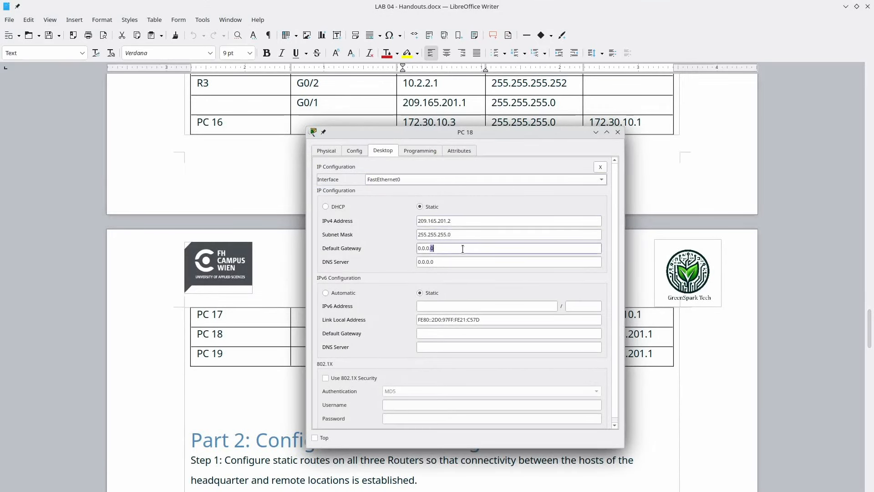
key("ctrl+a")
key("ctrl+v")
left_click(618, 132)
key("alt+Tab")
key("alt+Tab")
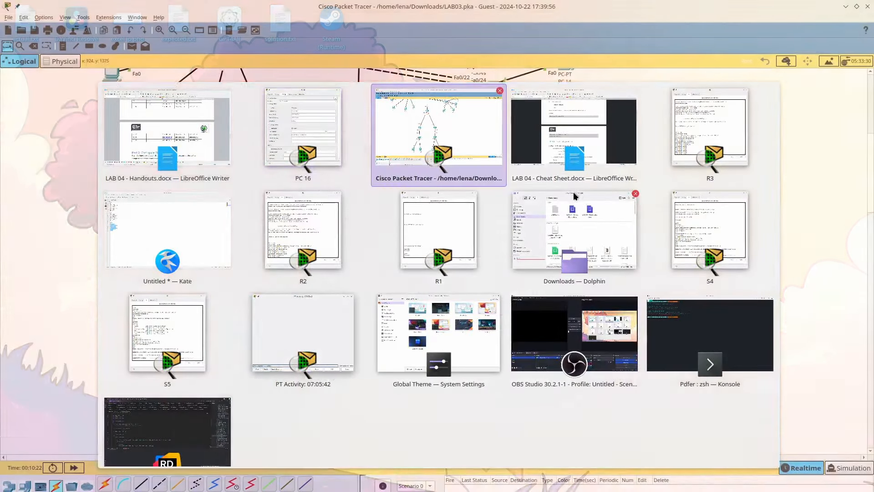
- In PC 19's IP Configuration, enter 209.165.201.3, default mask 255.255.255.0 and gateway 209.165.201.1, then close
left_click(455, 424)
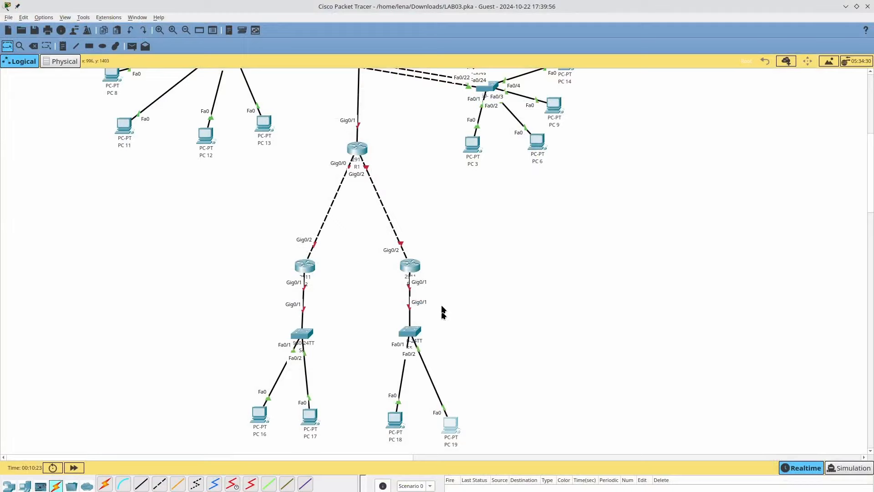
left_click(385, 151)
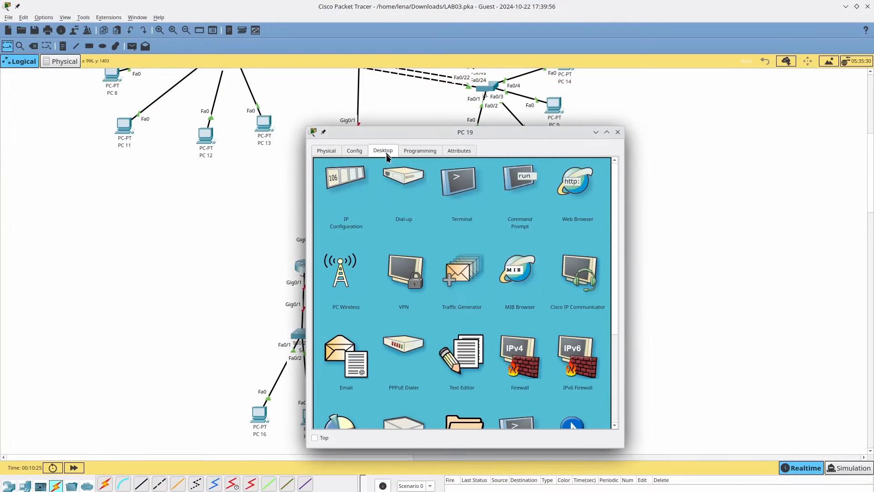
left_click(364, 195)
left_click(431, 221)
type("209.165.201.2")
key("BackSpace")
type("3")
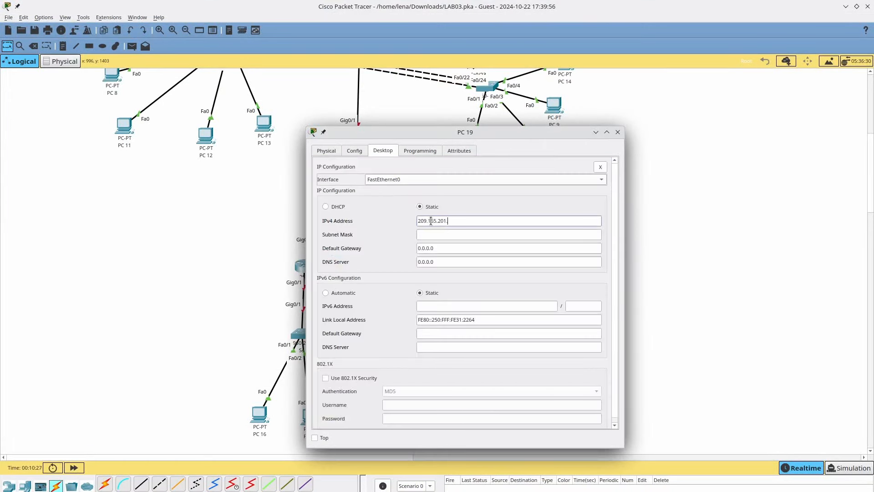
key("Tab")
key("Tab")
type("209.165.201.1")
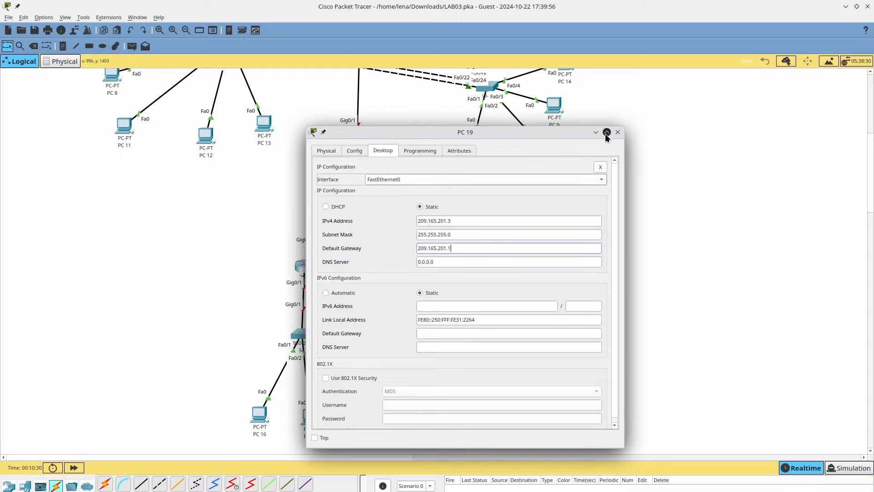
left_click(618, 132)
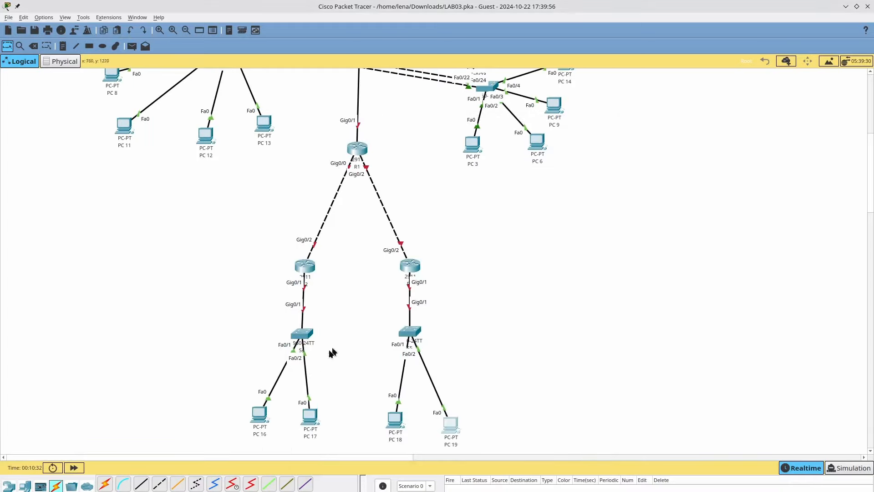
- Open router R2's command line and exit line configuration mode
scroll(335, 287, "up", 4)
scroll(335, 287, "down", 2)
scroll(333, 282, "down", 2)
left_click(305, 265)
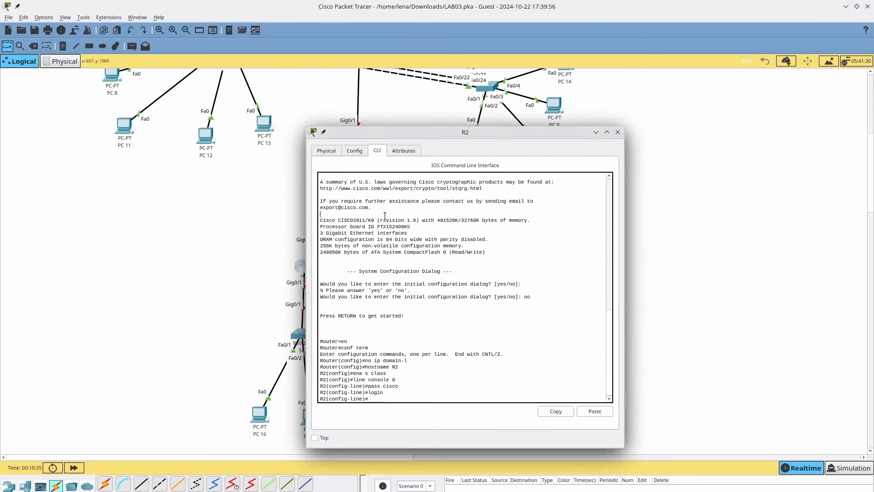
type("exit")
key("Return")
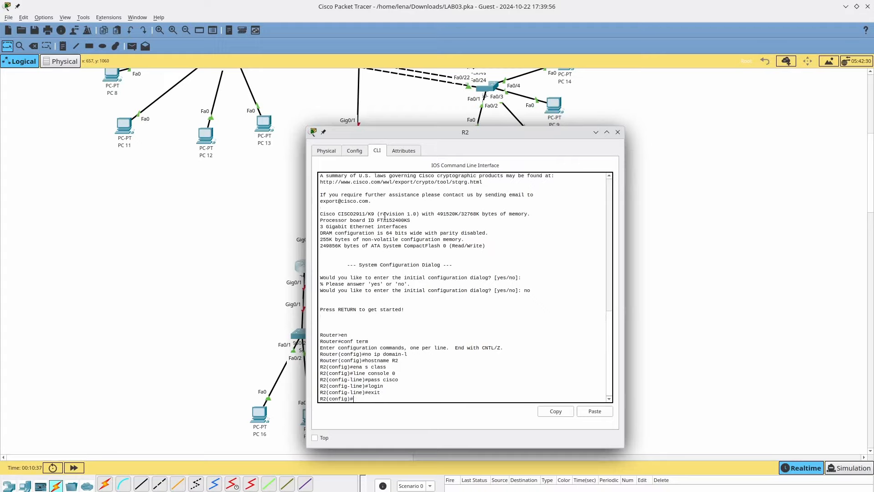
- Select R1's address 10.1.1.1 in the handout and close R2's command-line window
key("alt+Tab")
key("alt+Tab")
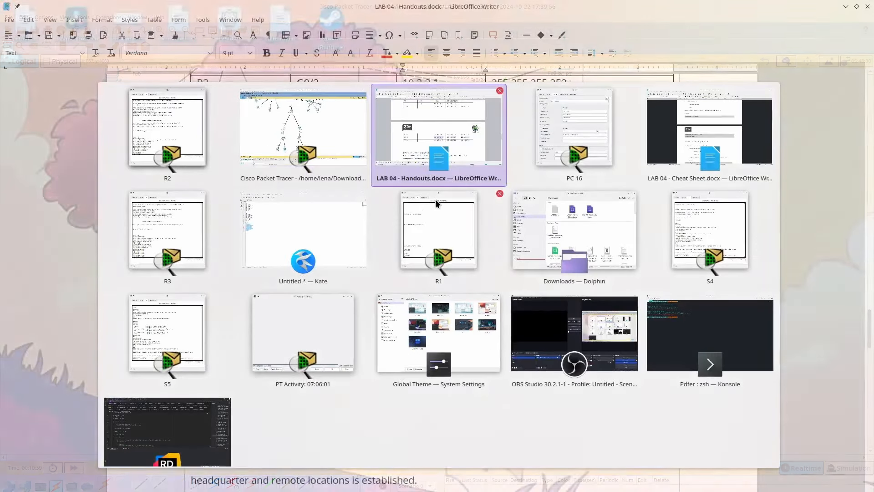
scroll(437, 228, "up", 5)
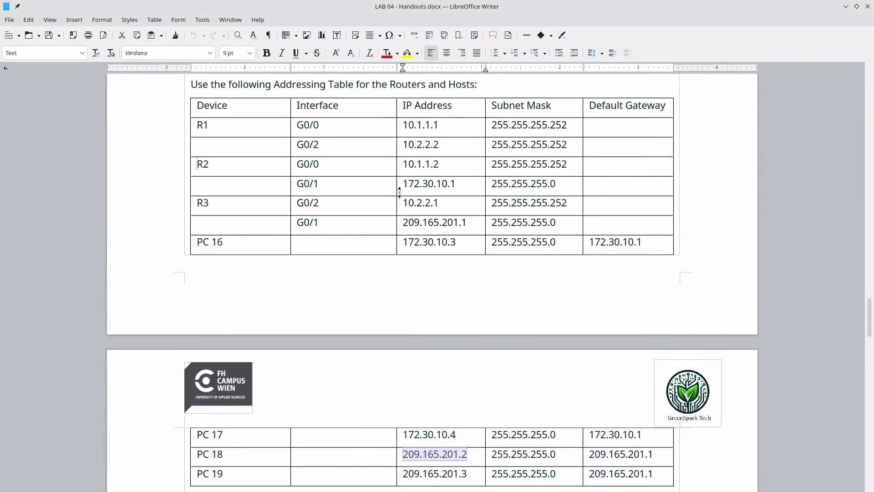
double_click(423, 125)
left_click(383, 132)
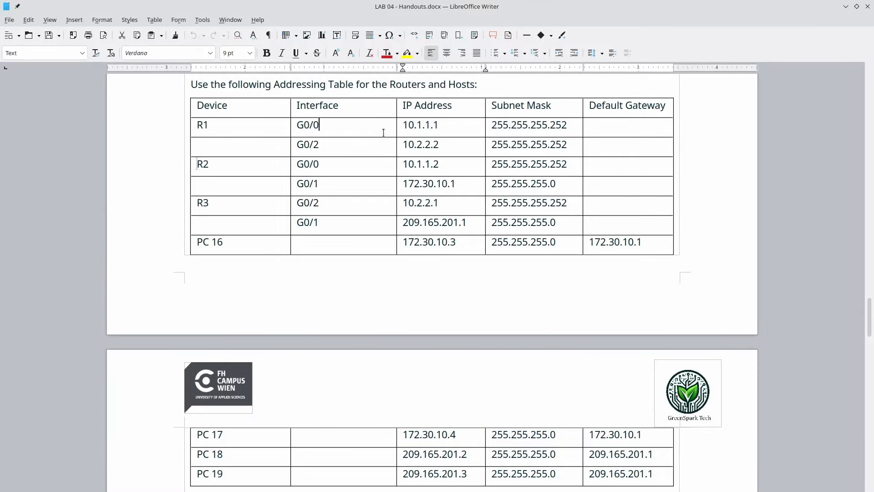
key("alt+Tab")
key("alt+F4")
- Close the PC 16, R3, S4 and S5 windows and focus R1's command line
key("alt+Tab")
left_click(443, 152)
key("alt+F4")
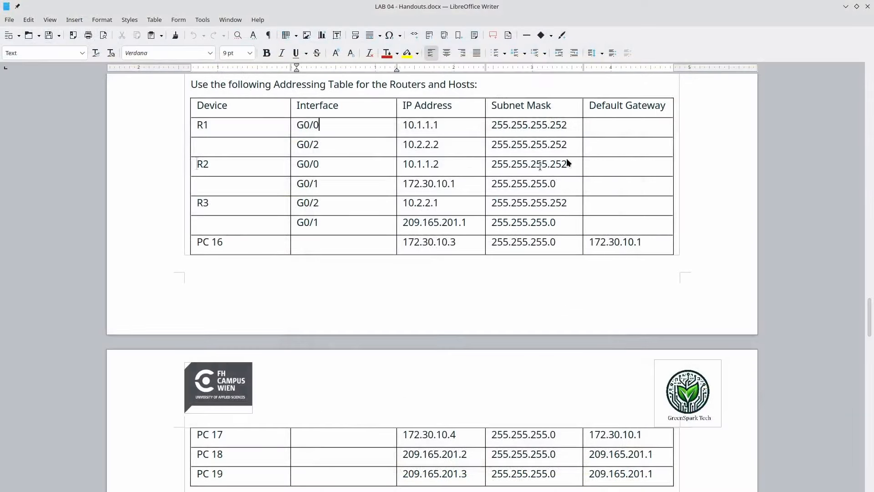
key("alt+Tab")
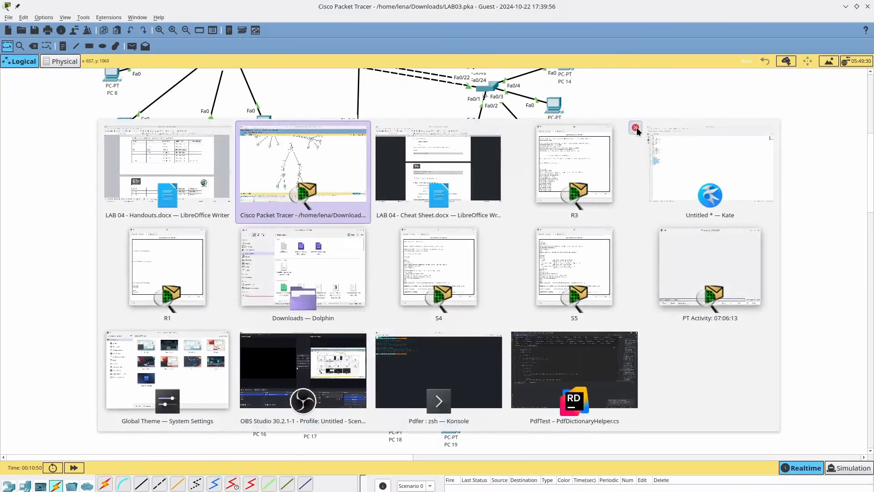
left_click(635, 127)
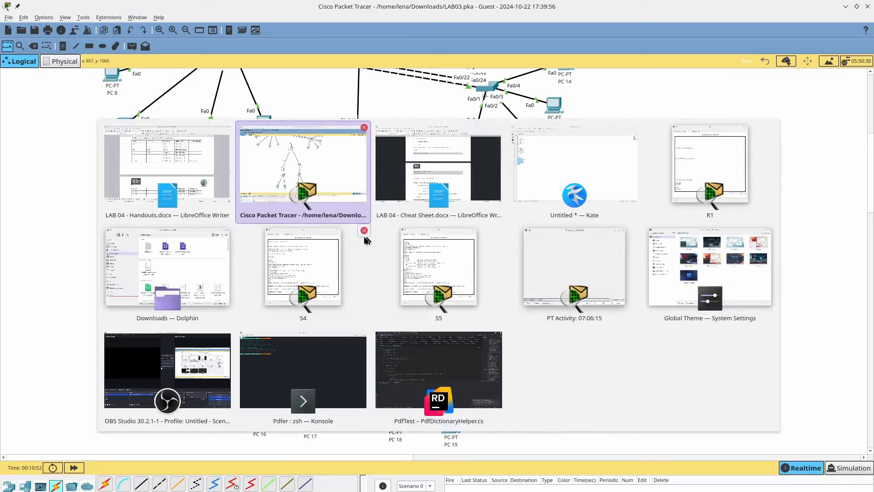
left_click(364, 230)
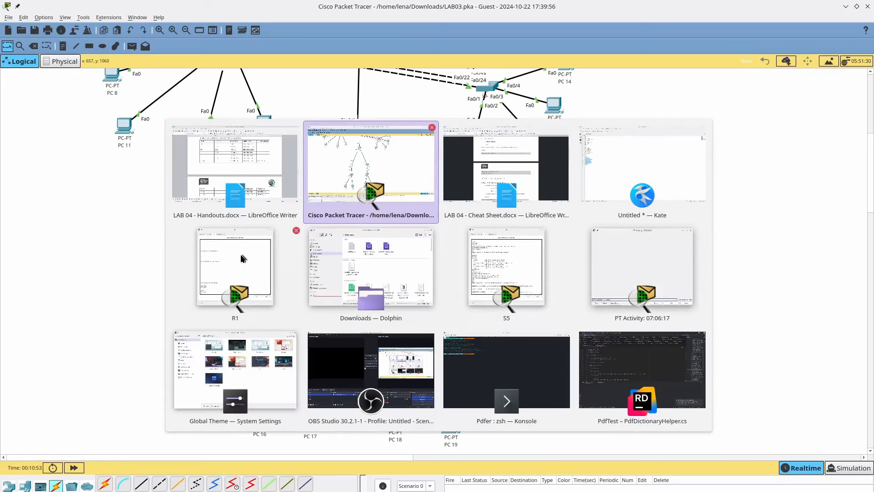
left_click(567, 230)
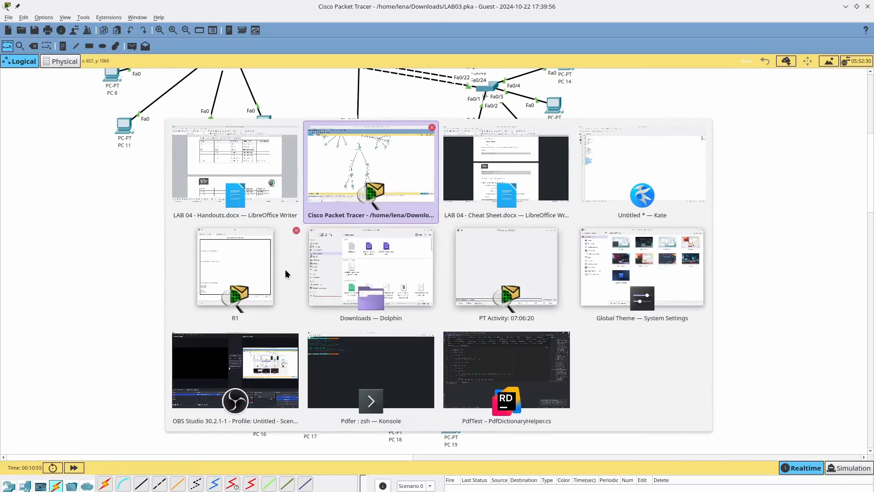
left_click(226, 288)
left_click(400, 281)
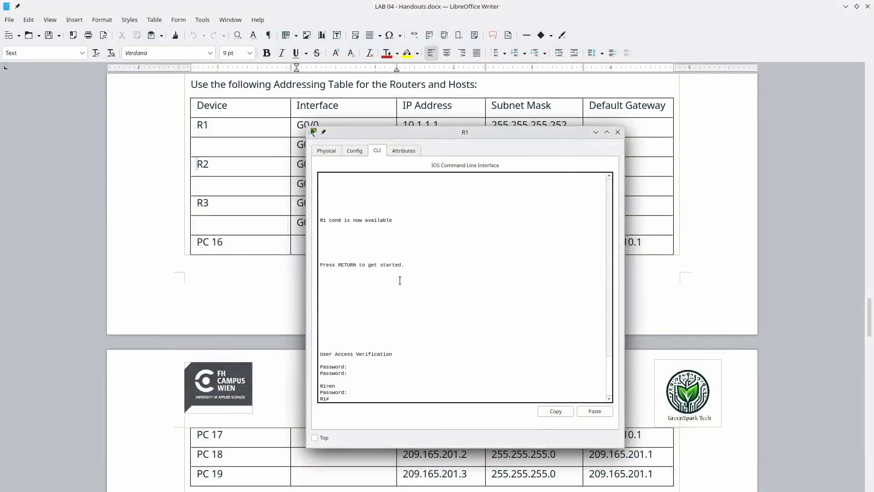
- Enter global configuration mode on R1 and tile its CLI beside the handout
type("conf term")
key("Return")
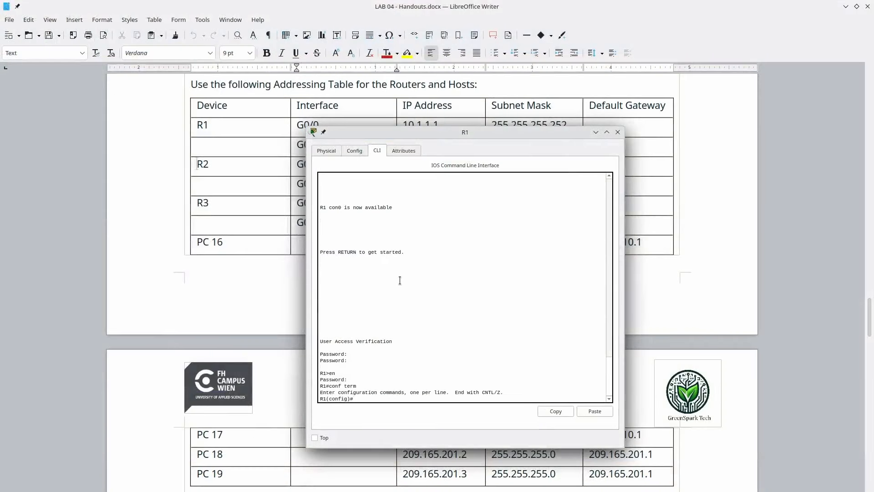
key("super+Right")
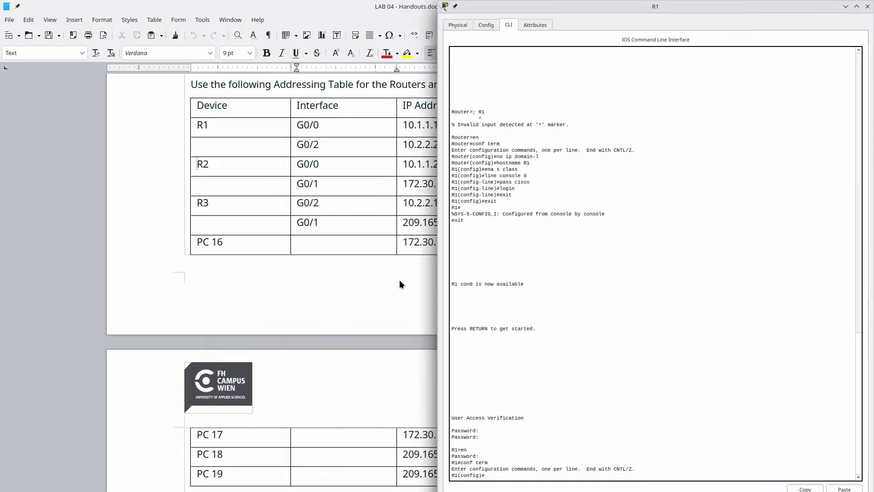
key("alt+Tab")
key("super+Left")
key("alt+Tab")
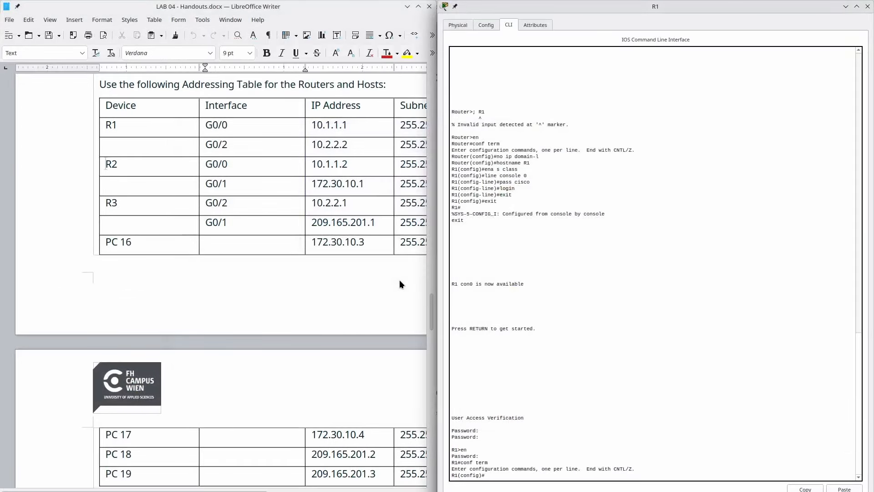
- Assign 10.1.1.1 255.255.255.252 to R1's G0/0
type("int g0-")
type("/1")
key("Return")
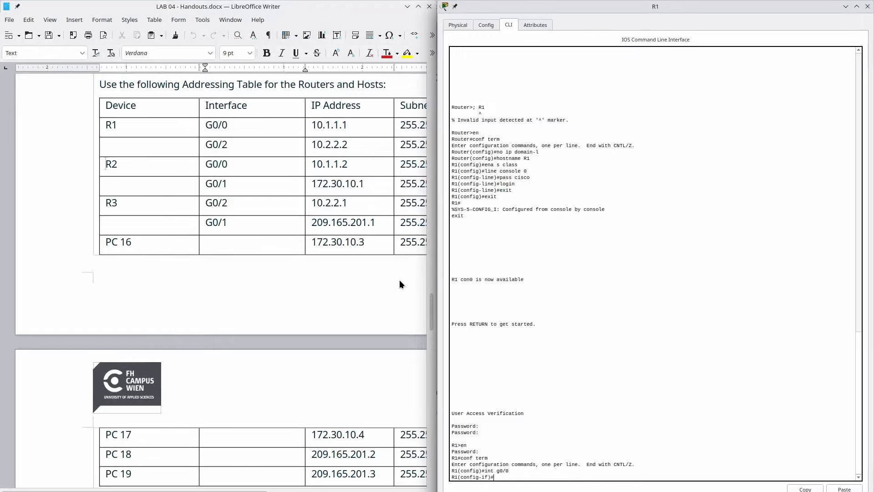
type("ip add 10.1.1.1 255.255.255.252")
scroll(239, 203, "right", 5)
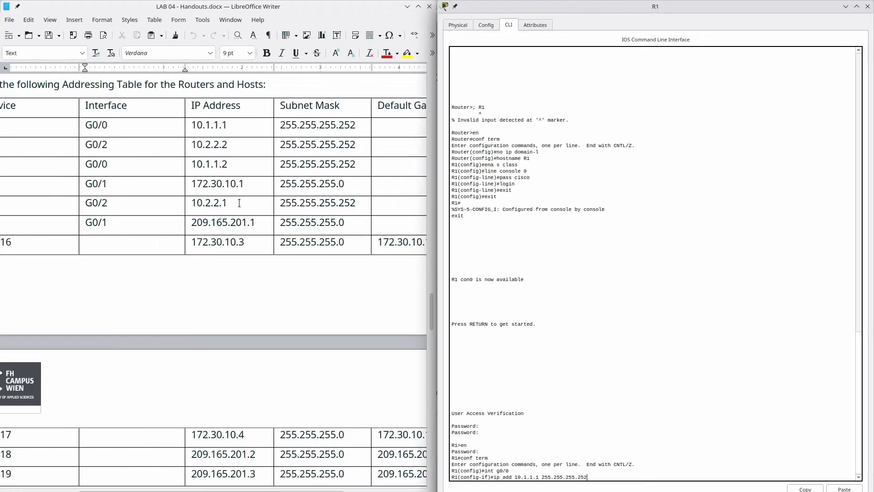
scroll(240, 203, "left", 3)
scroll(239, 203, "right", 2)
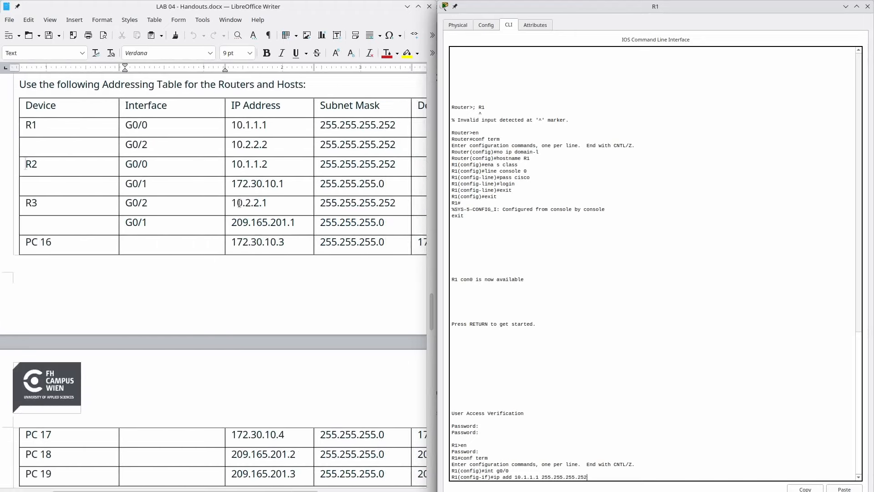
key("Return")
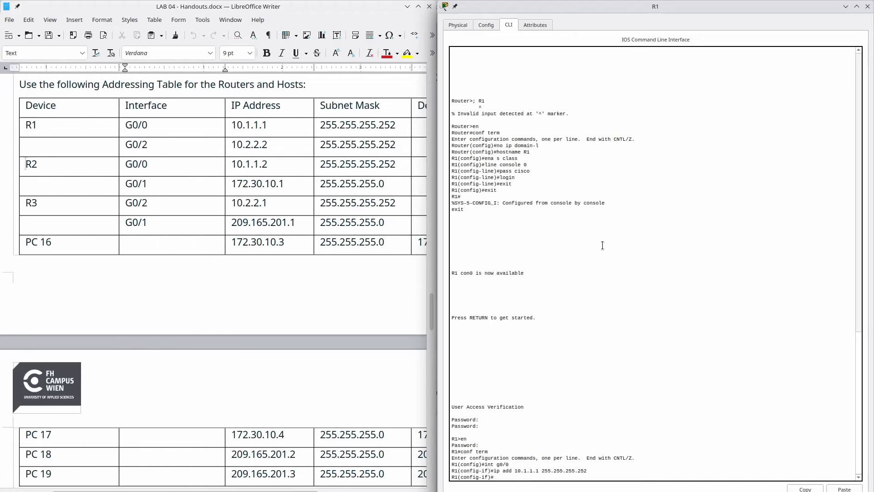
- Assign 10.2.2.2 255.255.255.252 to R1's G0/2
type("inyt")
key("BackSpace")
key("BackSpace")
type("t")
key("Return")
type("ip")
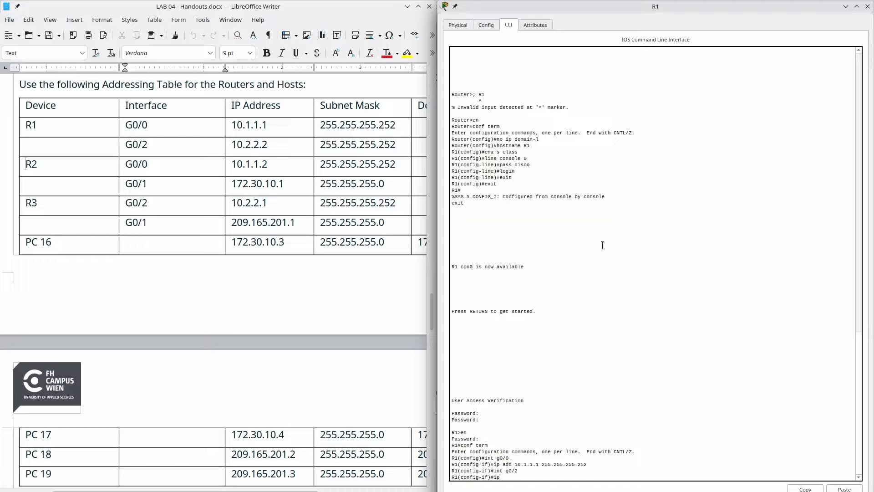
type(" add 10.2.2.2 255.255.255.252")
key("Return")
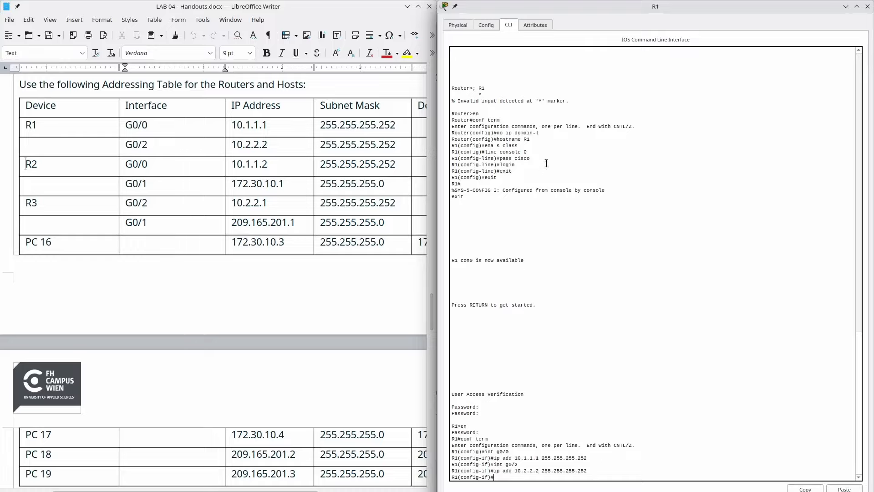
- Enable G0/2 and G0/0 with no shutdown, then close R1's console
type("no shutdown")
key("Return")
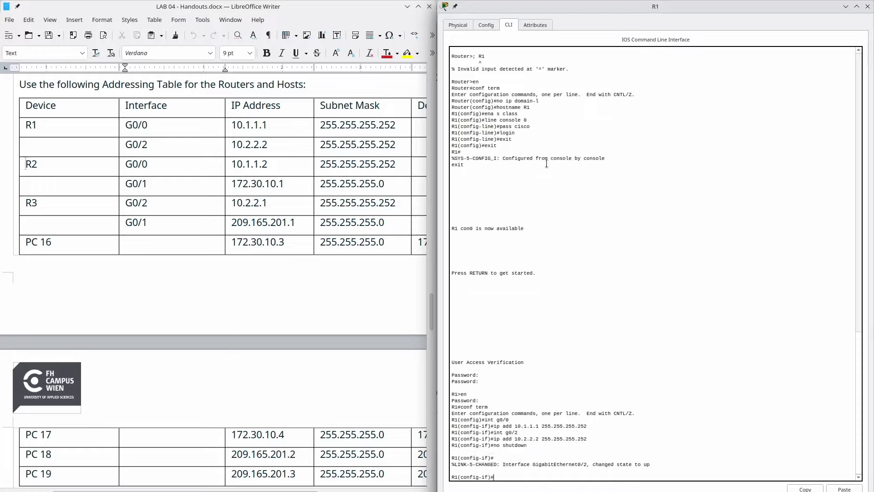
key("Up")
key("Up")
key("Up")
key("Up")
key("Up")
key("Return")
key("Up")
key("Up")
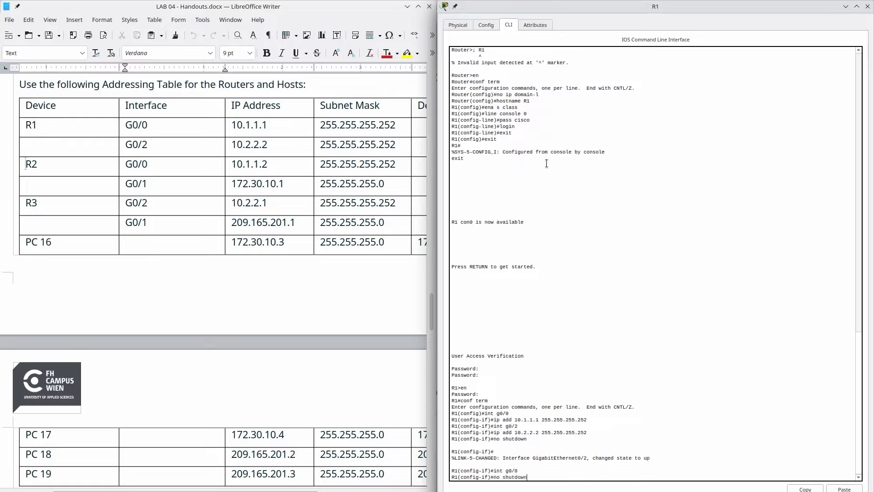
key("Return")
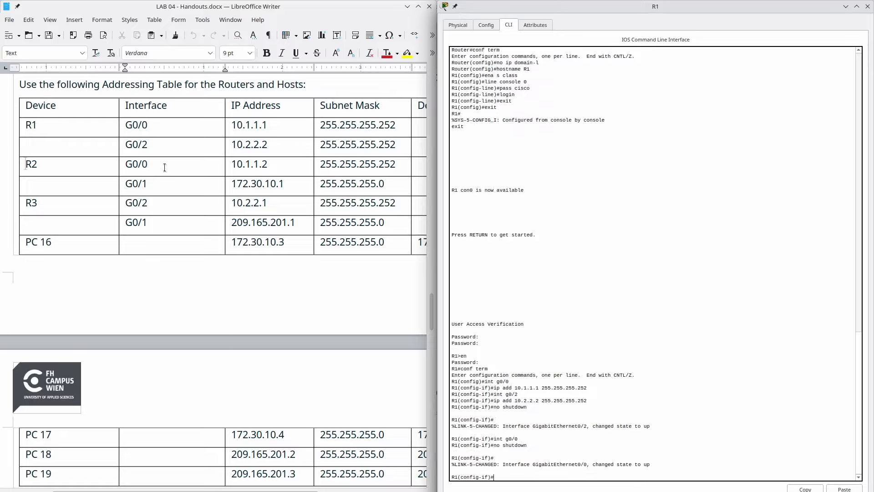
key("alt+F4")
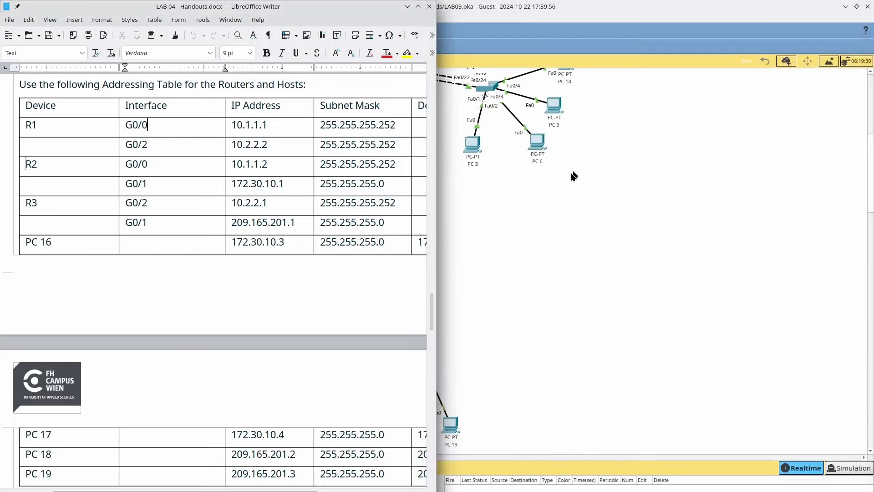
left_click(571, 174)
- Open R2's console and tile it beside the handout document
left_click(306, 265)
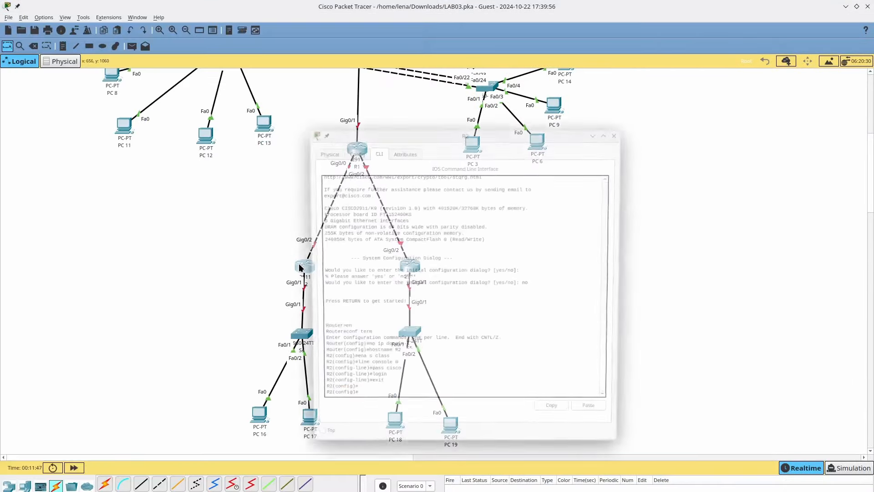
key("alt+Tab")
key("alt+shift+Tab")
key("super+Right")
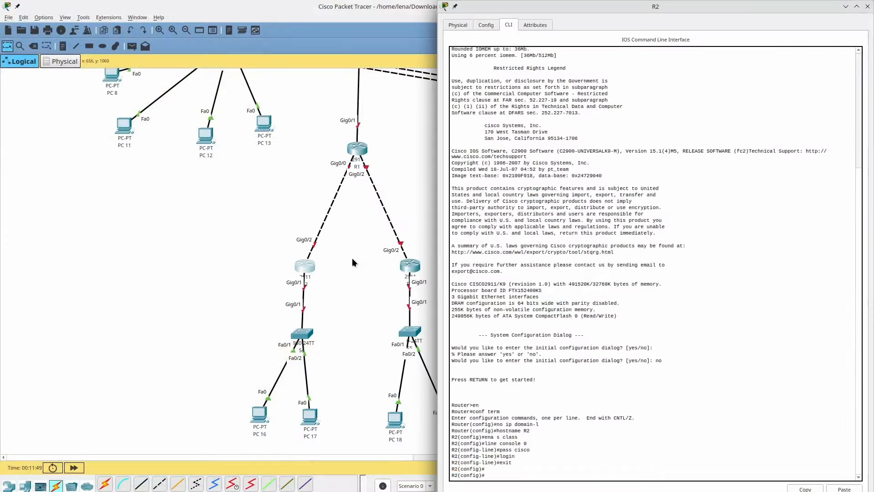
key("alt+Tab")
key("alt+Tab")
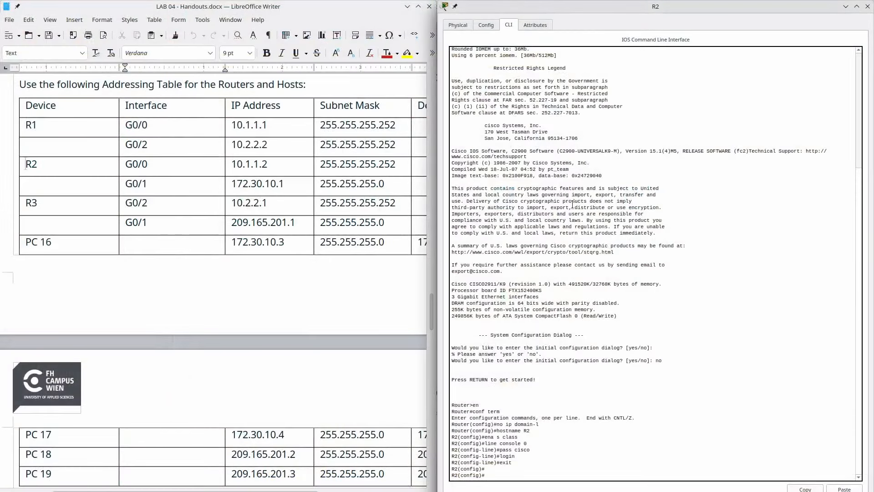
- Bring up R2's G0/0 with address 10.1.1.2 255.255.255.252
type("g0/0")
key("Return")
type("no shutdown")
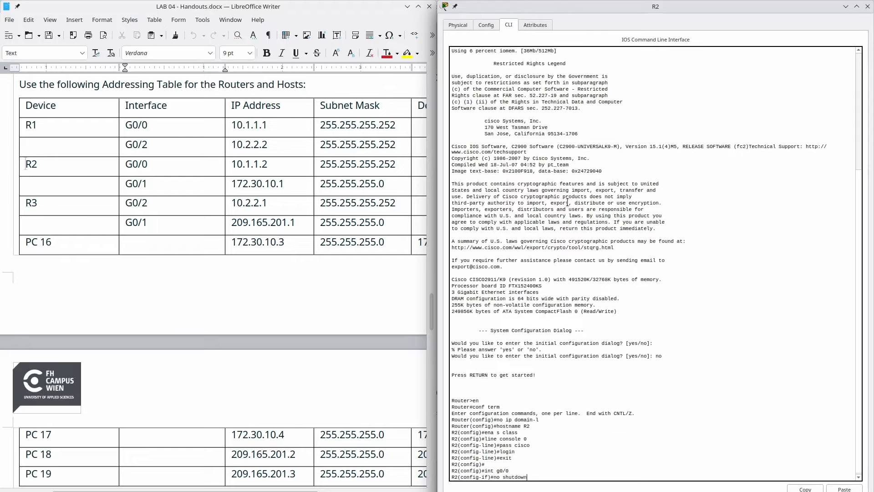
key("Return")
type("ip add 10.1.1.")
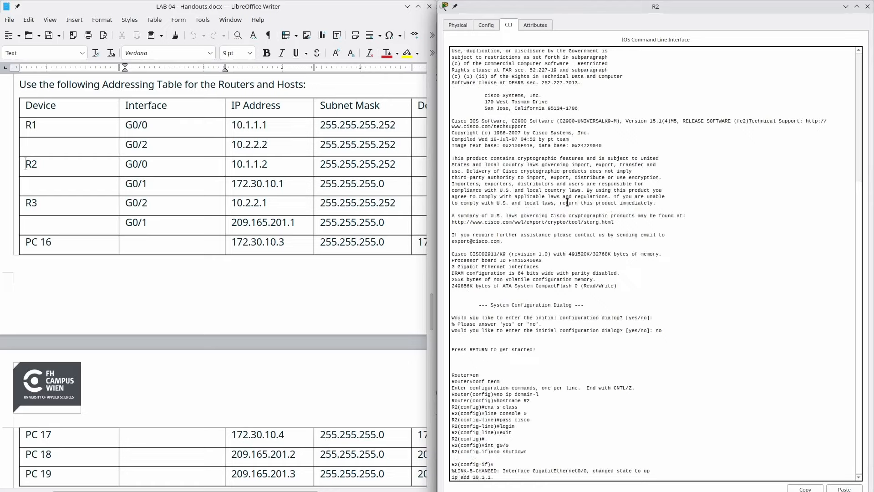
type("2 255.255.255")
key("Return")
key("Return")
key("Return")
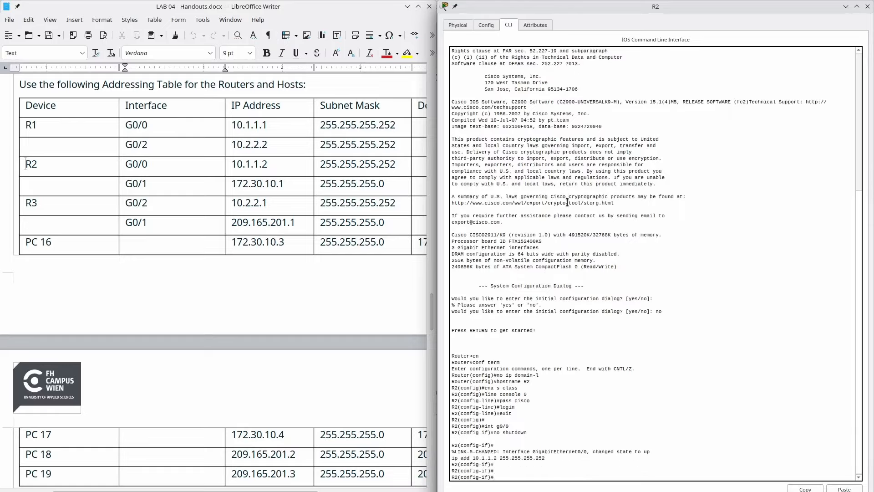
- Give R2's G0/1 address 172.30.10.1 255.255.255.0 and enable it with no shutdown
type("int g0/1")
key("Return")
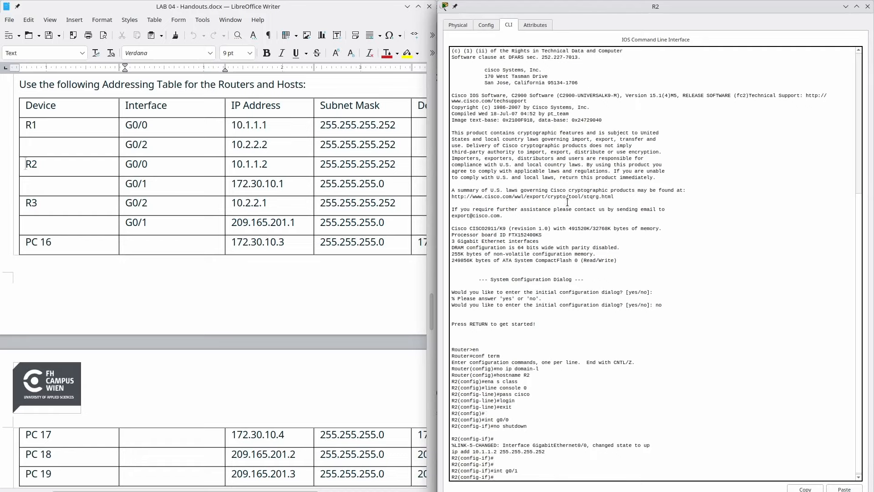
type("ip add 172.30.10.1 255.255.255.0")
key("Return")
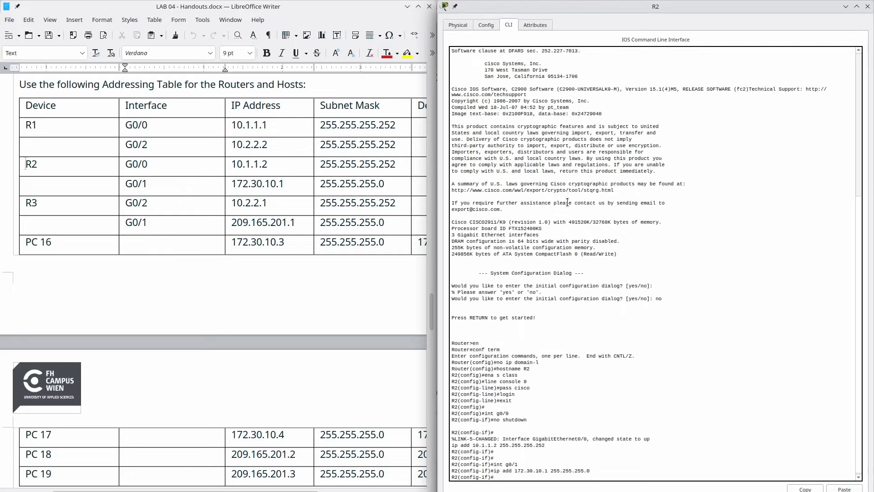
type("no shuto")
key("BackSpace")
key("Return")
key("Return")
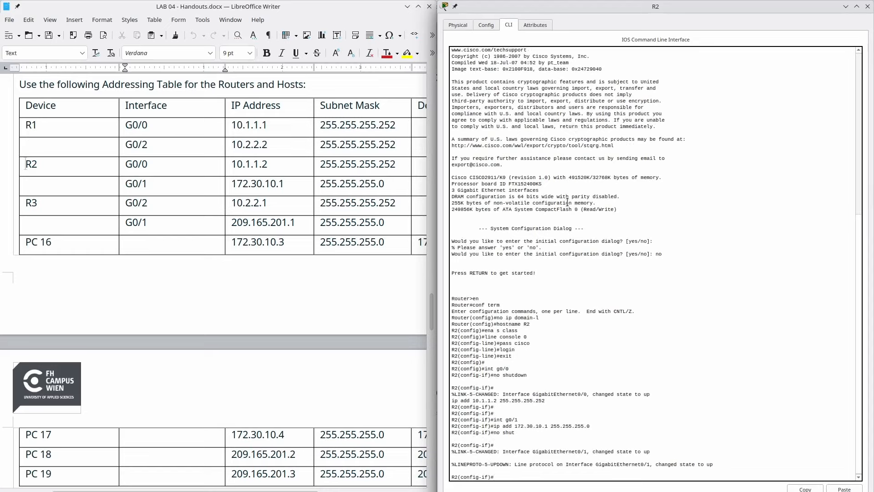
key("alt+Tab")
key("alt+Tab")
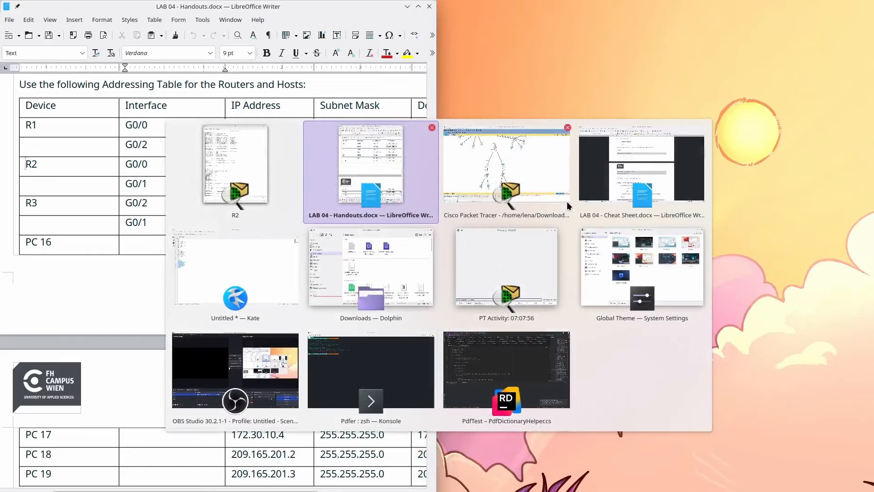
- Reconnect the R1–R2 cable so it attaches to R2's GigabitEthernet0/0
key("alt+Tab")
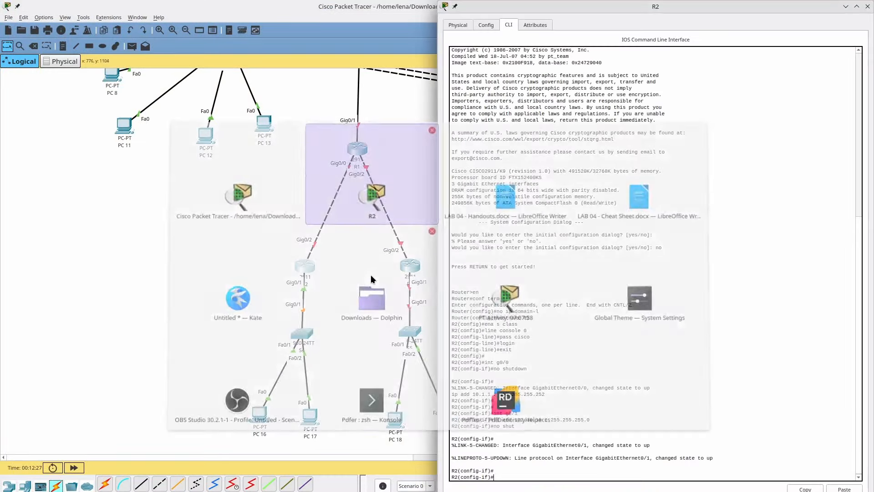
key("alt+Tab")
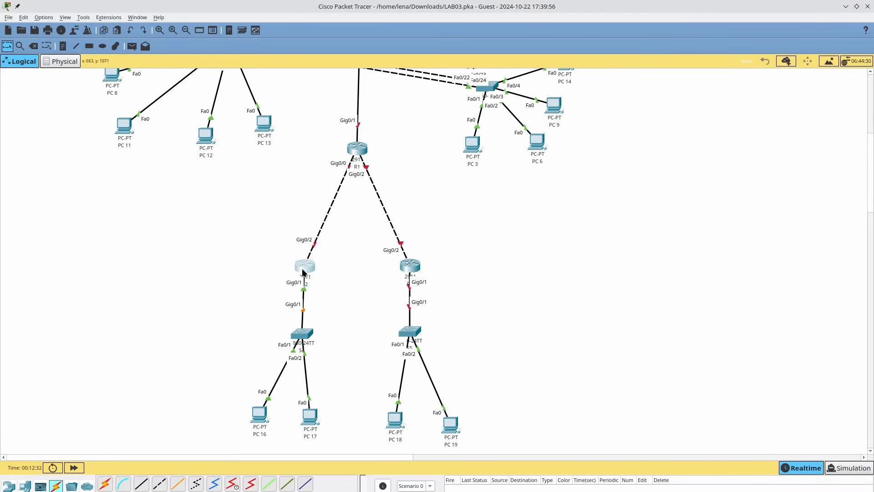
mouse_move(304, 270)
key("alt+Tab")
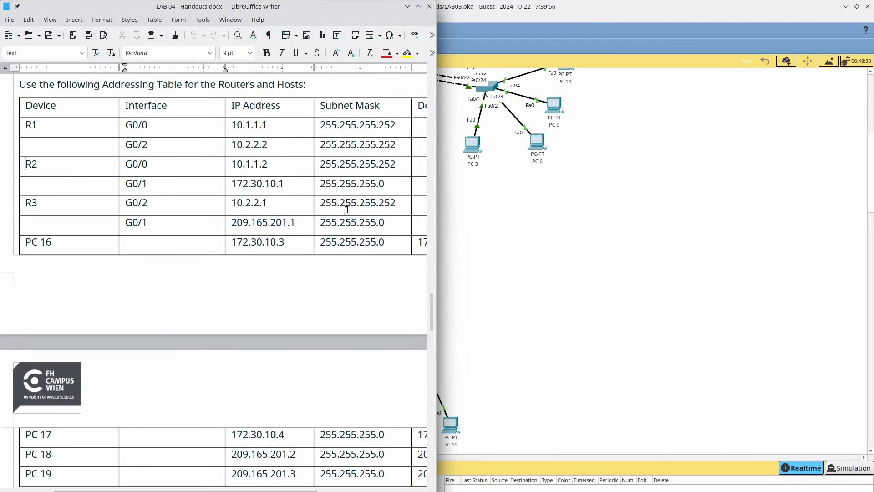
left_click(487, 244)
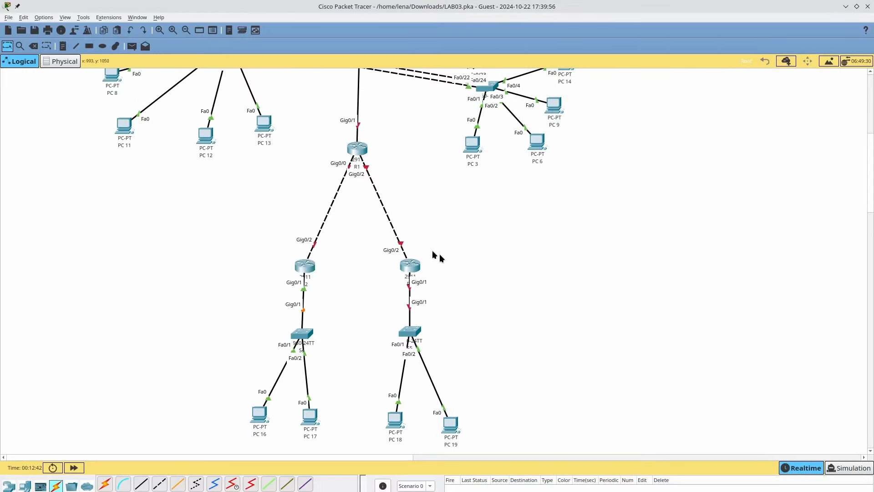
left_click(315, 245)
left_click(305, 263)
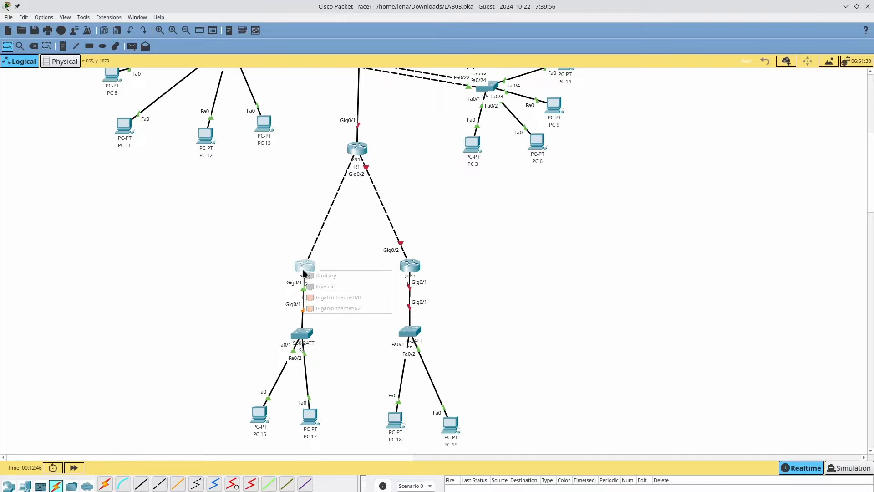
left_click(325, 295)
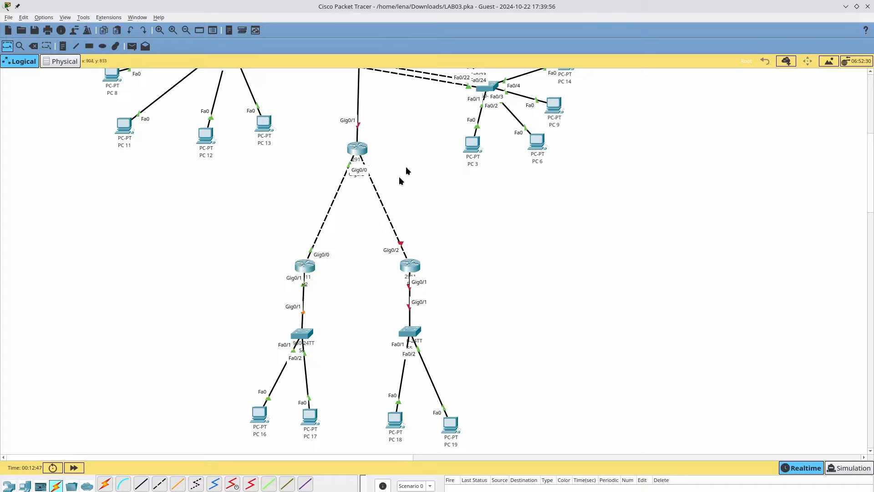
- Open R3's window docked on the right beside the LAB 04 handout
left_click(411, 265)
key("super+Right")
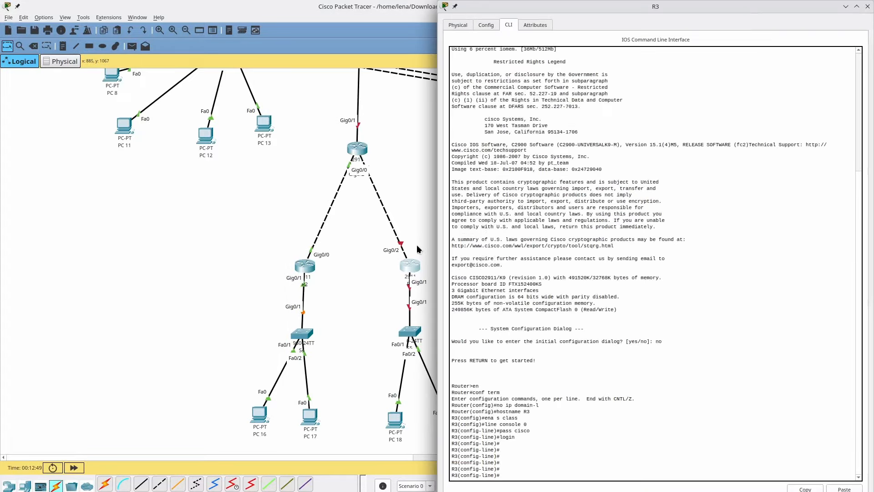
key("alt+Tab")
key("alt+Tab")
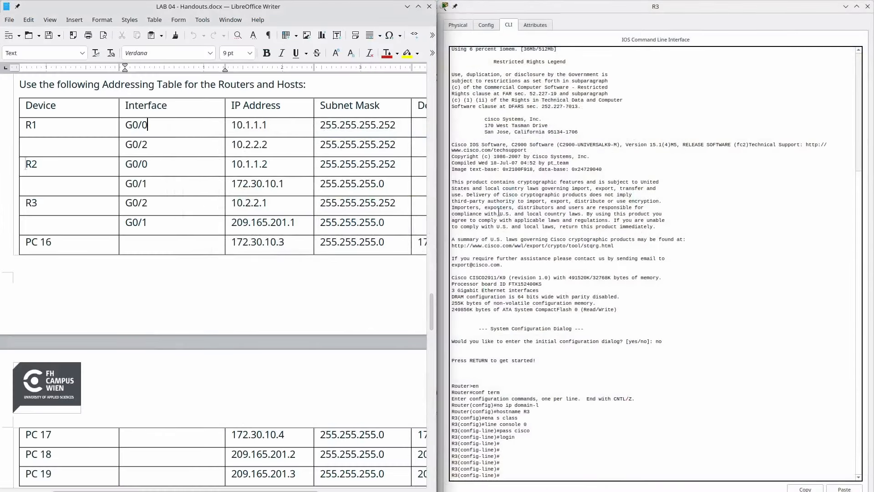
- Give R3's G0/2 the address 10.2.2.1 255.255.255.252 and enable it
left_click(499, 279)
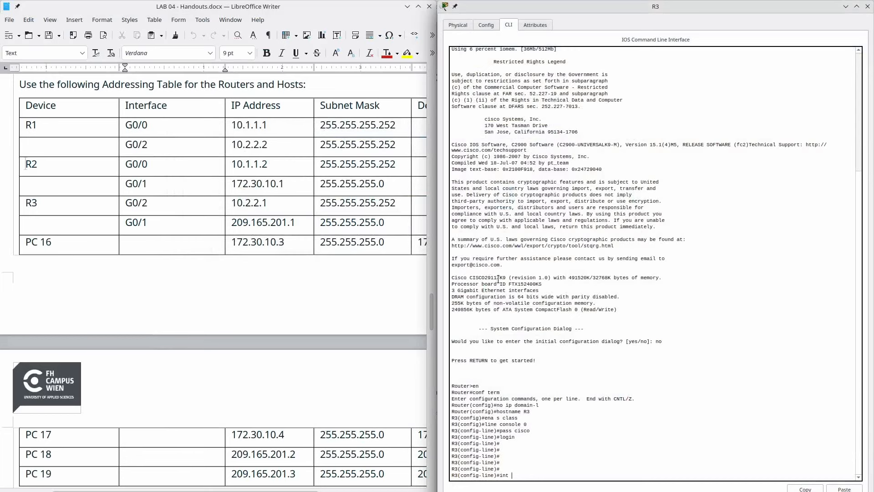
type("int g0/2")
key("Return")
type("i")
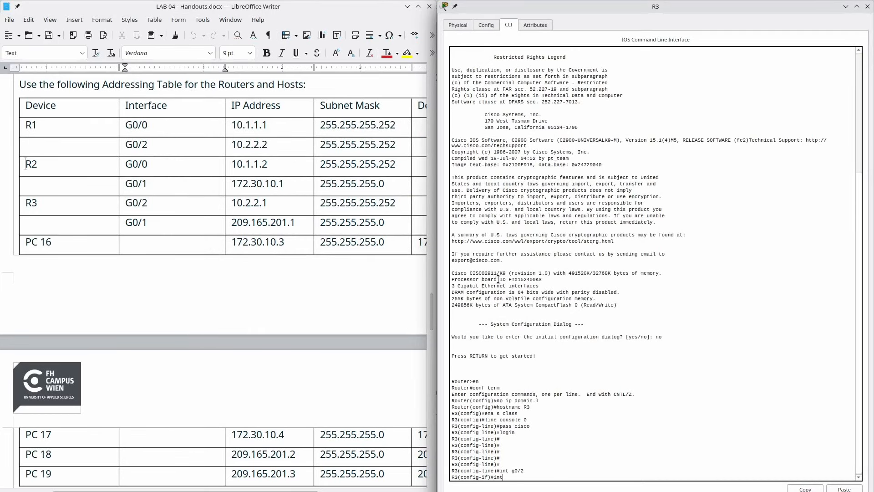
type("p add 10.2.2.1 255.255.255.252")
key("Return")
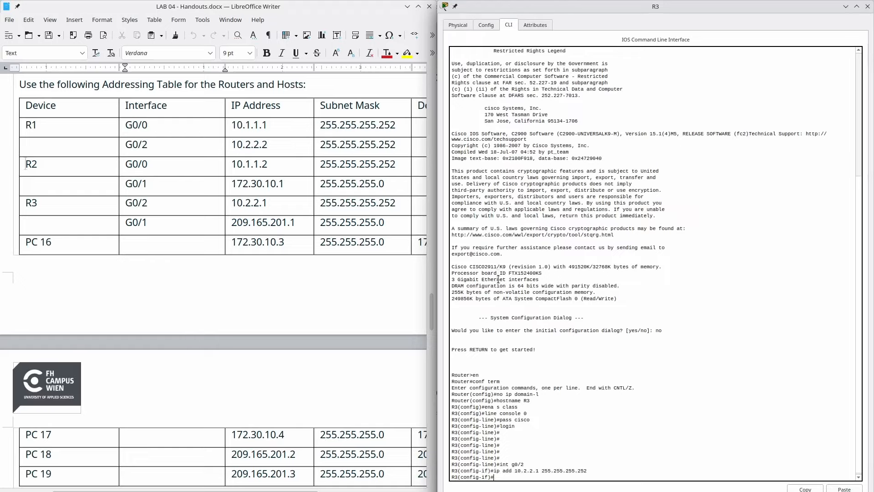
type("no shut")
key("Return")
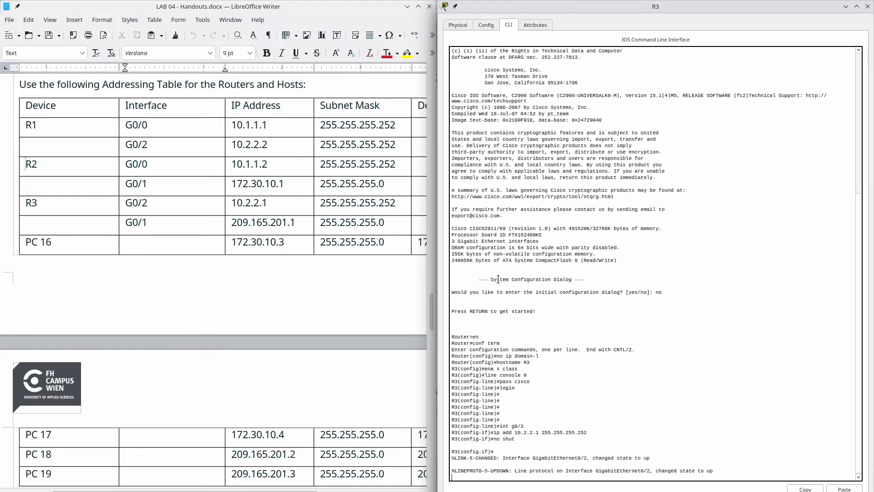
- Give R3's G0/1 the address 209.165.201.1 255.255.255.0 and enable it
type("int g")
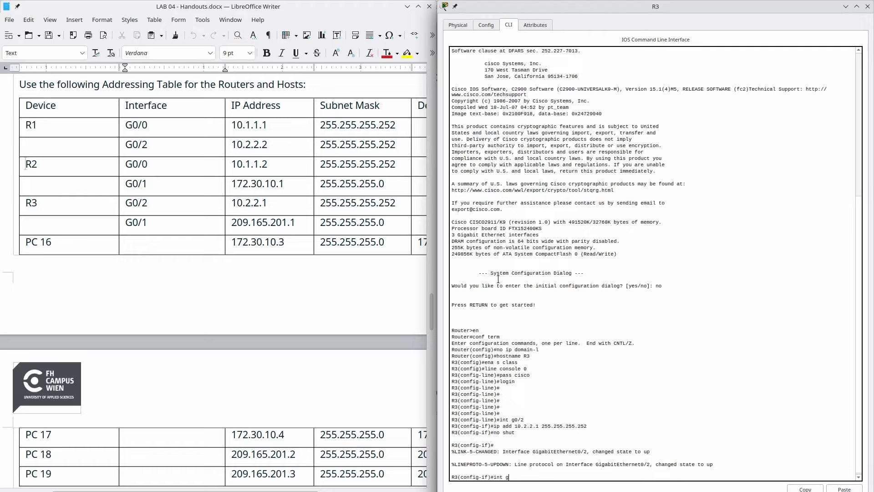
type("0/1")
key("Return")
type("ip add 209.")
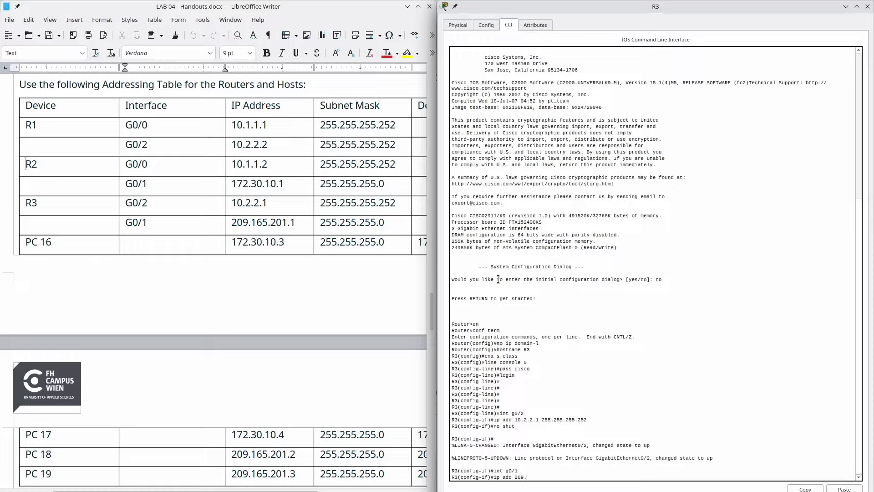
type("65")
type("201.")
key("Left")
key("Left")
type(".1 255.255.255.")
key("Return")
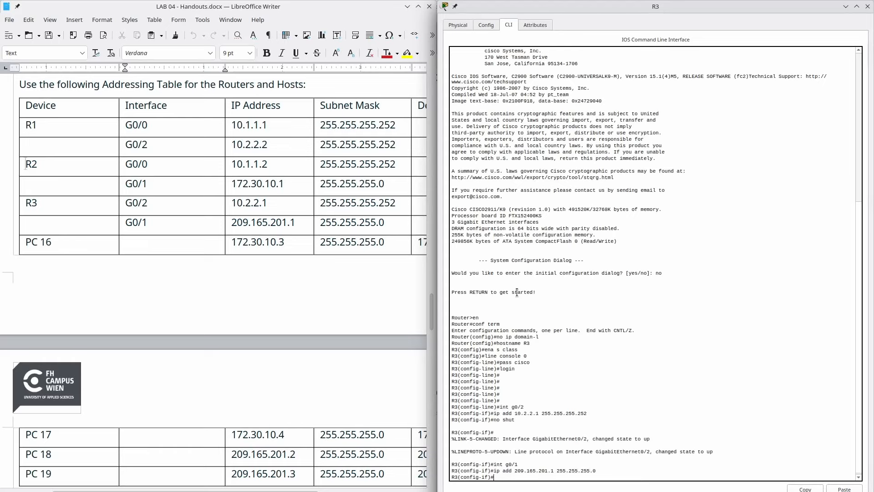
type("no shut")
key("Return")
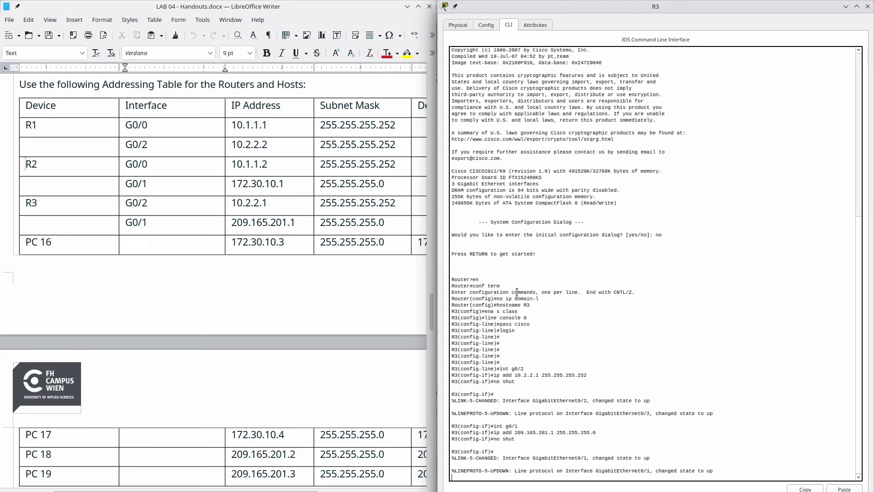
key("alt+Tab")
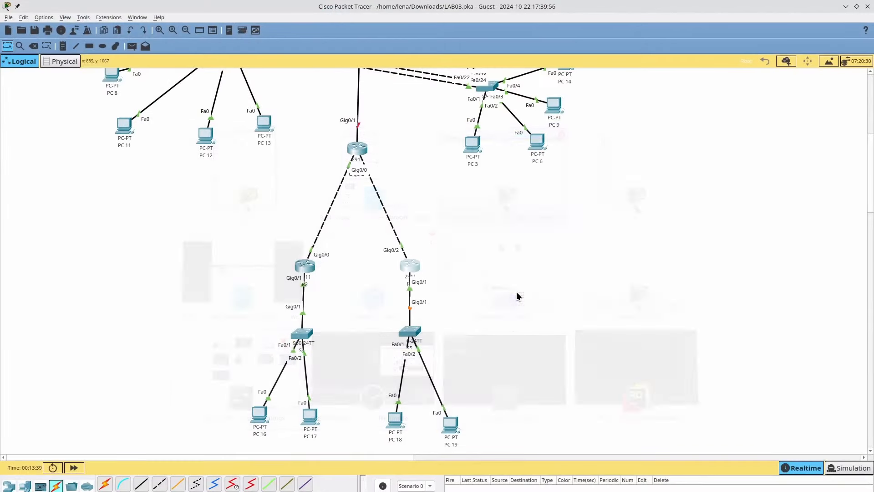
- Bring up R1's G0/1 interface with int g0/1 and no shut
scroll(465, 230, "up", 3)
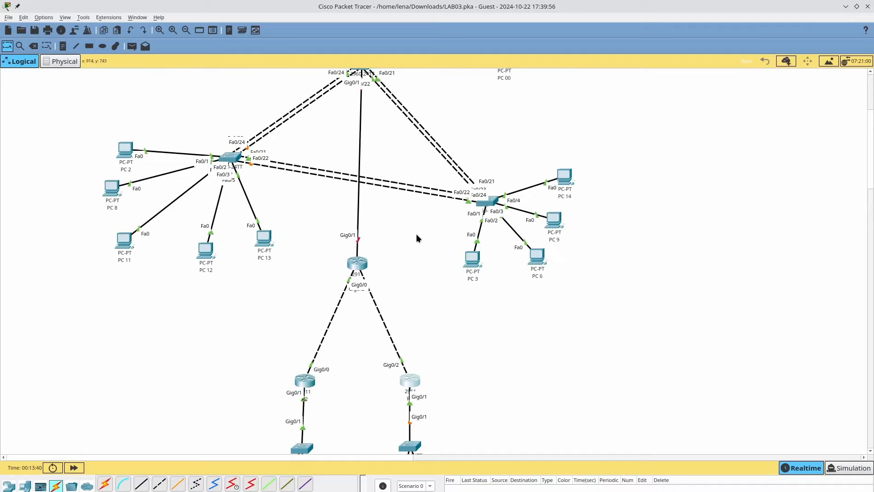
left_click(364, 268)
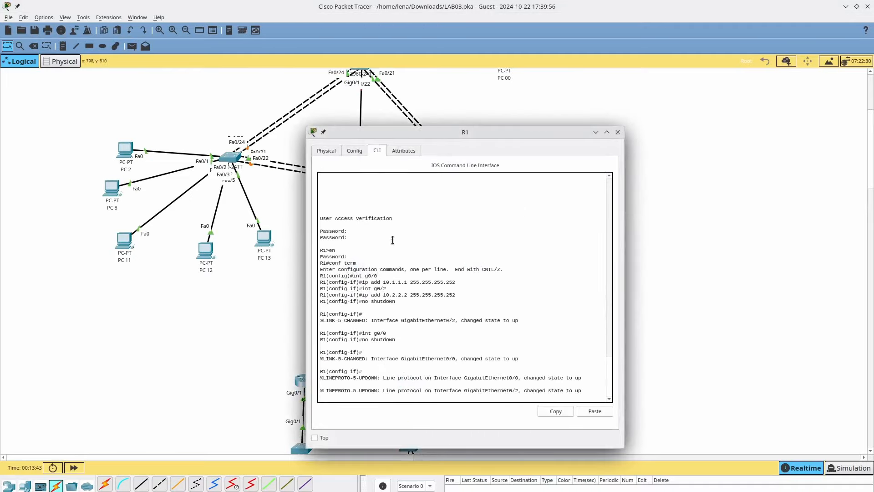
type("no")
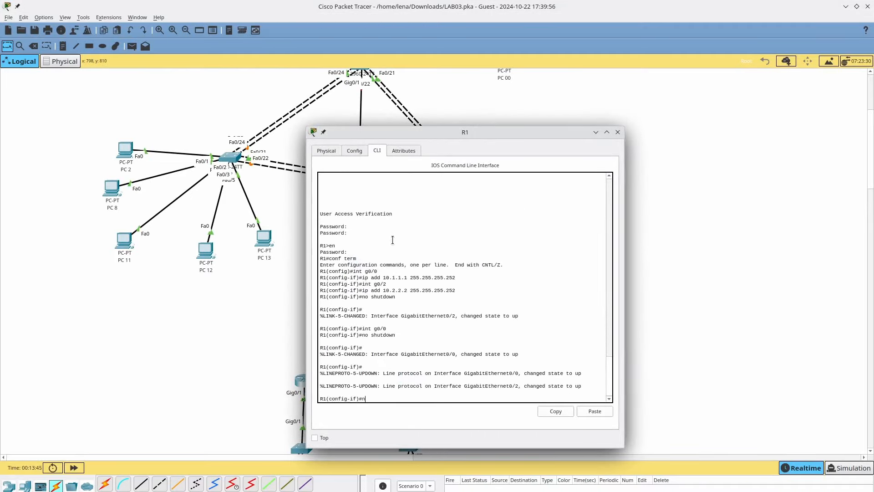
key("BackSpace")
key("BackSpace")
type("int g0/1")
key("Return")
type("no s")
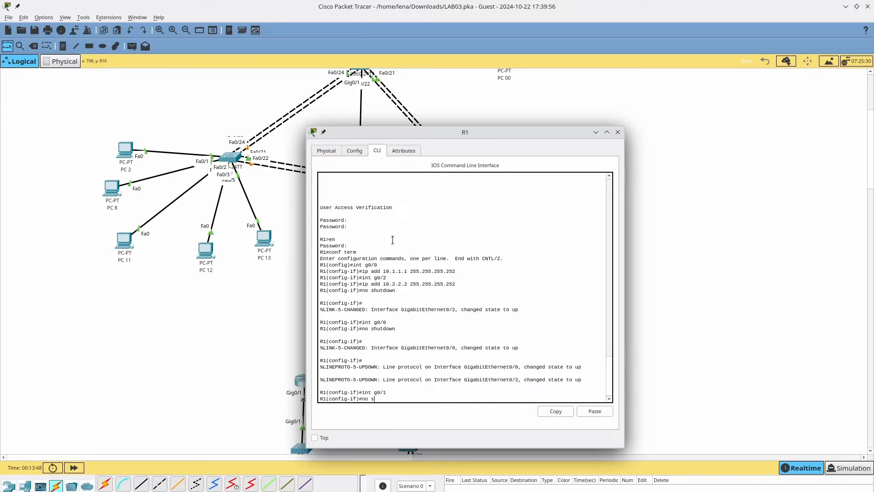
type("hut")
key("Return")
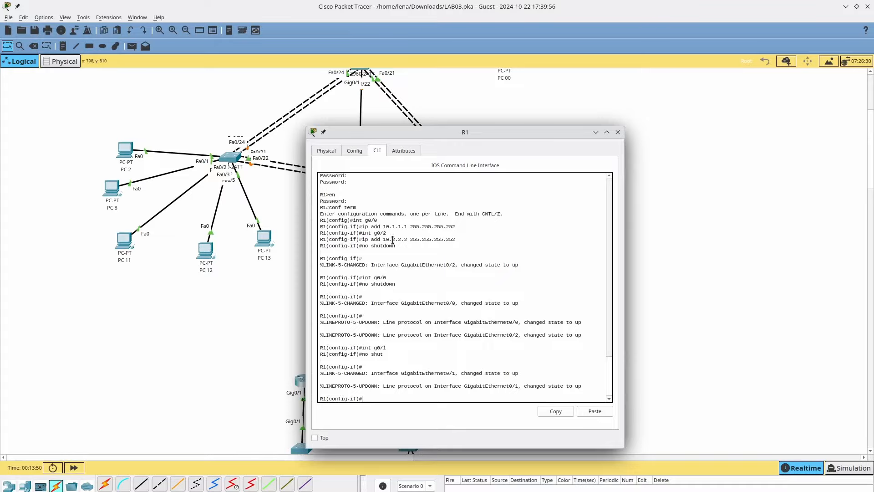
key("alt+Tab")
key("alt+Tab")
key("alt+Tab")
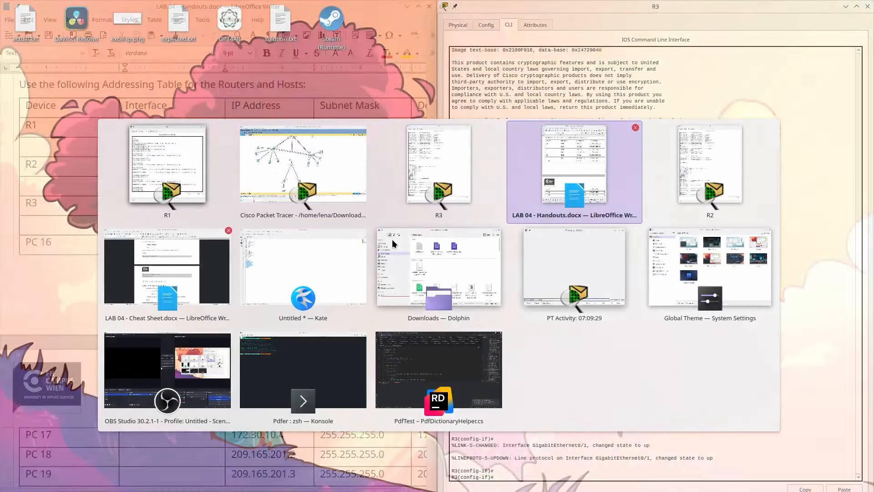
- Read the LAB 04 handout down to Part 2, check R1's prompt, then bring up the LAB 01 handout
scroll(208, 282, "down", 6)
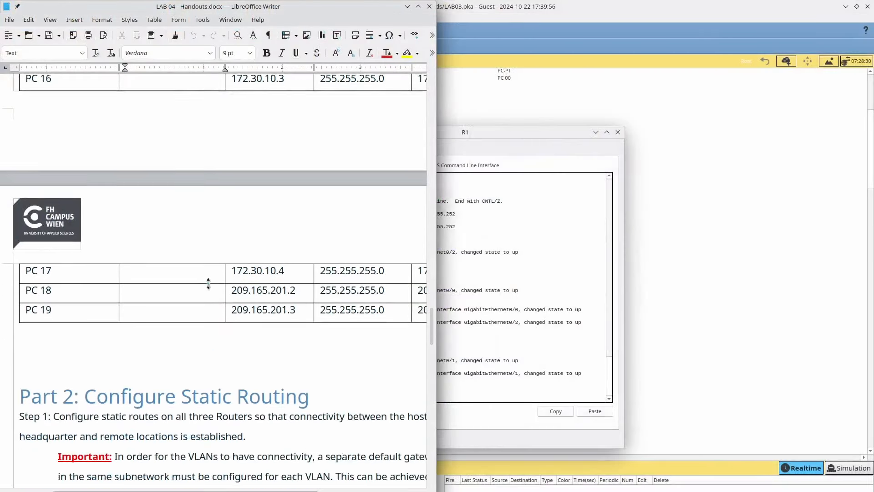
scroll(209, 290, "down", 2)
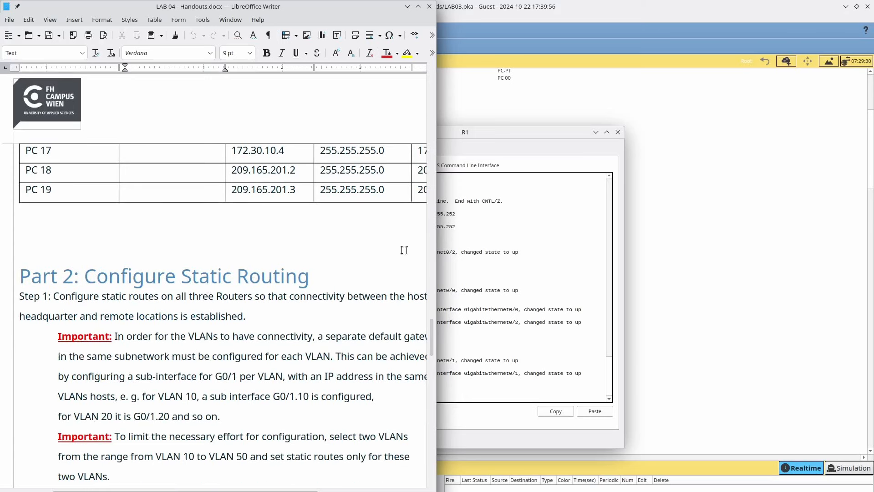
left_click(482, 322)
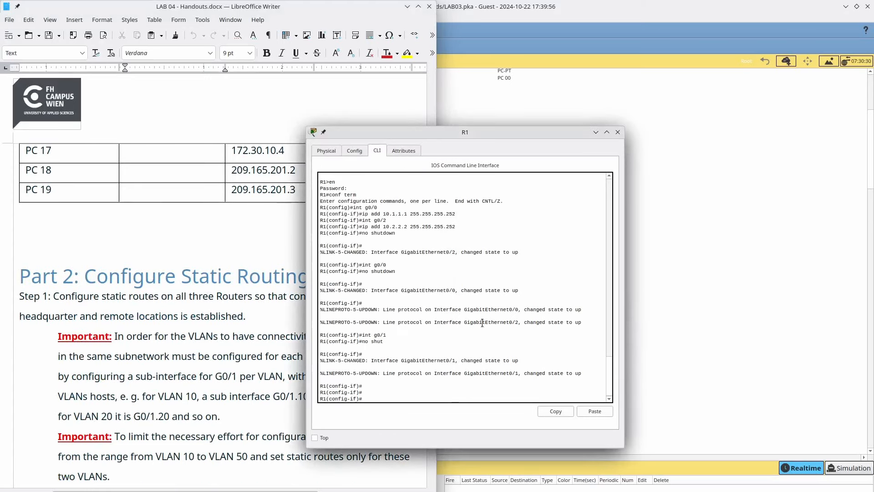
left_click(548, 121)
scroll(522, 121, "up", 5)
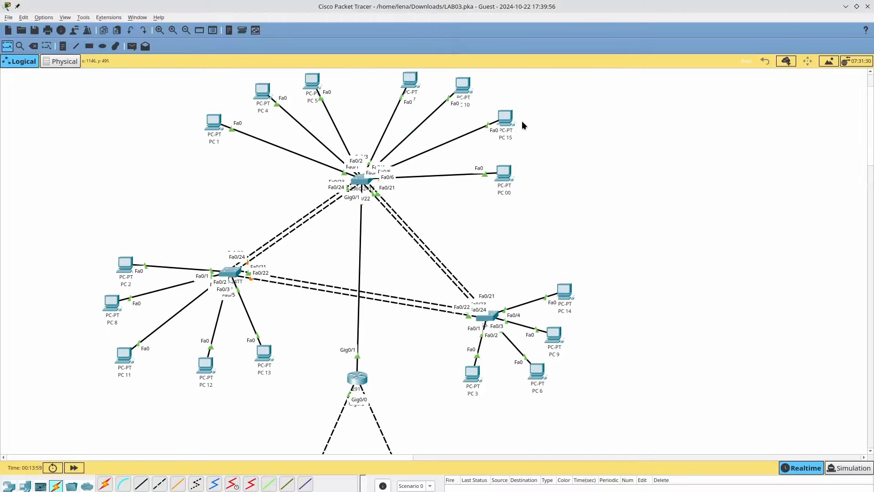
key("alt+Tab")
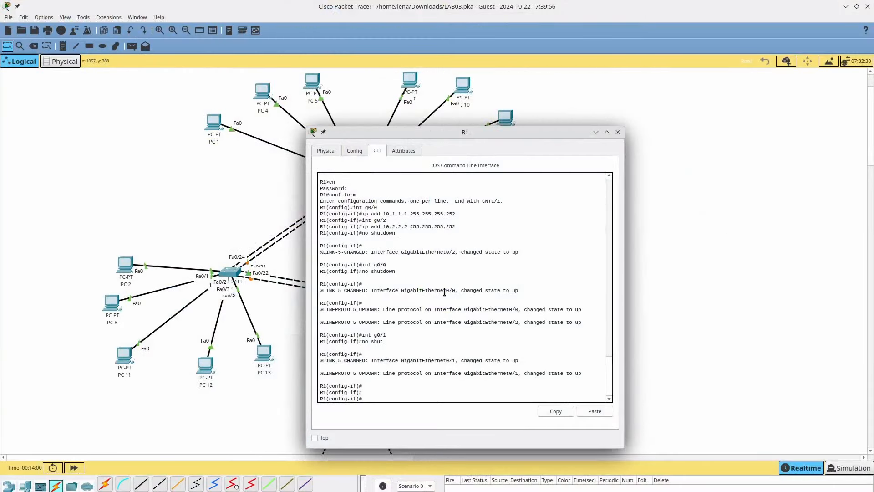
key("Return")
key("Return")
key("Return")
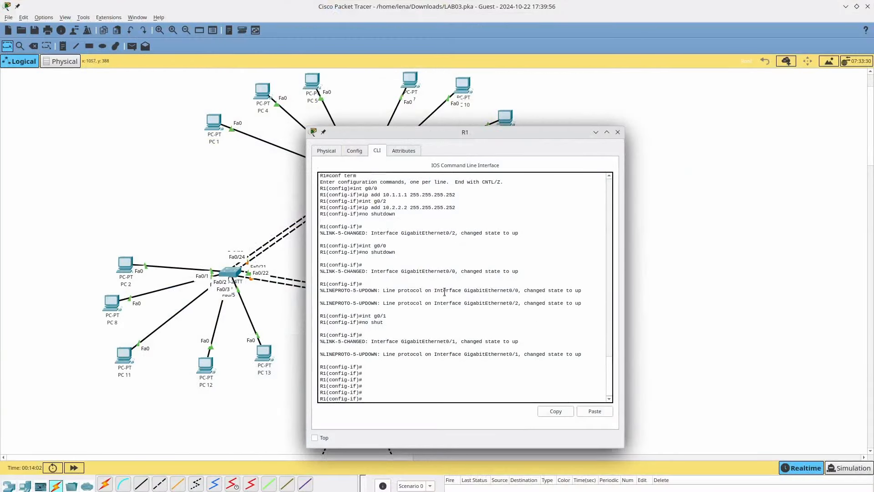
type("int")
key("alt+Tab")
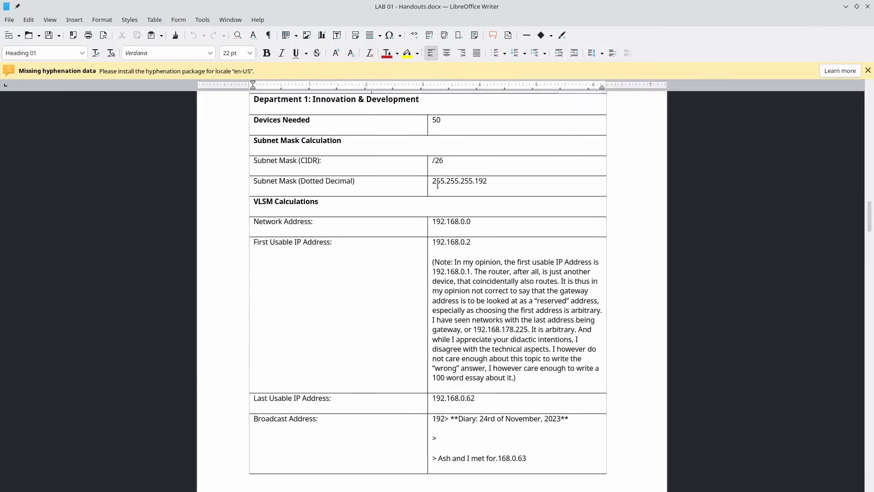
- Select Department 1's addresses 192.168.0.0 and 192.168.0.2 in the LAB 01 handout
double_click(457, 223)
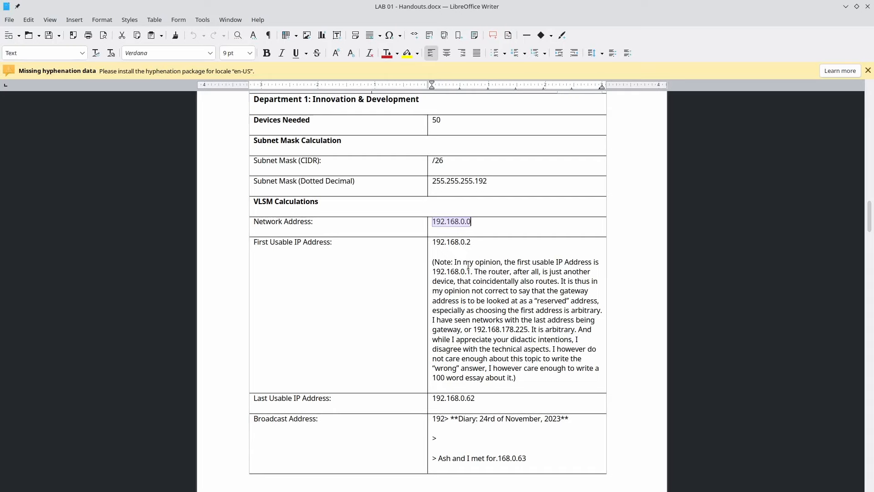
scroll(469, 263, "down", 1)
double_click(462, 239)
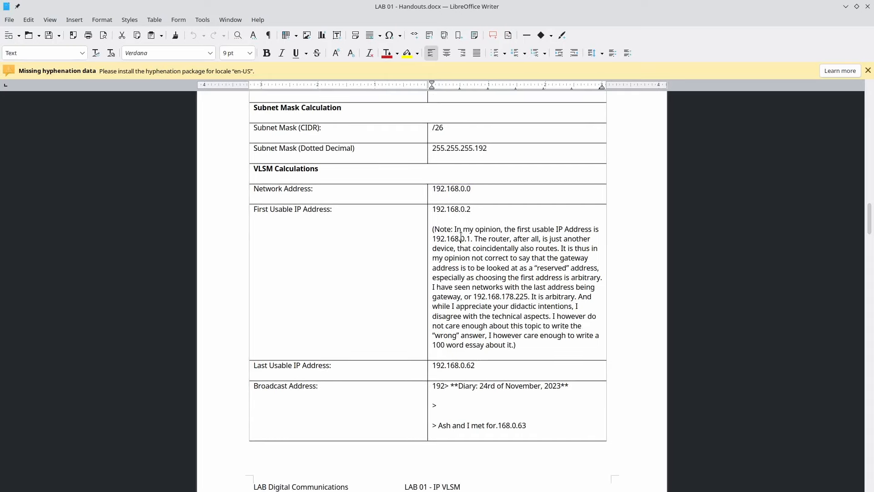
left_click_drag(462, 239, 473, 332)
left_click(474, 333)
double_click(453, 208)
triple_click(453, 208)
- Return to R1's CLI and type int g0/1.10
key("alt+Tab")
left_click(455, 168)
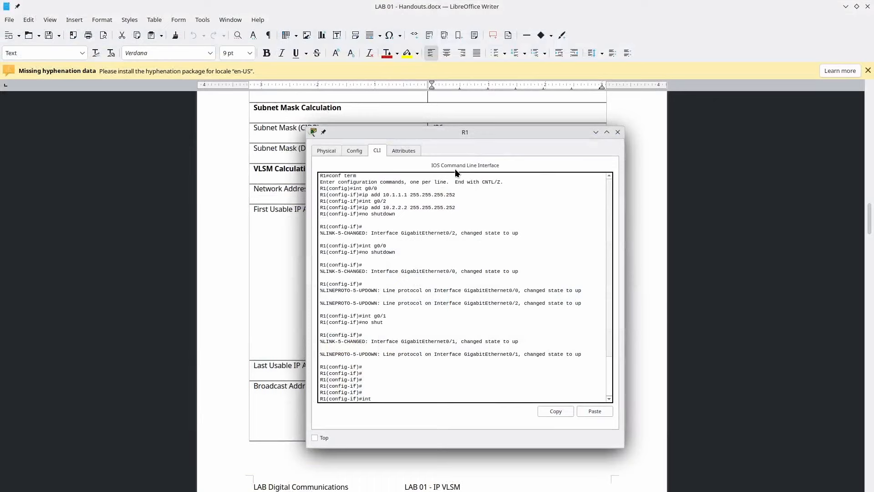
type("int g0/1.10")
- Enter R1's subinterface G0/1.10 and set dot1Q encapsulation for VLAN 10
key("Return")
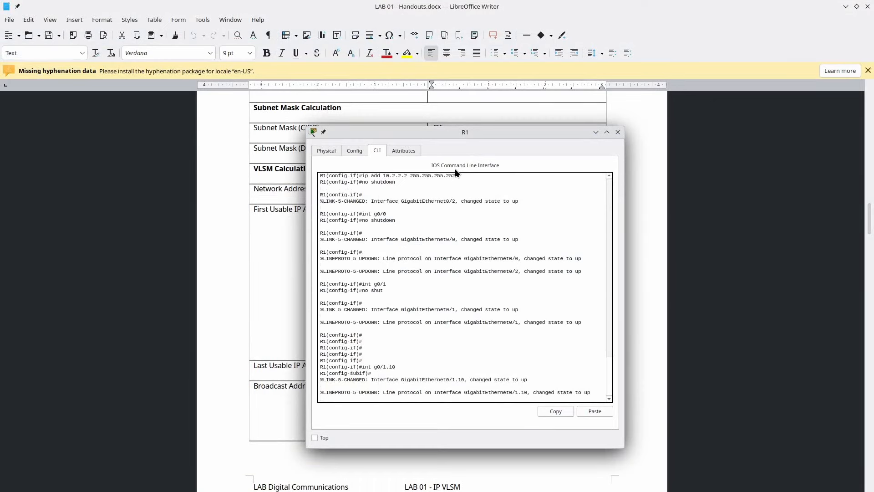
key("Return")
type("enc")
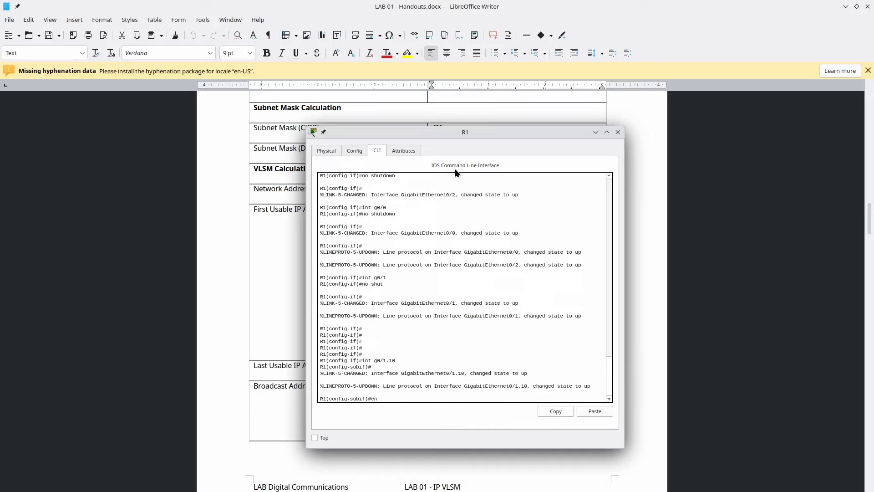
key("Tab")
type("d")
key("Tab")
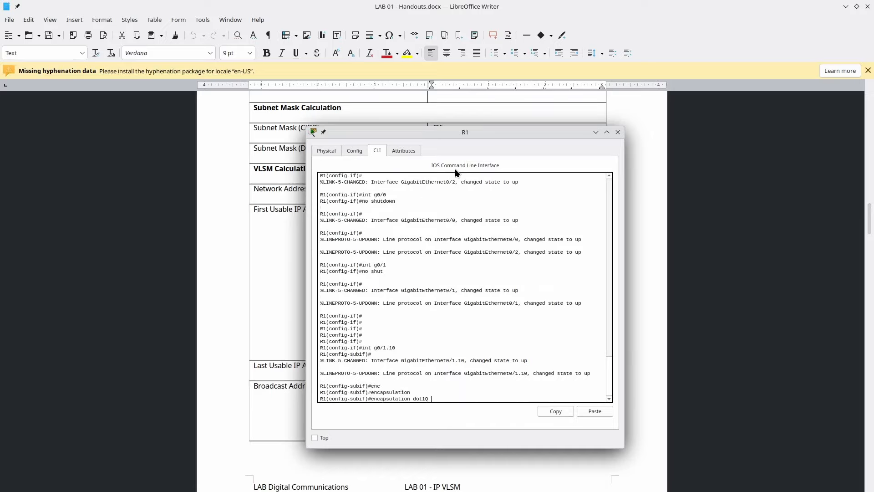
type("10")
key("Return")
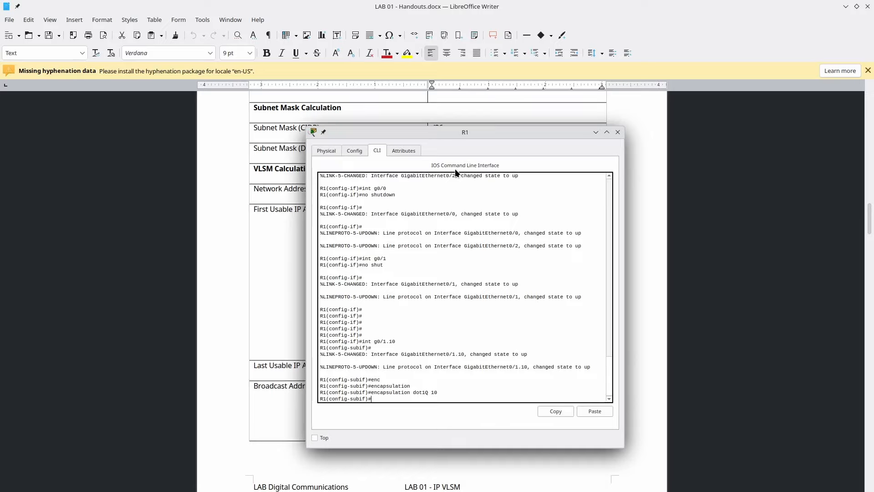
- Try ip add 192.168.0.0 255.255.255.192 on G0/1.10, which is rejected as a bad mask
key("alt+Tab")
key("alt+Tab")
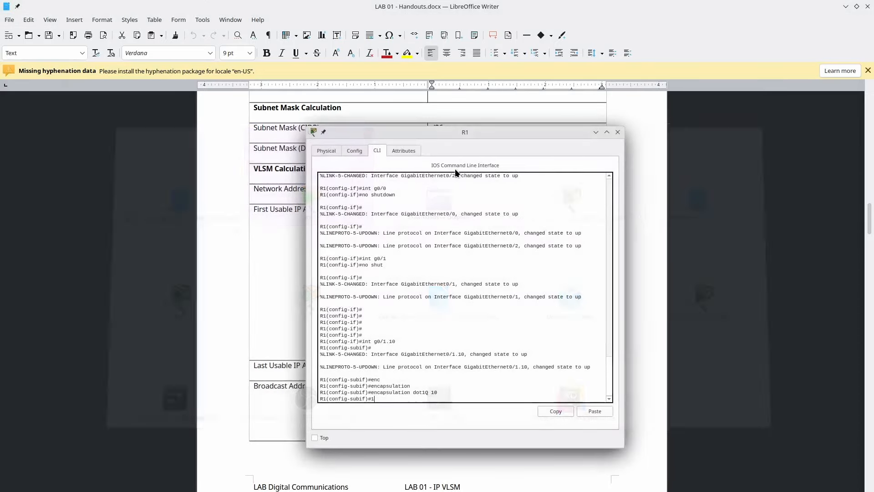
type("192.")
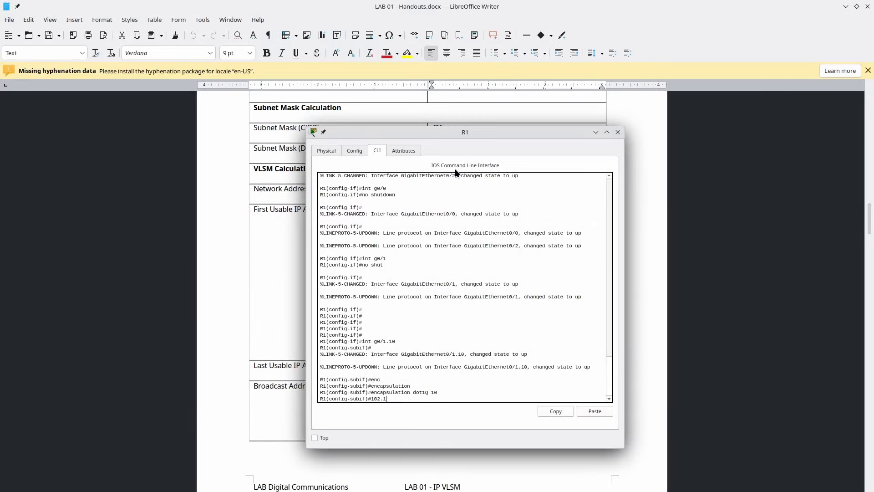
key("BackSpace")
key("BackSpace")
key("BackSpace")
key("BackSpace")
type("2.168.0.0")
key("ctrl+a")
type("ip a")
key("Left")
type("dd")
key("ctrl+e")
type("255.255.255.192")
key("alt+Tab")
key("alt+Tab")
key("Return")
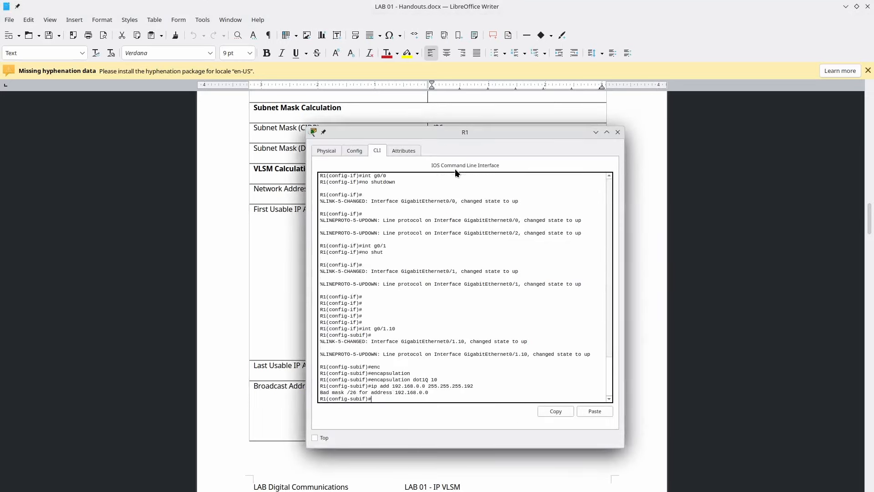
- Re-run the address command with 192.168.0.1 255.255.255.192 and return to the handout
key("Up")
key("BackSpace")
key("BackSpace")
type("1")
key("Return")
key("alt+Tab")
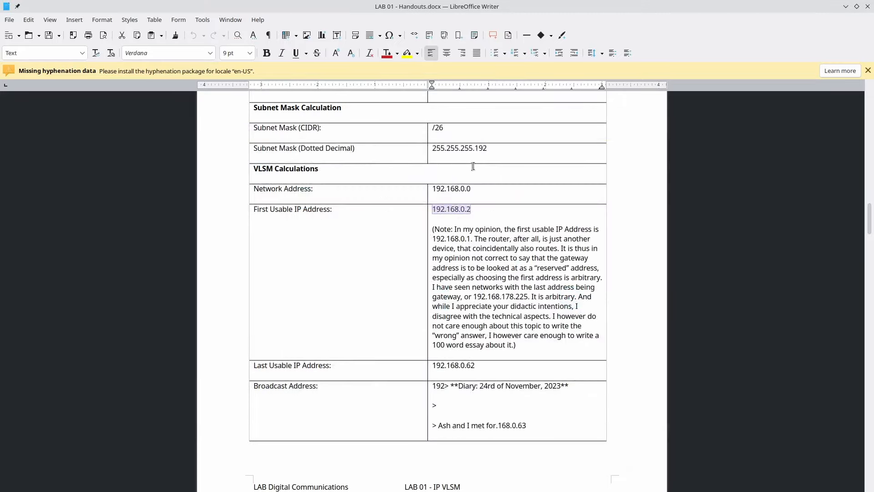
scroll(473, 166, "down", 3)
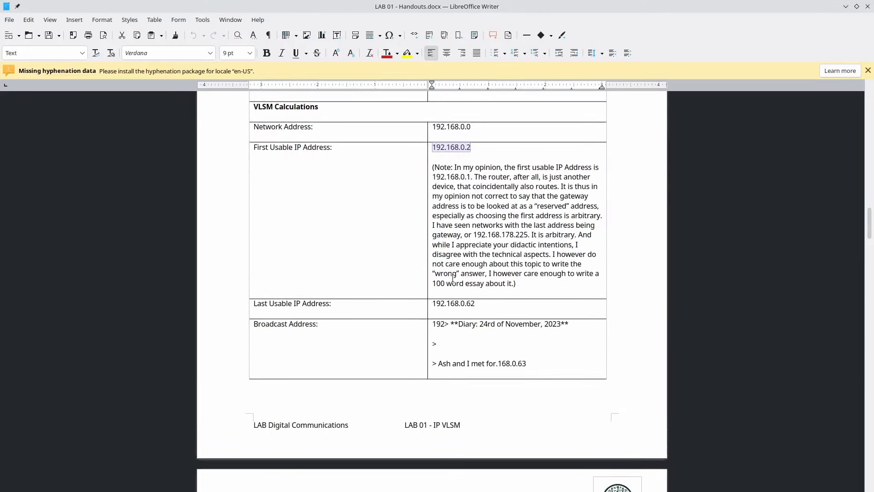
- Create subinterface G0/1.20 on R1 by editing the recalled interface command
key("alt+Tab")
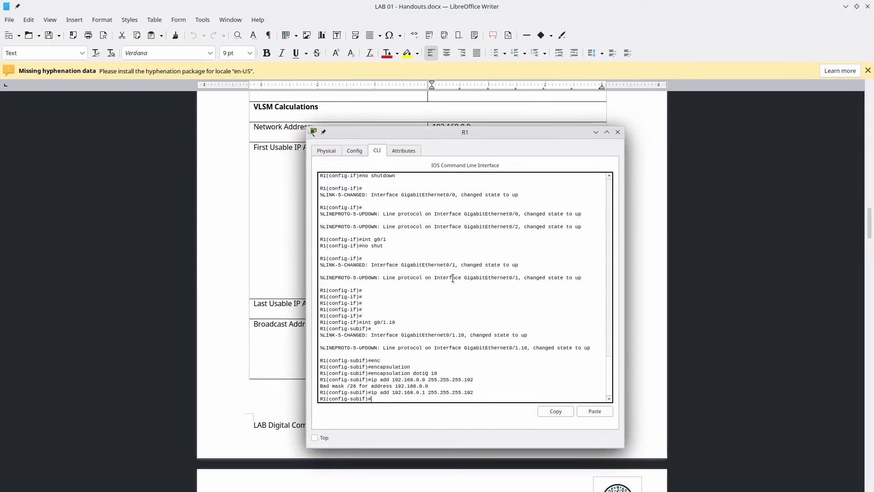
key("Up")
key("Up")
key("Up")
- Set dot1Q encapsulation for VLAN 20 on G0/1.20
key("Up")
key("Up")
key("BackSpace")
key("BackSpace")
type("20")
key("Return")
key("Up")
key("Up")
key("Up")
key("Up")
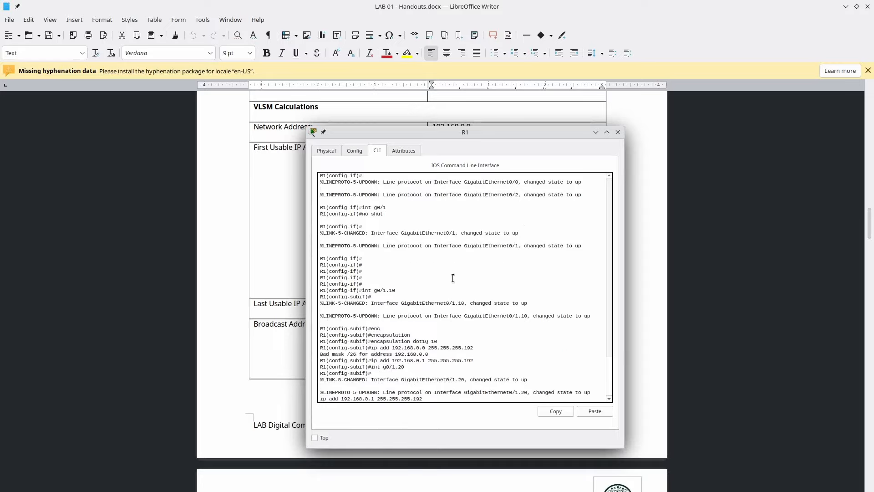
key("BackSpace")
key("BackSpace")
type("20")
key("Return")
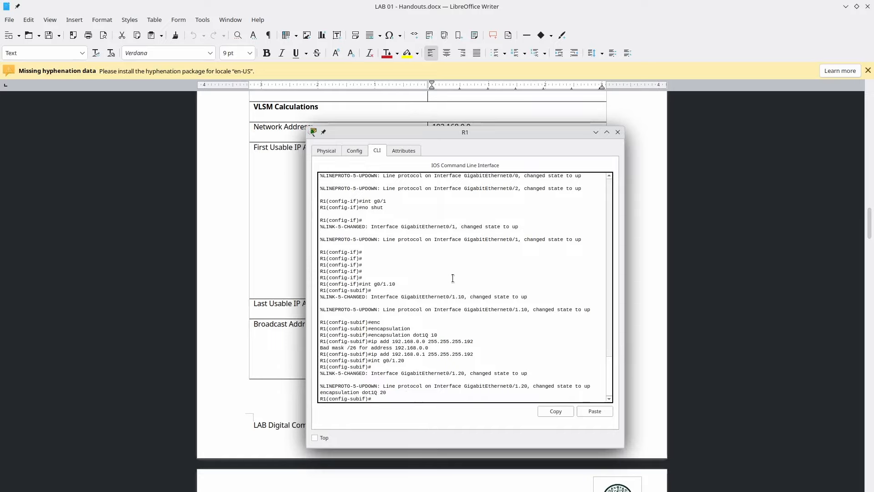
key("Up")
key("Up")
key("Up")
key("Left")
key("Left")
key("Left")
key("Left")
key("Left")
key("Left")
key("Left")
key("Left")
key("Left")
key("Left")
key("Left")
key("Left")
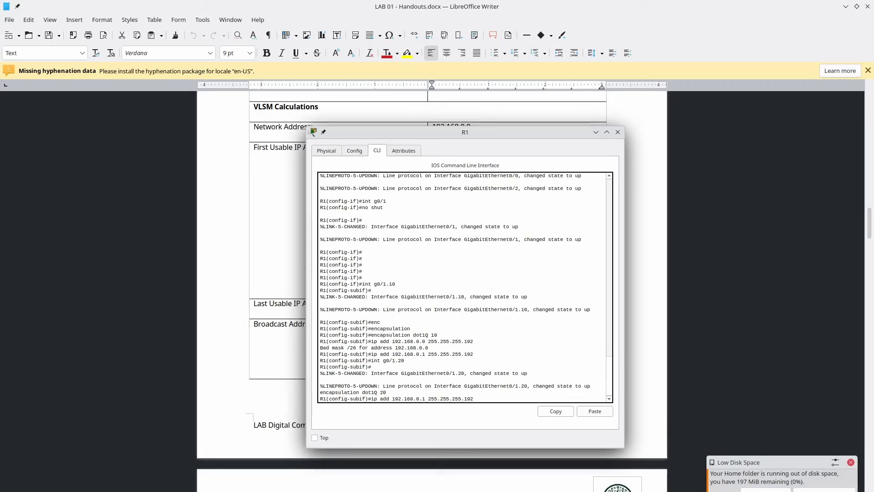
key("alt+Tab")
- Delete the stray diary text from Department 1's Broadcast Address cell, leaving 192.168.0.63
key("Left")
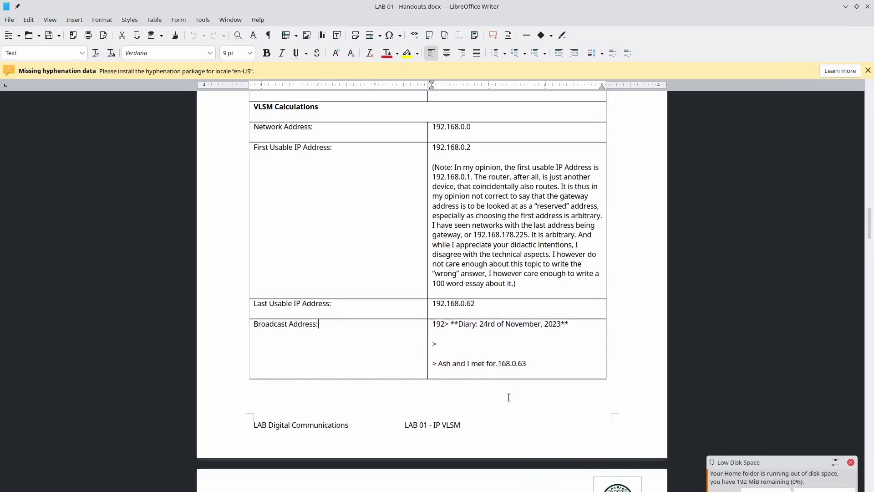
key("Right")
key("Right")
key("Right")
key("Right")
key("Right")
key("shift+Down")
key("shift+Down")
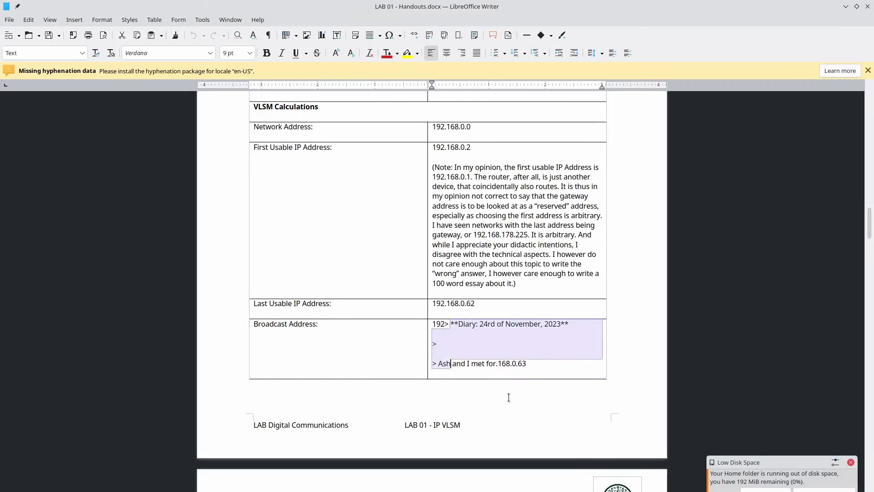
key("ctrl+shift+Right")
key("ctrl+shift+Right")
key("ctrl+shift+Right")
key("ctrl+shift+Right")
key("ctrl+shift+Right")
type("192> 192.168.0.63")
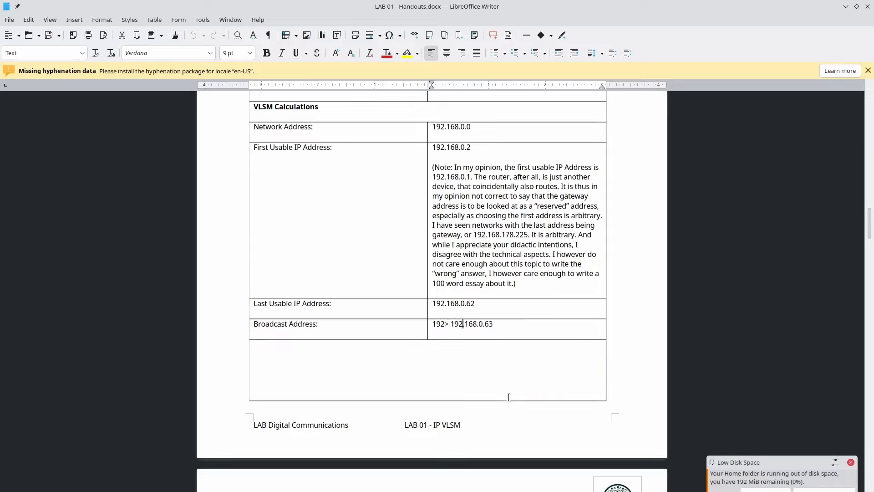
key("Left")
key("Left")
key("Left")
key("BackSpace")
key("BackSpace")
key("BackSpace")
key("BackSpace")
key("BackSpace")
scroll(537, 316, "down", 10)
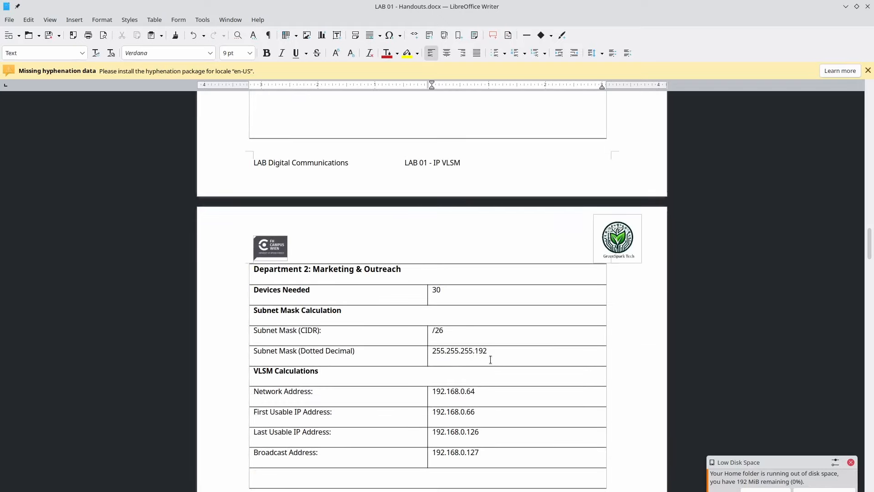
- Copy Department 2's network address and try 192.168.0.64 on G0/1.20, which is rejected
double_click(463, 392)
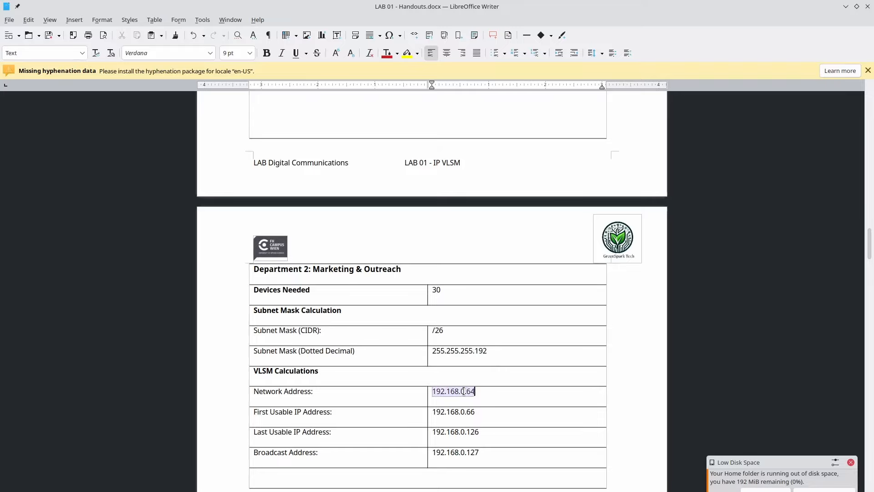
key("alt+Tab")
key("alt+Tab")
key("alt+Tab")
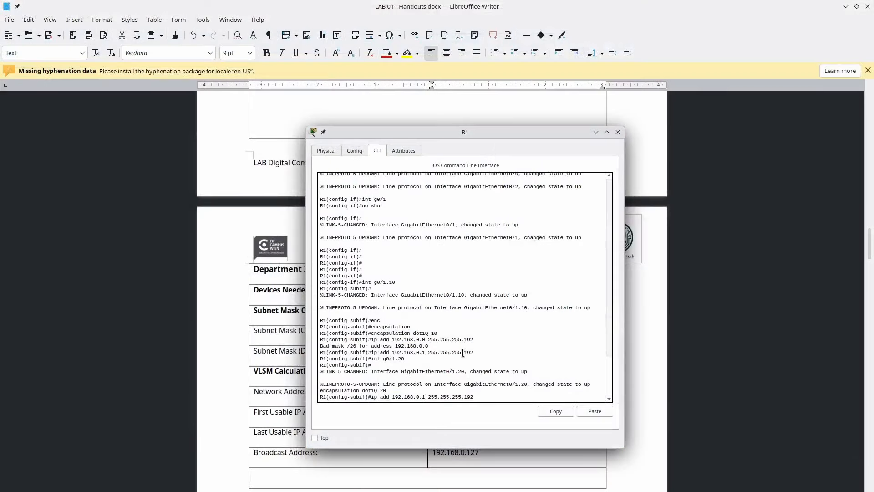
key("BackSpace")
type("64")
key("Return")
key("alt+Tab")
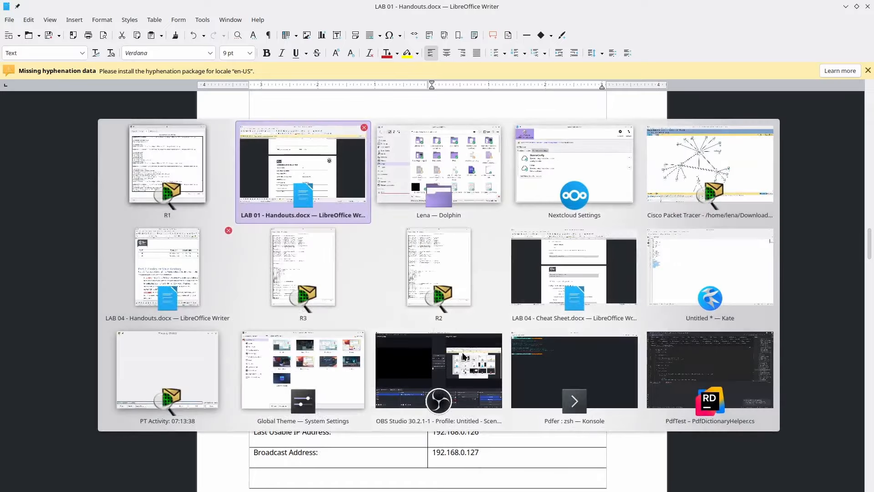
- Re-run the address as 192.168.0.65 255.255.255.192, then scroll the handout to Department 3
key("Up")
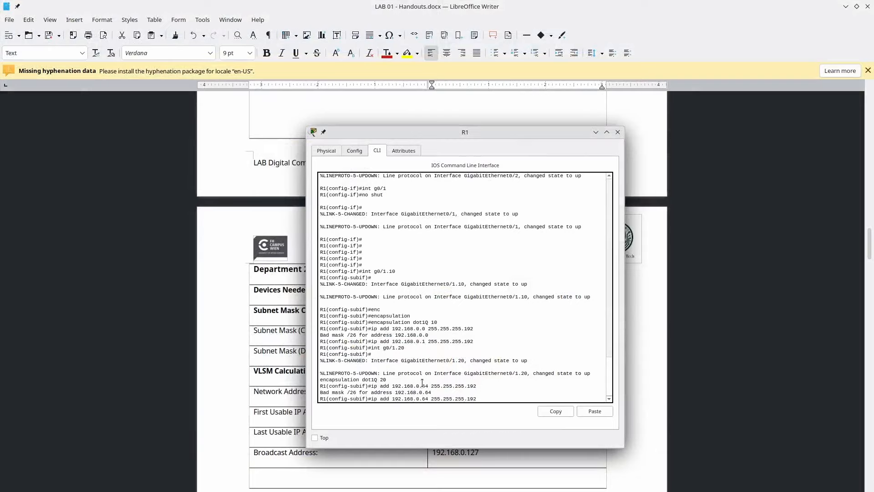
key("Right")
key("BackSpace")
type("5")
key("Return")
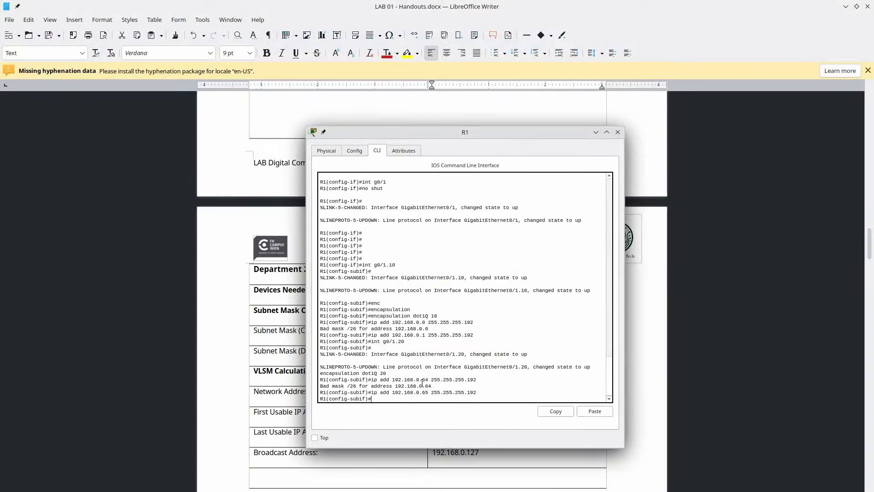
key("alt+Tab")
scroll(422, 383, "down", 10)
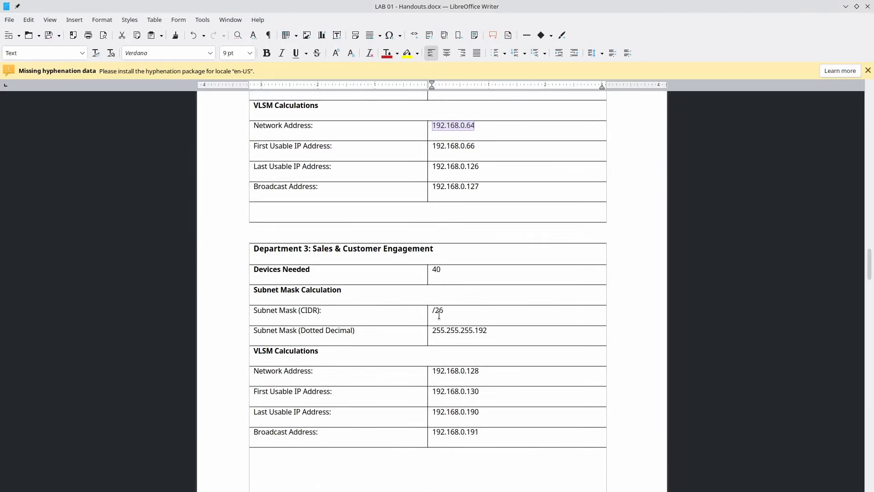
double_click(460, 335)
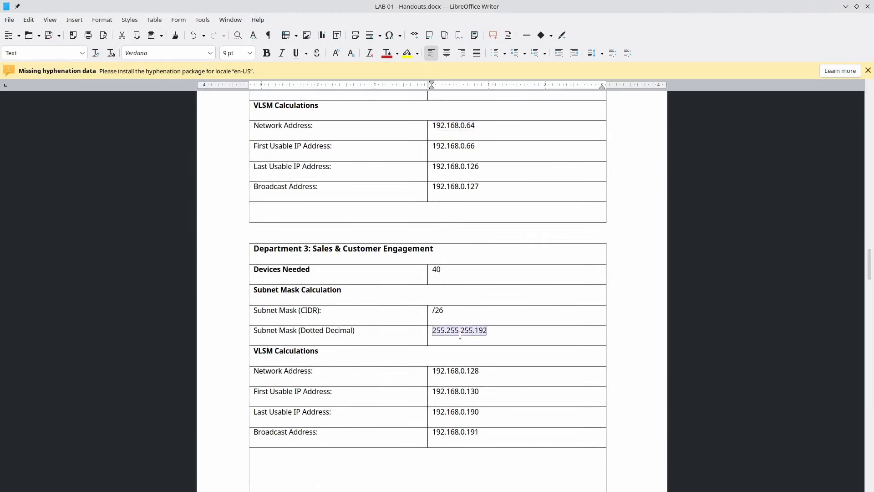
- Note Department 3's network 192.168.0.128 and create subinterface g0/1.30 on R1
double_click(456, 374)
key("alt+Tab")
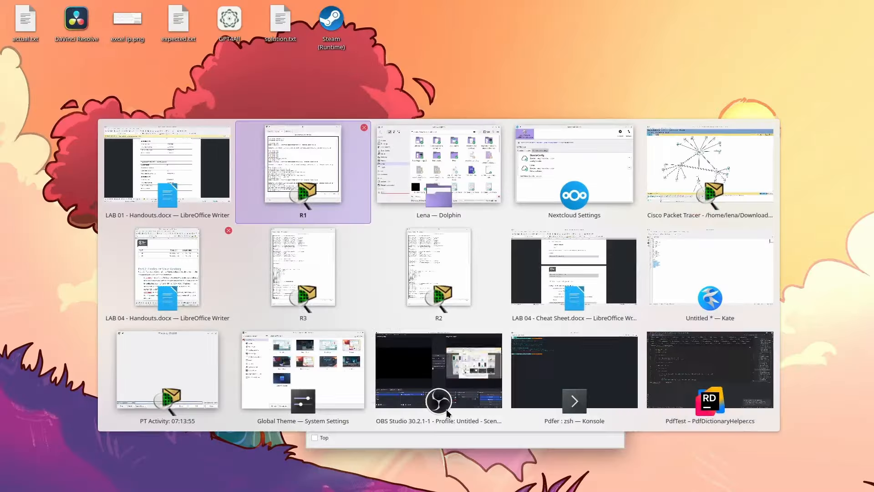
key("Up")
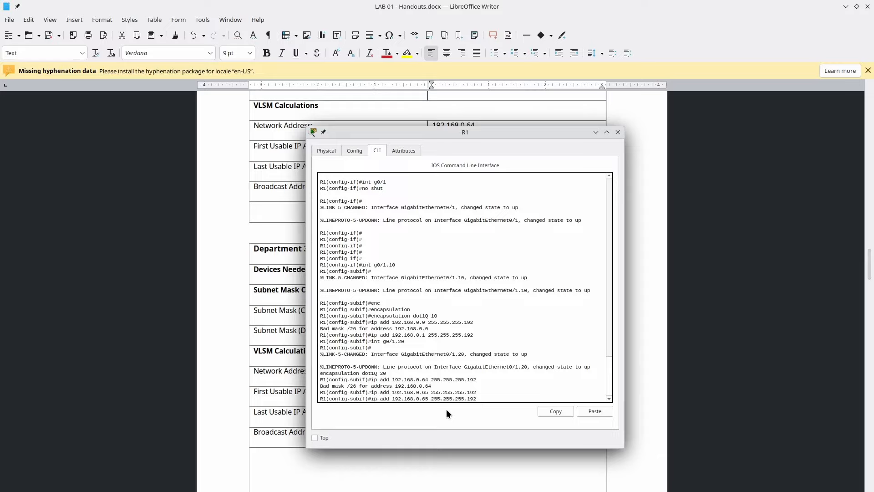
key("Up")
key("Up")
key("Up")
key("BackSpace")
key("BackSpace")
type("30")
key("Return")
- Give g0/1.30 dot1Q 30 encapsulation and address 192.168.0.129 255.255.255.192
key("Up")
key("Up")
key("Up")
key("Up")
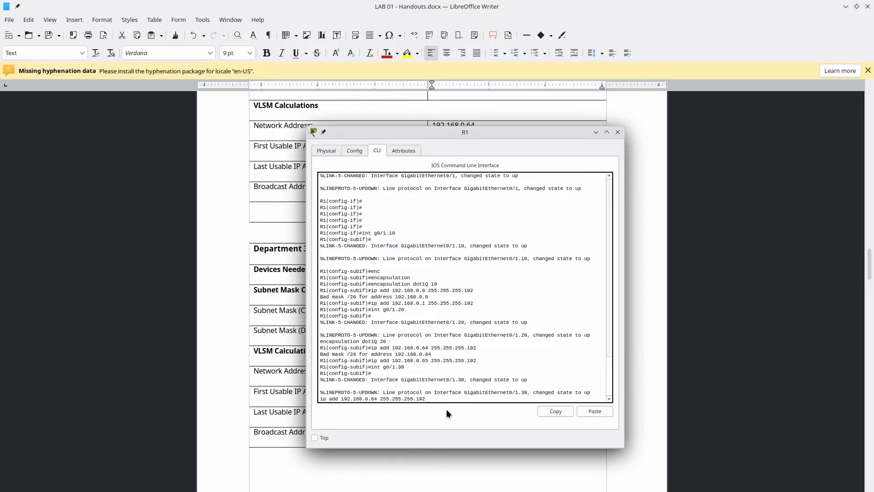
key("Up")
key("BackSpace")
key("BackSpace")
type("30")
key("Return")
key("Up")
key("Up")
key("Up")
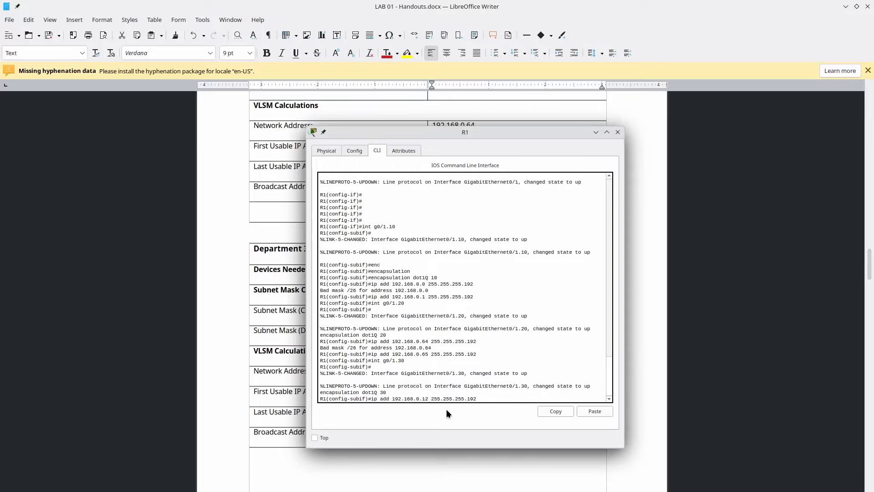
key("Return")
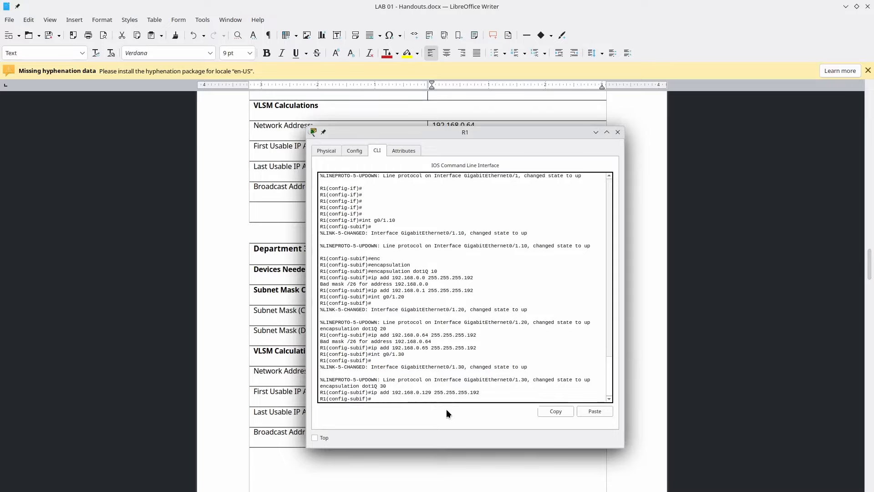
- Check PC 7's IP Configuration settings, then return to the handout
key("alt+Tab")
key("alt+Tab")
key("alt+Tab")
key("alt+Tab")
key("alt+Tab")
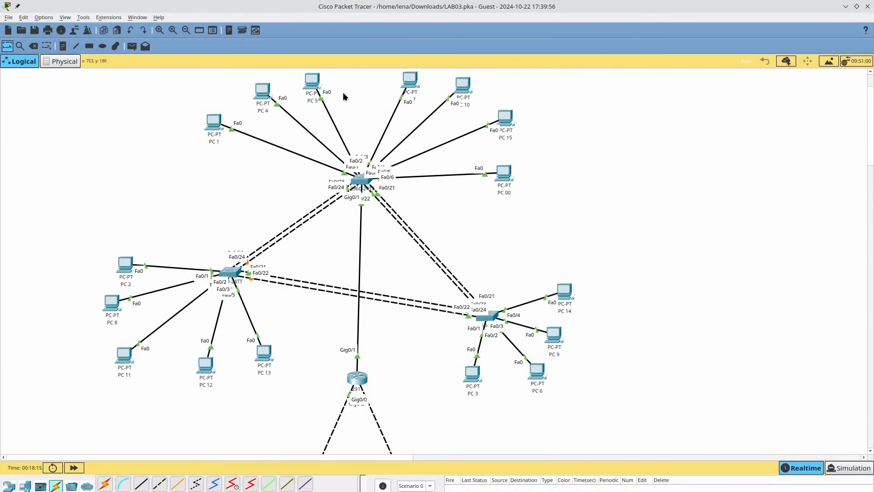
left_click(414, 82)
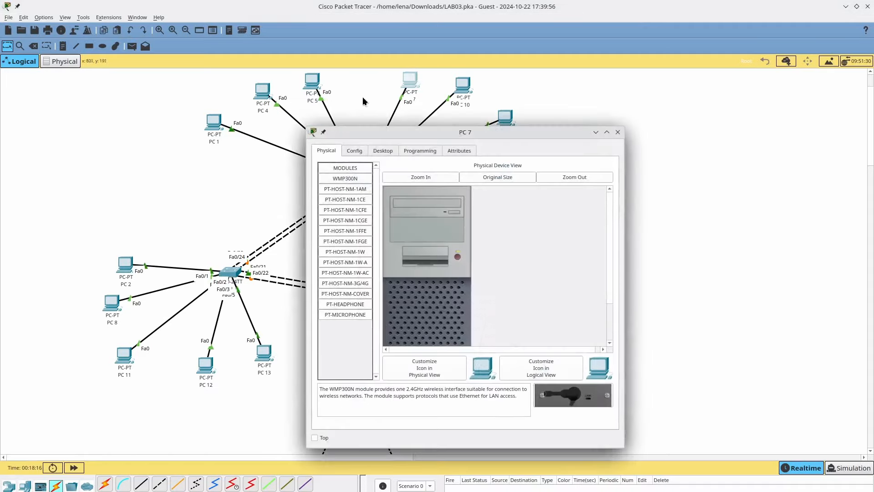
left_click(354, 150)
left_click(378, 151)
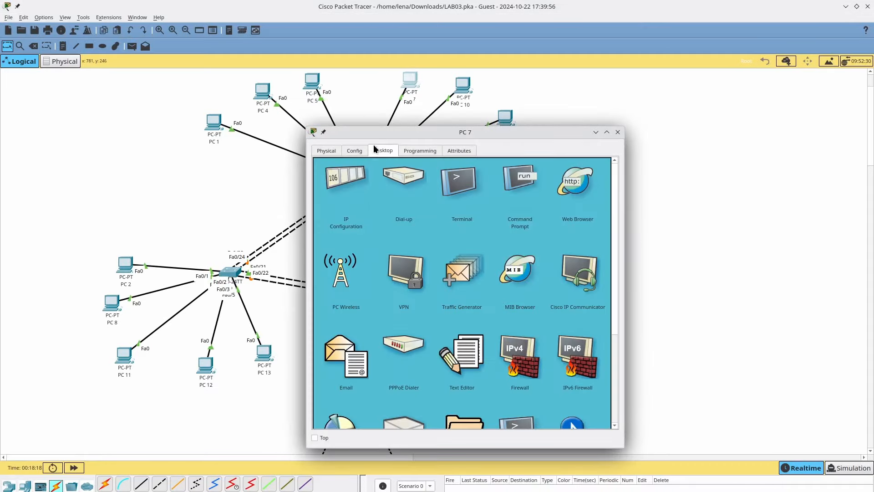
left_click(352, 175)
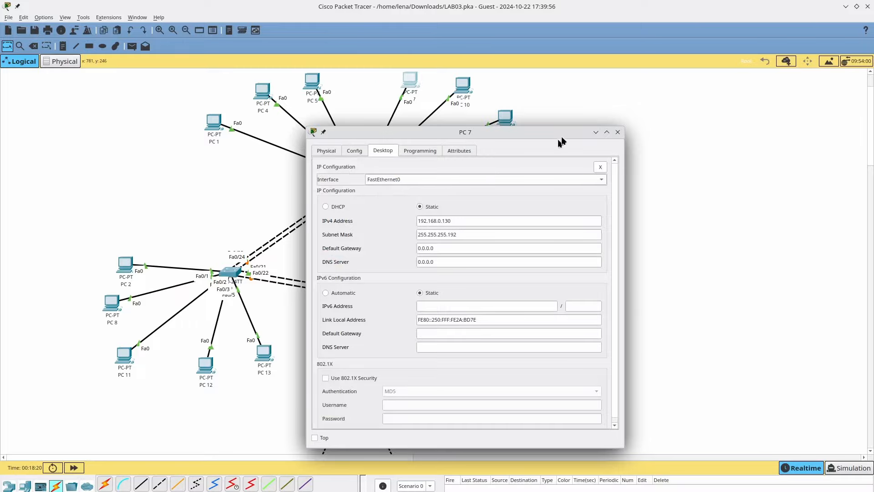
key("alt+F4")
key("alt+Tab")
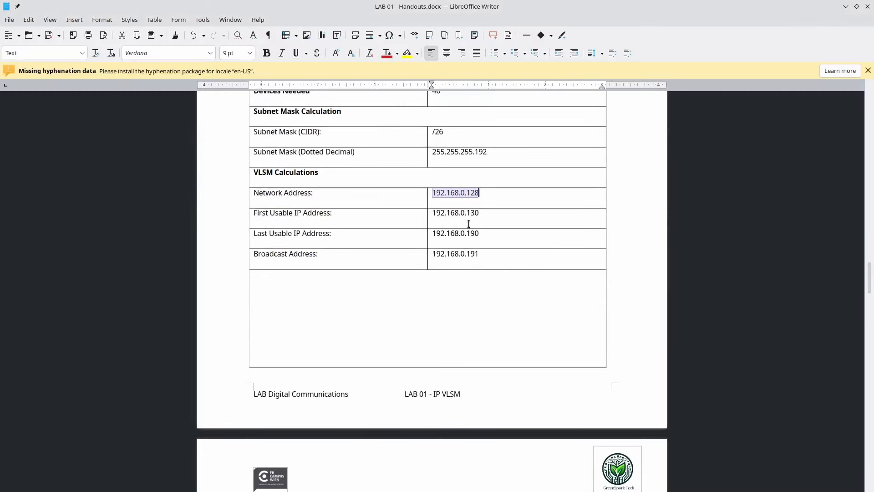
- Copy Department 4's mask 255.255.255.224 and create subinterface g0/1.40 on R1
scroll(469, 223, "down", 10)
scroll(469, 224, "down", 1)
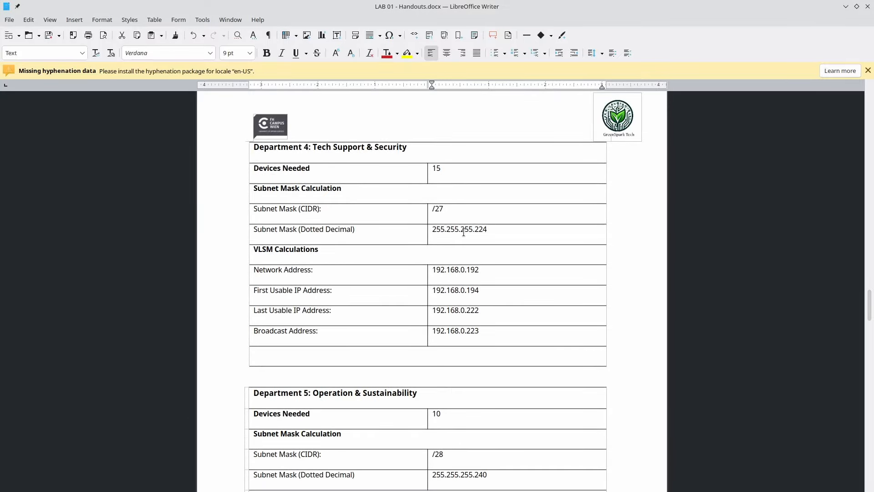
double_click(463, 231)
key("alt+Tab")
key("alt+Tab")
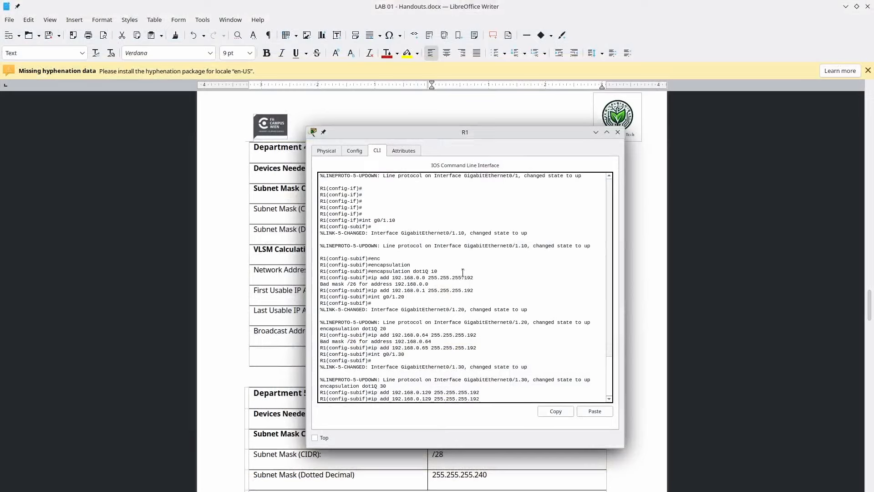
key("Up")
- Set dot1Q 40 encapsulation and address 192.168.0.193 255.255.255.224 on g0/1.40
key("Up")
type("4")
key("Return")
key("Up")
key("Up")
key("Up")
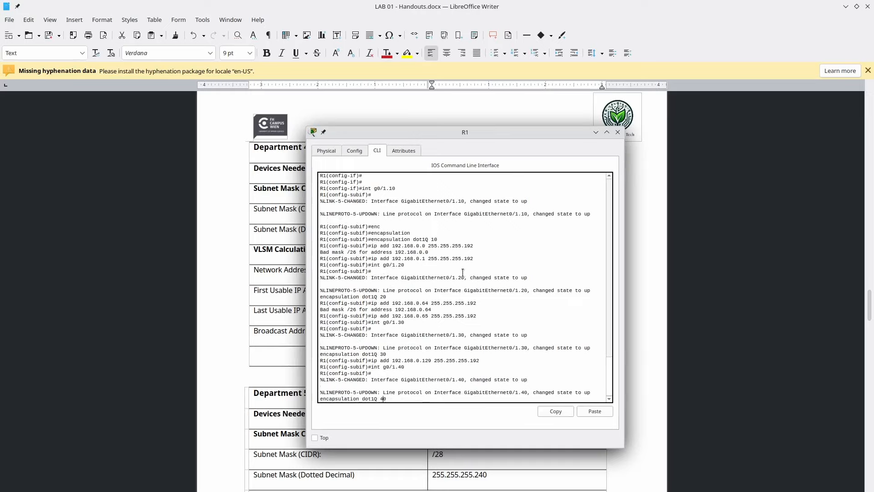
key("Return")
key("Up")
key("Up")
key("Up")
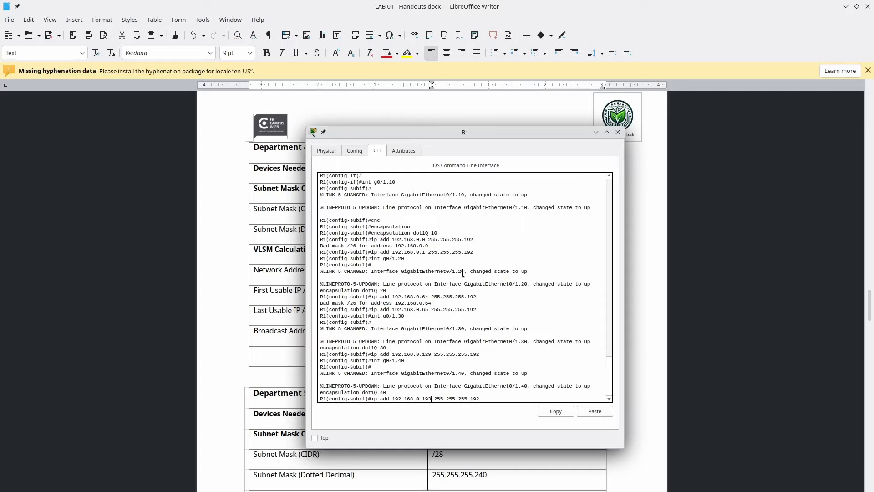
key("alt+Tab")
key("alt+Tab")
key("alt+Tab")
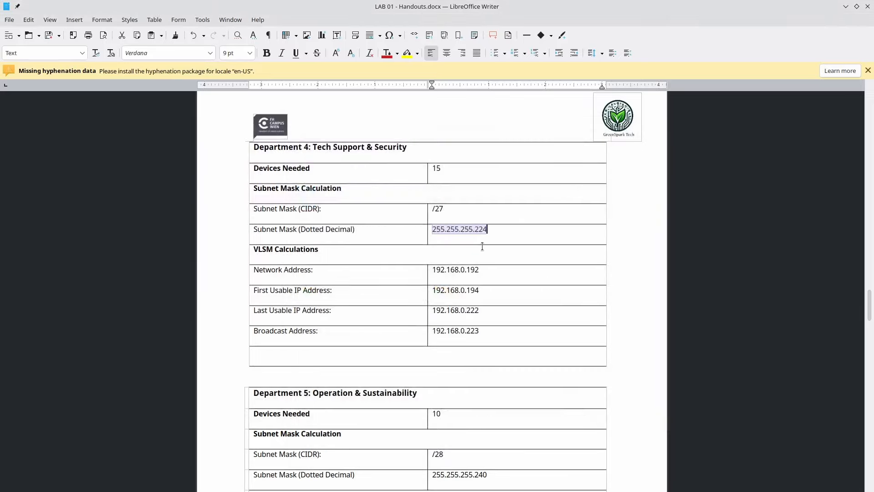
key("alt+Tab")
key("Return")
key("alt+Tab")
- Look up Department 5's network 192.168.0.224 and create subinterface g0/1.50 on R1
scroll(455, 227, "down", 5)
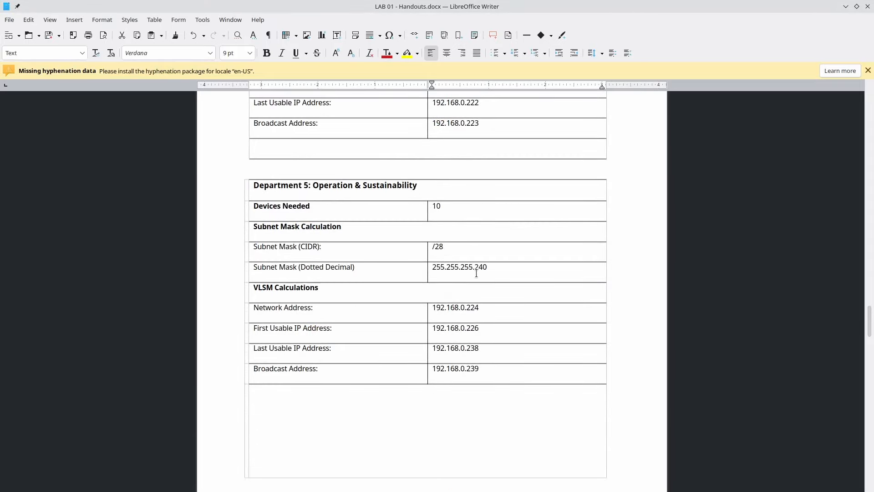
double_click(449, 306)
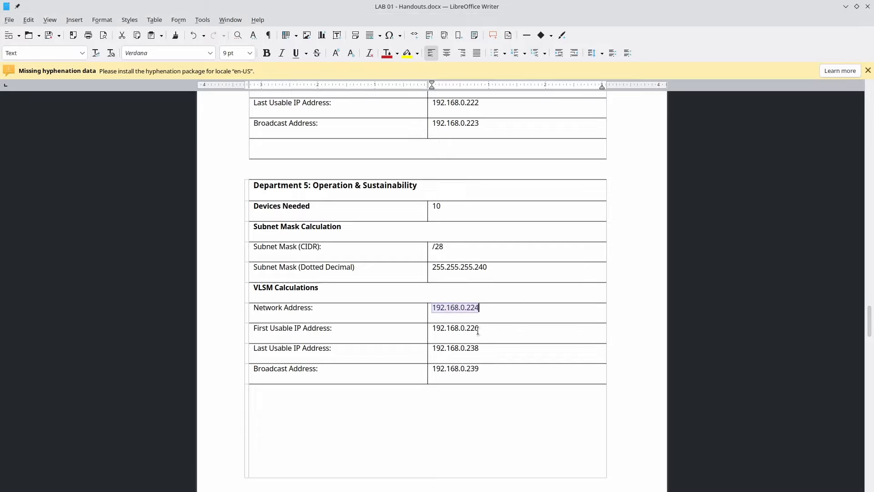
key("alt+Tab")
key("Up")
key("Up")
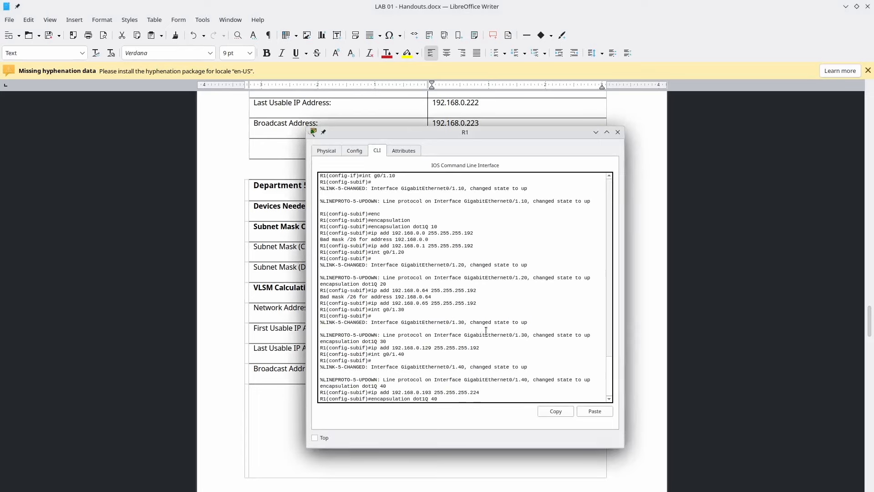
key("Up")
key("Return")
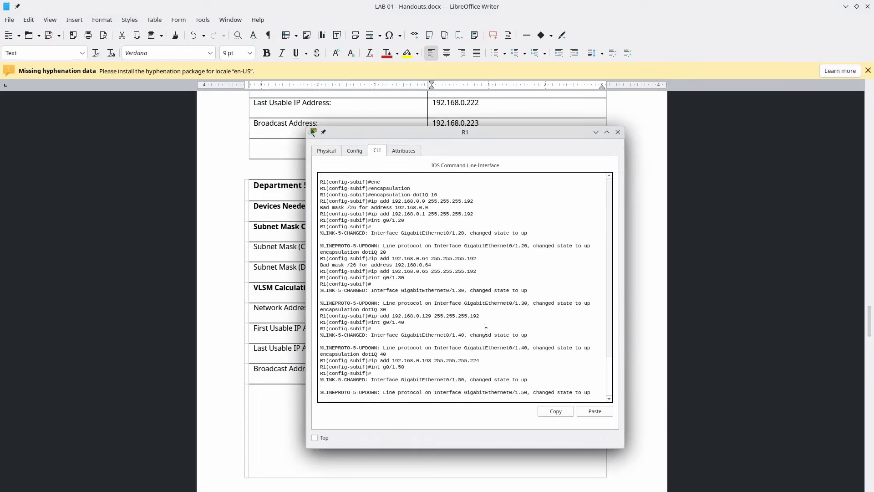
- Give g0/1.50 dot1Q 50 encapsulation and address 192.168.0.225 255.255.255.240
key("Up")
key("Up")
key("Up")
key("Return")
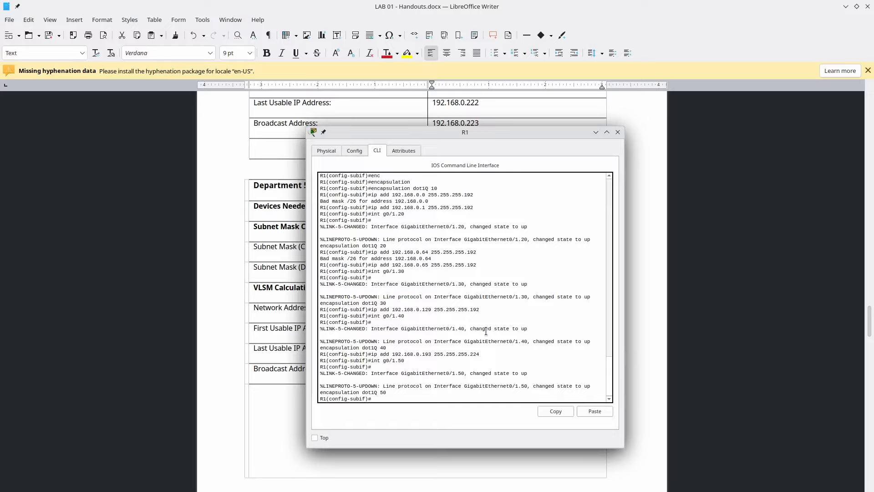
key("Up")
key("Up")
key("Up")
key("BackSpace")
key("BackSpace")
type("25")
key("Left")
key("Left")
key("BackSpace")
type("2")
key("alt+Tab")
key("alt+Tab")
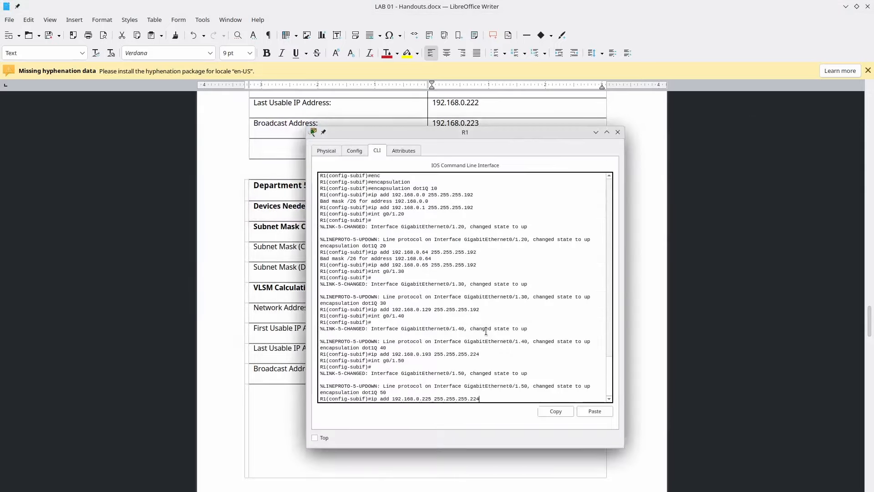
key("Return")
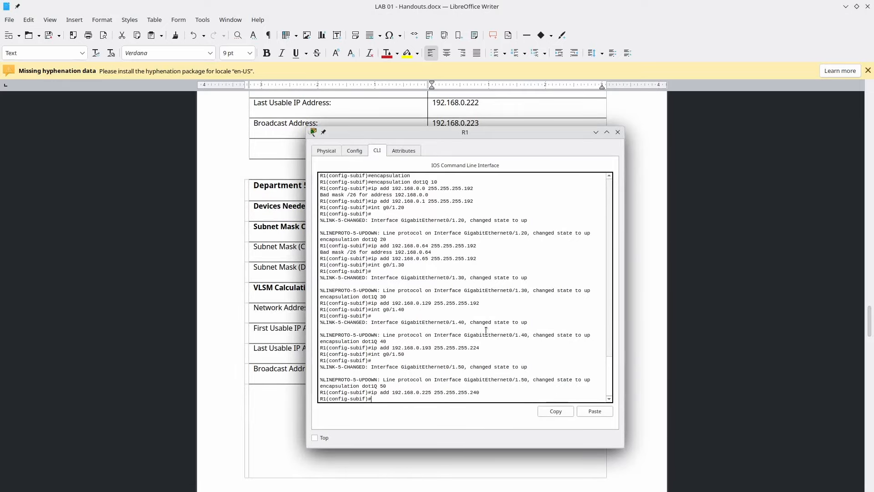
key("alt+Tab")
key("alt+Tab")
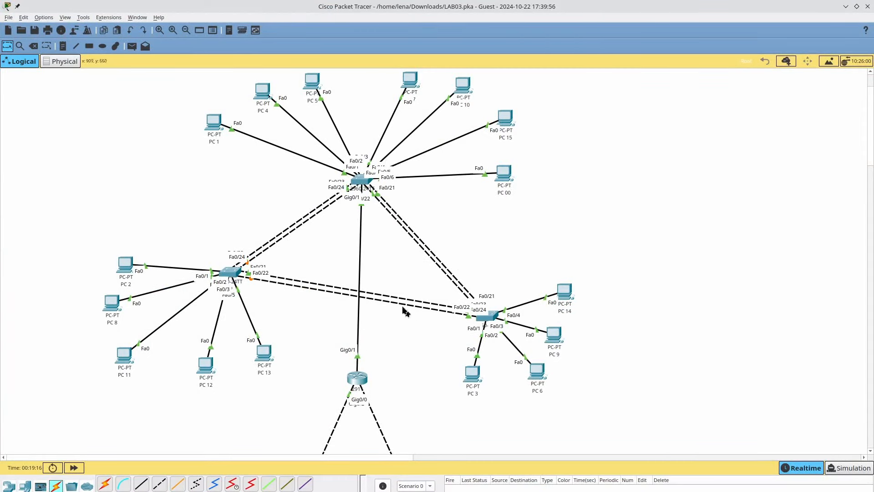
- Set PC 1's default gateway to 192.168.0.1 in its IP Configuration
left_click(212, 124)
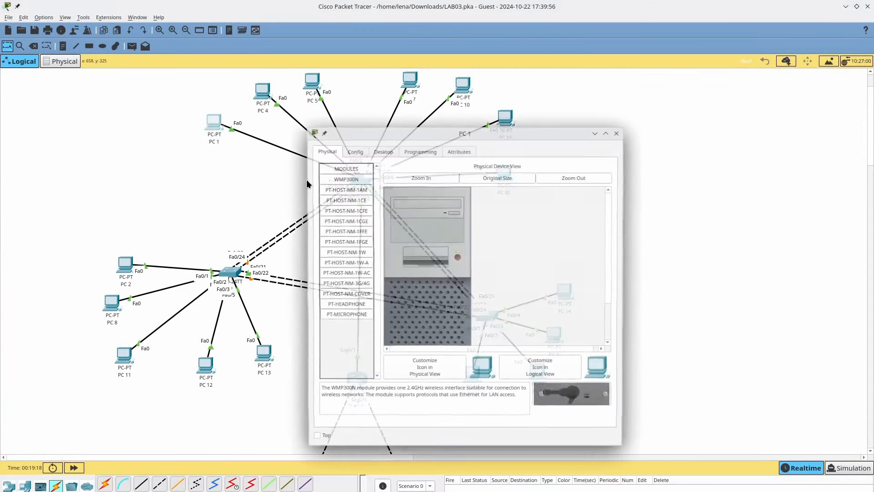
left_click(380, 155)
left_click(346, 201)
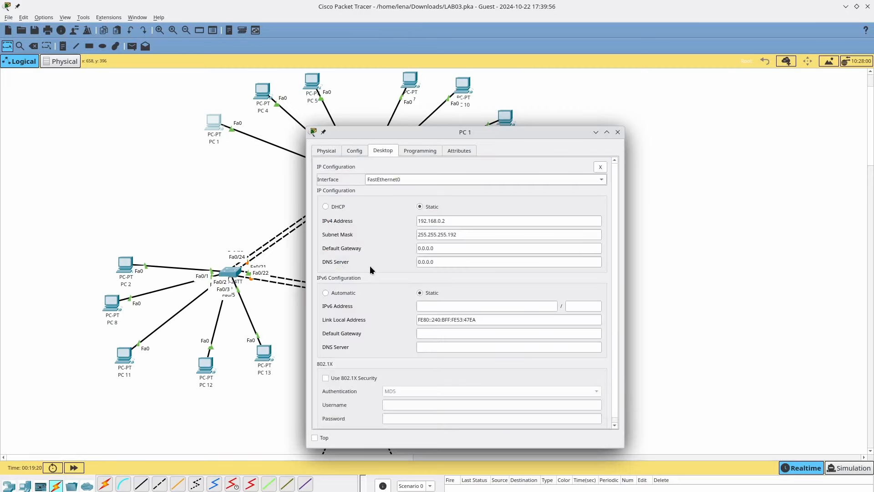
double_click(431, 247)
left_click(451, 228)
left_click(452, 220)
key("ctrl+a")
key("ctrl+c")
double_click(450, 247)
key("ctrl+v")
key("BackSpace")
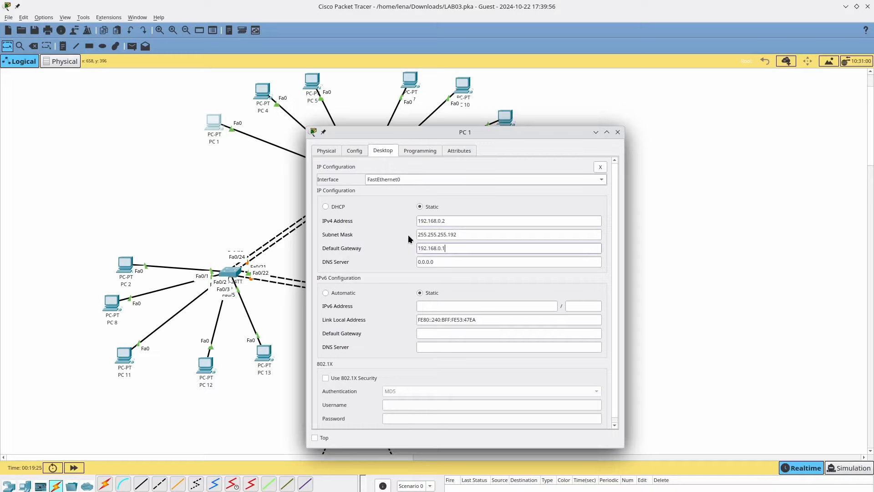
key("Escape")
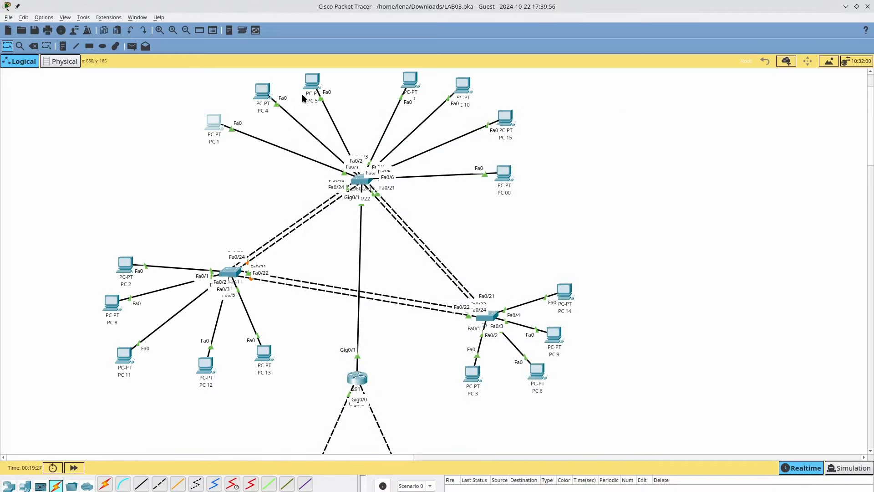
- Set PC 4's default gateway to 192.168.0.65 and close its window
left_click(261, 93)
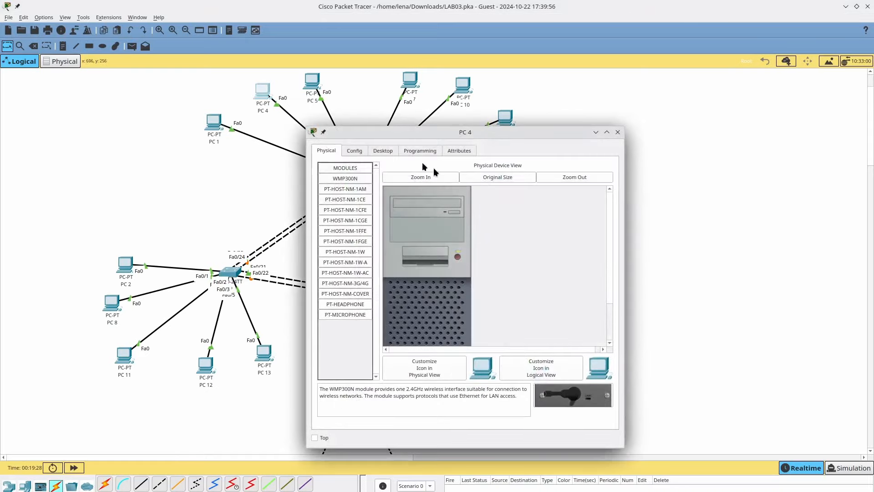
left_click(384, 151)
left_click(336, 186)
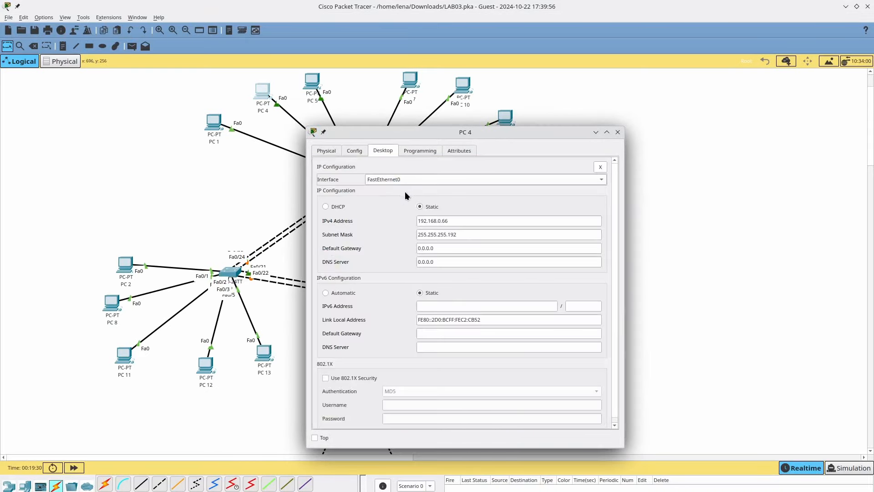
left_click(451, 244)
double_click(454, 245)
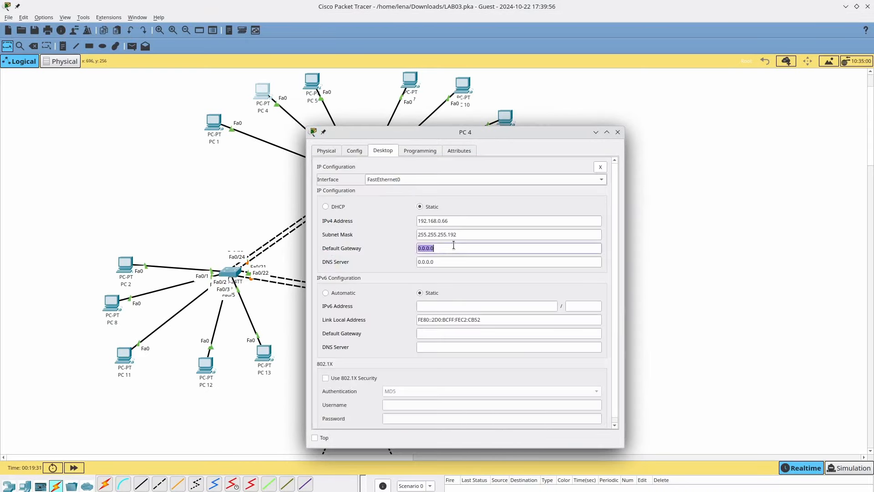
type("192.168.0.65")
left_click(618, 132)
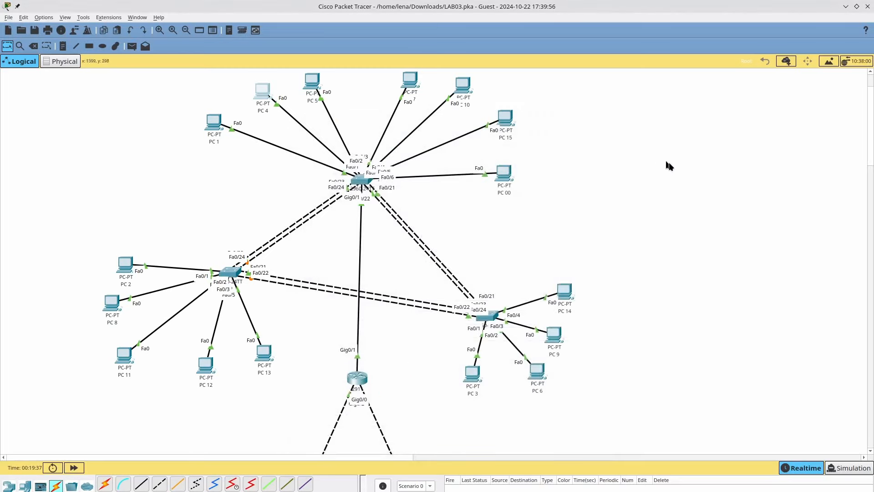
- Switch to Simulation mode and add a simple PDU from PC 1 to PC 4
left_click(849, 468)
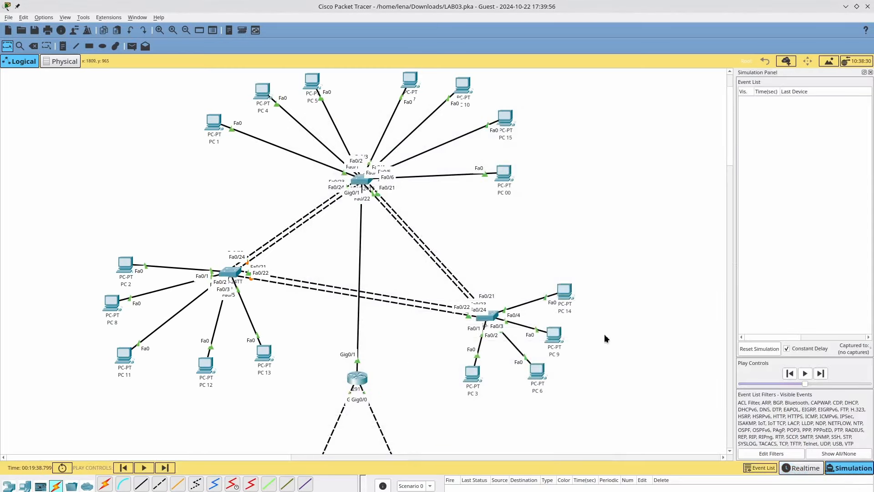
left_click(133, 46)
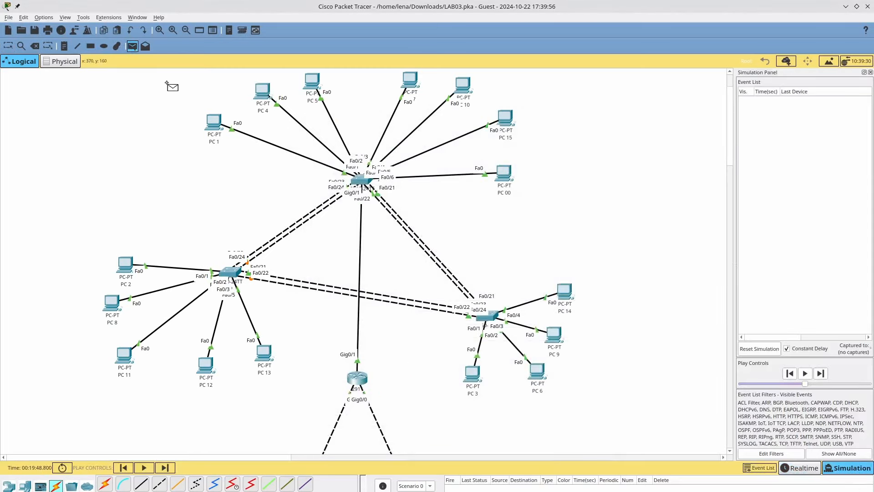
left_click(208, 123)
left_click(262, 93)
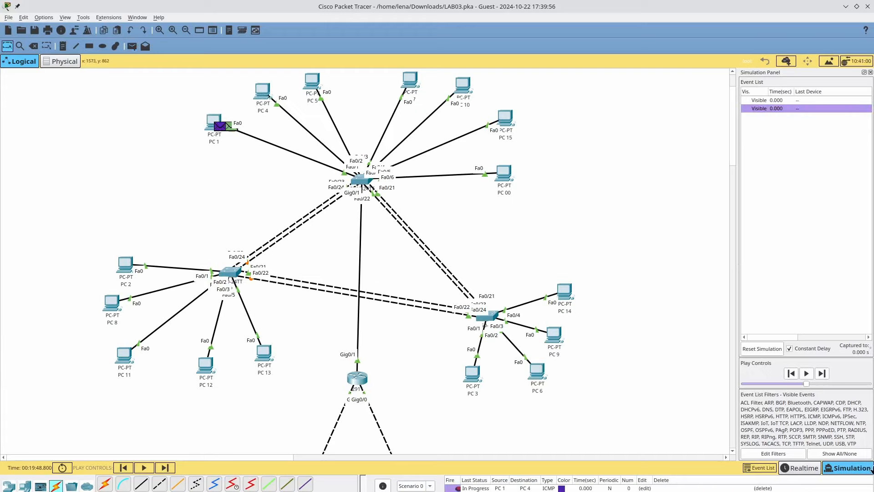
- Step the simulation forward seven events as the packet crosses the switches
left_click(164, 468)
left_click(164, 469)
left_click(164, 469)
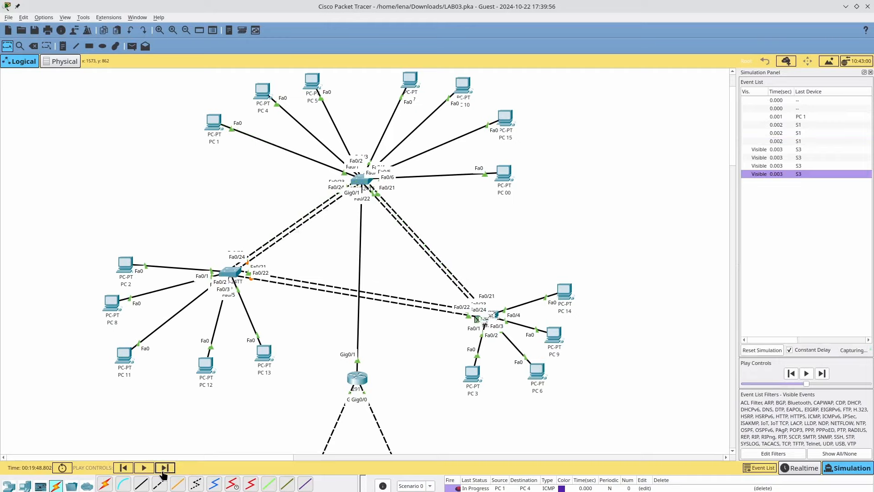
left_click(165, 469)
left_click(164, 468)
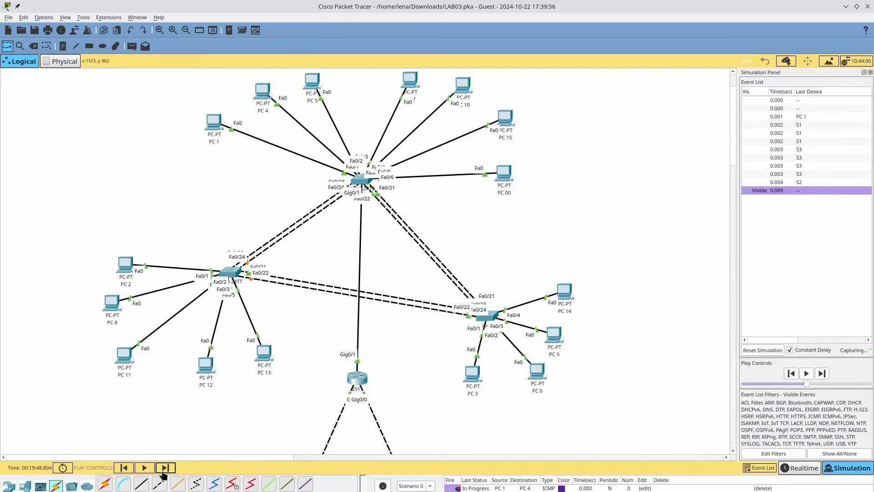
left_click(164, 468)
left_click(165, 468)
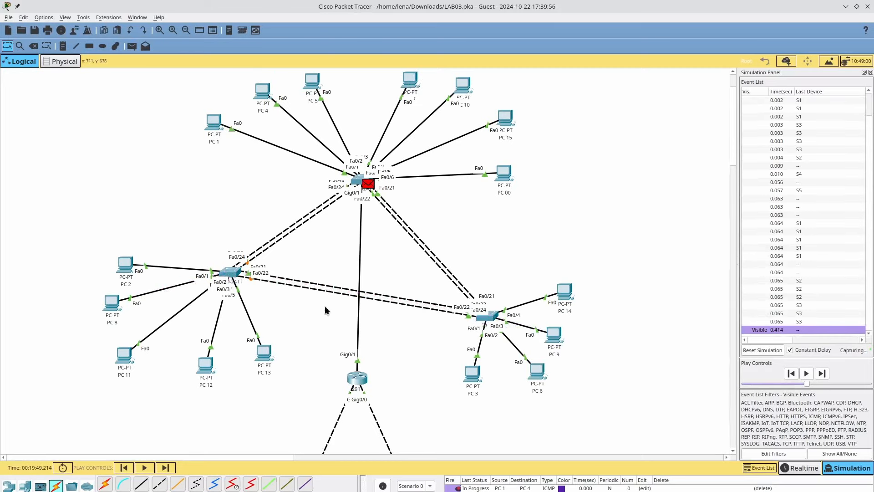
- Fire the PC 1 to PC 4 packet again and view its PDU details at PC 1
left_click(213, 122)
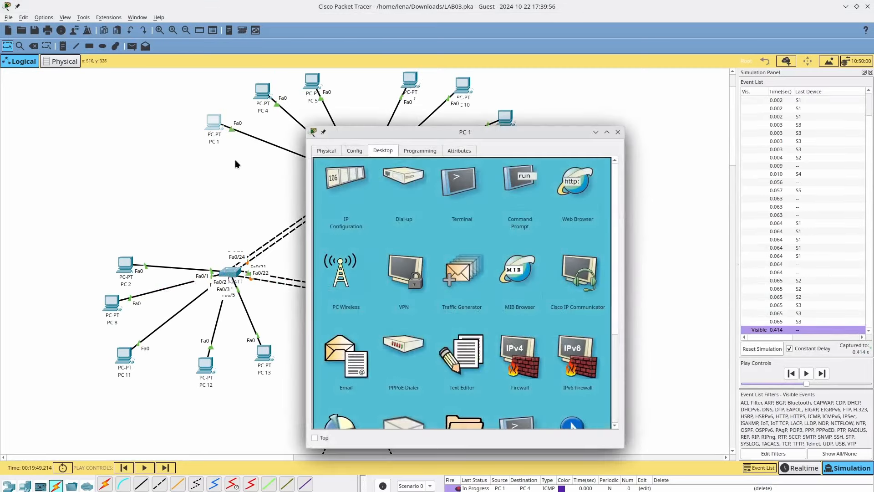
left_click(618, 132)
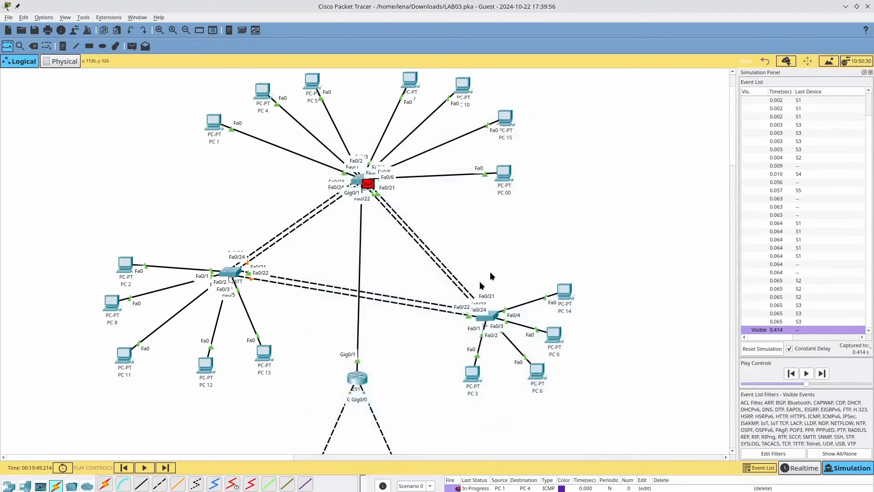
double_click(455, 486)
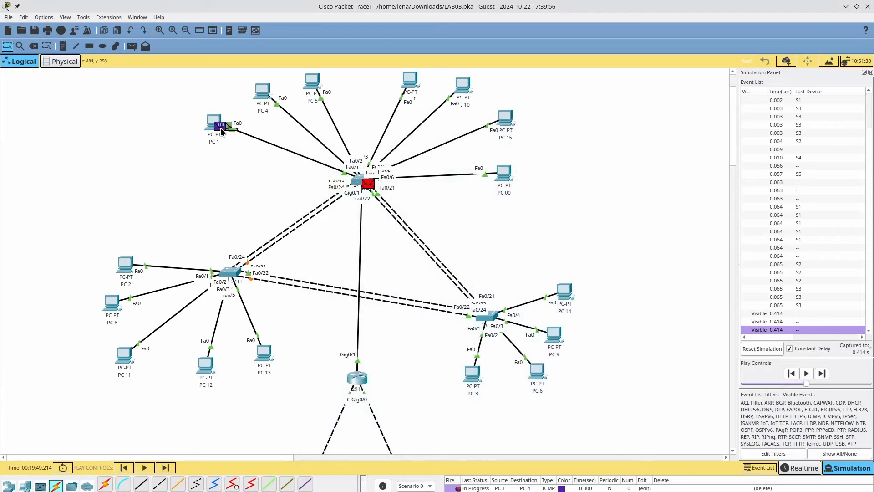
left_click(221, 127)
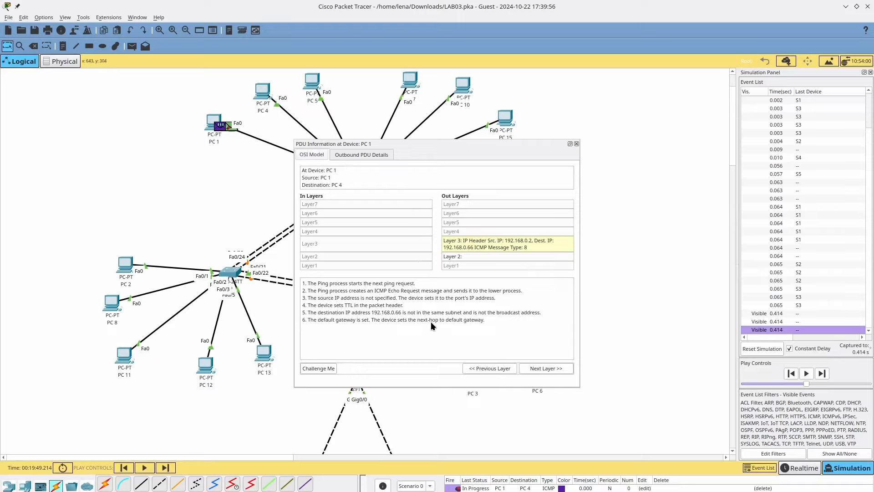
- Play the simulation at maximum speed until the PC 1 to PC 4 ping fails
left_click(576, 144)
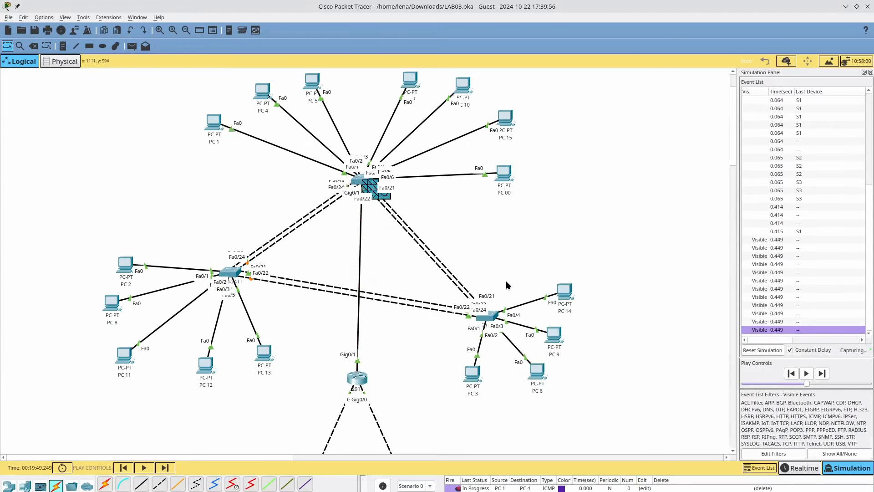
left_click(144, 468)
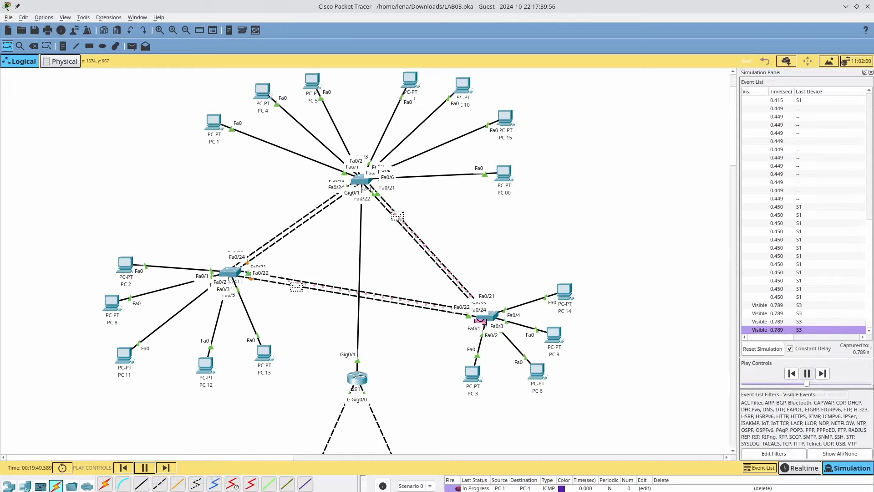
left_click(872, 384)
left_click(872, 383)
left_click(872, 384)
left_click(872, 383)
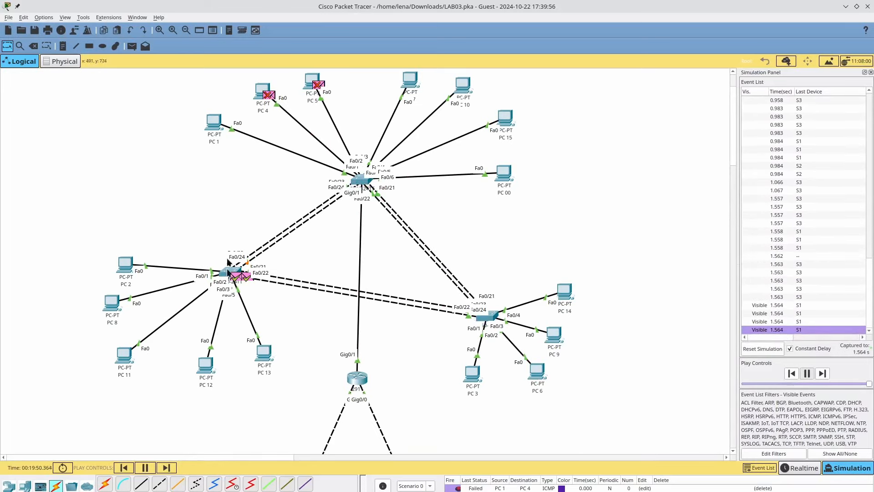
- Add a simple PDU from PC 1 to the router and open PC 1
left_click(132, 46)
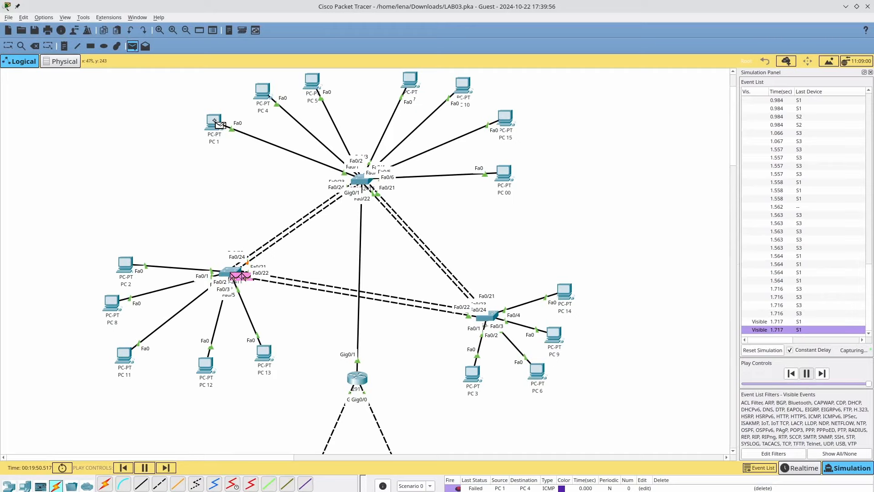
left_click(364, 375)
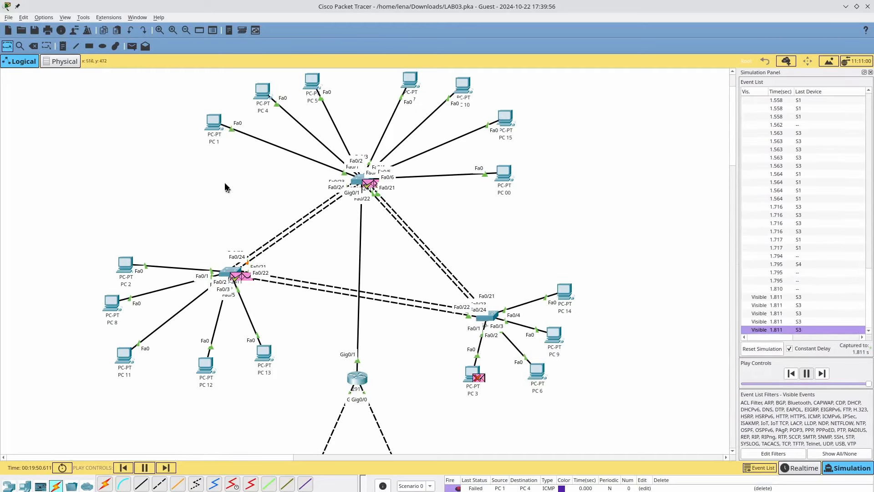
left_click(214, 122)
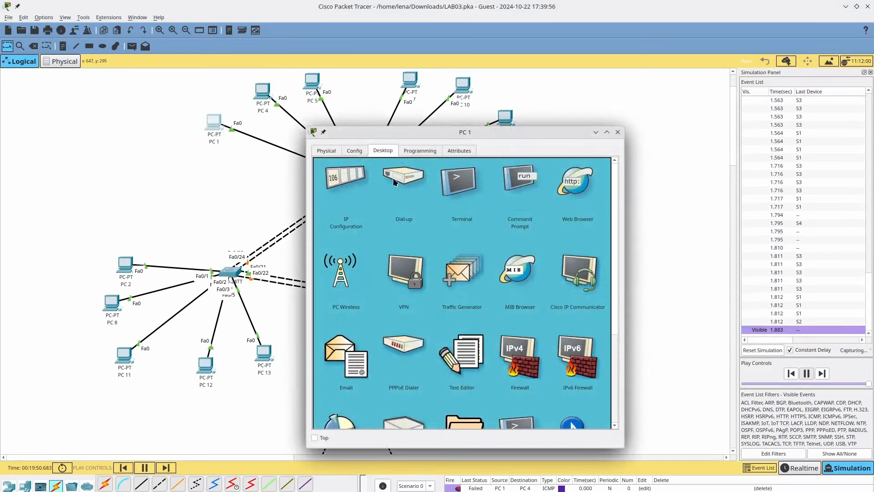
- From PC 1's command prompt, ping the gateway 192.168.0.1
left_click(356, 193)
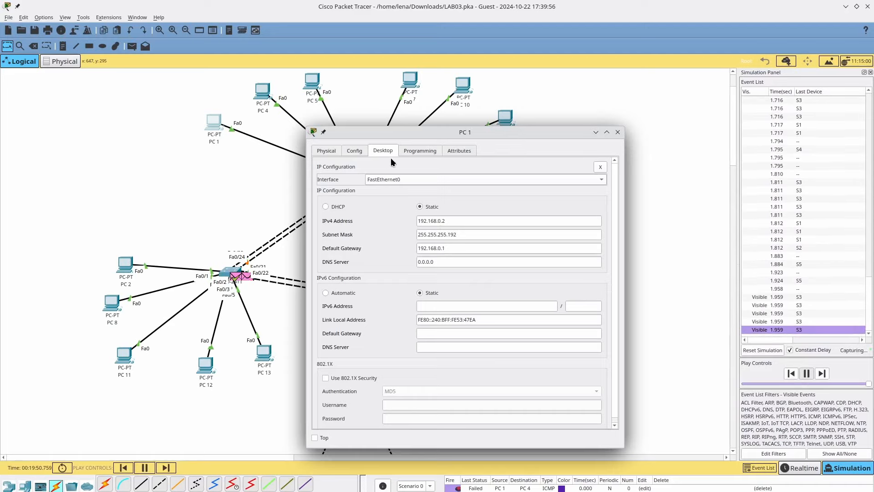
left_click(414, 155)
left_click(360, 154)
left_click(384, 152)
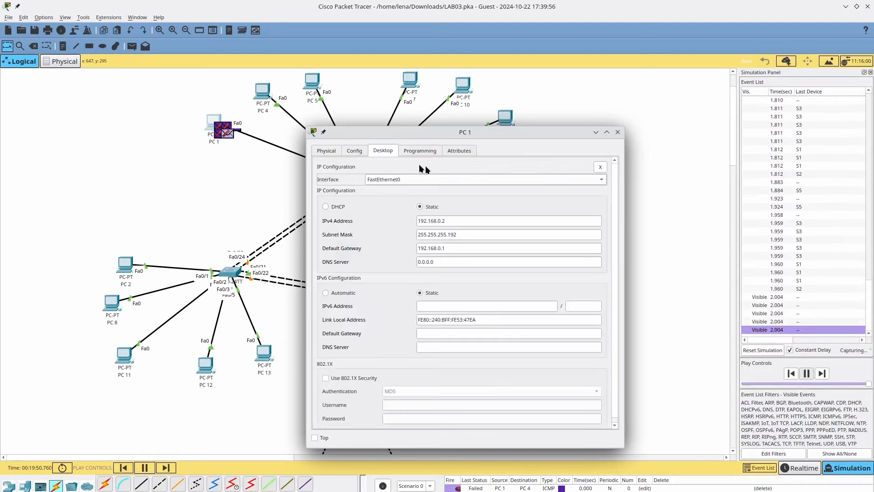
key("Escape")
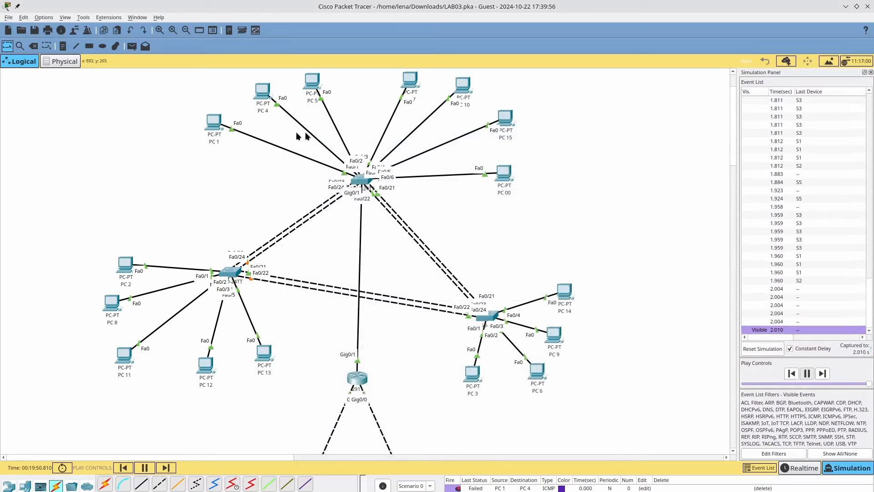
left_click(217, 127)
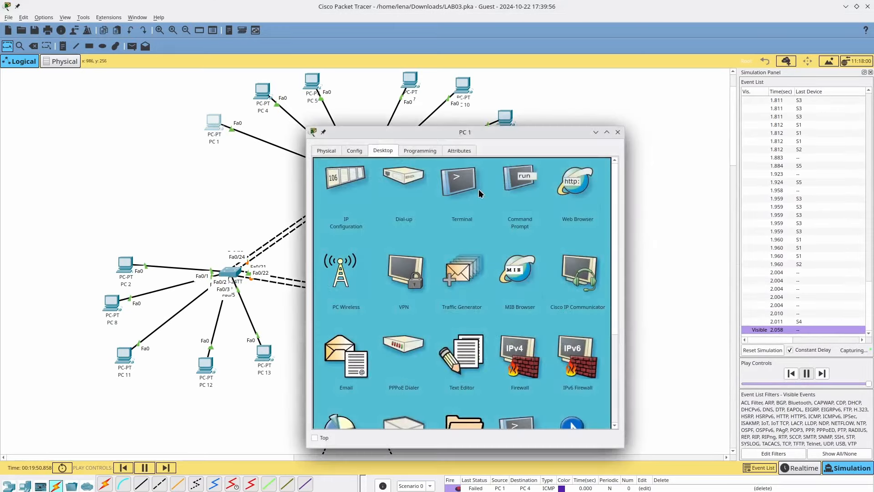
left_click(508, 191)
type("pin")
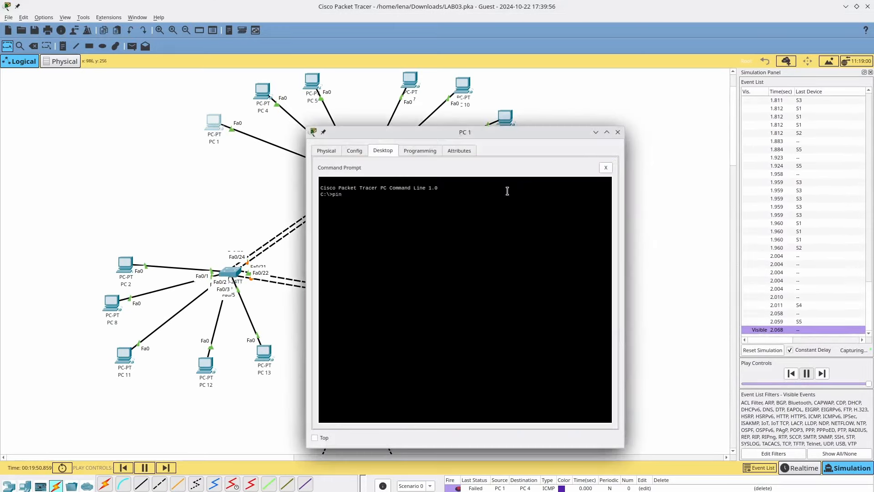
type("g 192.168")
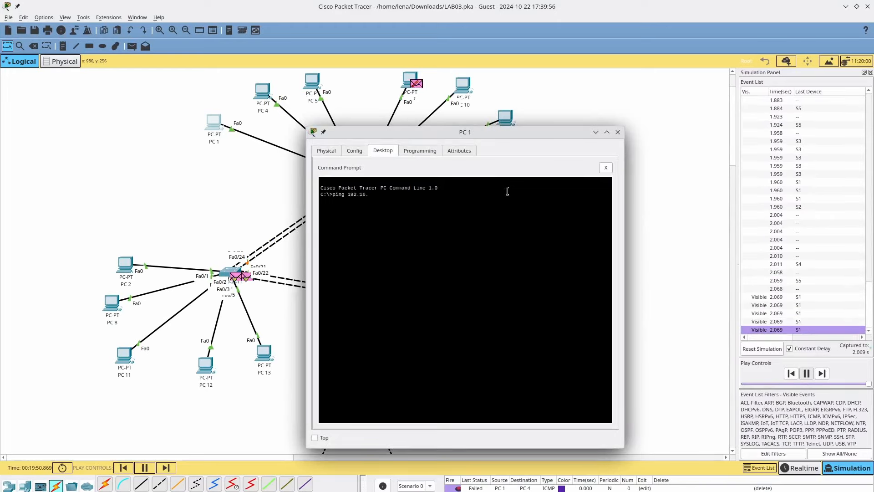
type(".1")
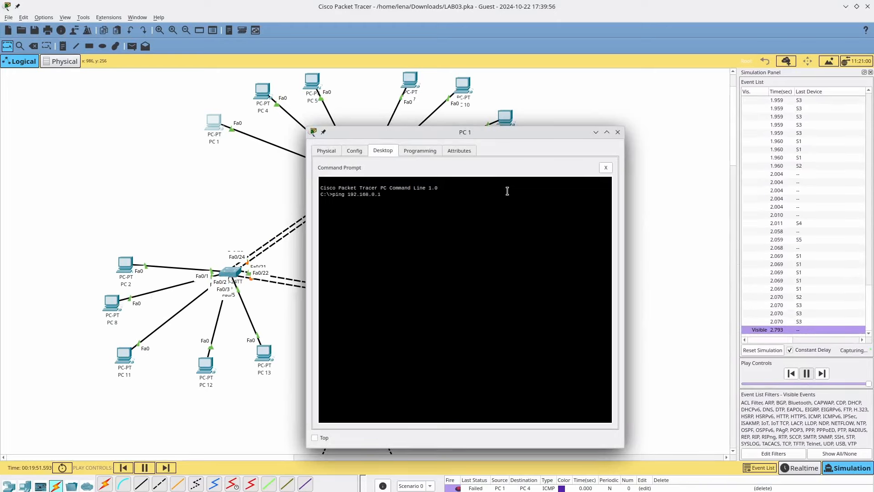
type("0.1")
key("Return")
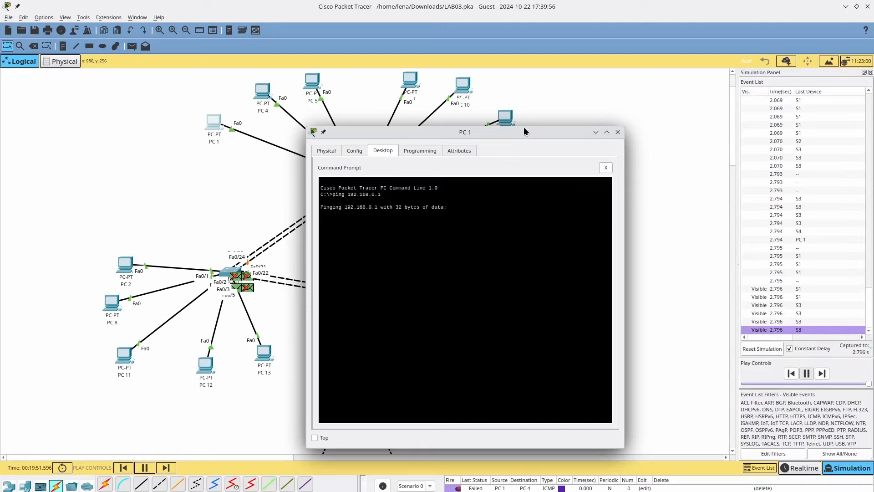
- Interrupt and rerun the ping to 192.168.0.1 with the topology visible
left_click_drag(524, 131, 756, 97)
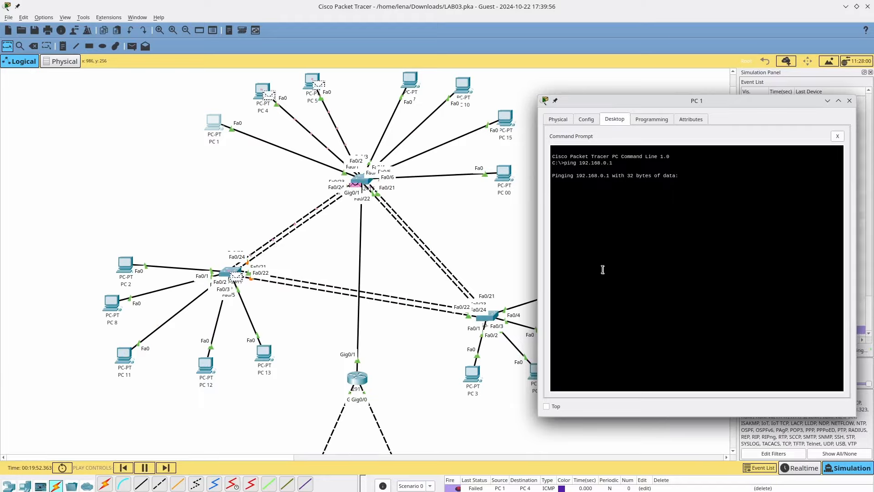
key("ctrl+c")
key("Return")
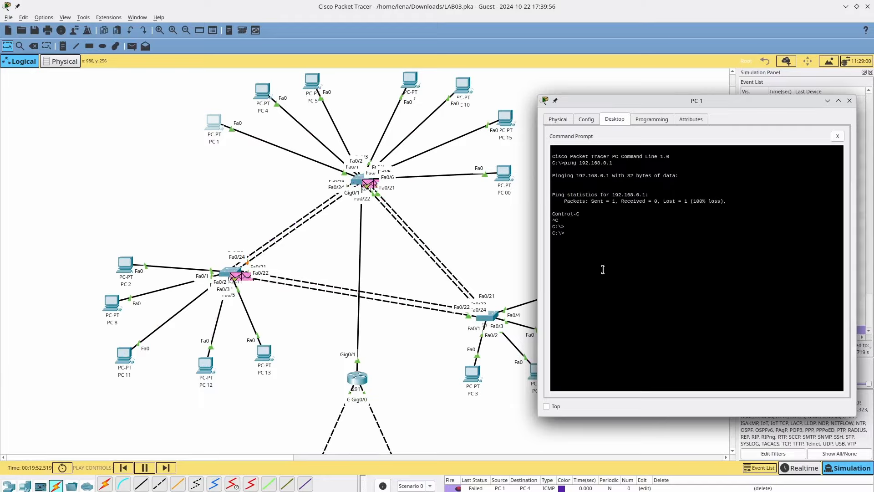
key("Up")
key("Return")
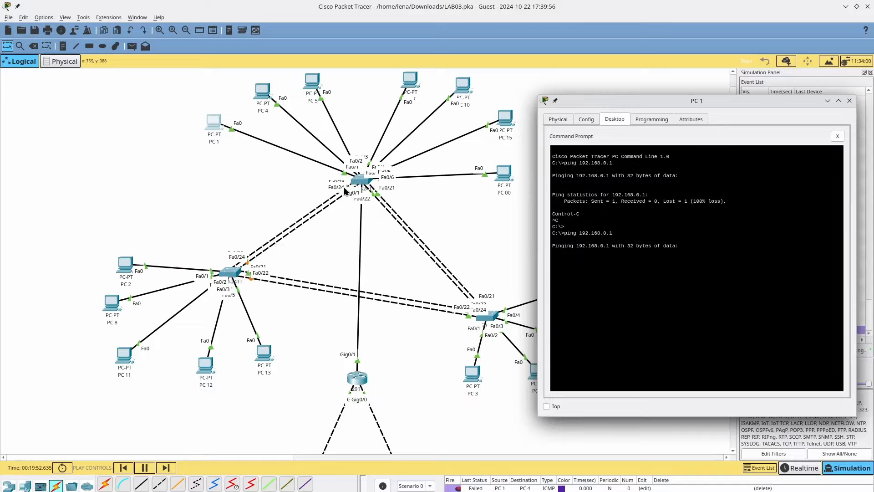
- Return to realtime mode and move PC 1's command prompt behind the main window
left_click(804, 469)
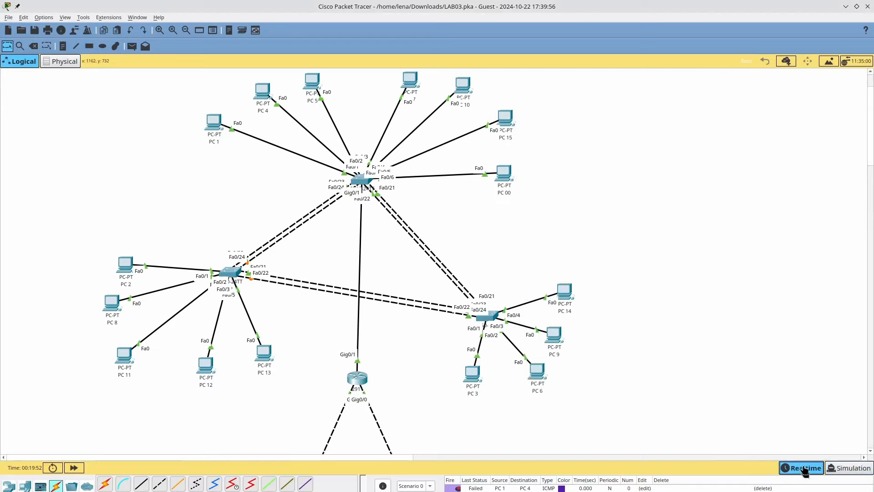
key("alt+Tab")
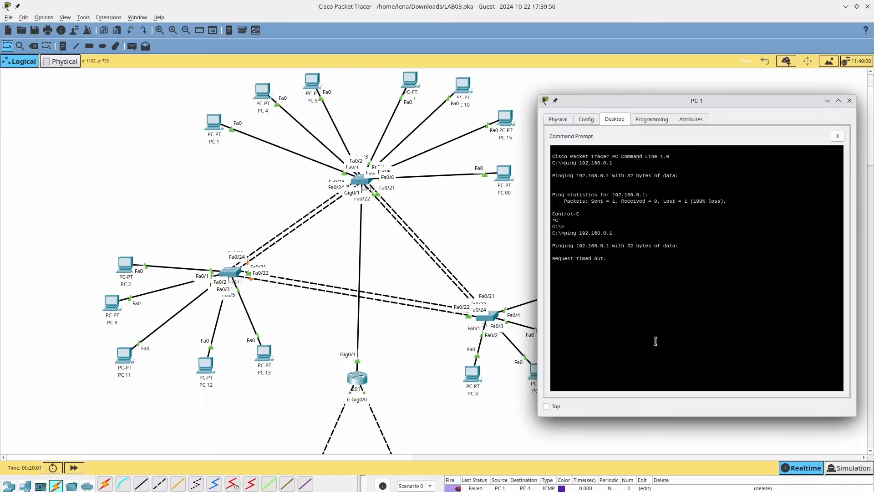
left_click(358, 180)
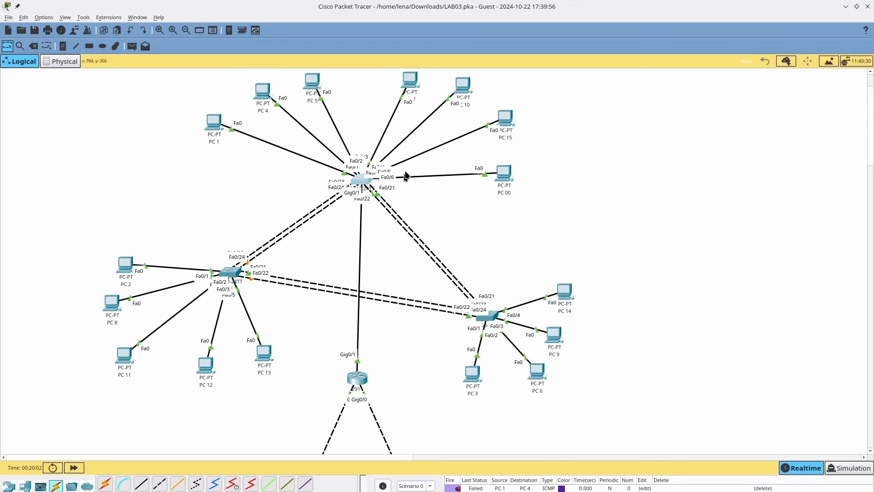
- Log into S1's console and enter privileged mode with the enable password
left_click(381, 152)
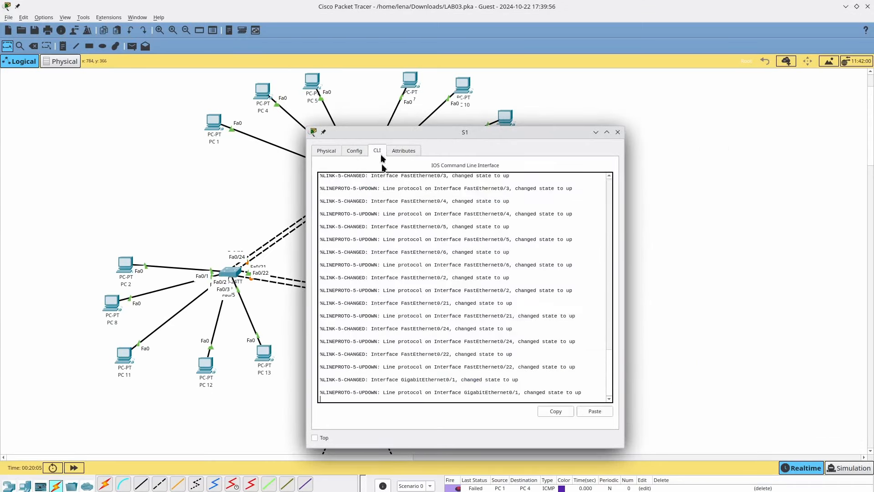
key("Return")
key("Return")
key("Return")
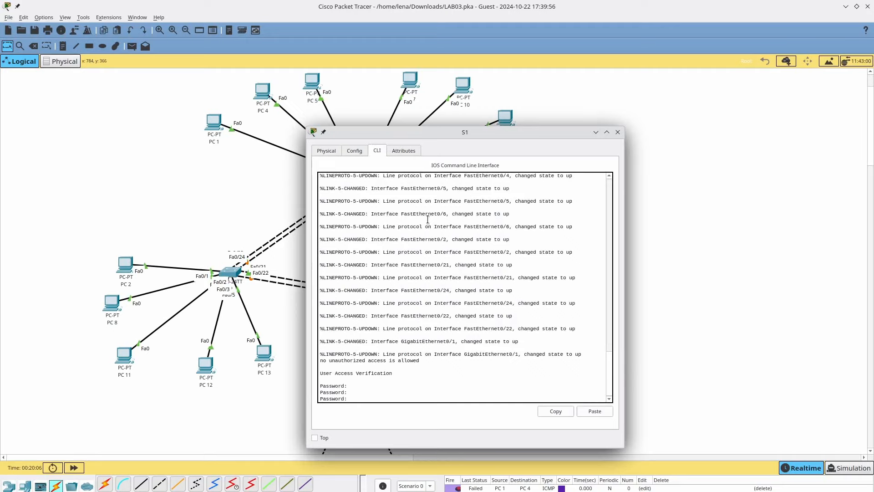
key("Return")
type("en")
key("Return")
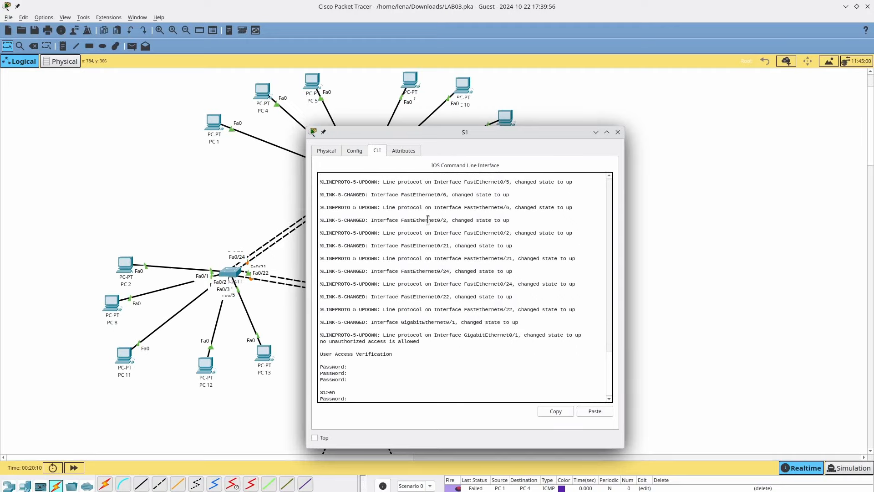
key("Return")
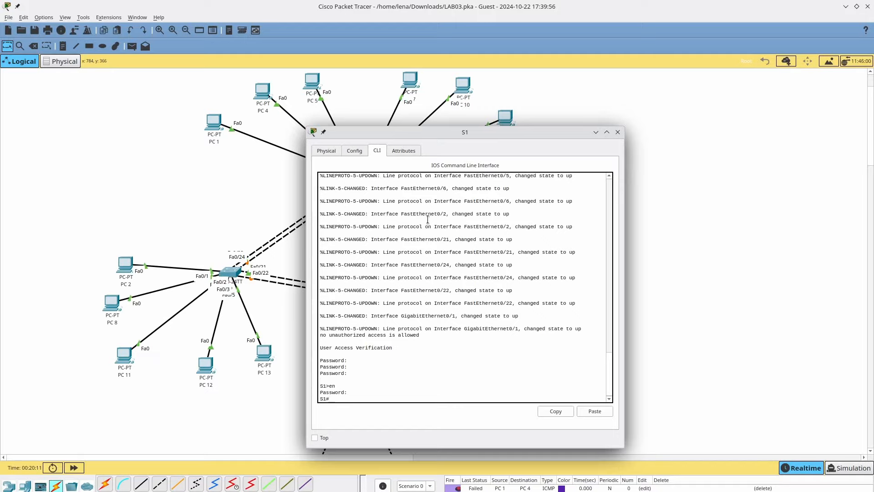
- List S1's VLANs, including native VLAN 75, then enter global configuration mode with conf term
type("sho")
type("w c")
key("BackSpace")
key("Tab")
key("Tab")
type("?")
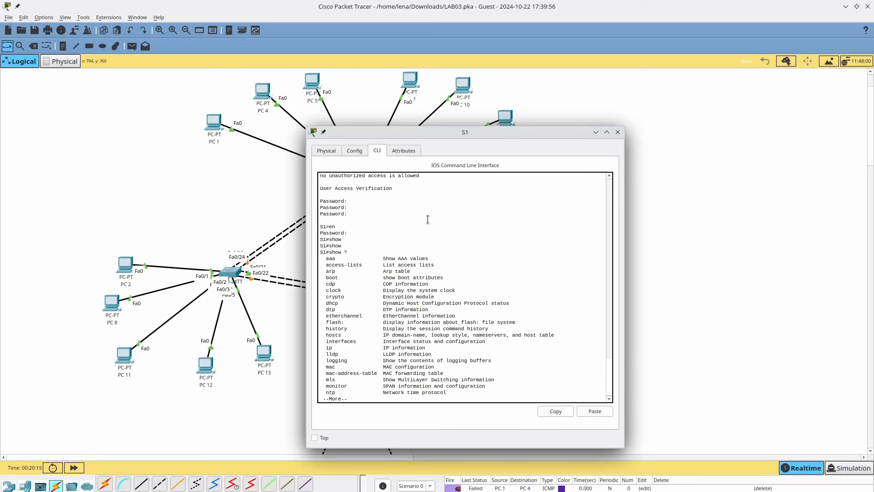
key("space")
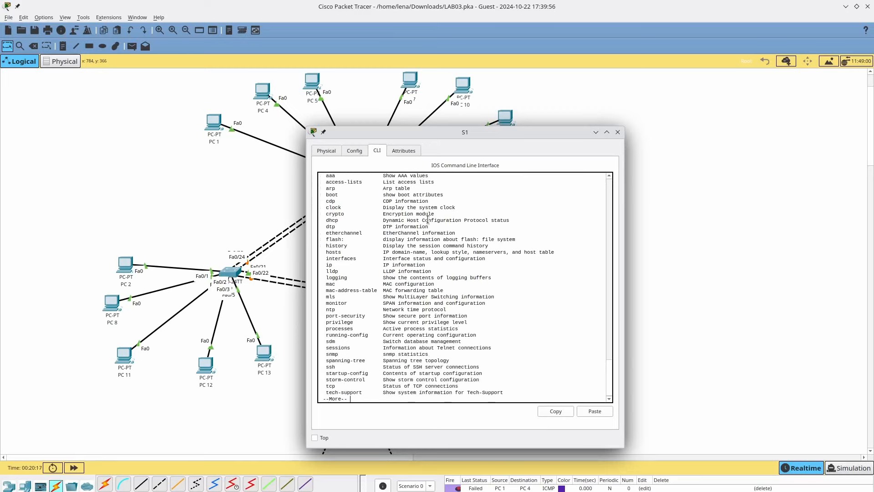
key("space")
key("Return")
key("Return")
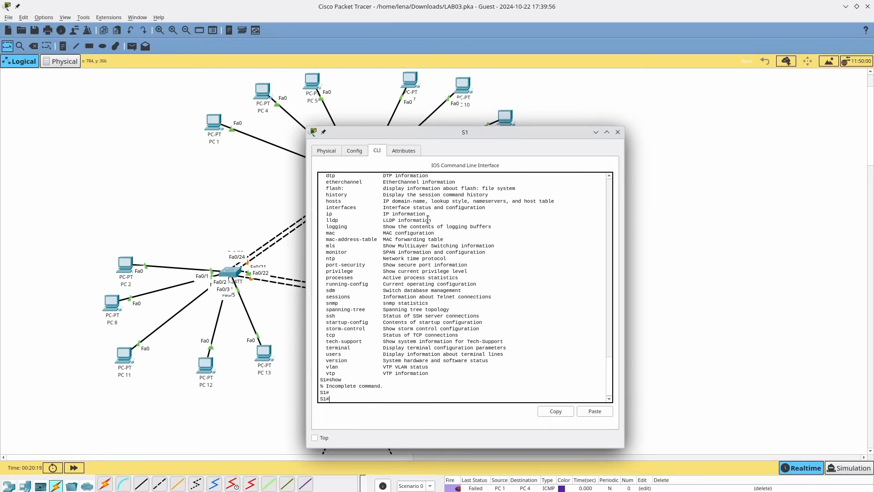
type("show l")
key("BackSpace")
key("Return")
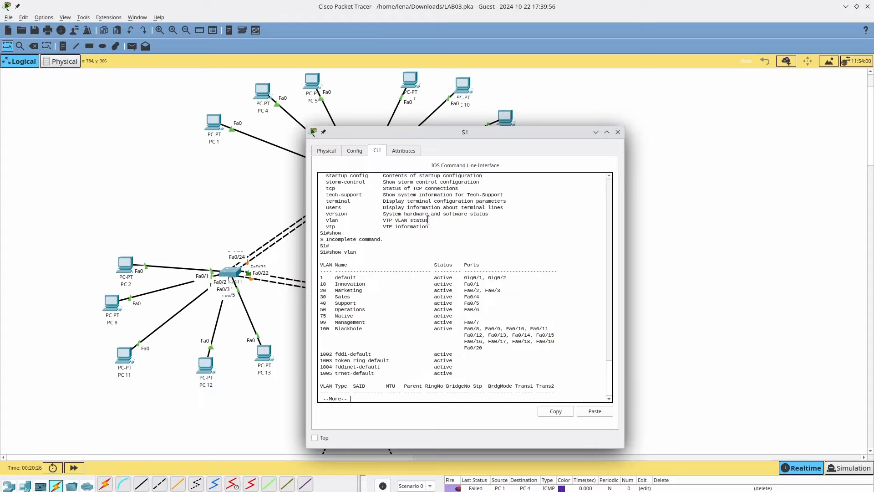
key("q")
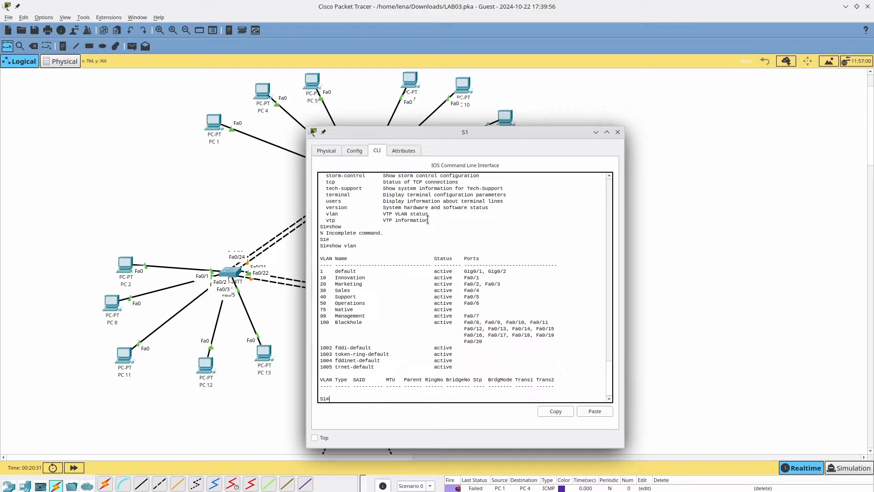
type("conf term")
key("Return")
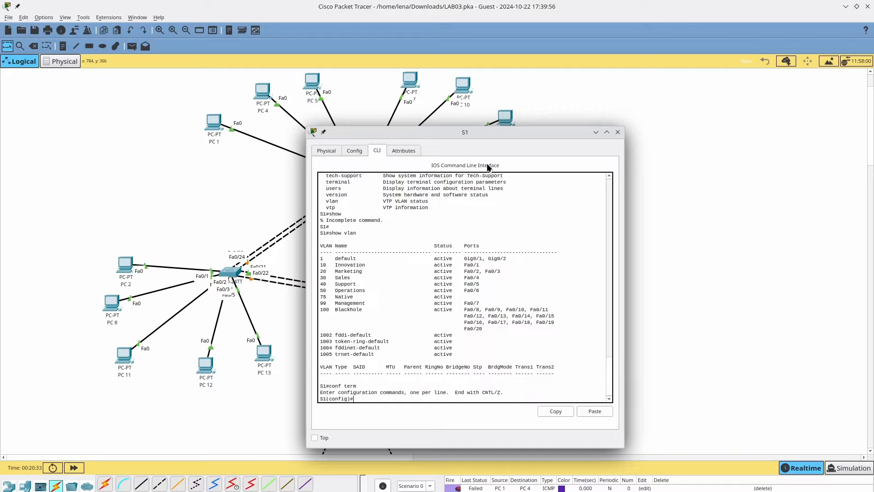
- Select S1's interface G0/1 and set it to switchport mode trunk
left_click_drag(491, 129, 649, 140)
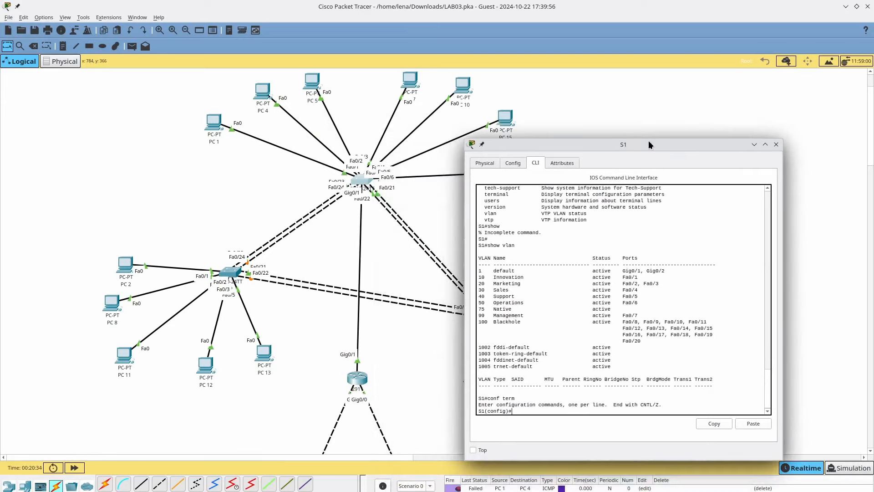
type("snt g0/1")
key("Return")
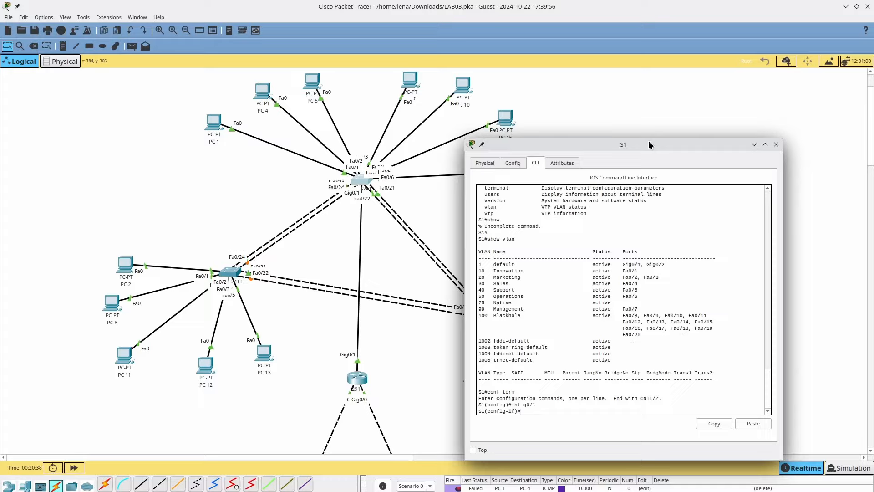
type("switchport mode trunk")
key("Return")
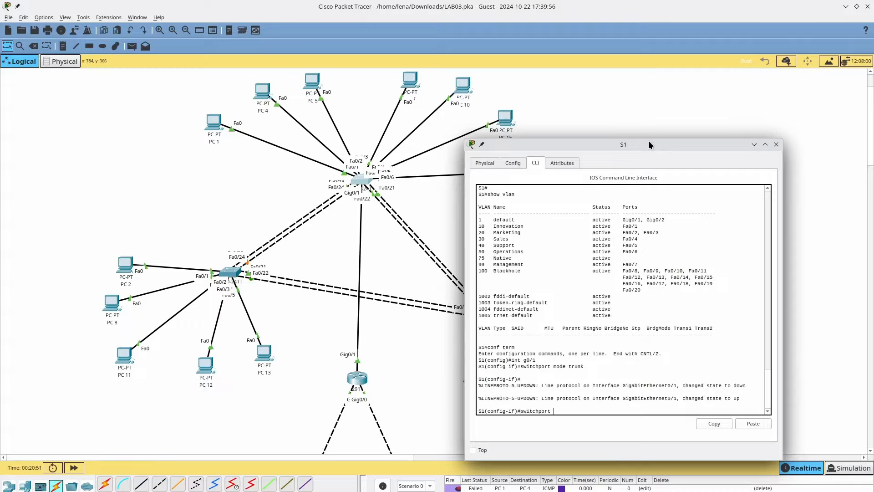
- Set G0/1's trunk native VLAN to 75, allow all VLANs, and close the S1 console
type("nk n")
key("Tab")
type("v")
key("Tab")
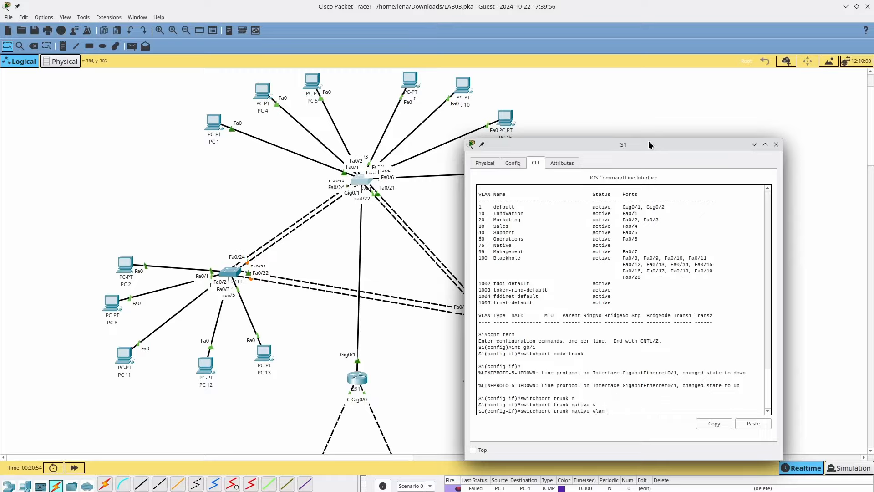
type("75")
key("Return")
key("Up")
key("BackSpace")
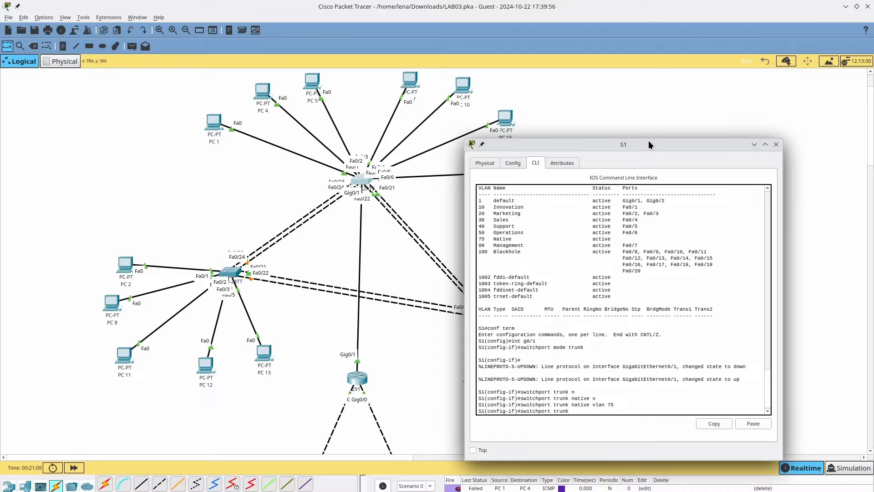
type("al")
key("Tab")
key("Tab")
key("Tab")
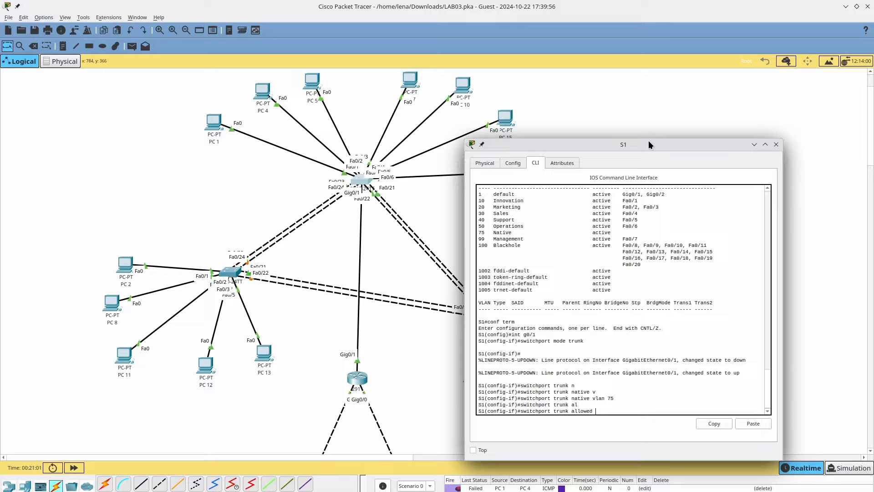
type("all")
key("Return")
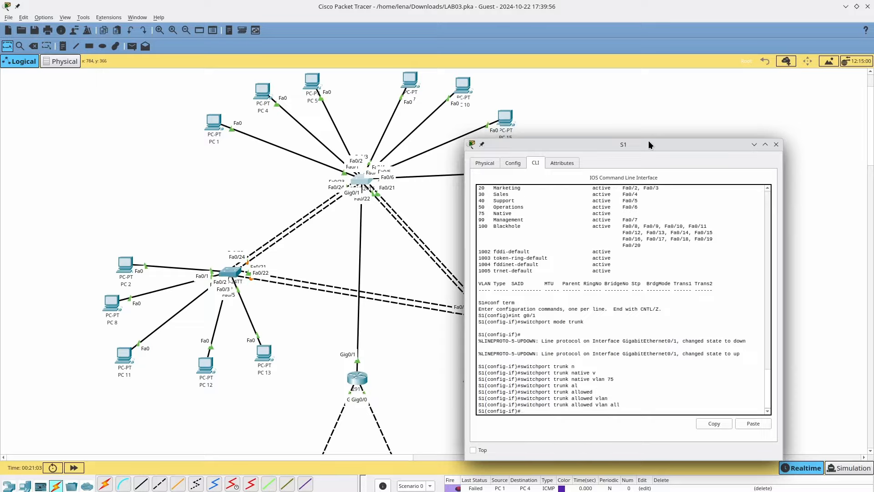
left_click(344, 186)
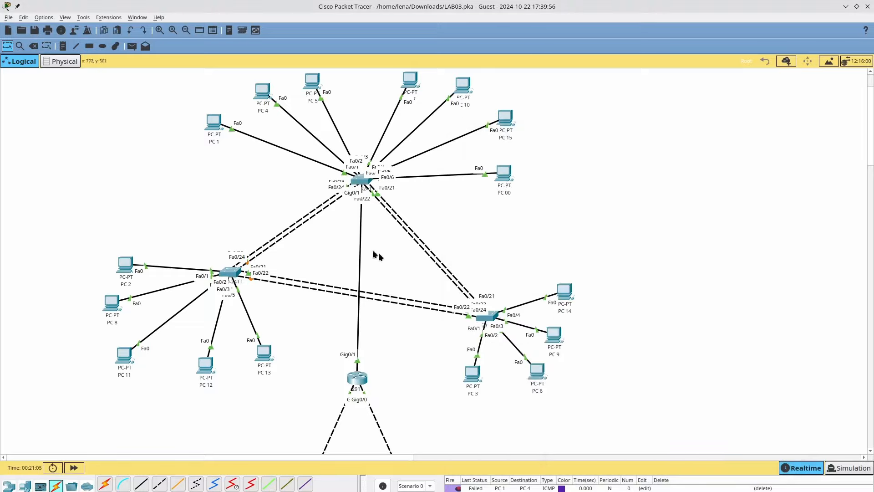
- Rerun ping 192.168.0.1 from PC 1, now receiving 3 of 4 replies
left_click(214, 127)
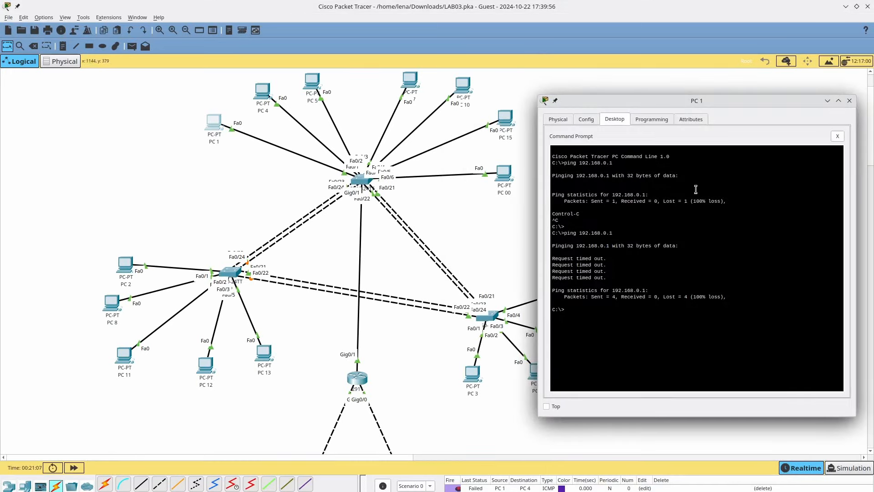
key("Up")
key("Return")
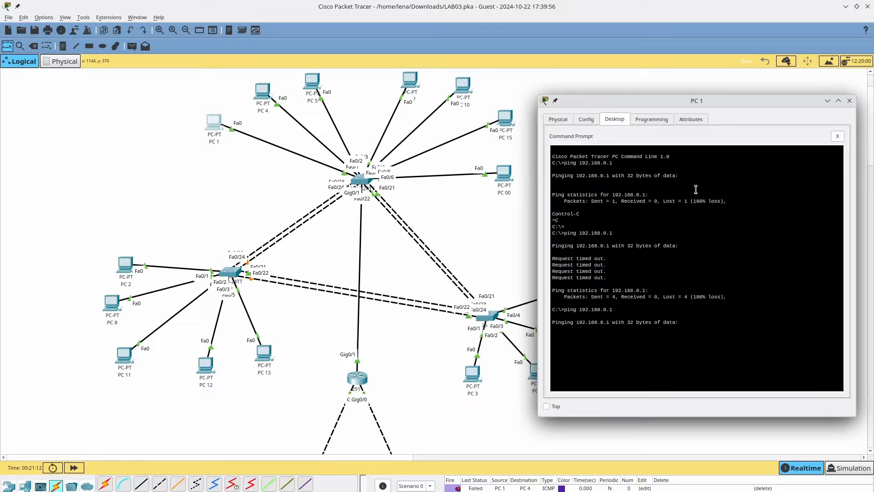
left_click(838, 465)
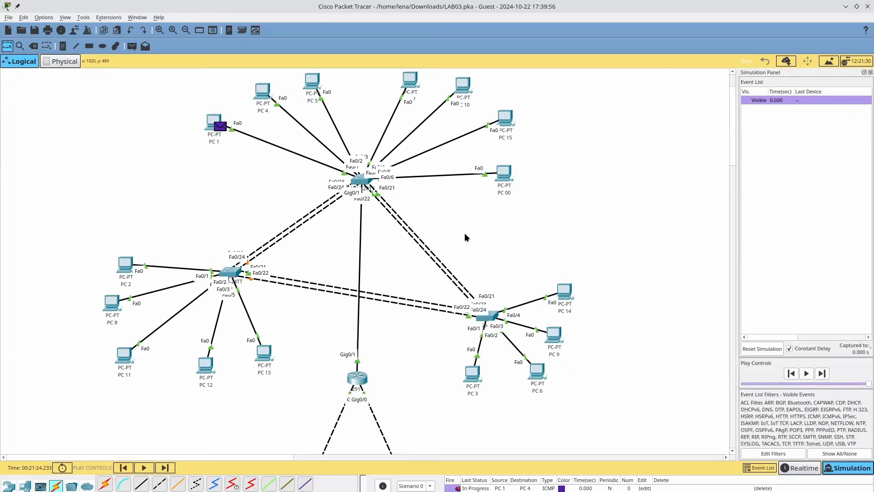
key("alt+Tab")
- Switch to Simulation mode and rerun the ping to capture its packets
left_click(351, 340)
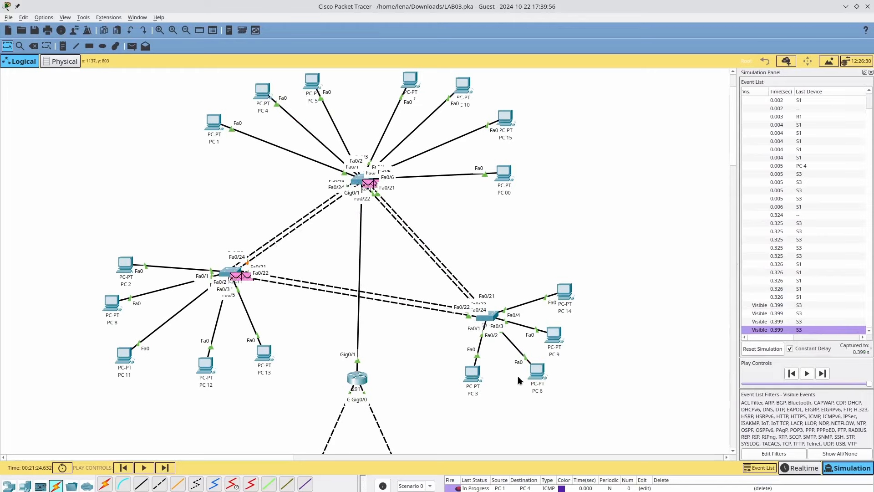
key("alt+Tab")
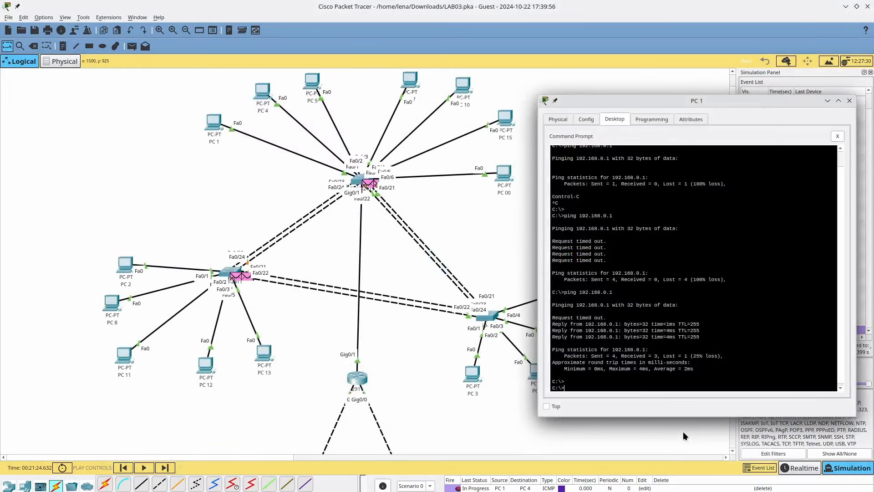
key("Up")
key("Return")
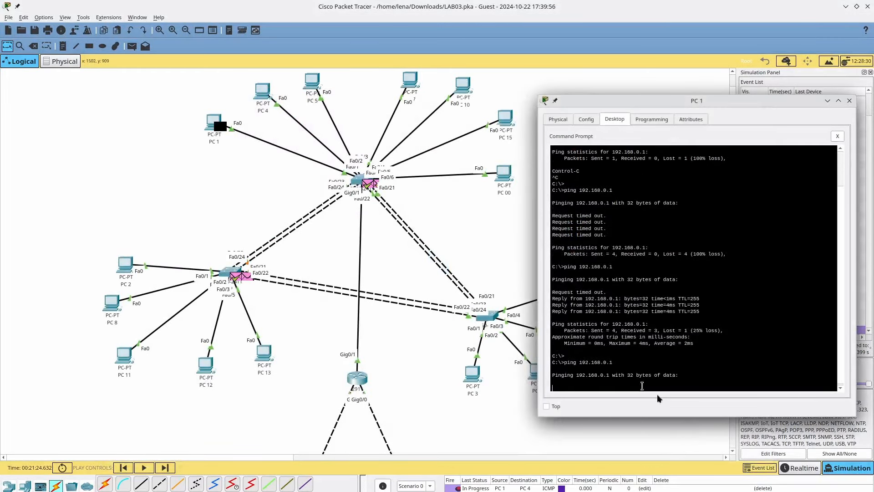
key("alt+Tab")
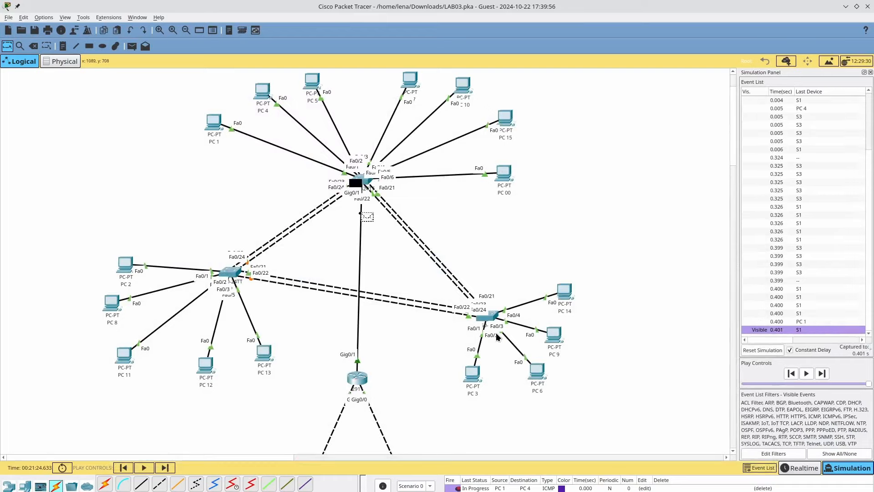
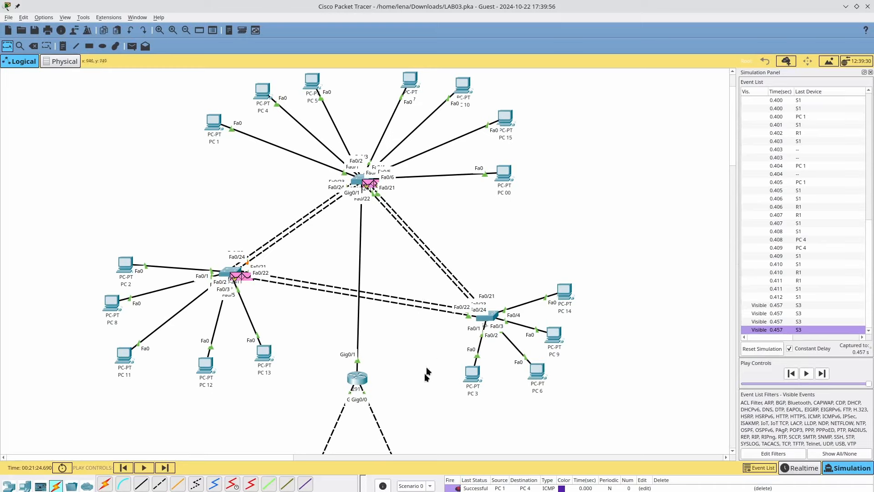
- Return Packet Tracer from Simulation to Realtime mode and bring up router R2's window
left_click(804, 468)
scroll(293, 308, "down", 3)
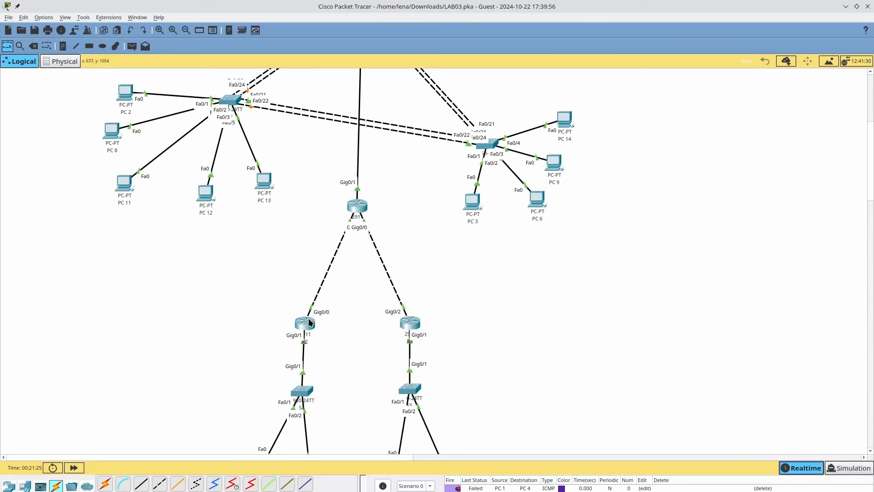
left_click(309, 319)
- Switch to the LAB 01 - Handouts document in Writer
key("alt+Tab")
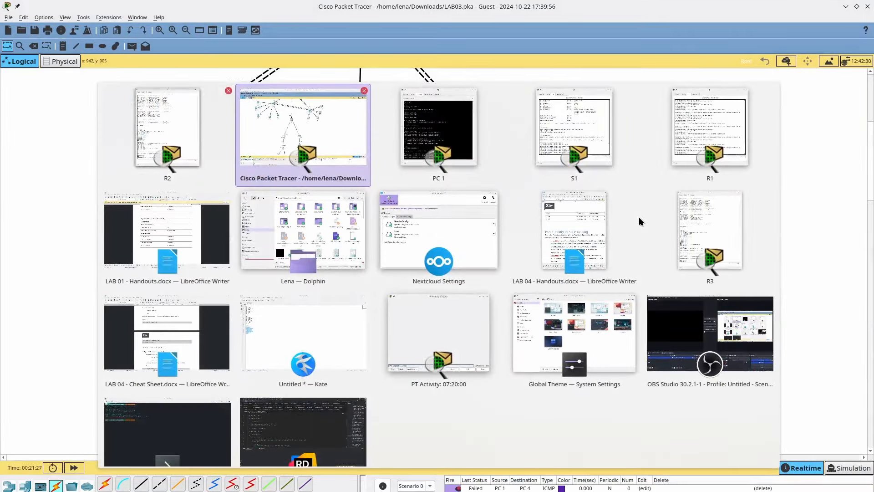
key("alt+Tab")
key("alt+Tab")
key("alt+Tab")
key("alt+shift+Tab")
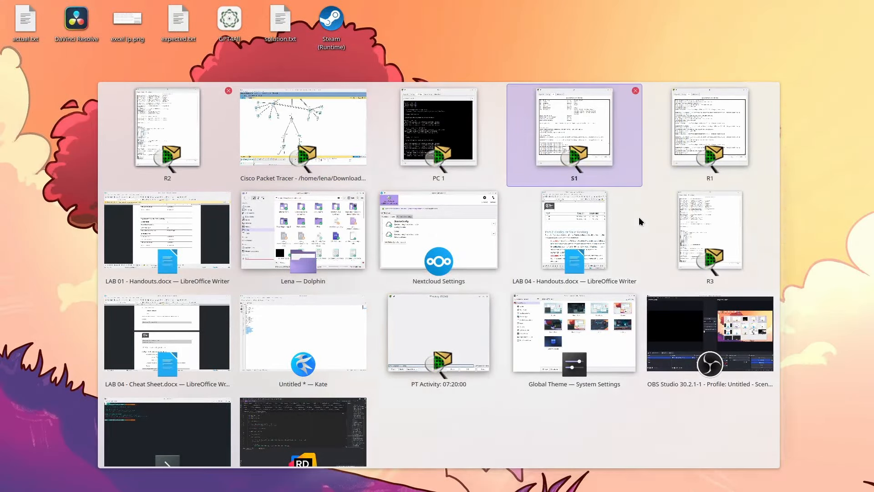
key("alt+shift+Tab")
key("alt+Tab")
key("alt+Tab")
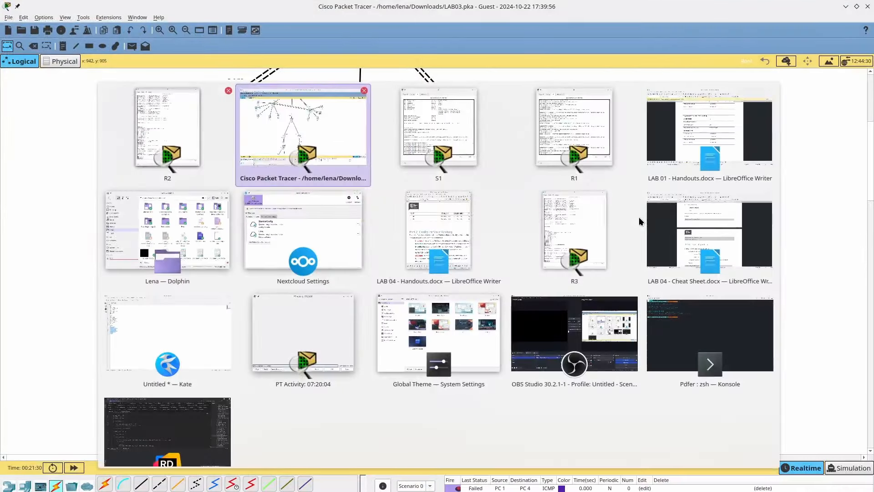
key("alt+Tab")
key("alt+Tab")
key("alt+Tab")
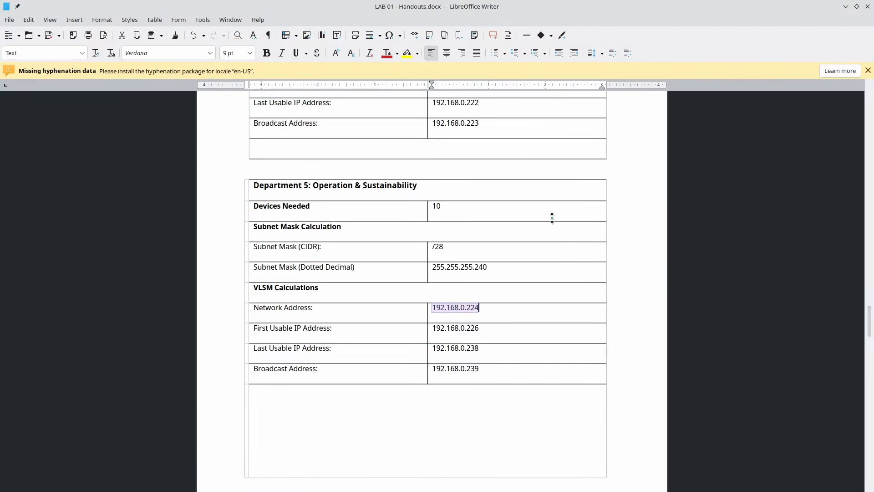
- Bring up LAB 04 - Handouts and scroll to Part 2: Configure Static Routing
key("alt+Tab")
key("alt+Tab")
key("alt+Tab")
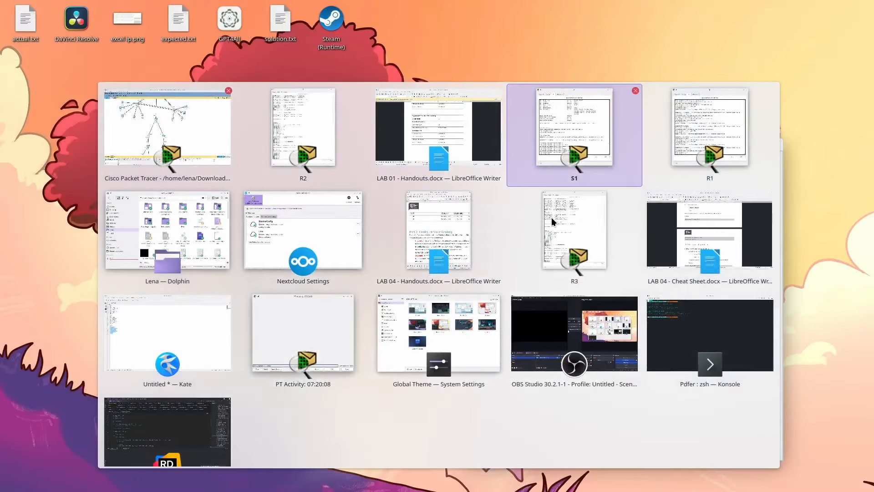
key("alt+Tab")
key("alt+Tab")
key("alt+Tab")
key("alt+Tab")
key("alt+Tab")
key("alt+Tab")
key("alt+shift+Tab")
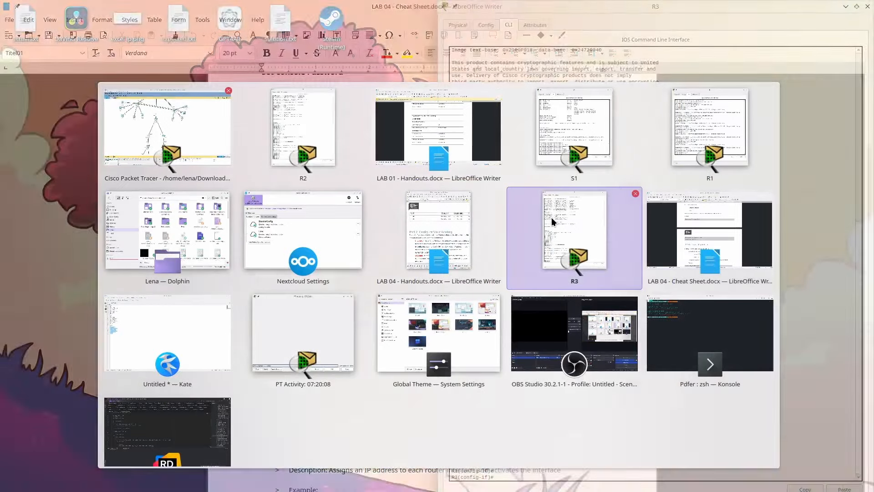
key("alt+shift+Tab")
scroll(227, 240, "down", 5)
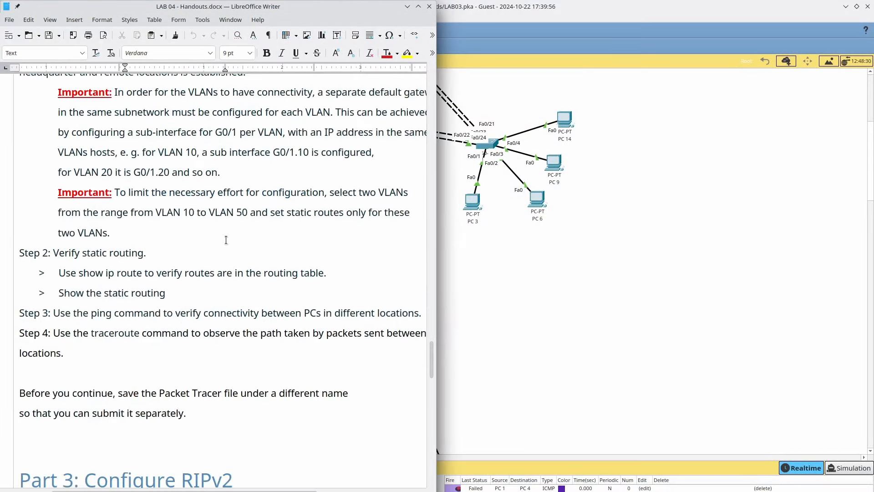
scroll(226, 240, "down", 1)
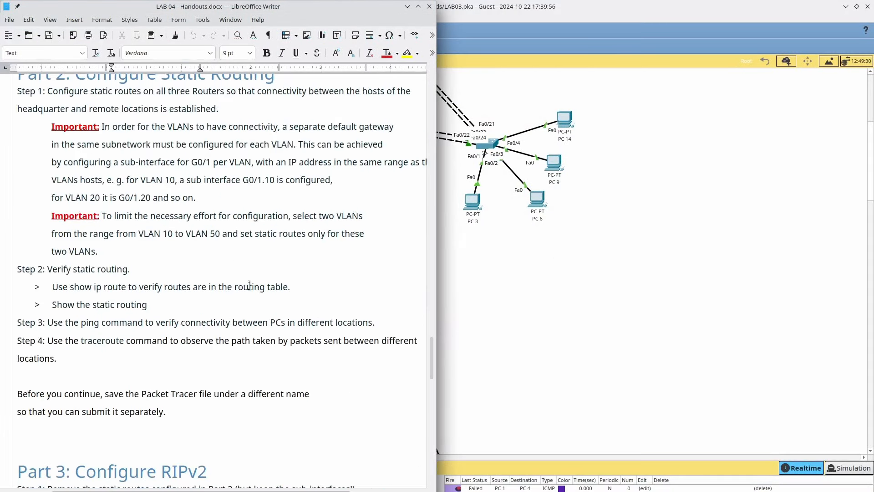
- Highlight the sub-interface and show ip route instructions while reading the handout
left_click_drag(203, 255, 177, 180)
left_click(189, 217)
left_click_drag(189, 217, 201, 156)
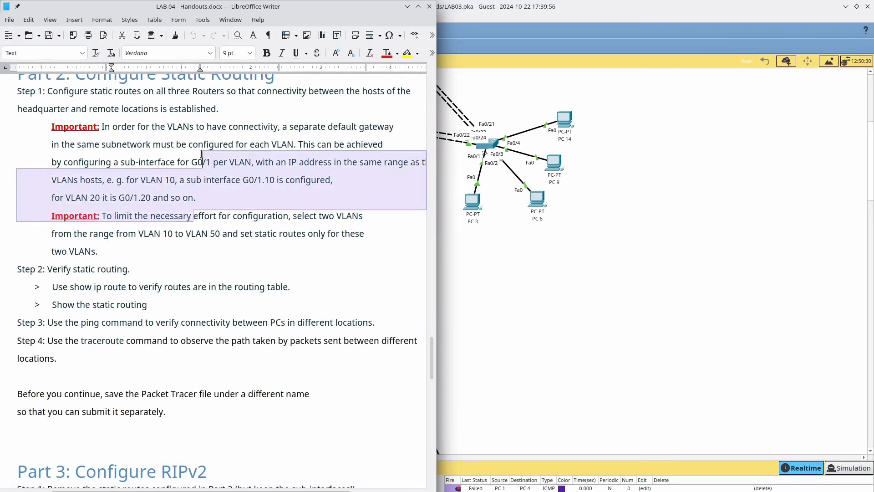
scroll(201, 153, "down", 5)
scroll(159, 156, "up", 2)
left_click(101, 171)
triple_click(100, 177)
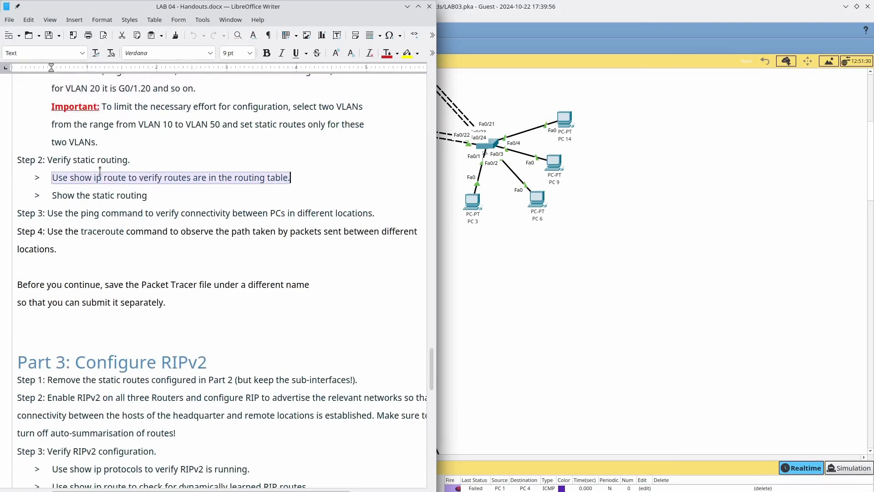
double_click(73, 194)
left_click_drag(74, 194, 68, 179)
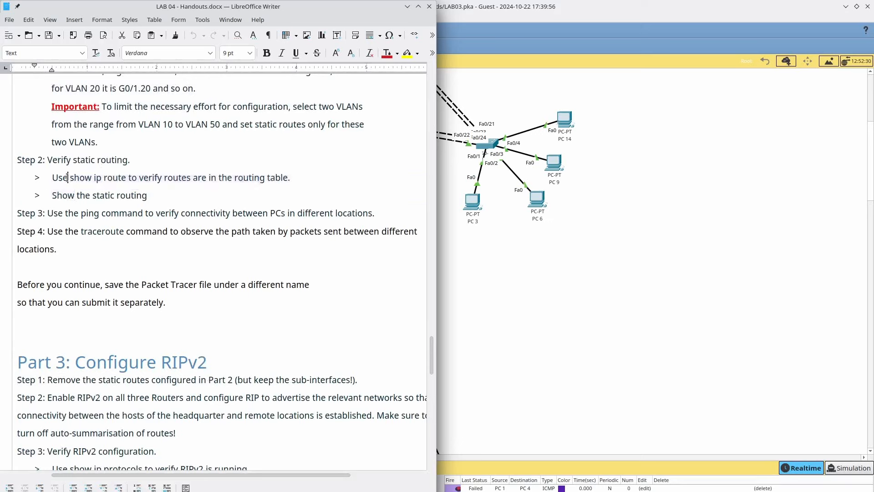
triple_click(68, 178)
- Review Step 1 of Part 2, then open router R3's window in Packet Tracer
scroll(67, 177, "up", 3)
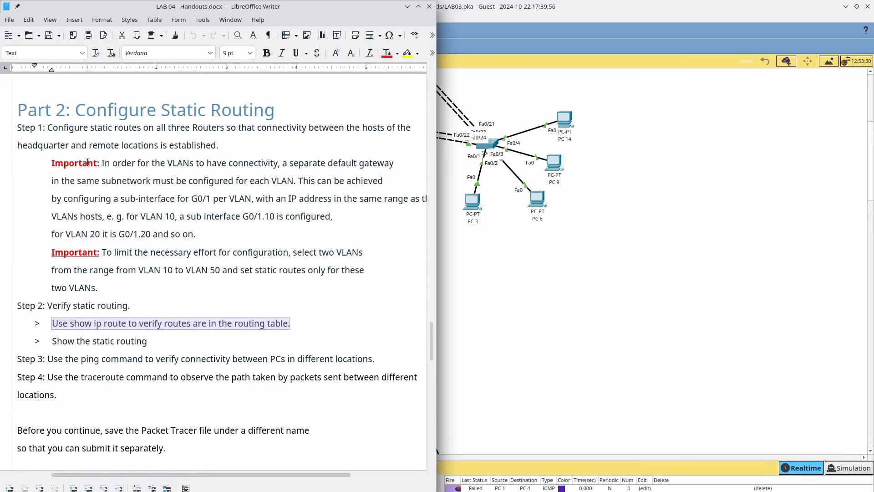
double_click(135, 145)
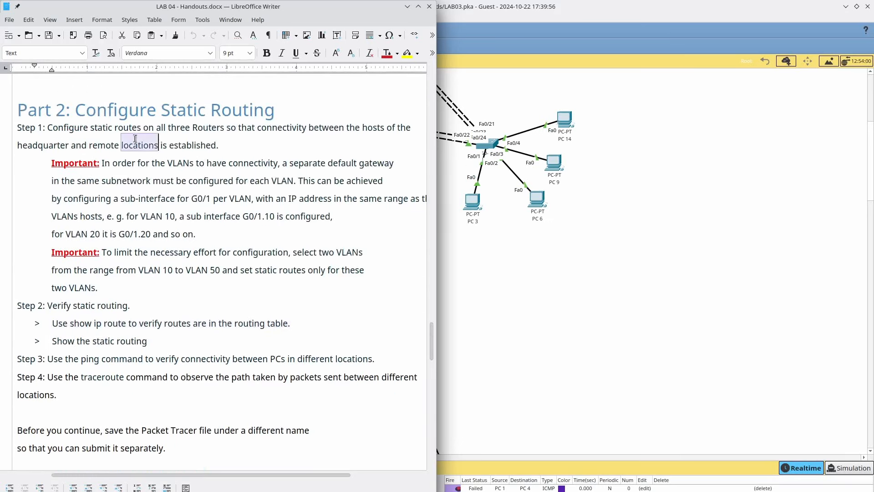
left_click(460, 298)
left_click(412, 325)
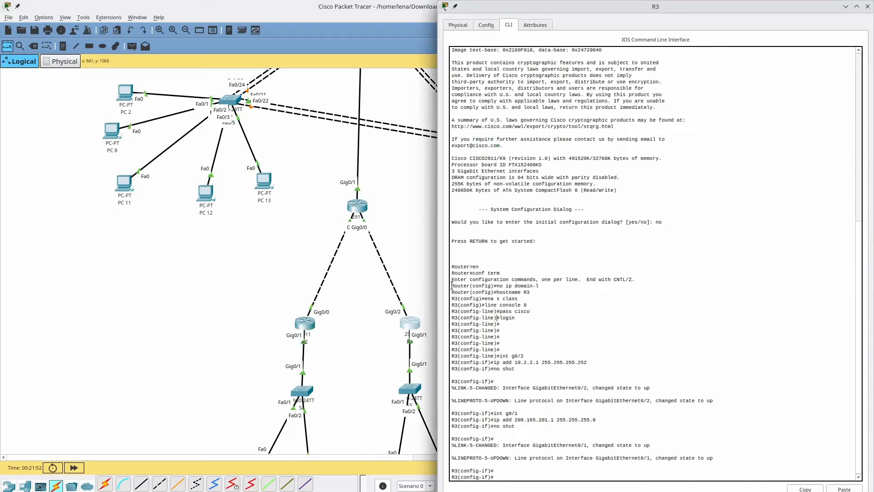
- Exit sub-interface configuration on router R1's CLI
left_click(365, 208)
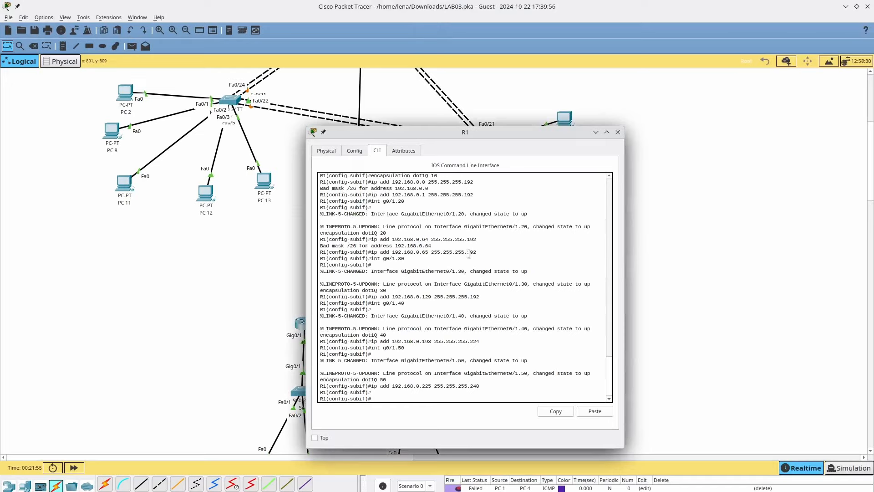
key("Return")
key("Return")
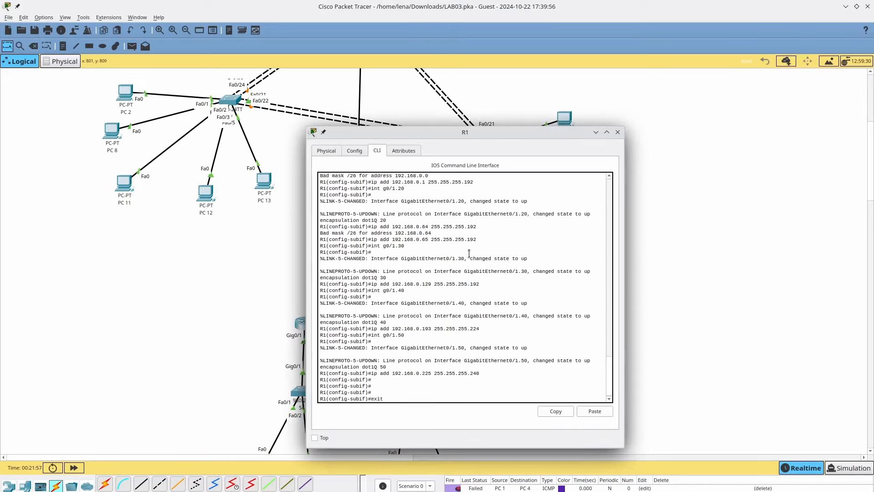
key("Return")
left_click(218, 250)
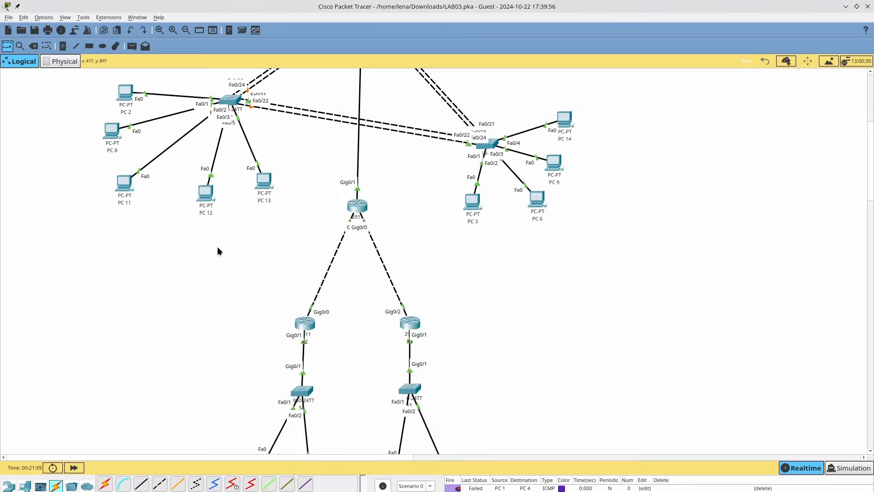
- Save the network under the new name LAB03_1.pka
key("ctrl+s")
key("Left")
key("Left")
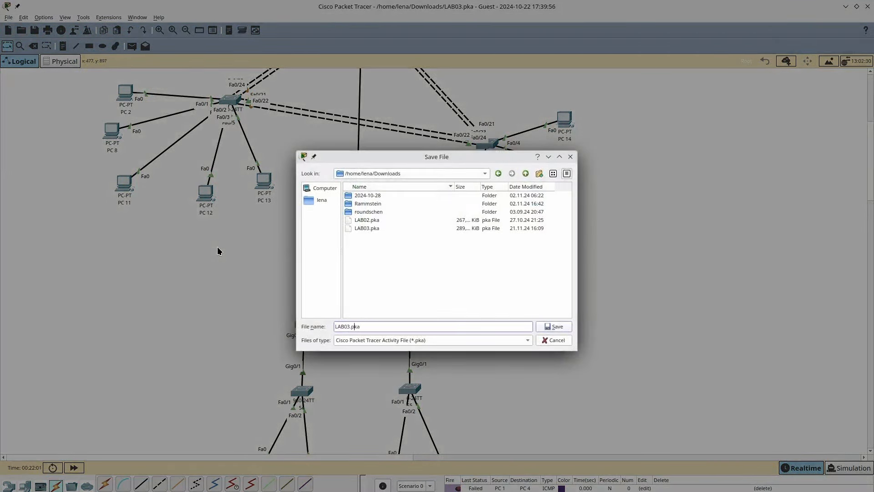
type("_1")
key("Return")
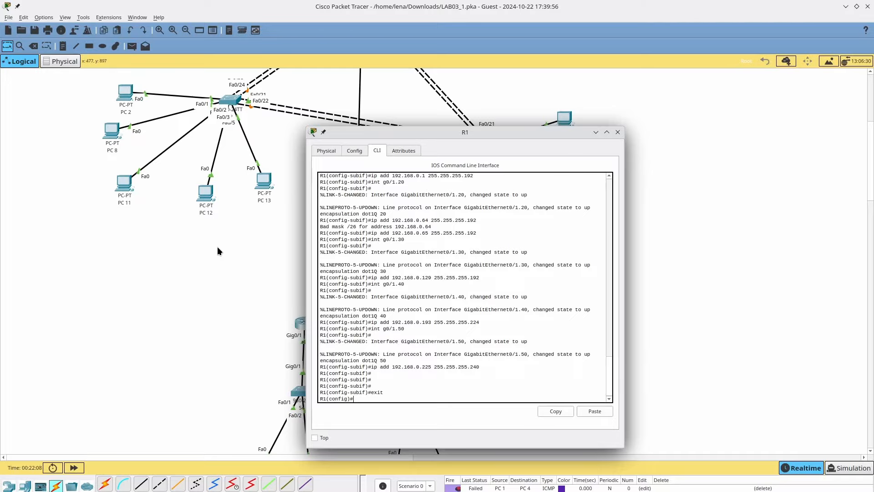
- Cycle through the open windows and return to the main Packet Tracer window
key("super+w")
left_click(536, 332)
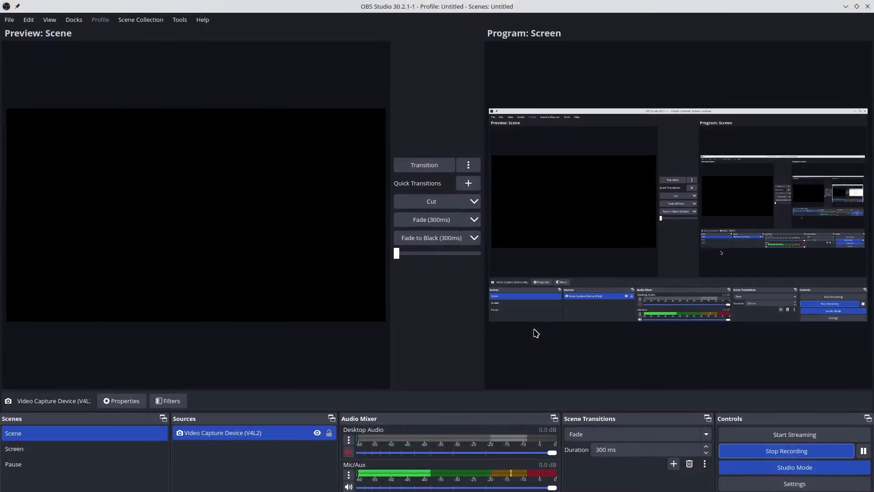
key("super+w")
left_click(562, 328)
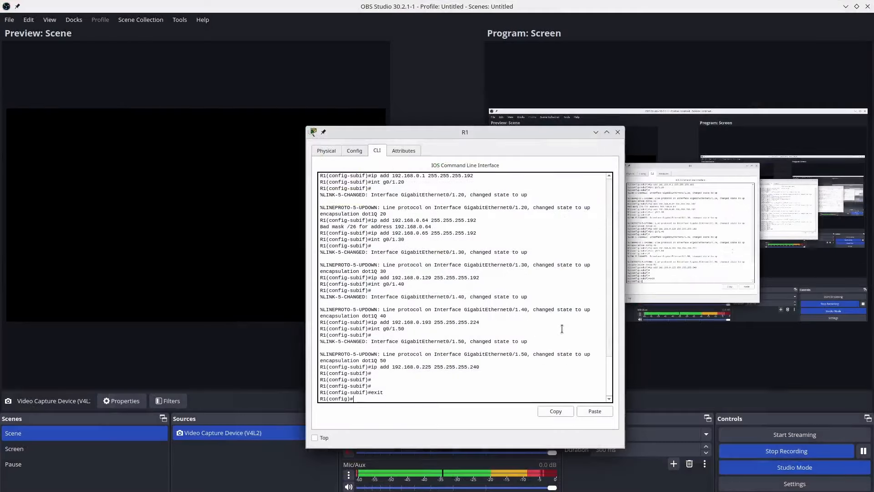
key("super+w")
key("Return")
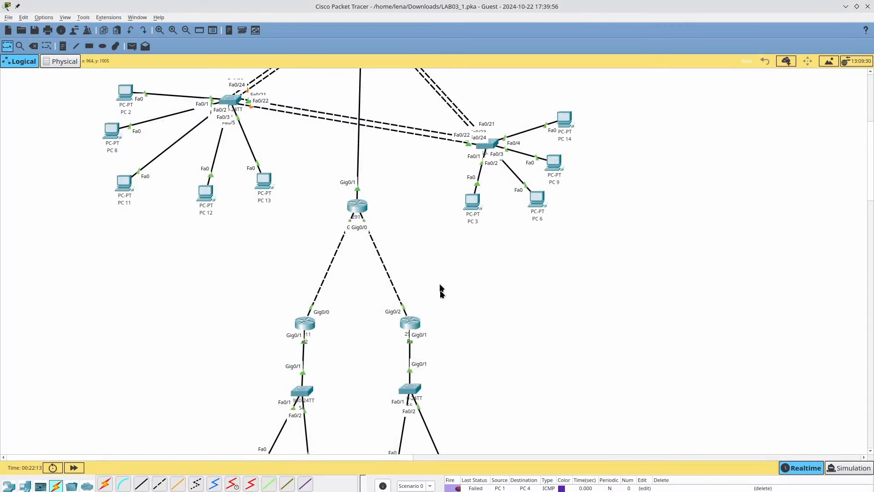
- Query R1's CLI command help with ? and move its window to the right
left_click(358, 207)
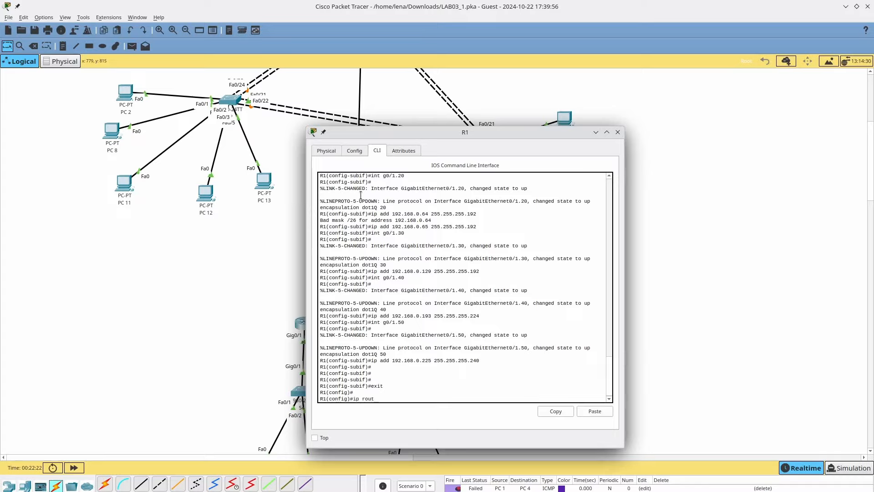
type("?")
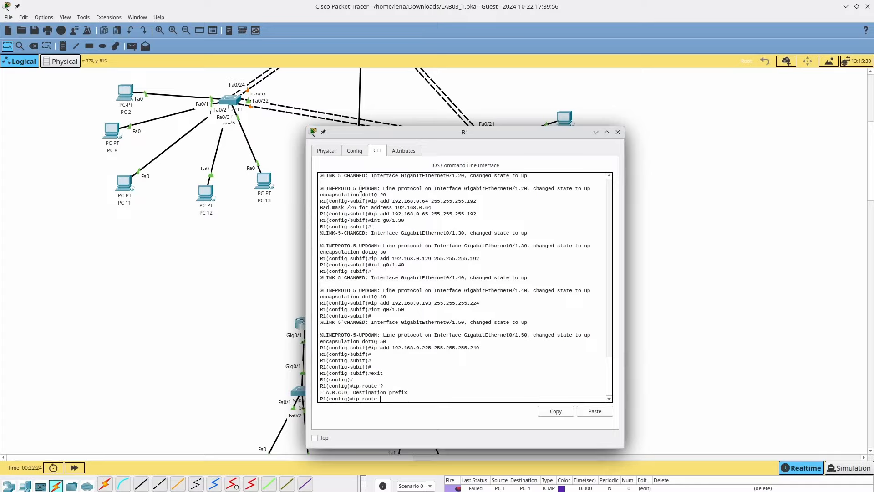
left_click_drag(375, 133, 556, 119)
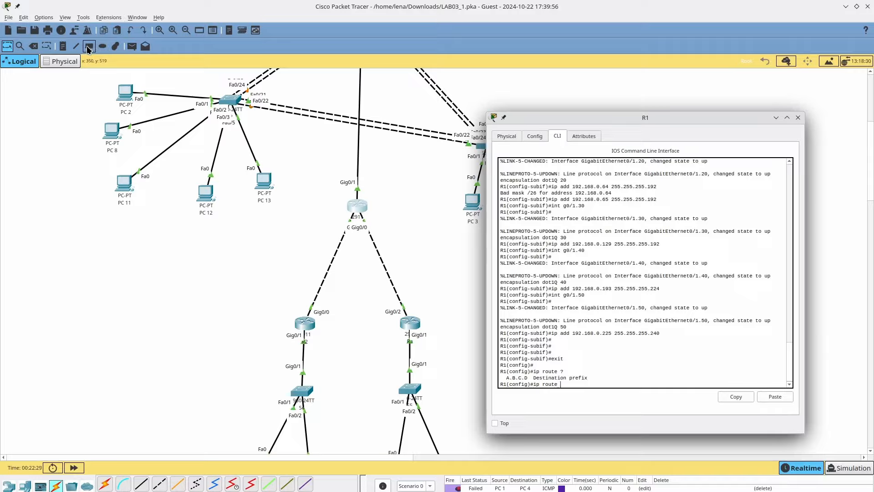
- Add a canvas note listing the subnets 192.168.0.0 through 192.168.0.224 with dotted masks
left_click(63, 46)
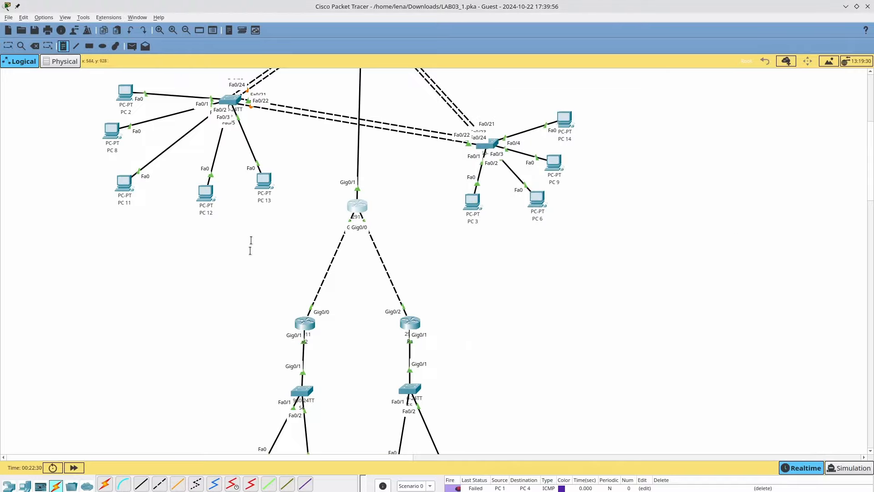
left_click(289, 143)
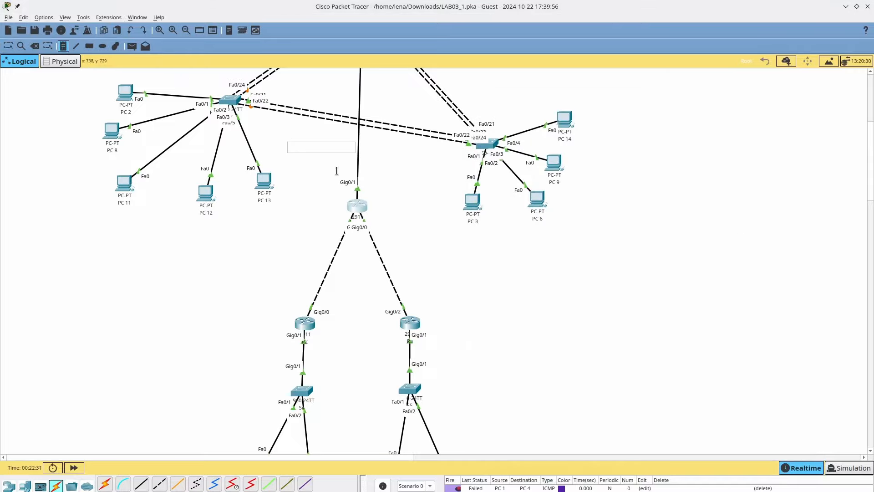
type("192.168.0.0/26")
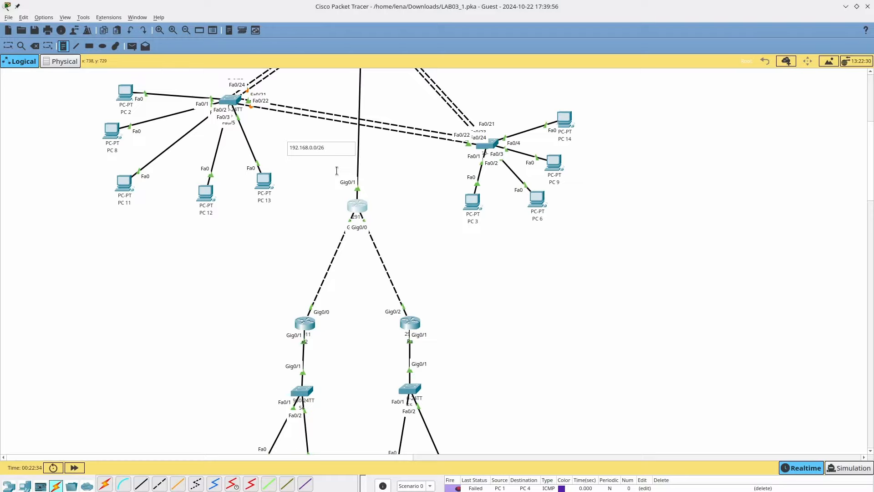
key("BackSpace")
key("BackSpace")
key("BackSpace")
type("255.255.255.2")
type("92")
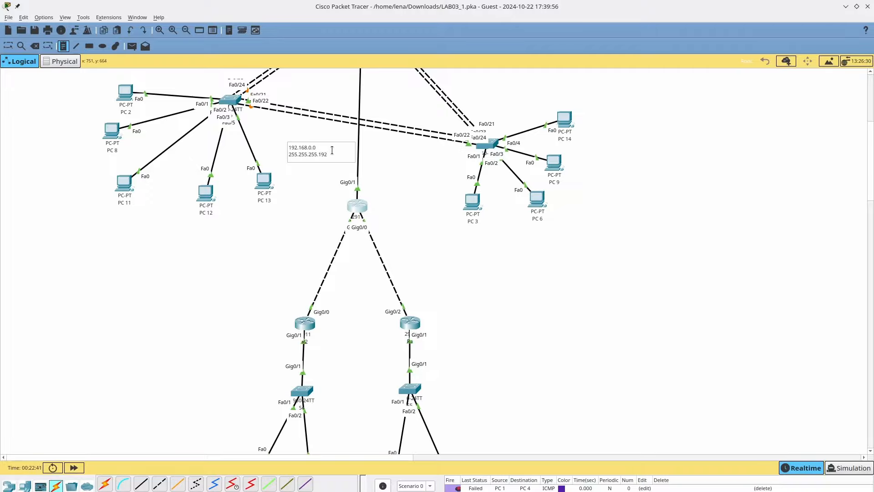
key("Return")
key("BackSpace")
key("BackSpace")
key("BackSpace")
key("BackSpace")
key("BackSpace")
key("BackSpace")
key("BackSpace")
key("BackSpace")
key("BackSpace")
key("BackSpace")
key("BackSpace")
key("BackSpace")
key("BackSpace")
key("BackSpace")
key("BackSpace")
key("BackSpace")
key("Return")
type("192.168.0.64")
key("Return")
type("192")
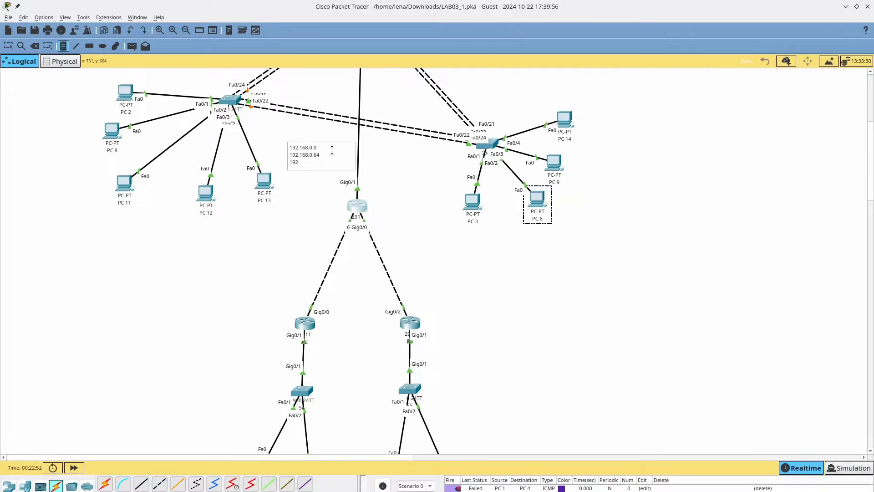
type(".168.0.128")
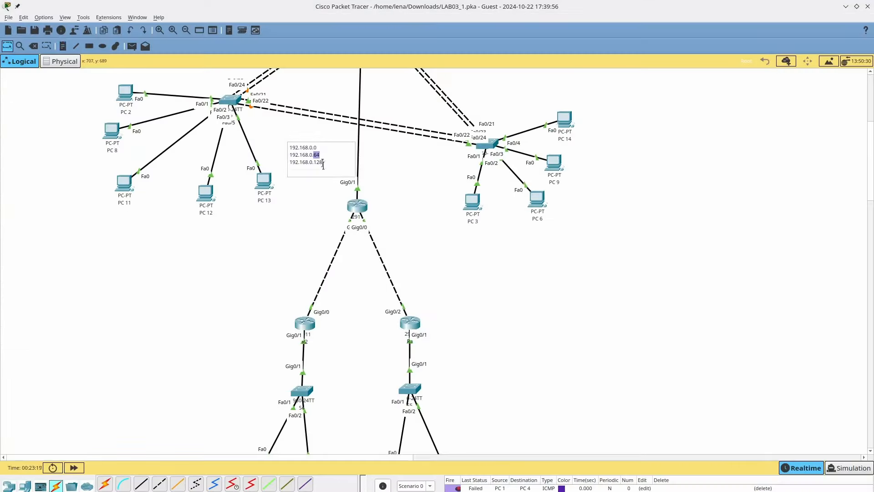
type("192.168.0.192")
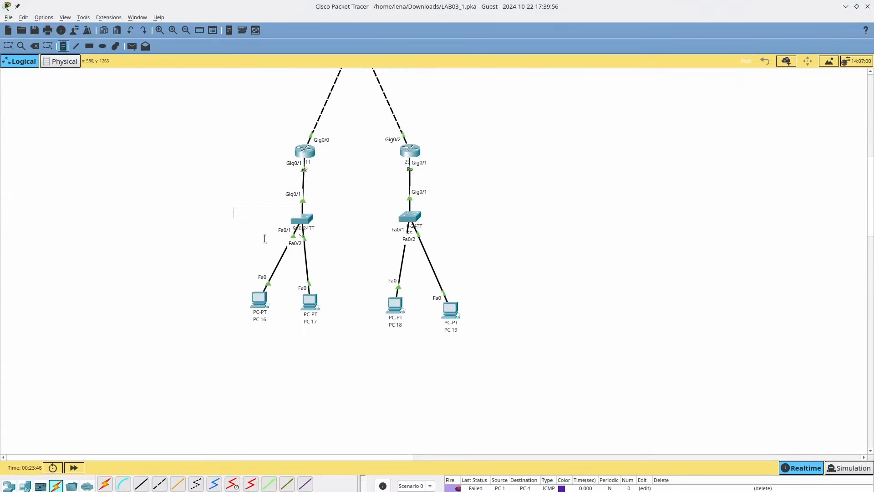
- Check the lab handout, then open router R1's configuration window
key("alt+Tab")
key("alt+Tab")
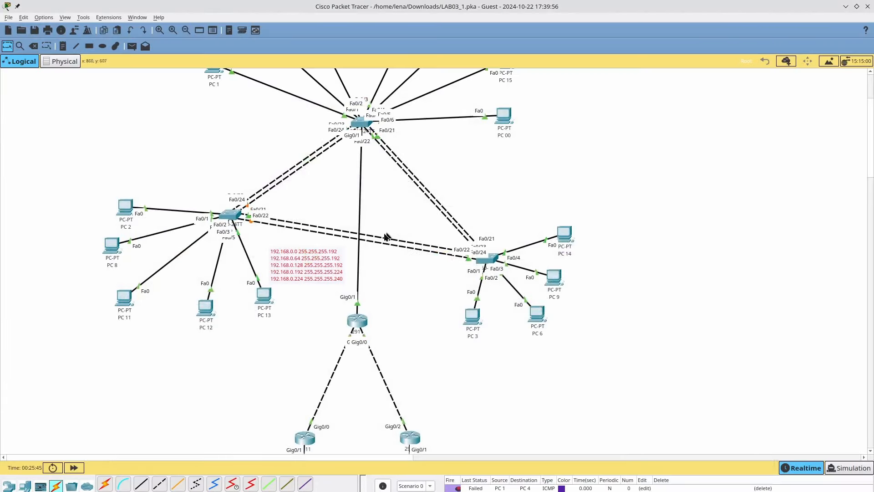
scroll(373, 278, "down", 2)
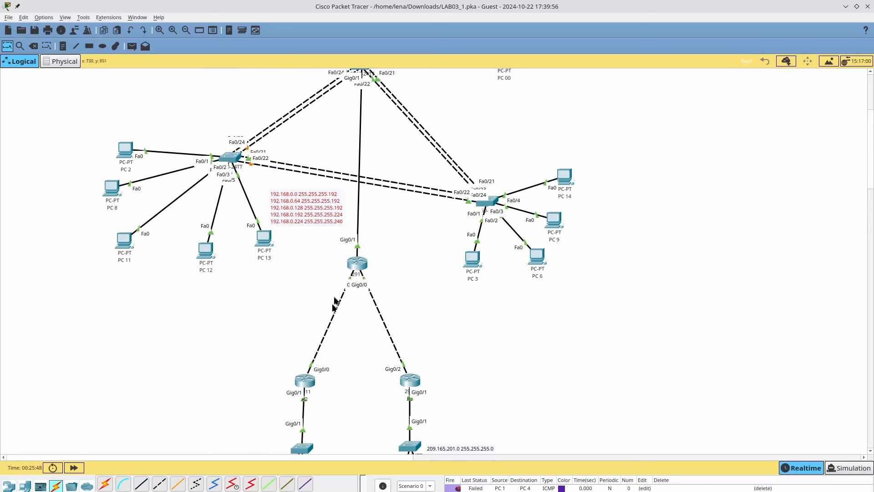
left_click(361, 265)
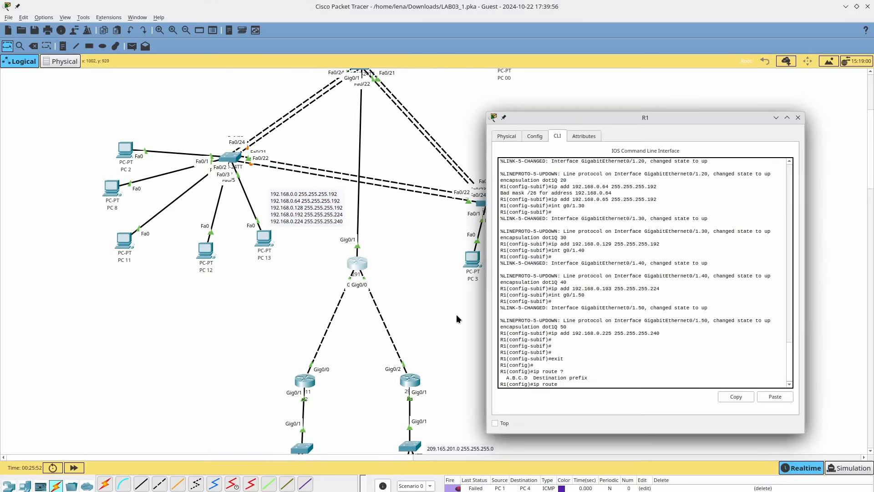
- Add R1's static route to 172.30.10.0 255.255.255.0 via g0/0
scroll(444, 332, "down", 4)
scroll(302, 363, "up", 2)
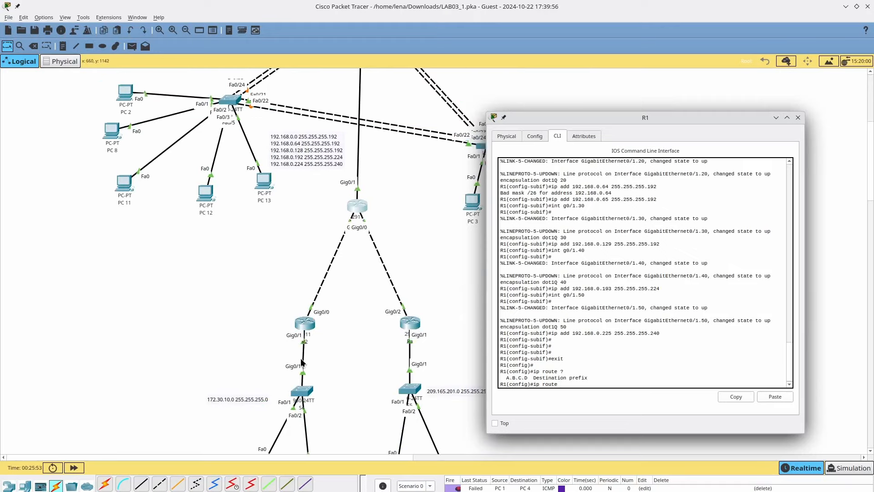
left_click(637, 351)
type("4")
type("10.0 255.255.255.0 g")
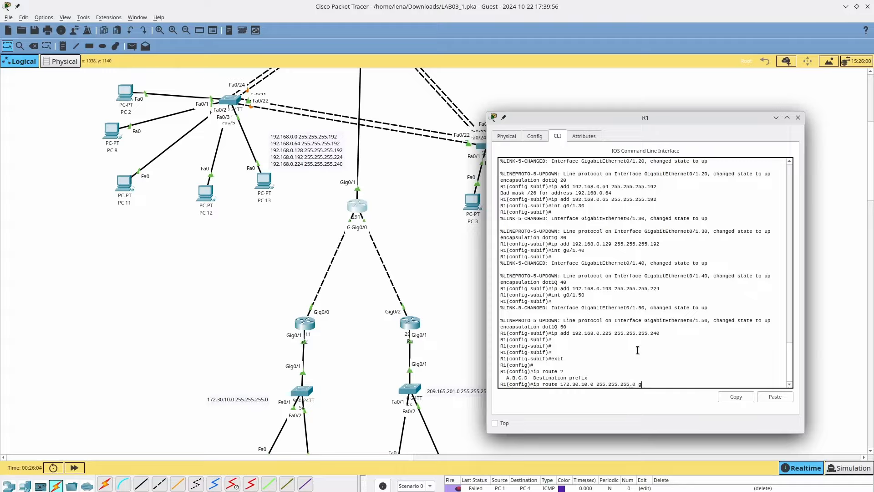
type("0/0")
key("Return")
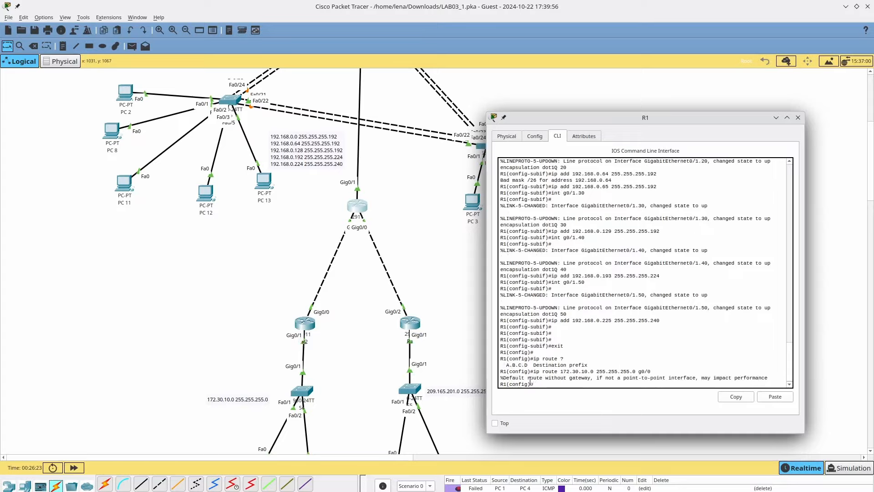
left_click_drag(526, 378, 770, 377)
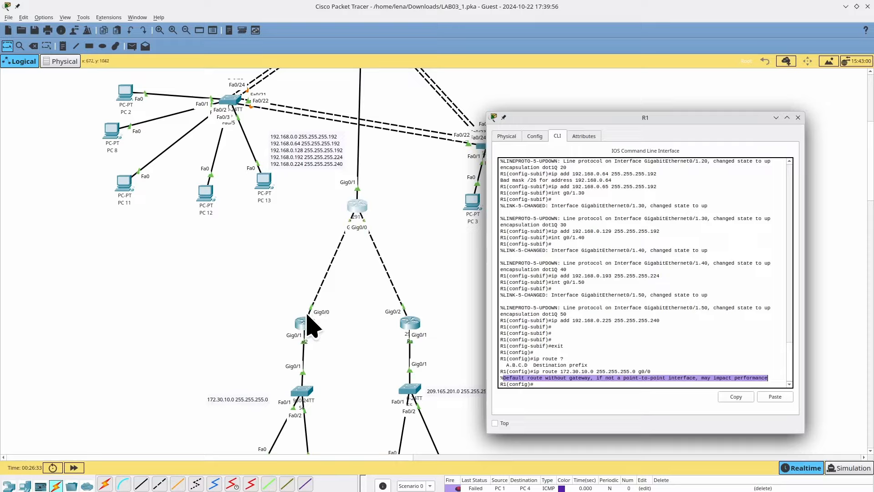
mouse_move(308, 324)
left_mouse_down()
mouse_move(250, 289)
mouse_move(253, 257)
mouse_move(308, 329)
mouse_move(321, 329)
left_mouse_up()
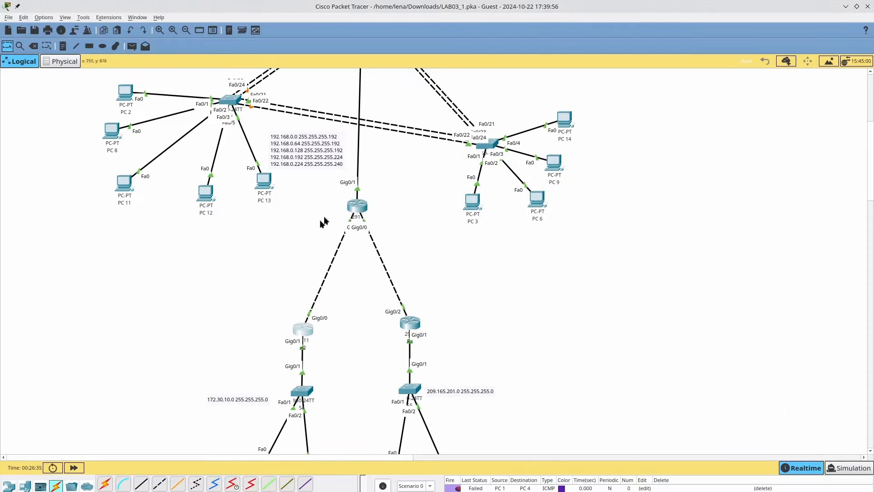
left_click(361, 212)
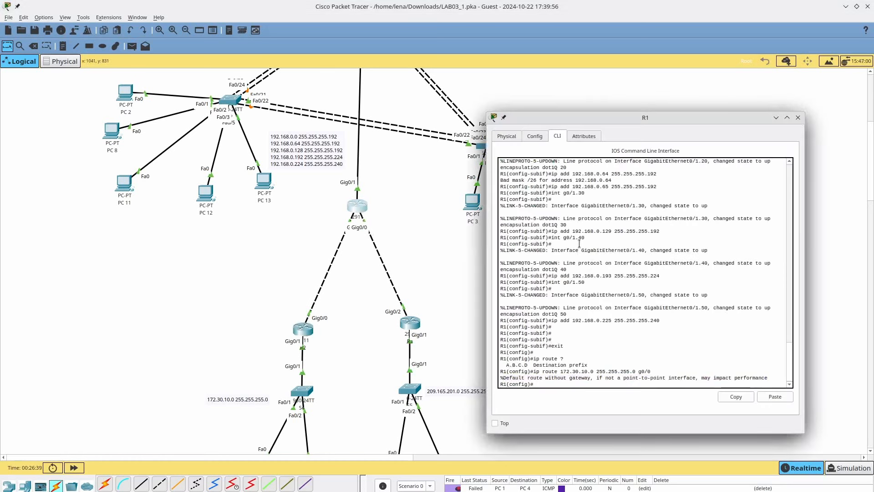
- Enter a route to 209.165.201.0, then remove the mistyped 209.165.201.07 route with no
key("Up")
key("Left")
key("Left")
key("Left")
key("Left")
key("Left")
key("Left")
key("Left")
key("Left")
key("Left")
key("Left")
key("Left")
key("Left")
key("BackSpace")
key("BackSpace")
key("BackSpace")
key("BackSpace")
key("BackSpace")
key("BackSpace")
key("BackSpace")
key("BackSpace")
key("BackSpace")
key("BackSpace")
key("BackSpace")
type("209.")
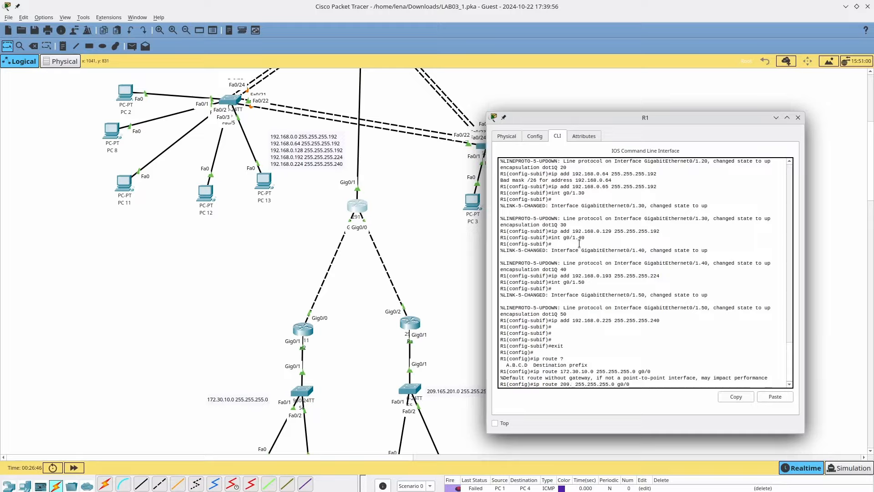
type("165.201.0")
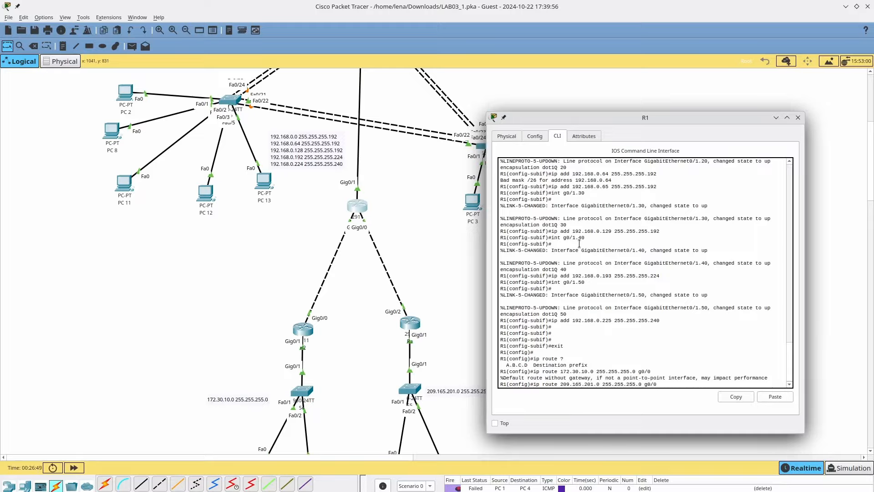
type("7")
key("Return")
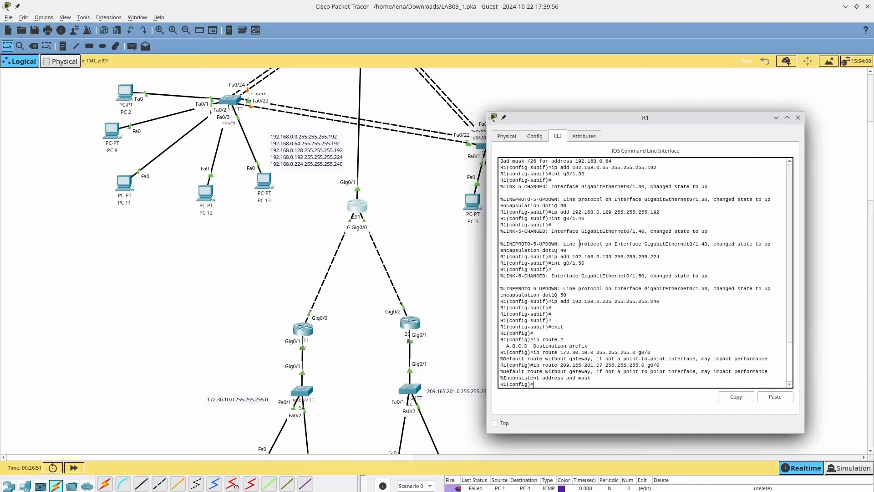
key("Up")
key("Left")
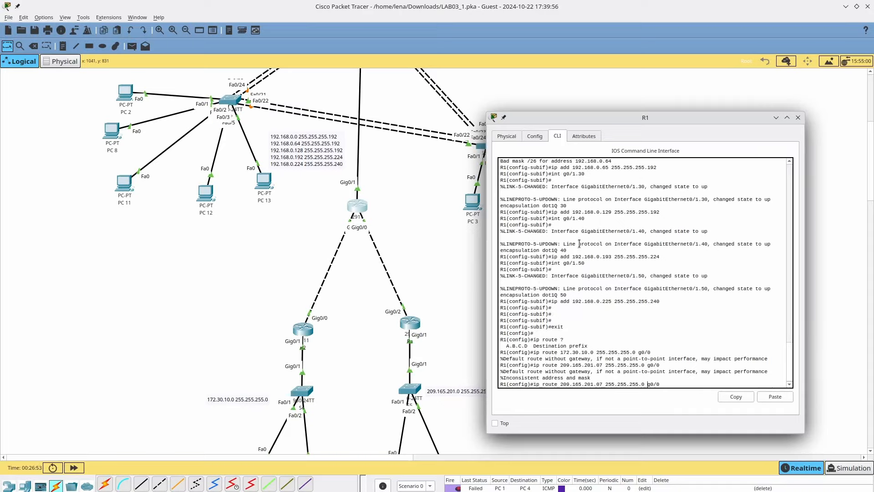
key("Left")
key("Left")
key("Left")
key("Left")
key("Left")
key("Left")
key("Left")
key("Left")
key("Left")
key("Left")
key("Left")
key("Left")
key("Left")
type("no")
key("Return")
- Re-enter the corrected static route to 209.165.201.0 255.255.255.0 via g0/0
key("Up")
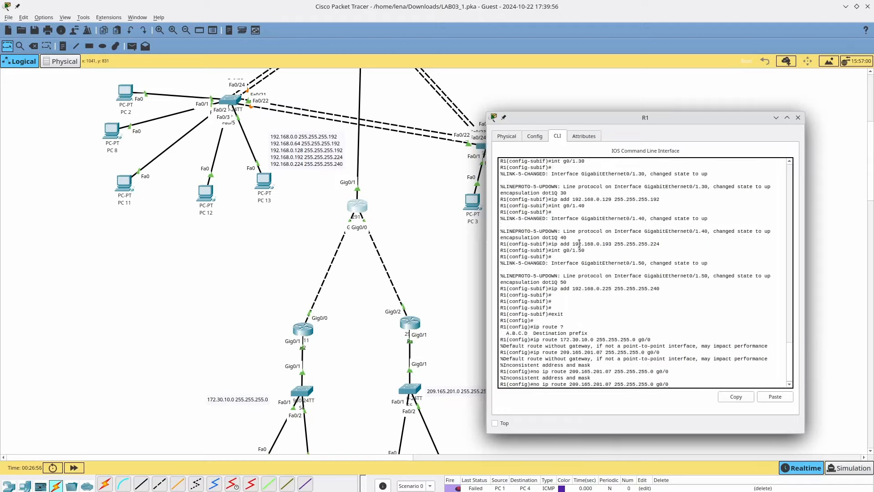
key("Up")
key("Left")
key("Left")
key("Left")
key("Left")
key("Left")
key("Left")
key("Left")
key("Left")
key("Left")
key("Left")
key("Left")
key("Left")
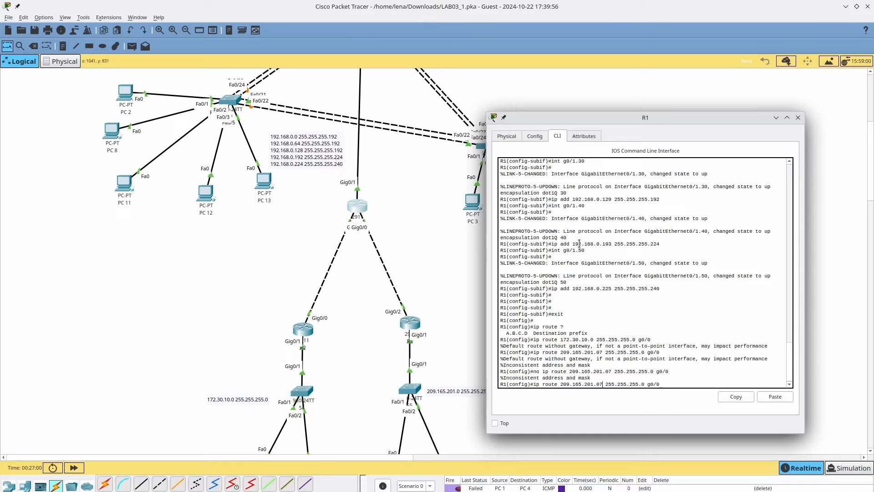
key("BackSpace")
key("Return")
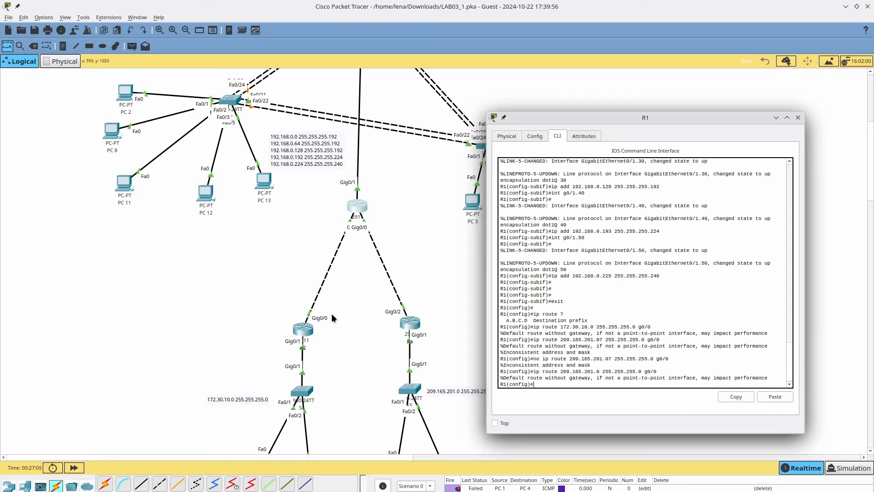
left_click(303, 329)
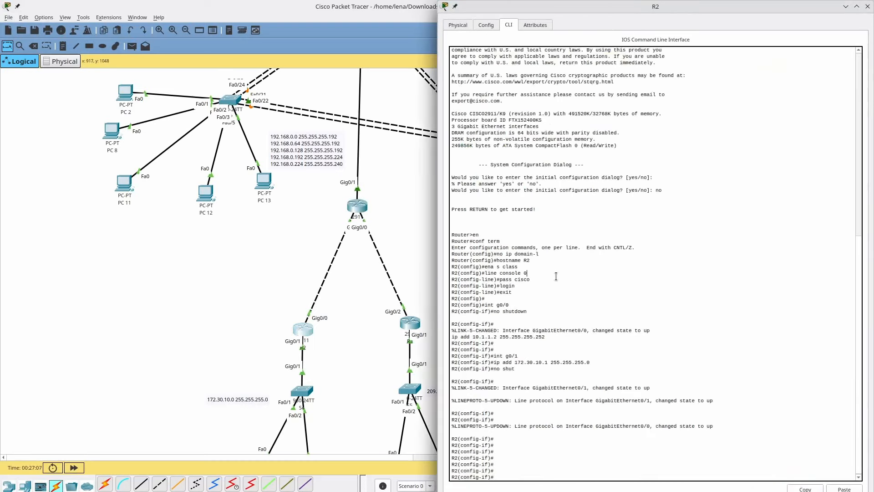
- On R2, add static routes to 192.168.0.0 and 192.168.0.64 with mask 255.255.255.192
key("Return")
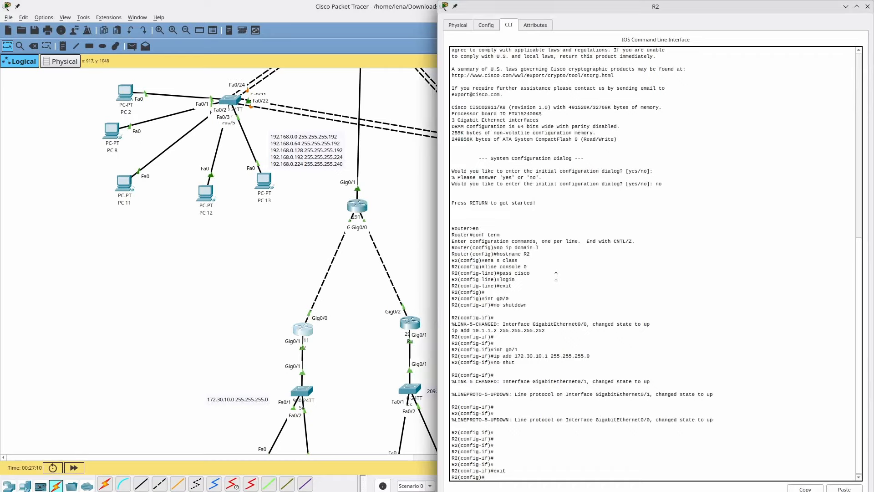
type("ip route 192.168.0.0 255.255.255.192 g0/0")
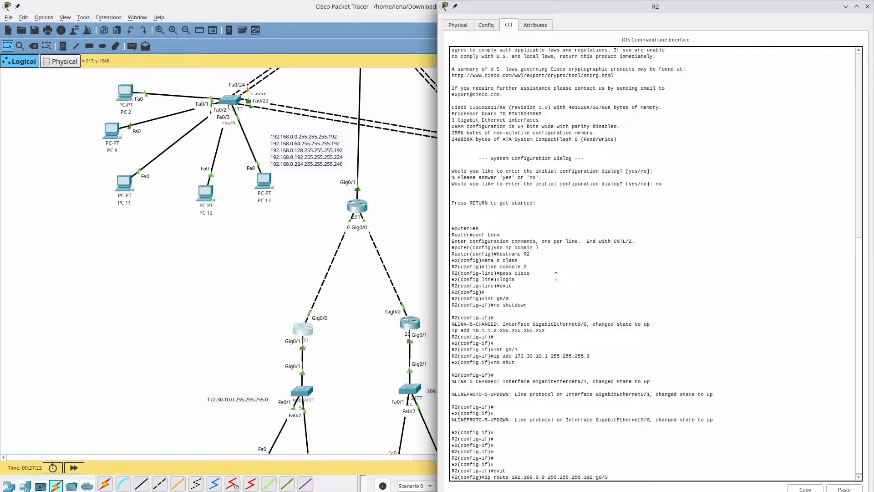
key("Return")
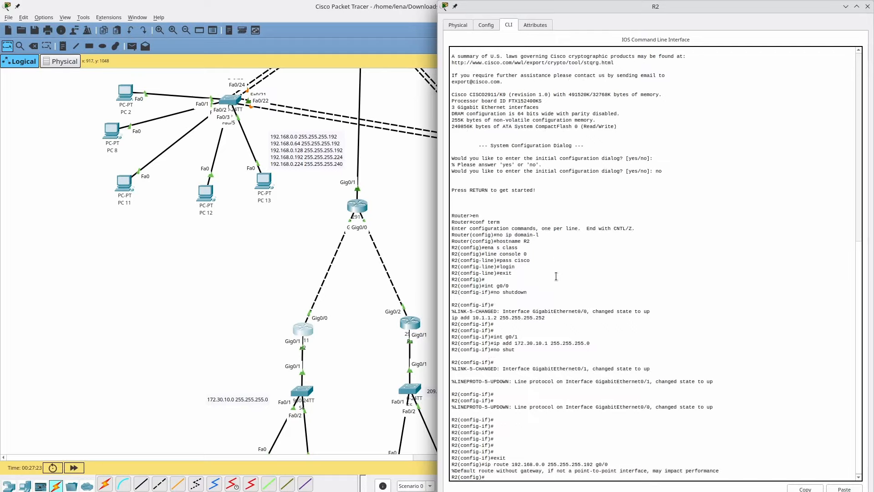
key("Up")
key("Left")
key("Left")
key("Left")
key("Left")
key("Left")
key("Left")
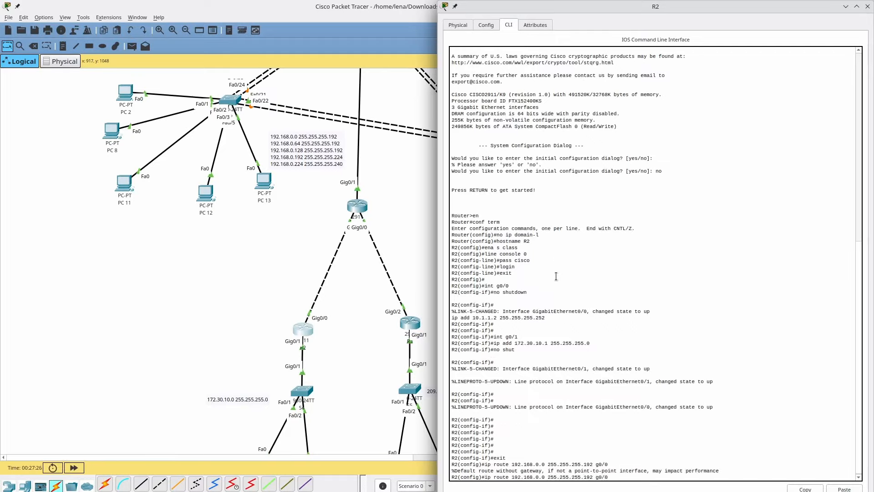
key("BackSpace")
type("64")
key("Return")
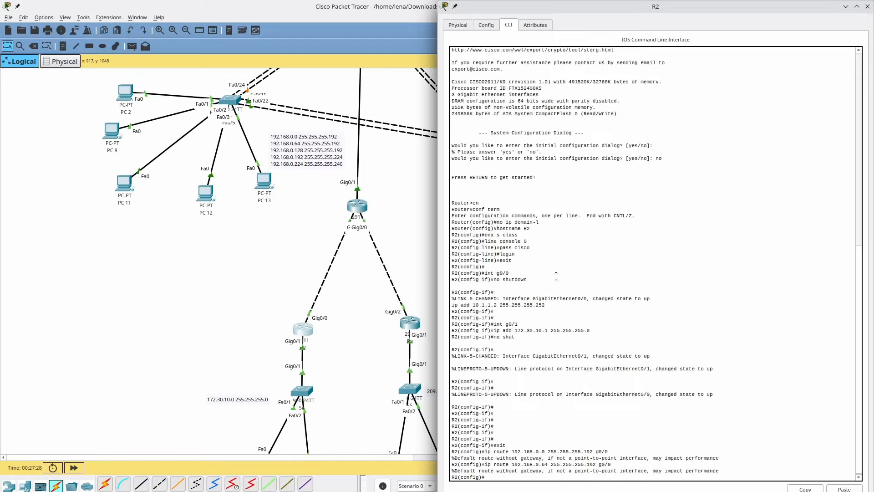
- Add R2's routes to 192.168.0.128 and 192.168.0.192 by editing the recalled command
key("Up")
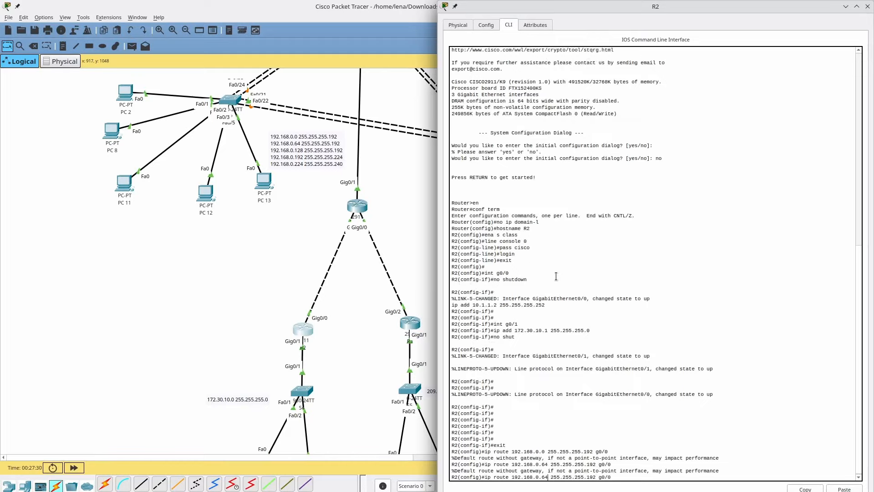
key("Left")
key("Left")
key("Left")
key("Left")
key("Left")
key("Left")
key("Left")
key("Left")
key("Left")
key("Left")
key("Left")
key("Left")
key("Left")
key("Left")
key("Left")
key("Left")
key("Left")
key("Left")
key("Left")
key("Left")
key("BackSpace")
key("BackSpace")
type("126")
key("BackSpace")
type("8")
key("Return")
key("Up")
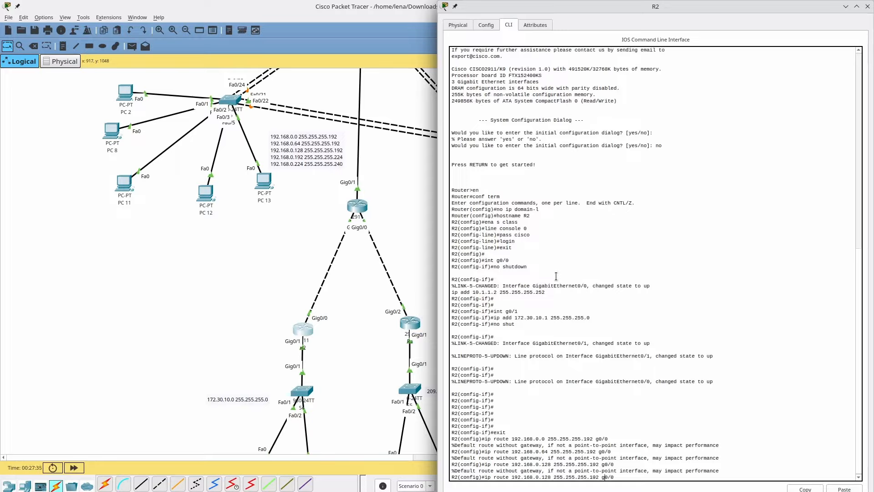
key("Left")
key("Left")
key("Left")
key("Left")
key("Left")
key("Left")
key("BackSpace")
key("BackSpace")
type("92")
key("Return")
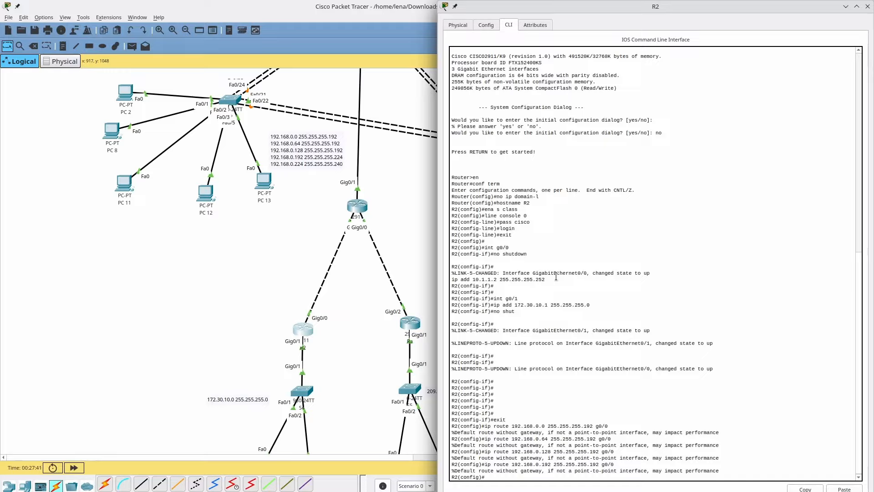
- Replace the 192.168.0.192 /26 route with one using mask 255.255.255.224
key("Up")
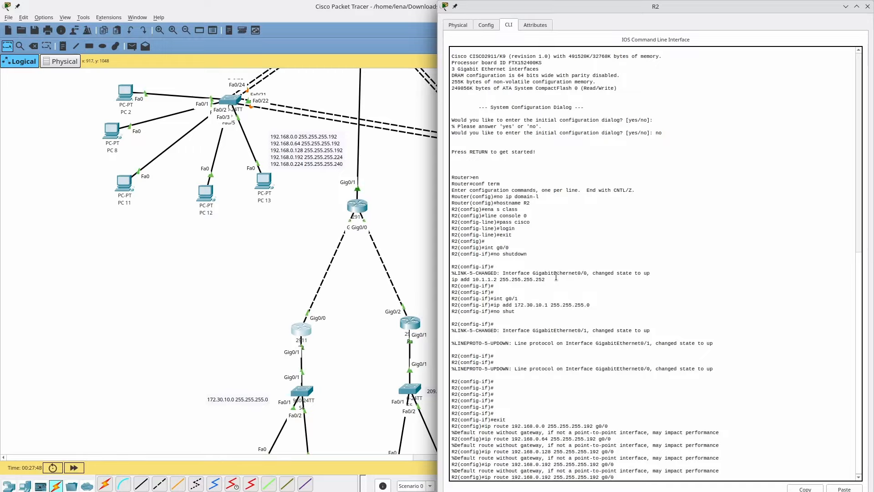
key("ctrl+a")
type("no")
key("Return")
key("Up")
key("Left")
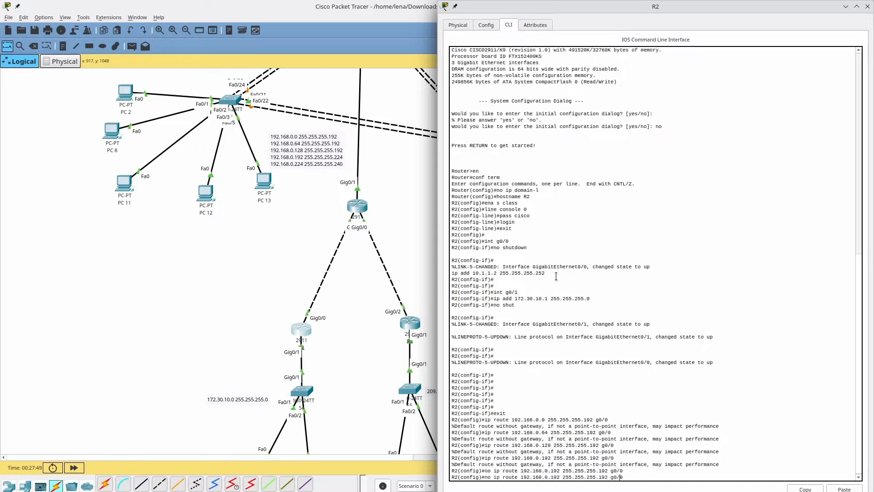
key("ctrl+a")
key("Delete")
key("Delete")
key("Delete")
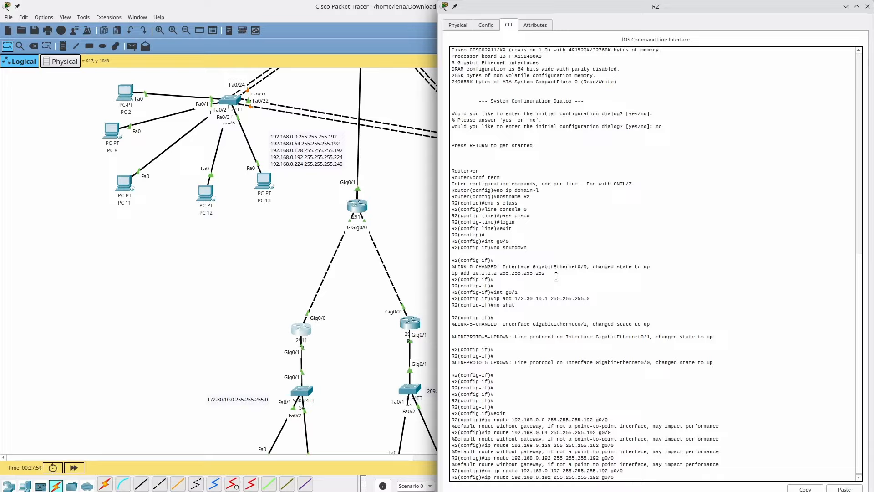
key("BackSpace")
key("BackSpace")
key("BackSpace")
type("224")
key("Return")
- Add a route to 192.168.0.224 with mask 255.255.255.240
key("Up")
key("Left")
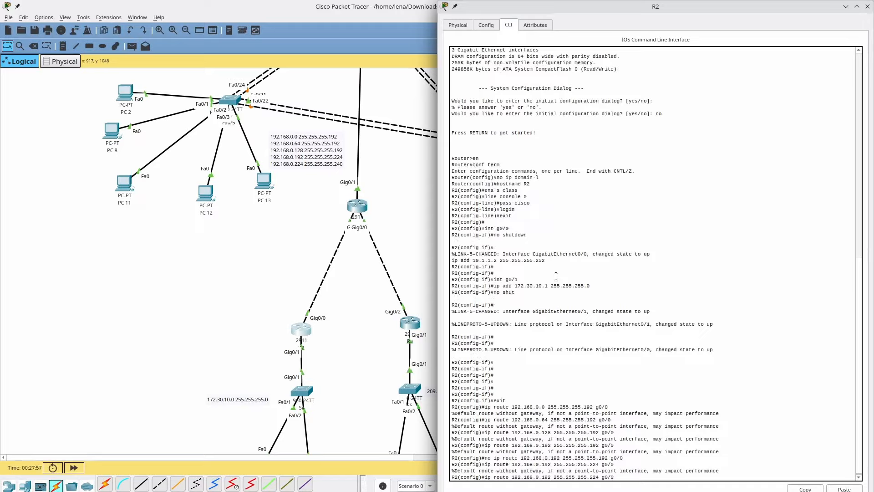
key("BackSpace")
key("BackSpace")
key("BackSpace")
type("224")
key("BackSpace")
key("BackSpace")
key("BackSpace")
type("240")
key("Return")
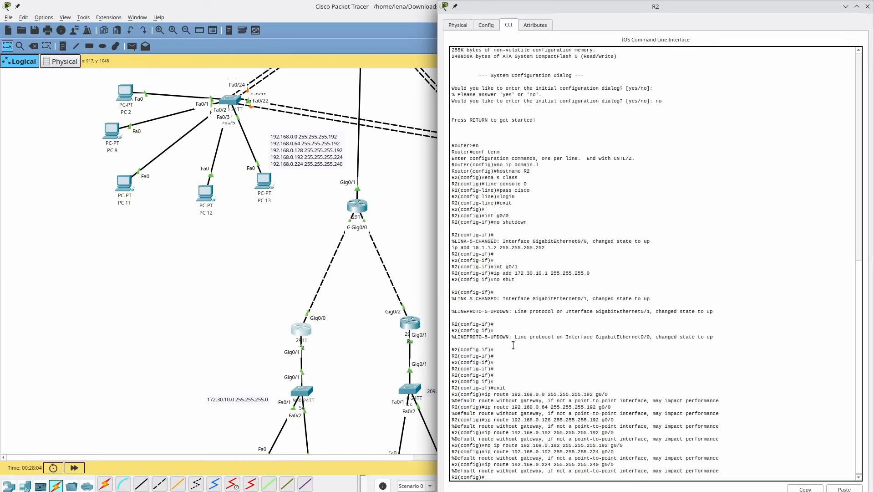
- Select the route command output and switch to the Kate notes file
left_click_drag(494, 394, 519, 465)
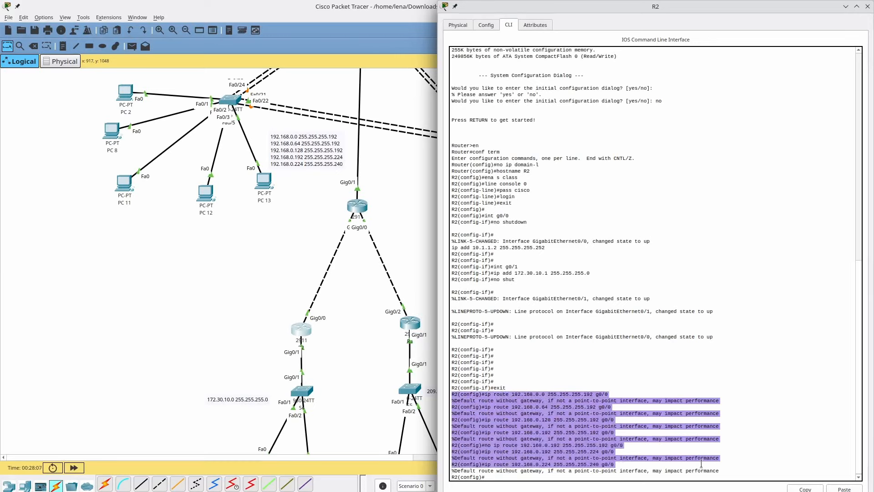
key("alt+Tab")
key("alt+Tab")
key("alt+Tab")
key("alt+Tab")
key("alt+Tab")
key("alt+Tab")
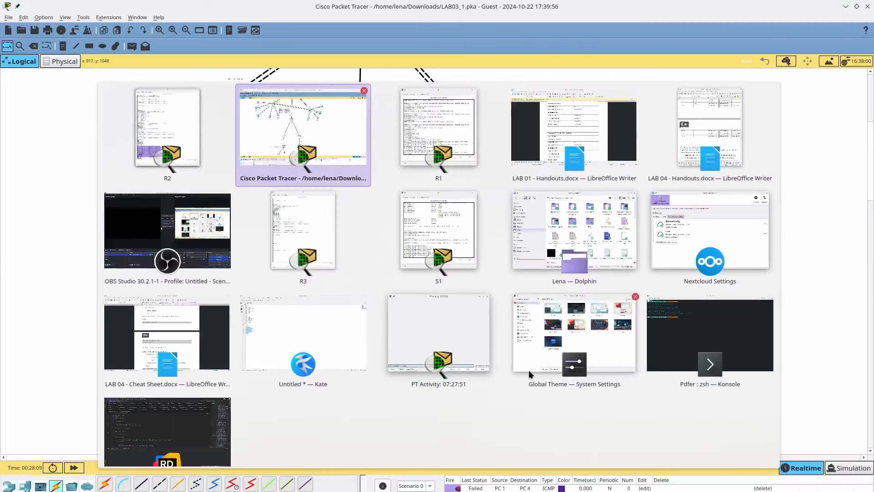
key("alt+Tab")
key("alt+Tab")
key("alt+Tab")
key("alt+Tab")
key("alt+Tab")
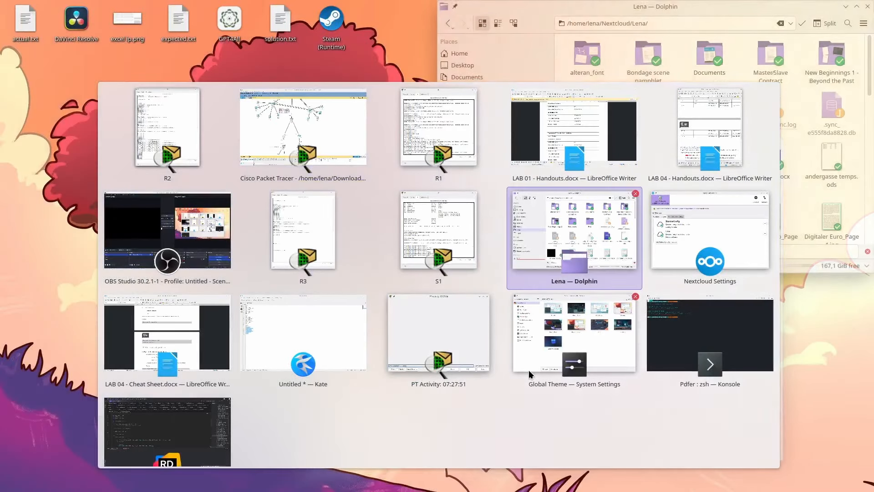
key("Down")
key("Down")
key("Down")
key("Down")
key("Down")
key("Down")
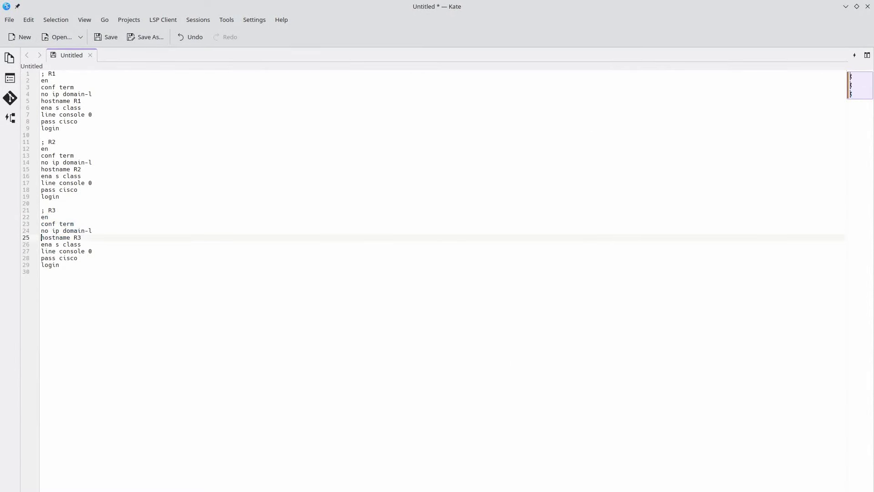
- Paste the router CLI output into the notes and delete every R2(config)# prompt at once
key("Return")
key("Return")
type("R2(config)#ip route 192.168.0.0 255.255.255.192 g0/0 %Default route without gateway, if not a point-to-point interface, may impact performance R2(config)#ip route 192.168.0.64 255.255.255.192 g0/0 %Default route without gateway, if not a point-to-point interface, may impact performance R2(config)#ip route 192.168.0.128 255.255.255.192 g0/0 %Default route without gateway, if not a point-to-point interface, may impact performance R2(config)#ip route 192.168.0.192 255.255.255.192 g0/0 %Default route without gateway, if not a point-to-point interface, may impact performance R2(config)#no ip route 192.168.0.192 255.255.255.192 g0/0 R2(config)#ip route 192.168.0.192 255.255.255.224 g0/0 %Default route without gateway, if not a point-to-point interface, may impact performance R2(config)#ip route 192.168.0.224 255.255.255.240 g0/0")
key("Up")
key("Up")
key("Up")
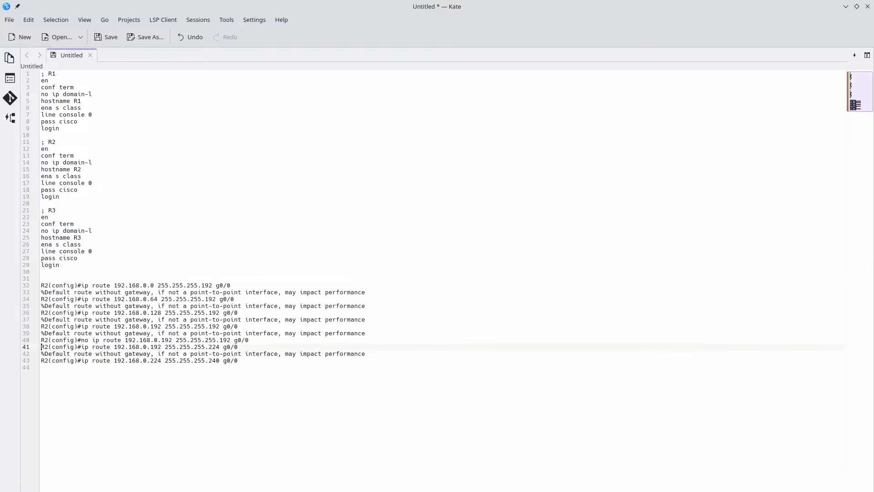
key("Up")
key("Up")
key("Up")
key("Up")
key("Up")
key("shift+Right")
key("shift+Right")
key("shift+Right")
key("shift+Right")
key("shift+Right")
key("shift+Right")
key("shift+Right")
key("shift+Right")
key("shift+Right")
key("shift+Right")
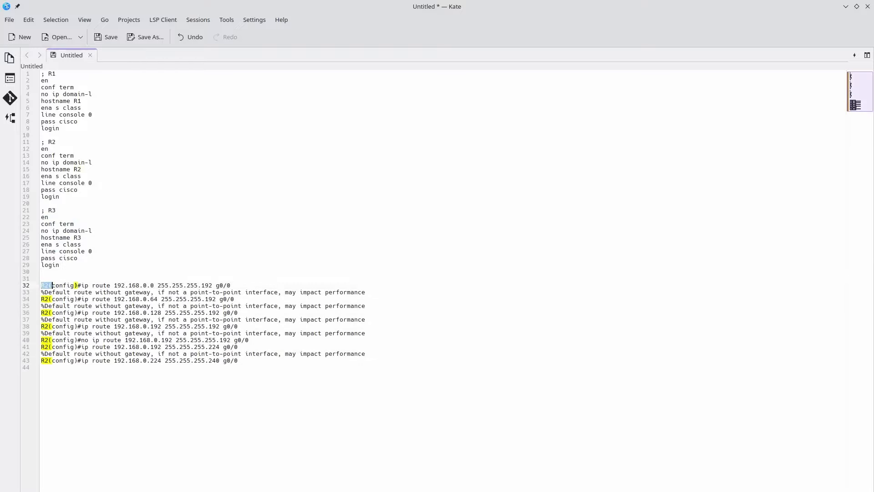
type("[")
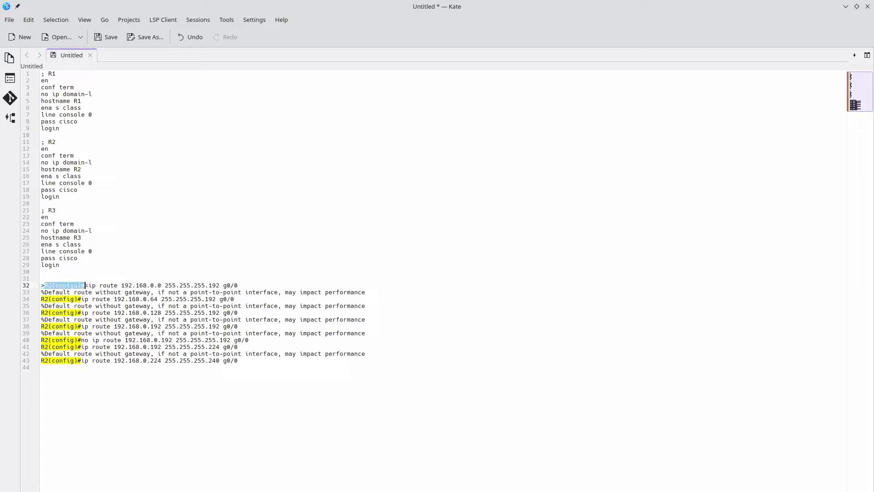
key("ctrl+z")
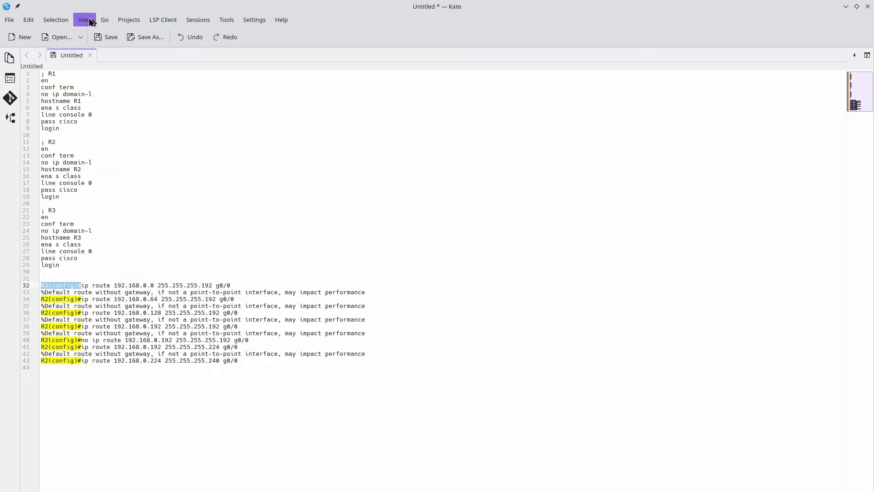
left_click(72, 20)
mouse_move(68, 20)
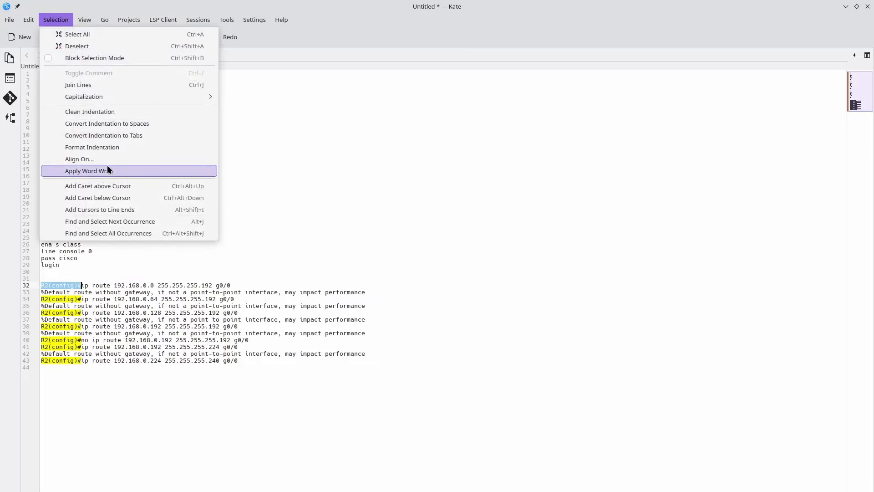
left_click(139, 221)
key("alt+j")
key("alt+j")
key("alt+j")
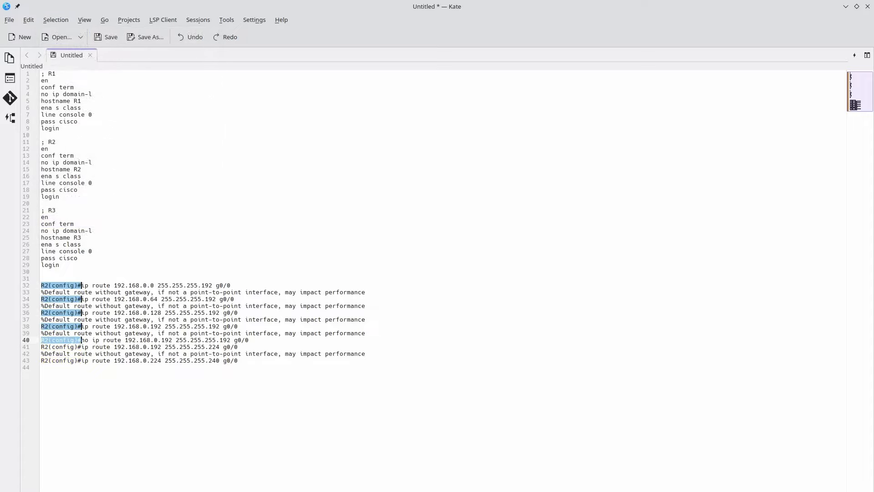
key("alt+j")
key("alt+j")
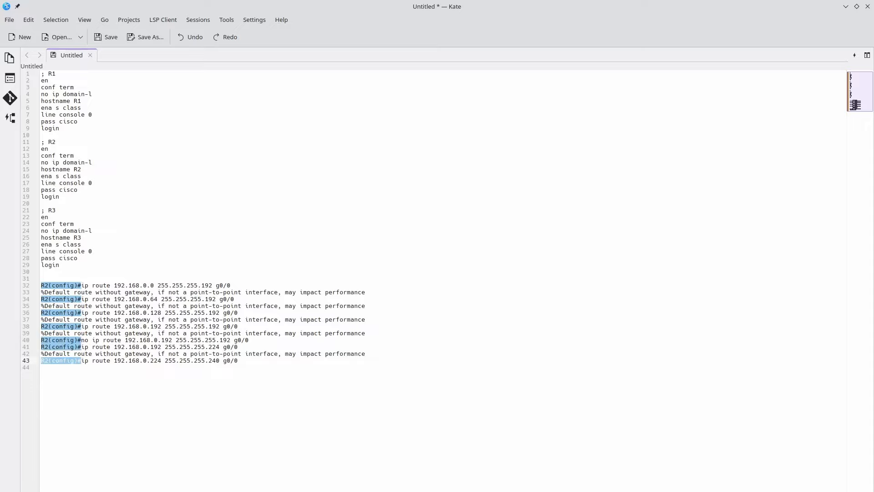
key("BackSpace")
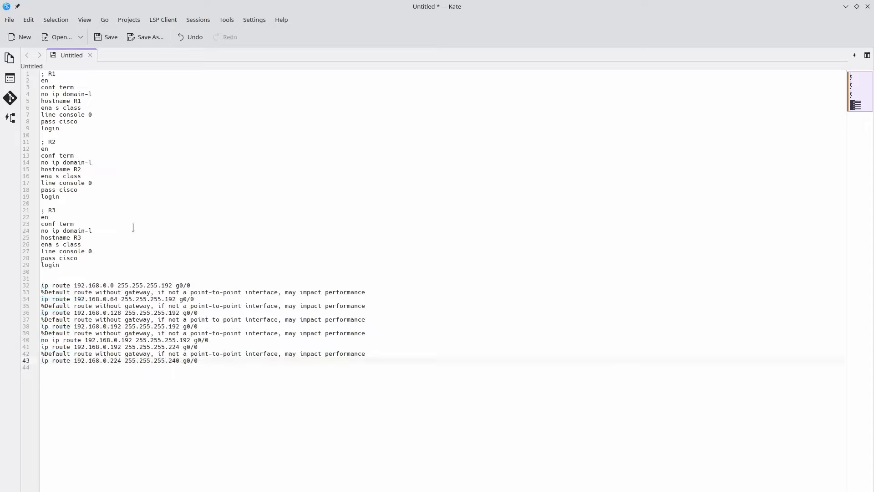
- Delete all the default-route warning lines and the 'no ip route' line
double_click(196, 297)
left_click(198, 289)
triple_click(199, 289)
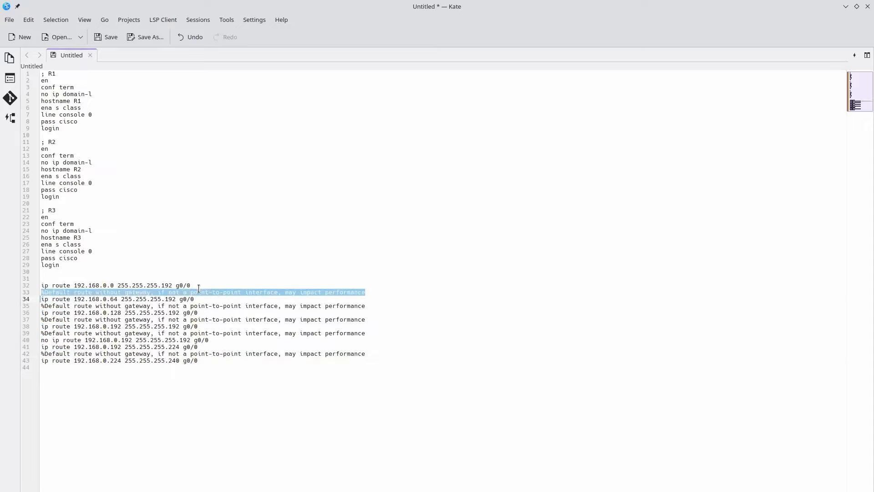
key("ctrl+d")
key("ctrl+d")
key("ctrl+d")
key("ctrl+d")
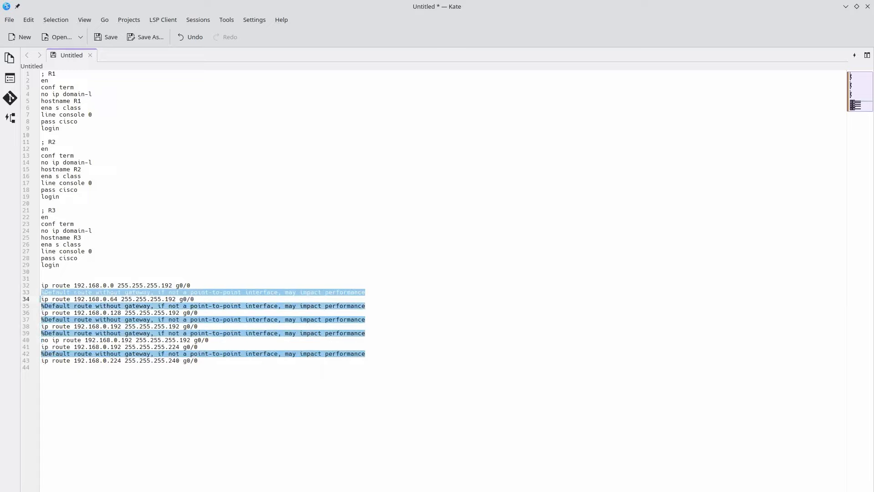
key("BackSpace")
triple_click(165, 312)
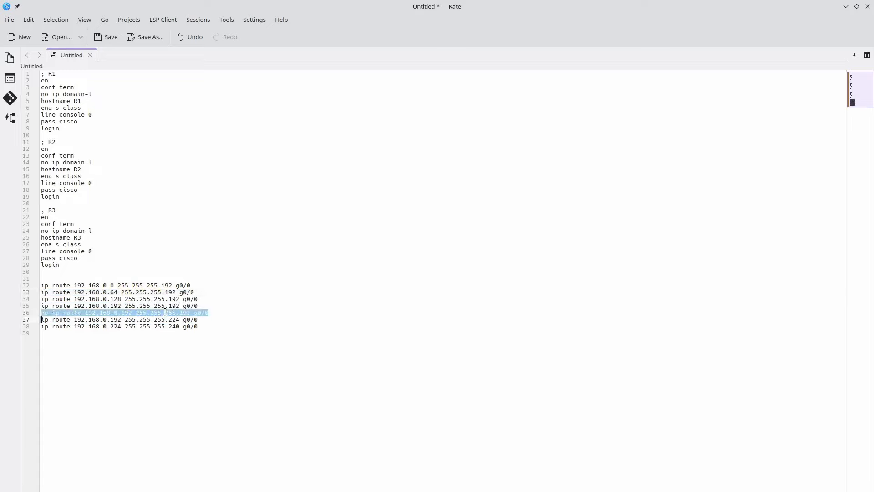
key("BackSpace")
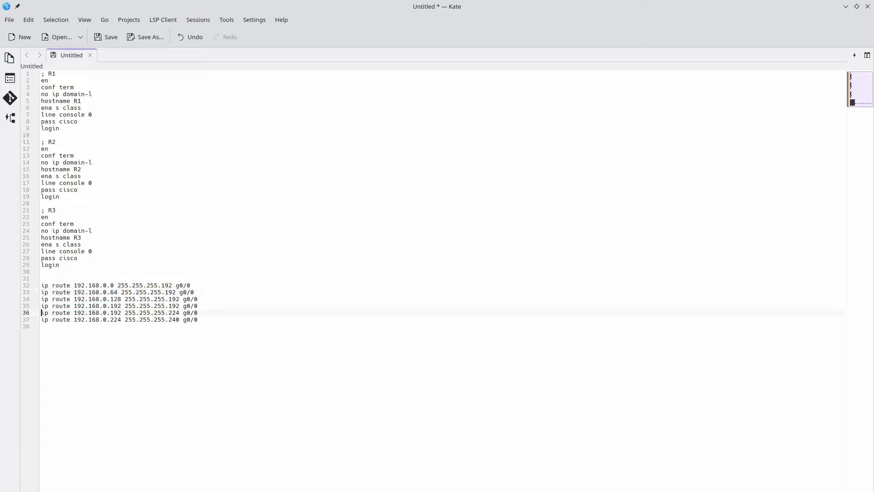
- Change the route lines' interface from g0/0 to g0/2 and copy the six commands
left_click(195, 286)
key("ctrl+shift+Left")
key("ctrl+shift+Left")
key("ctrl+shift+Left")
key("End")
key("Up")
key("ctrl+alt+Down")
key("ctrl+alt+Down")
key("ctrl+alt+Down")
key("ctrl+alt+Down")
key("End")
key("alt+Tab")
key("alt+Tab")
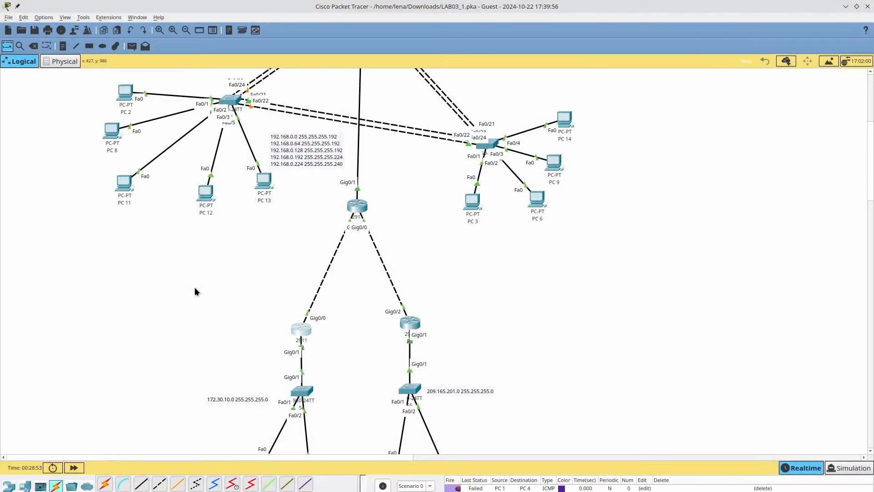
key("alt+Tab")
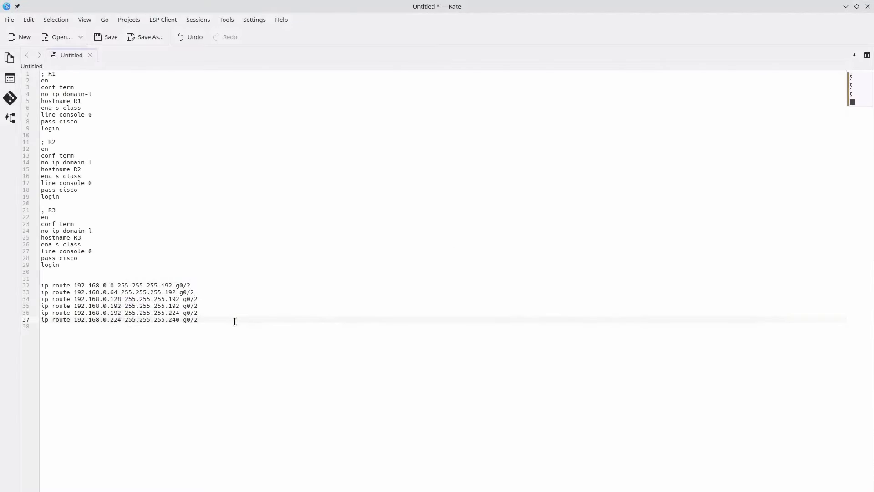
left_click_drag(235, 321, 0, 285)
key("super+c")
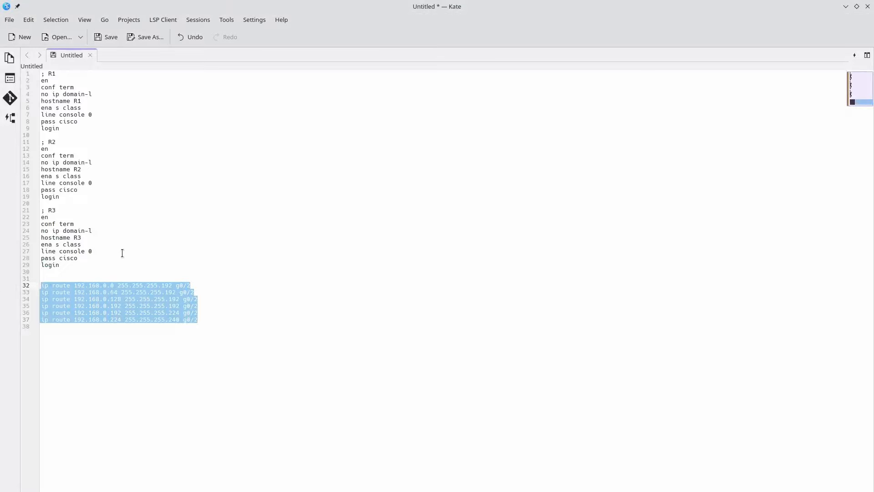
key("alt+Tab")
key("alt+Tab")
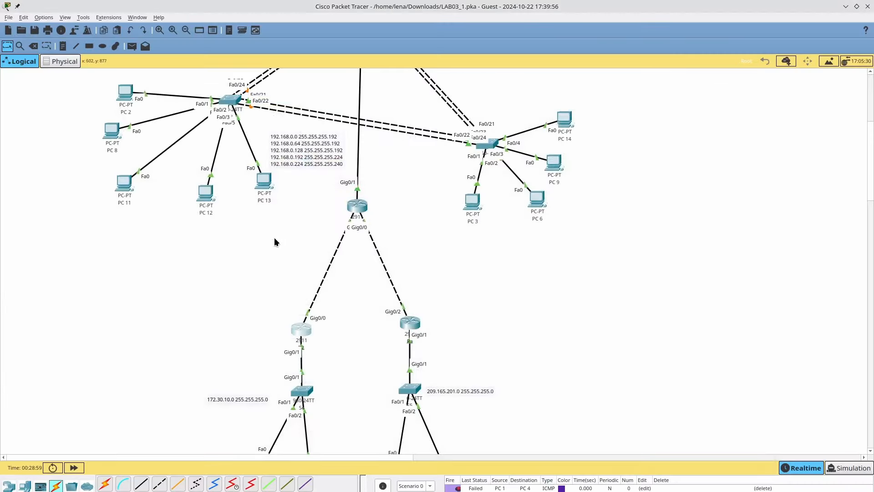
- Log into R3's console with its password and enter global configuration mode with conf term
left_click(413, 318)
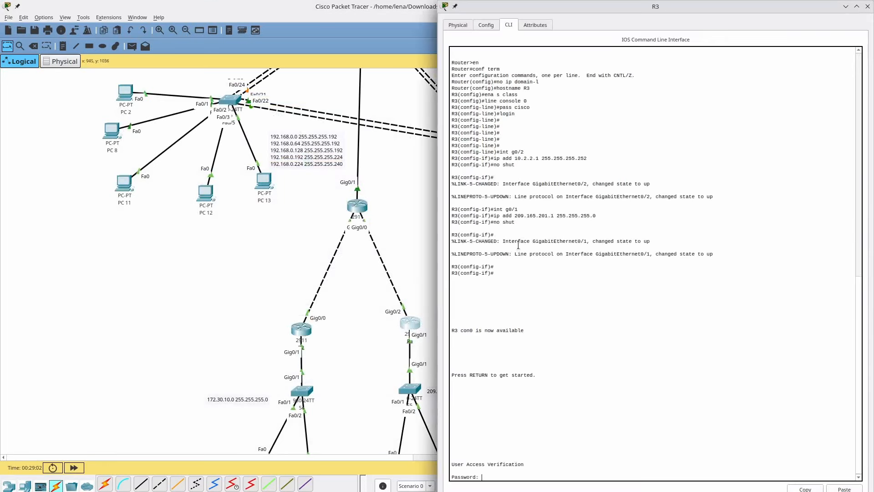
key("Return")
type("cisco")
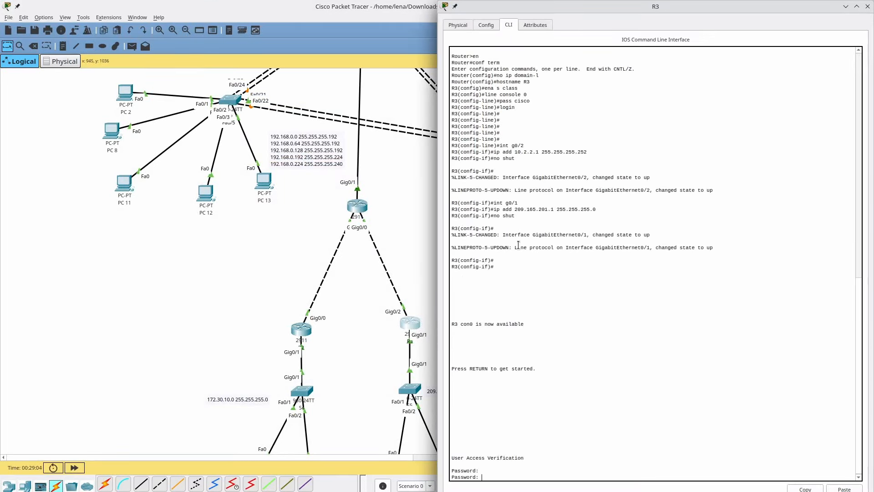
key("Return")
type("en")
key("Return")
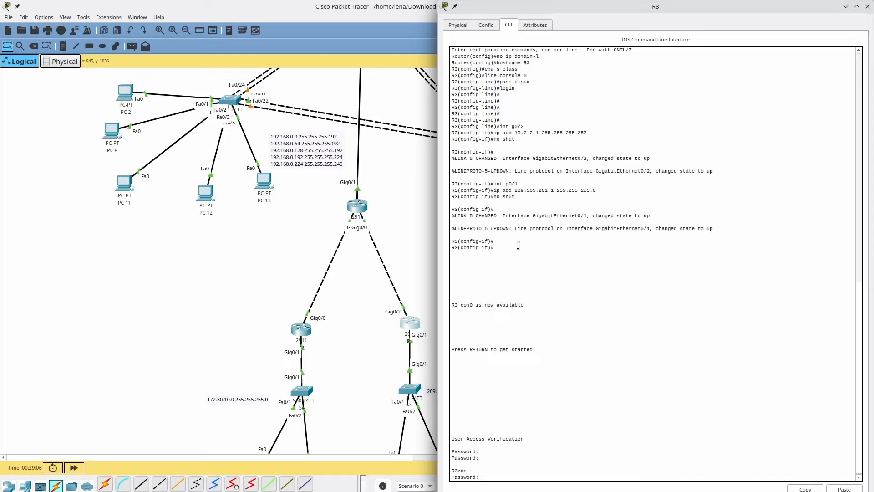
key("Return")
key("Return")
type("con")
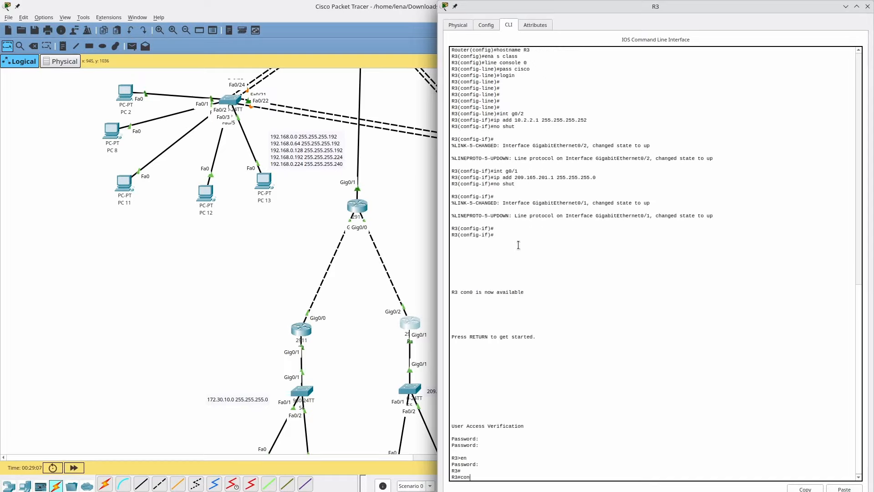
type("f term")
key("Return")
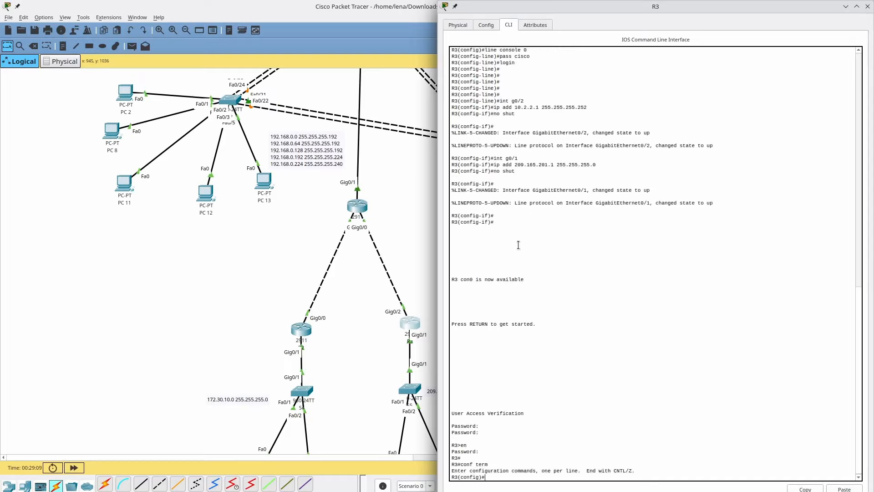
- Paste the six static routes to the 192.168.0.x subnets via g0/2 into R3
left_click(844, 489)
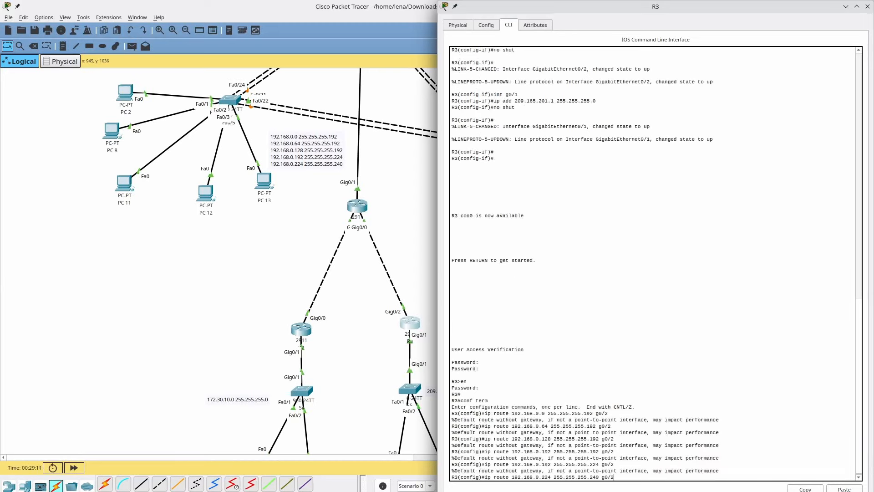
key("Return")
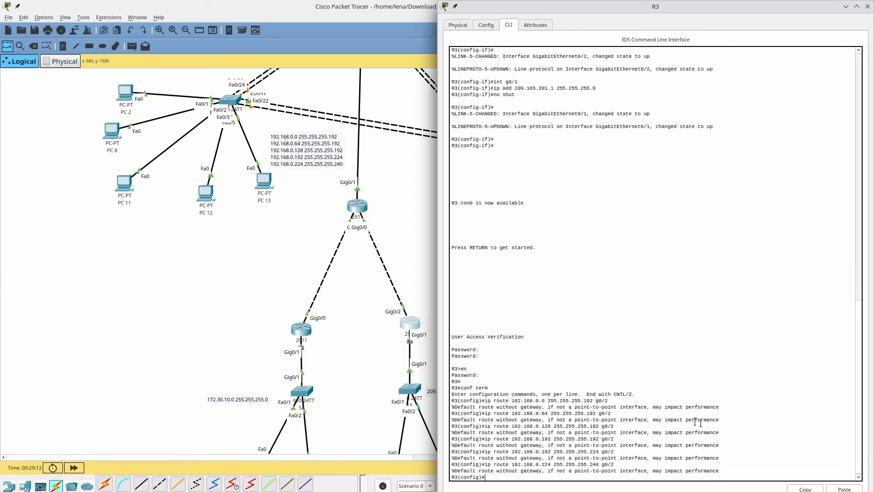
left_click(332, 327)
scroll(333, 326, "up", 5)
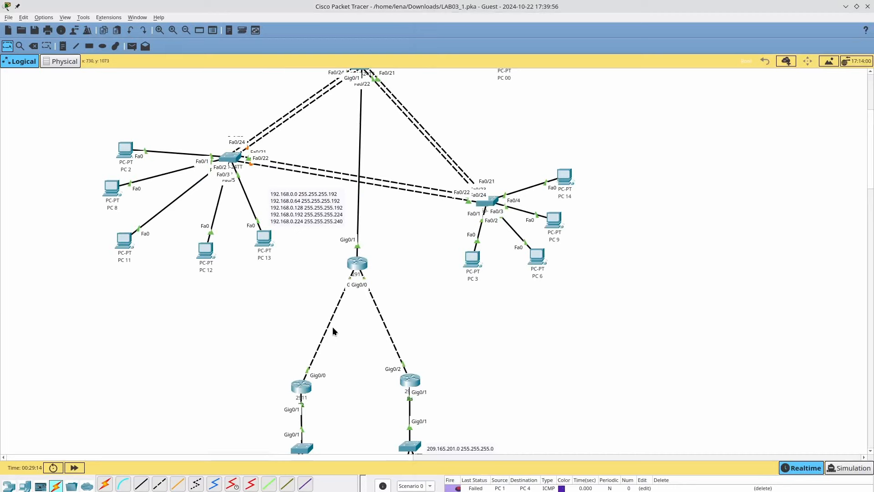
scroll(333, 326, "down", 2)
scroll(336, 332, "up", 6)
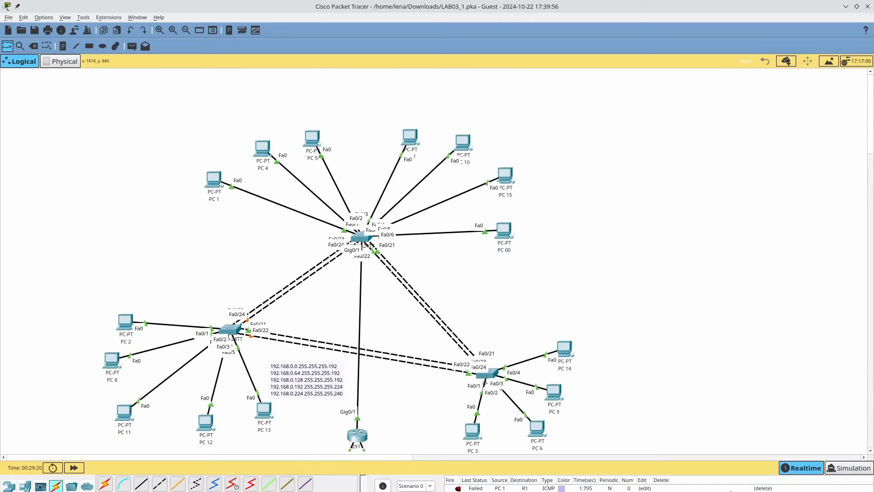
- Toggle Simulation and back to Realtime, add a simple ping from PC 1 to PC 4, then open R1
left_click(848, 468)
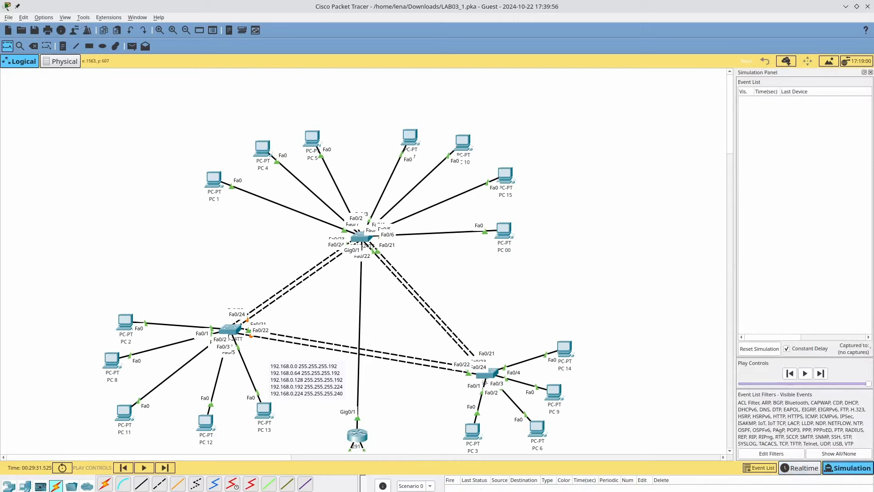
left_click(801, 468)
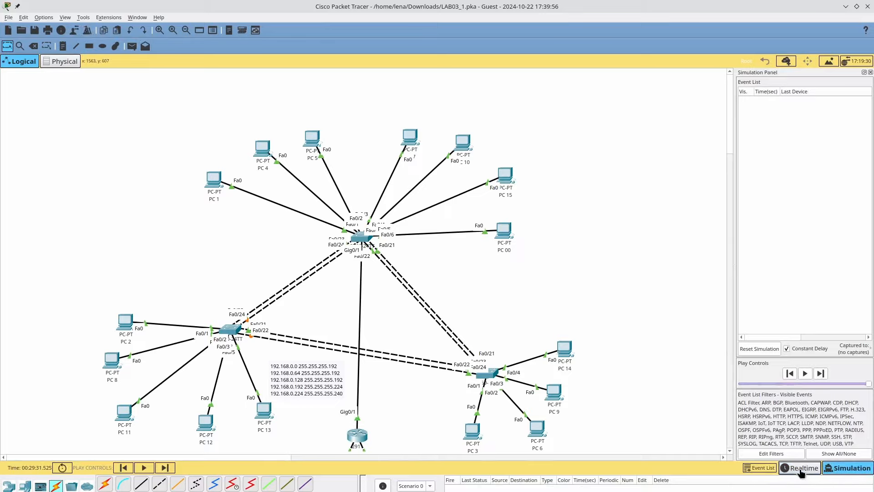
left_click(132, 46)
left_click(219, 181)
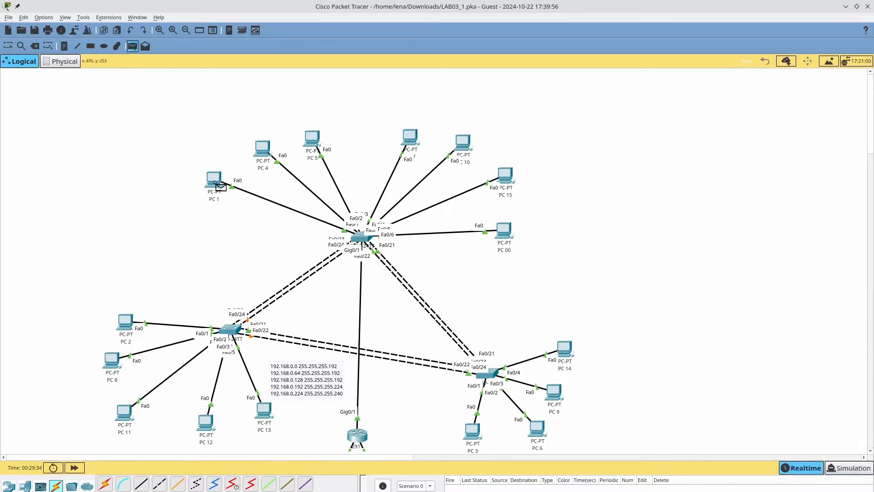
left_click(267, 150)
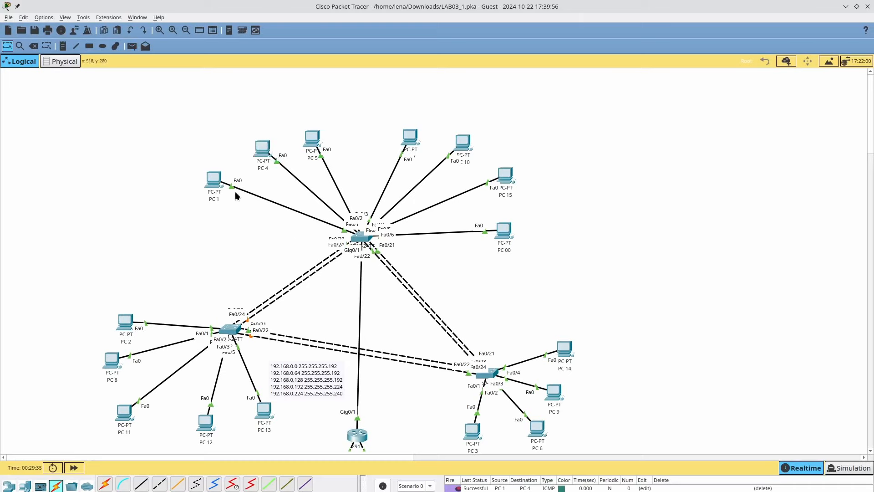
scroll(255, 210, "down", 5)
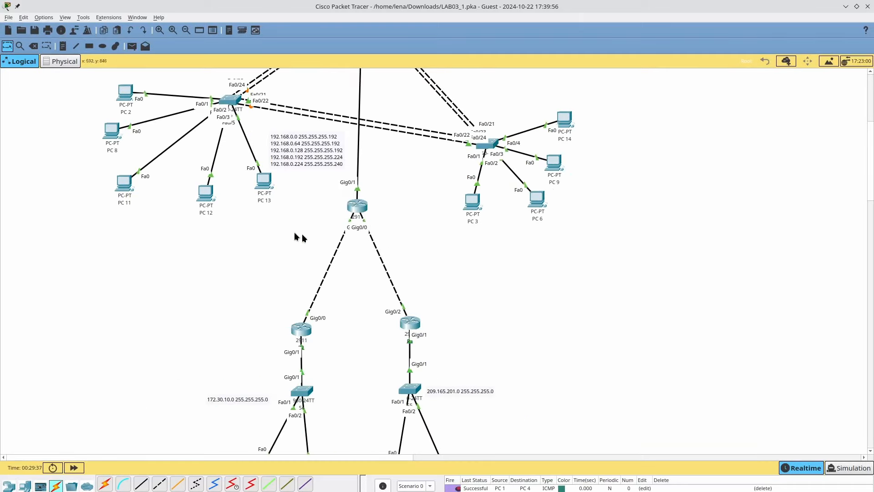
left_click(367, 208)
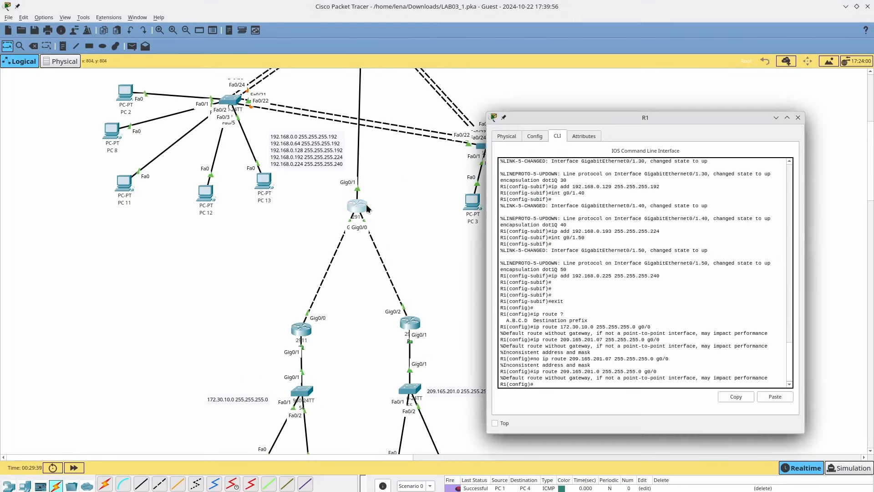
- Exit config mode on R1 and save its running config with copy run sta
type("exit")
key("Return")
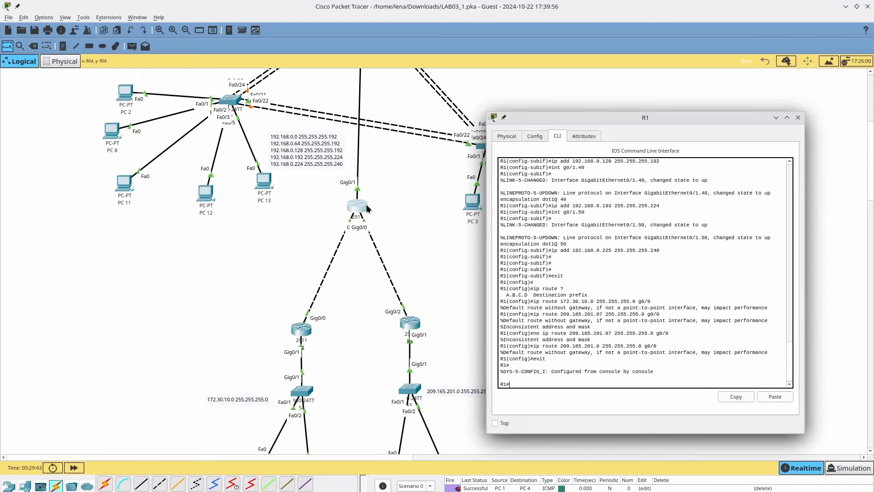
type("copy run sta")
key("Return")
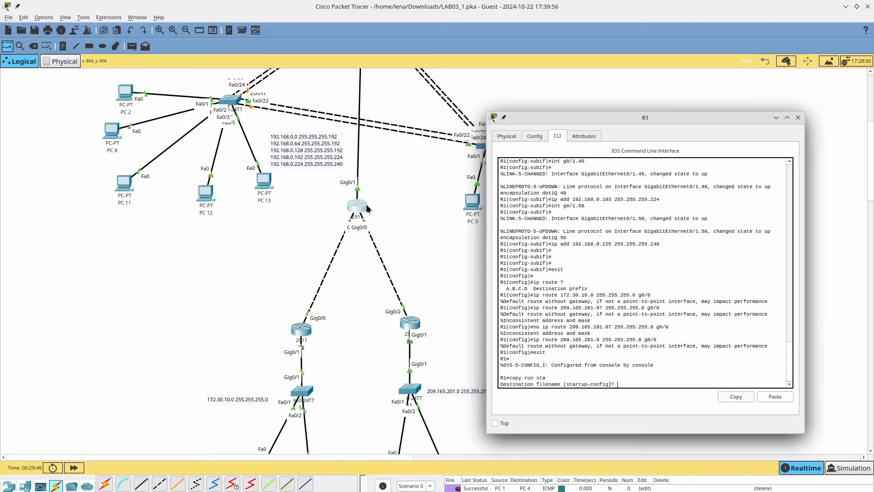
key("Return")
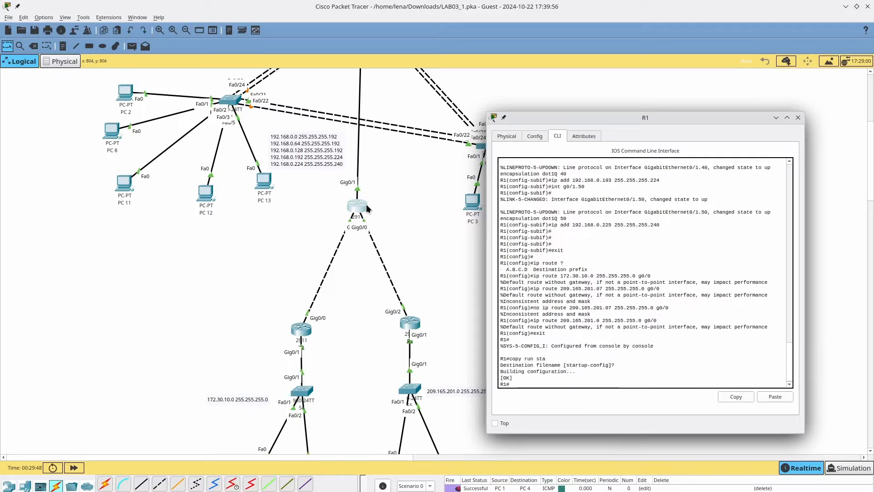
- Exit config mode on R2 and save its running config to startup-config
left_click(301, 332)
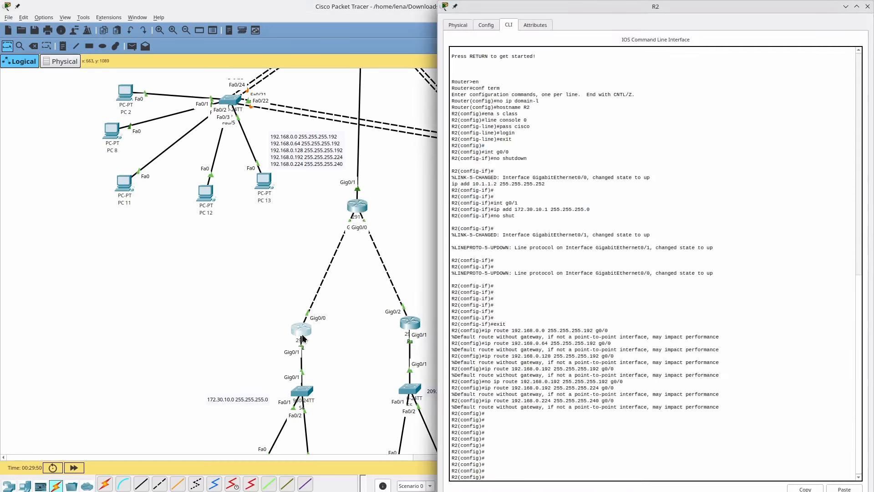
type("exit")
key("Return")
type("c op")
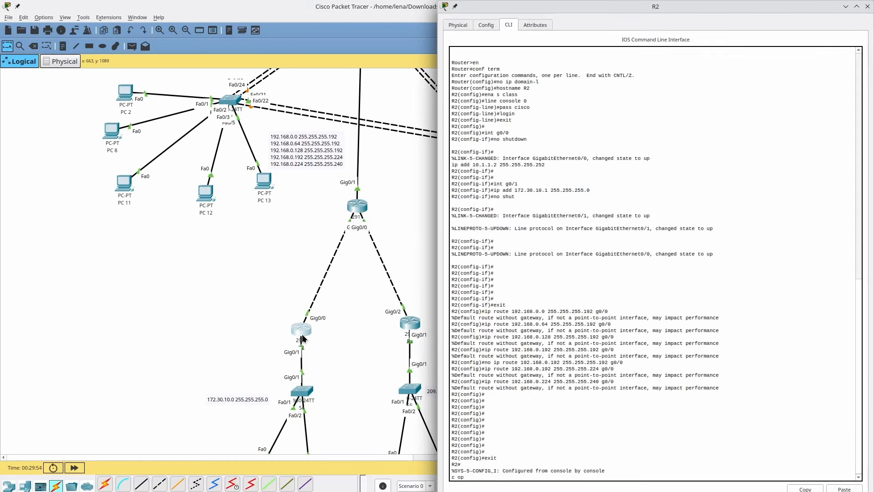
key("BackSpace")
key("BackSpace")
key("BackSpace")
type("op run sta")
key("Return")
key("Return")
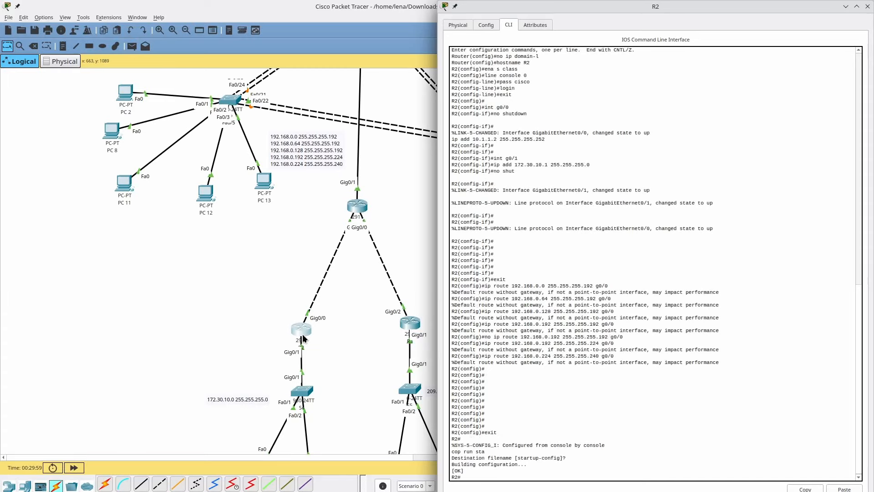
- Save R3's running config to startup-config with cop run s, then open switch S4
left_click(409, 322)
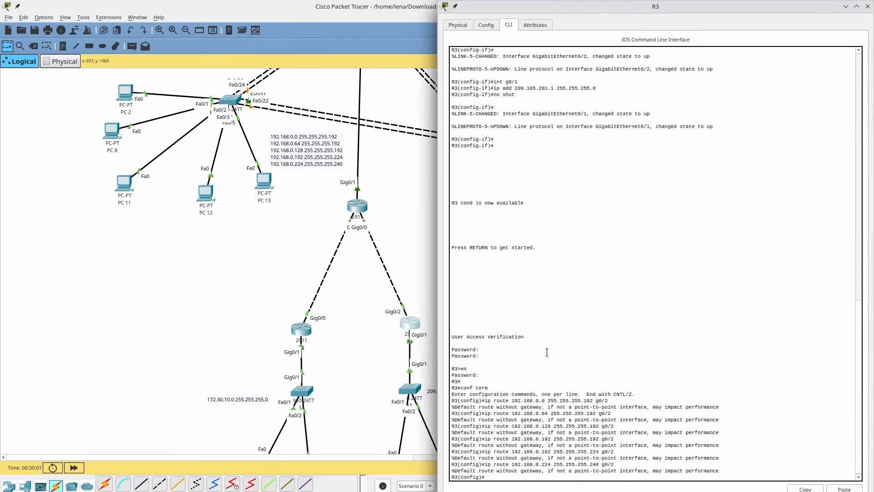
type("exit")
key("Return")
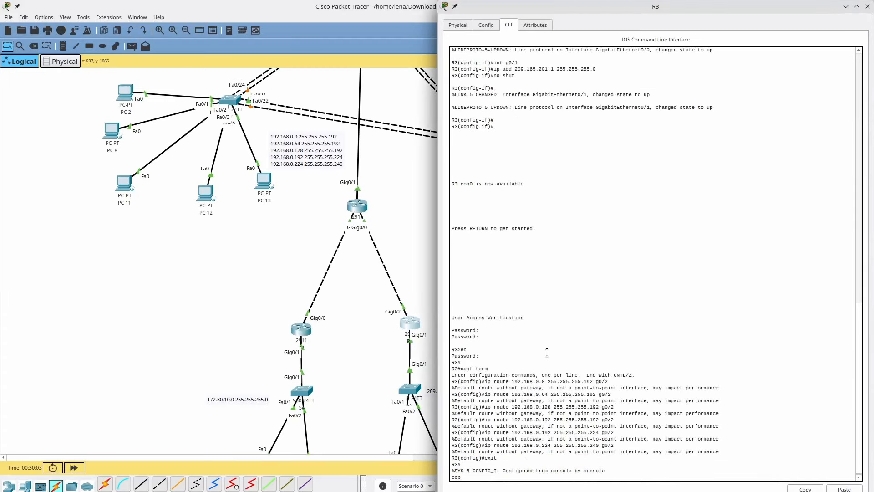
type("cop run s")
key("Return")
key("Return")
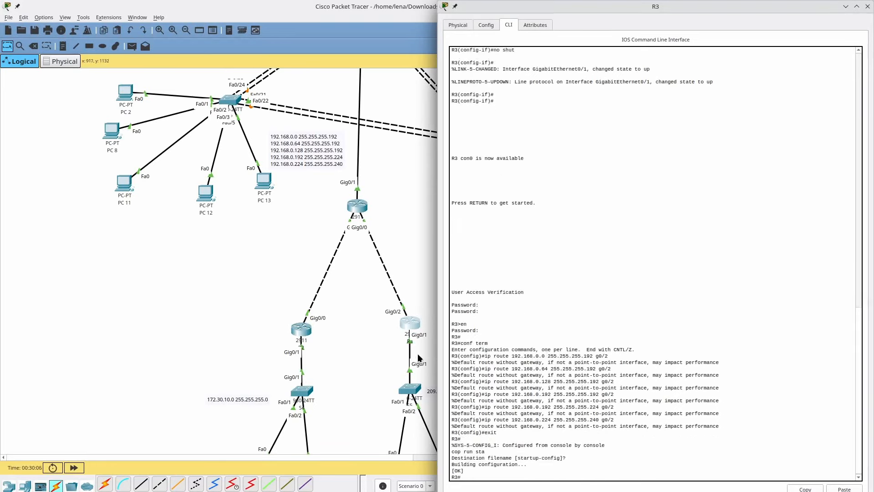
scroll(348, 379, "down", 3)
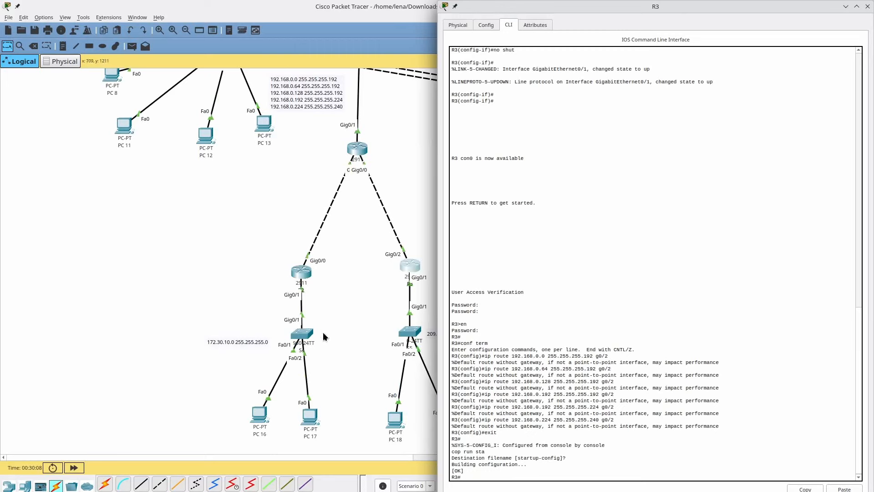
left_click(300, 336)
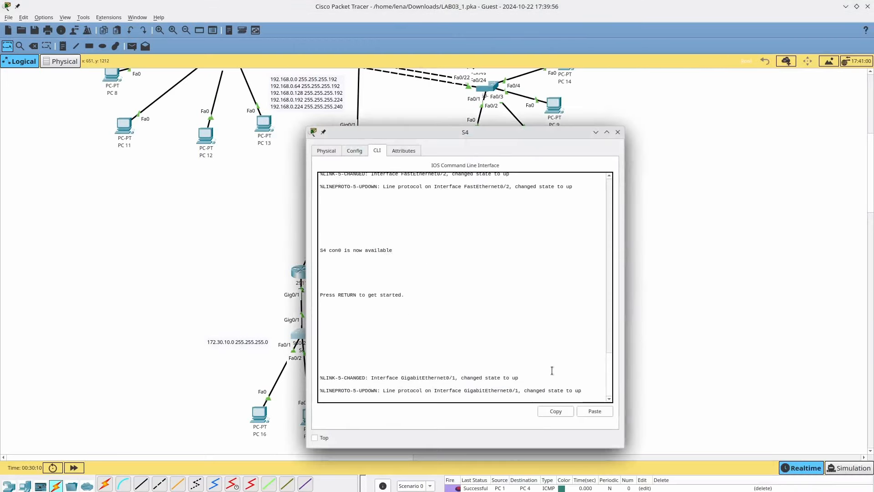
- Return to the full canvas, cancel a second simple PDU, and switch to Simulation mode
scroll(542, 359, "up", 4)
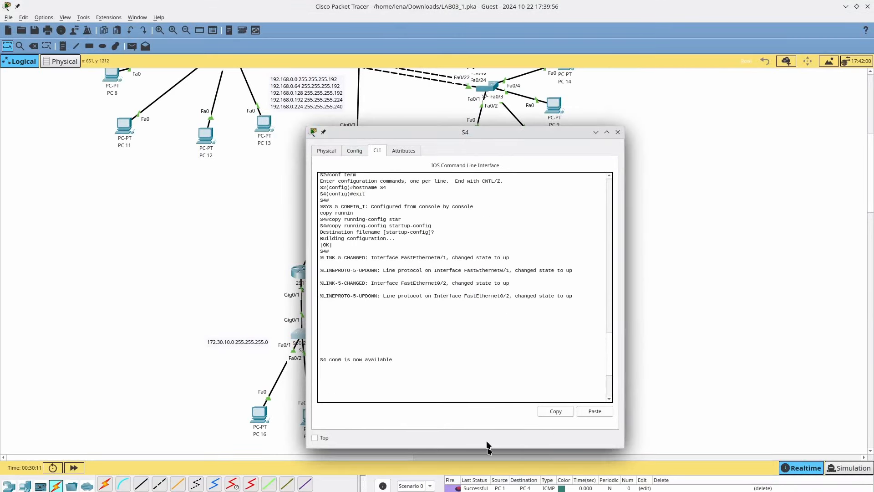
scroll(516, 297, "down", 4)
left_click(221, 373)
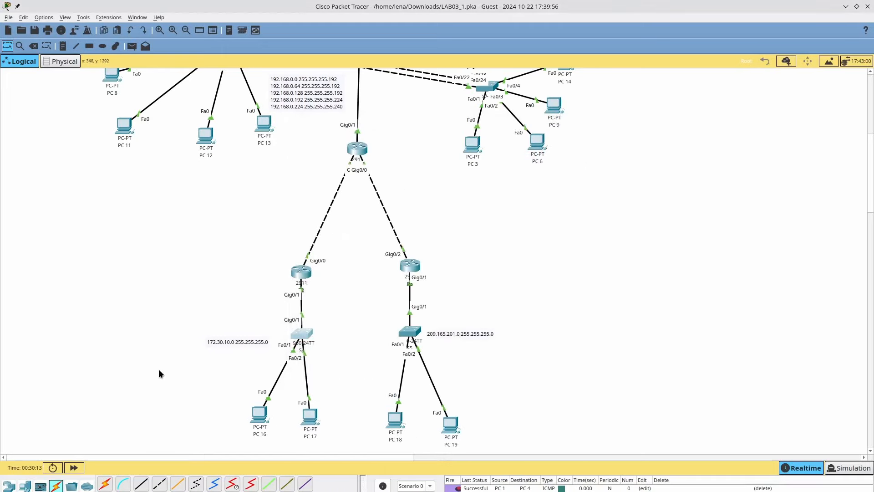
scroll(432, 410, "up", 6)
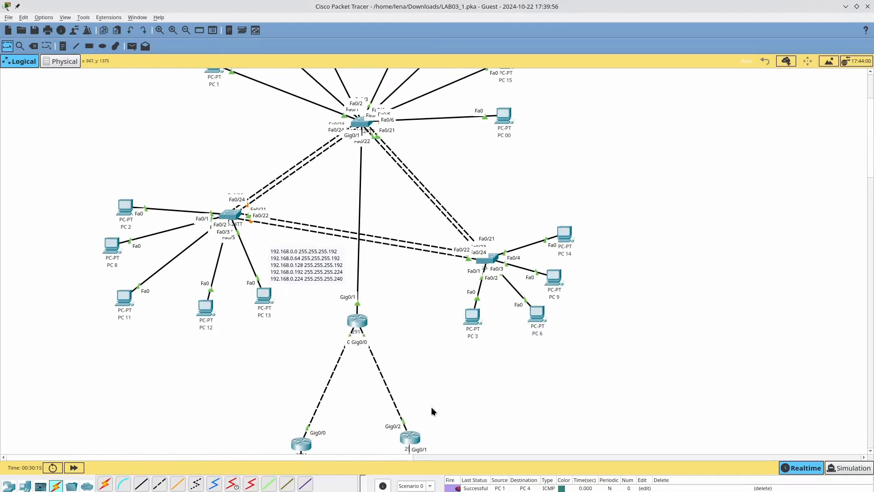
scroll(338, 337, "down", 4)
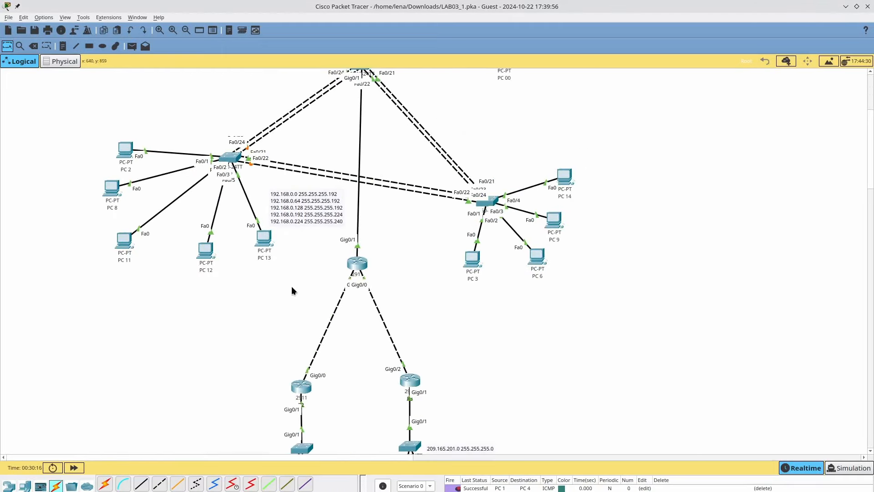
left_click(132, 46)
scroll(199, 141, "down", 1)
scroll(199, 141, "down", 2)
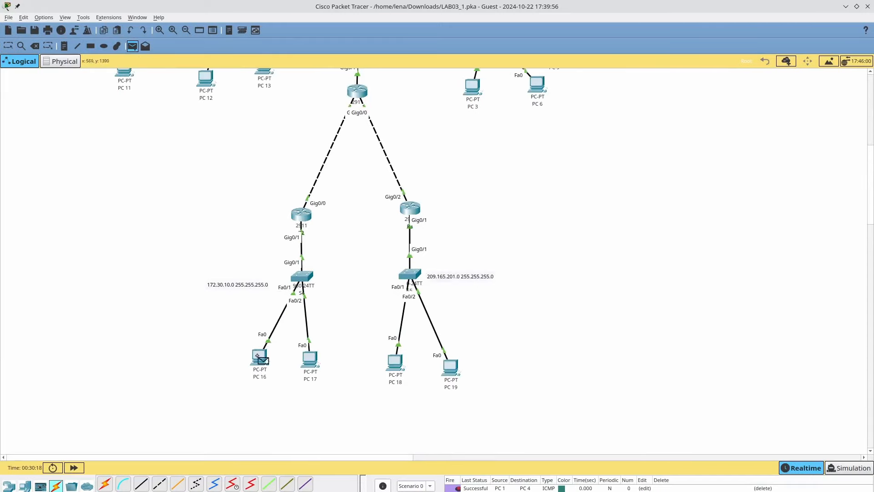
scroll(258, 355, "up", 2)
scroll(259, 355, "up", 3)
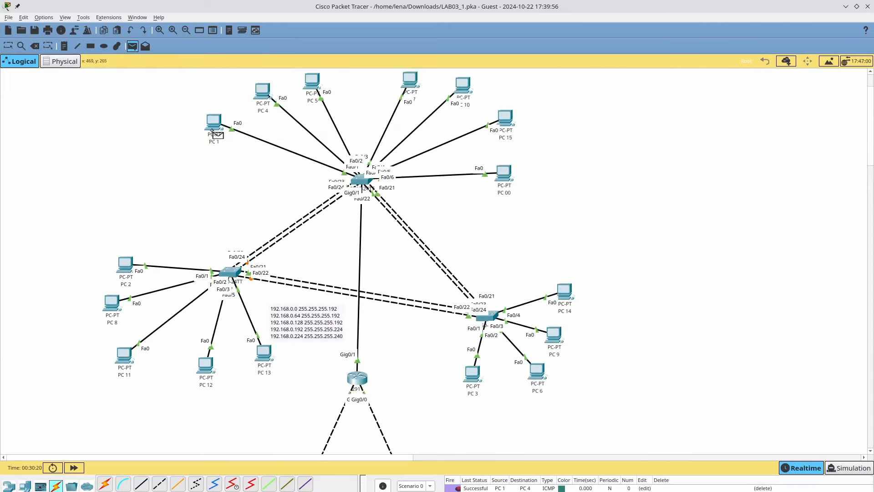
scroll(224, 197, "down", 4)
key("Escape")
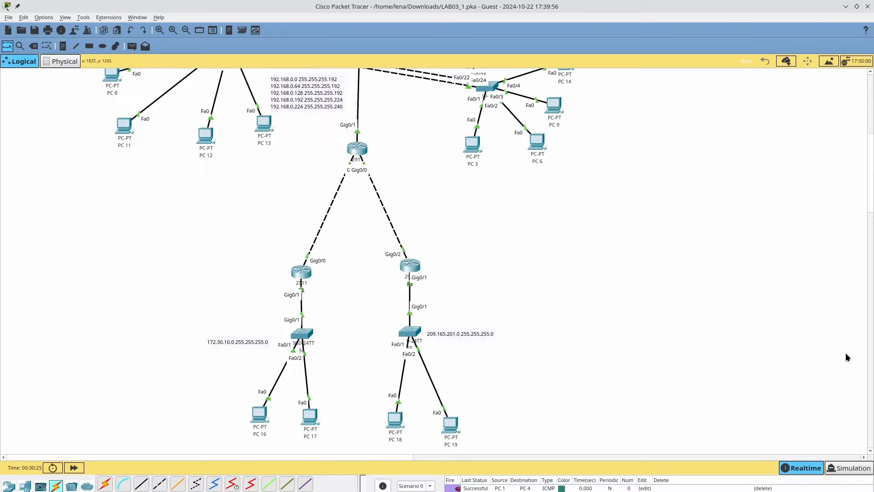
left_click(848, 469)
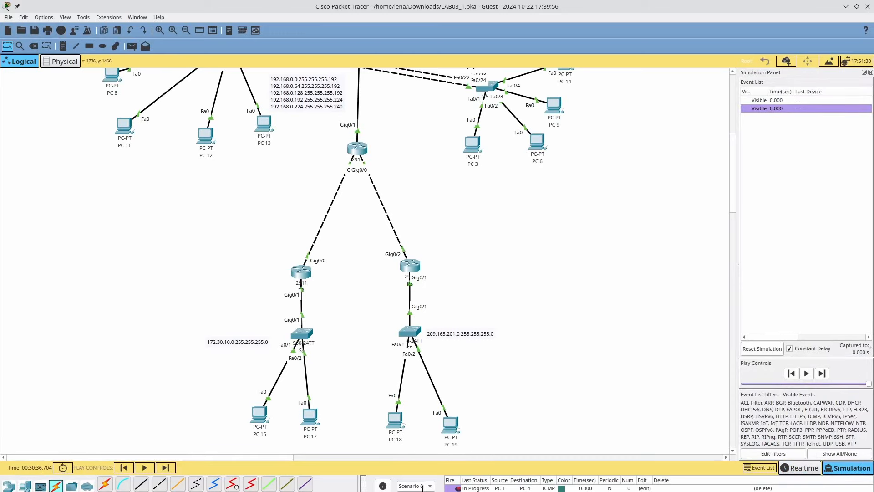
- Step through R2's PDU layers showing the ping dropped for lack of an ARP entry, then close
scroll(299, 386, "up", 5)
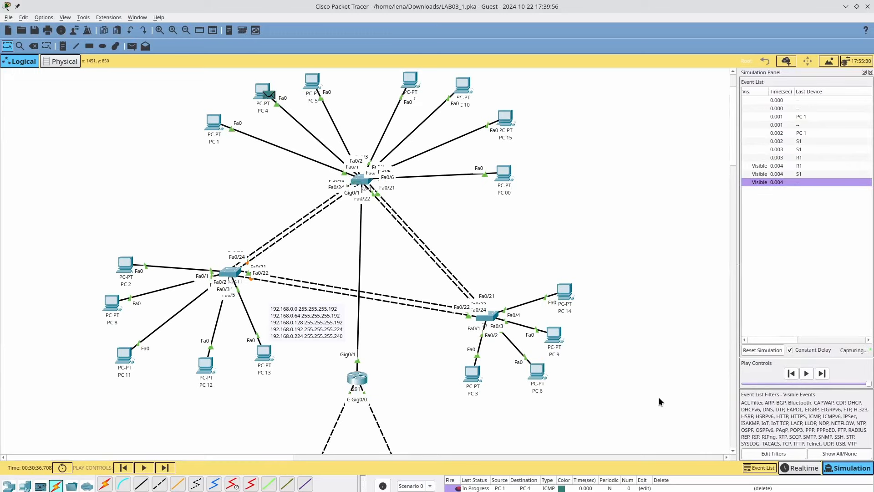
scroll(565, 385, "down", 5)
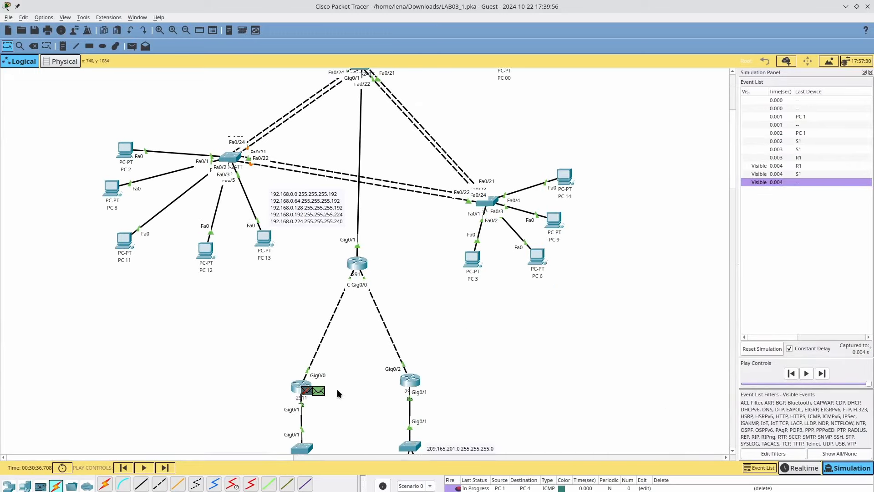
left_click(311, 394)
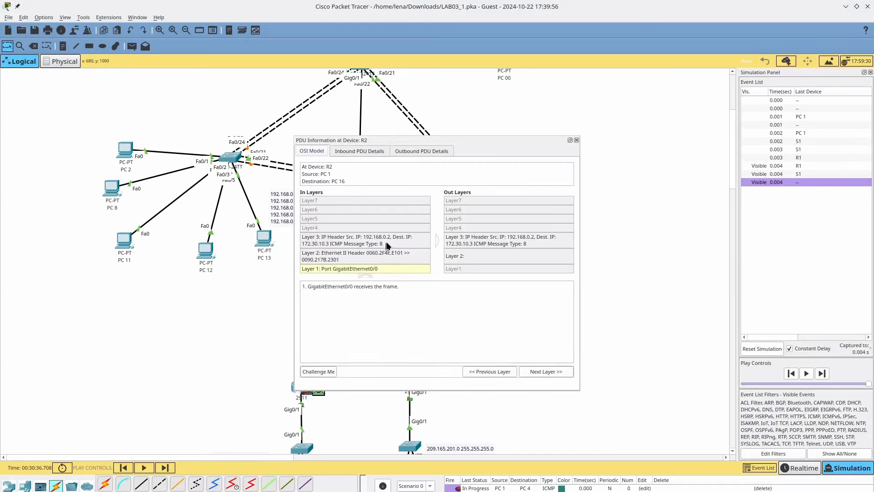
left_click(456, 245)
left_click(460, 259)
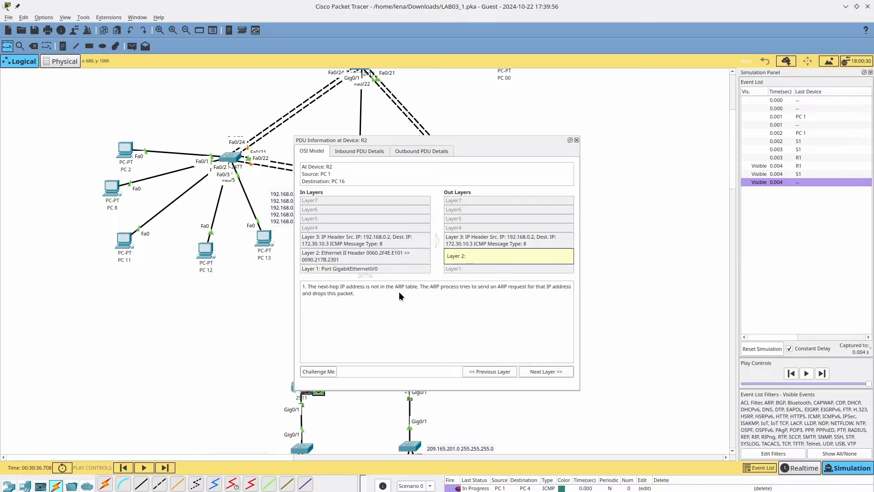
left_click(378, 292)
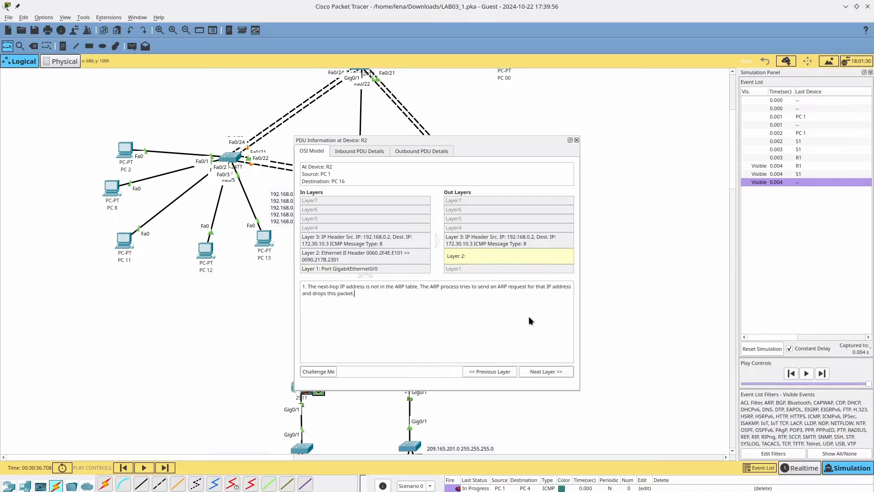
left_click(576, 140)
scroll(574, 187, "down", 4)
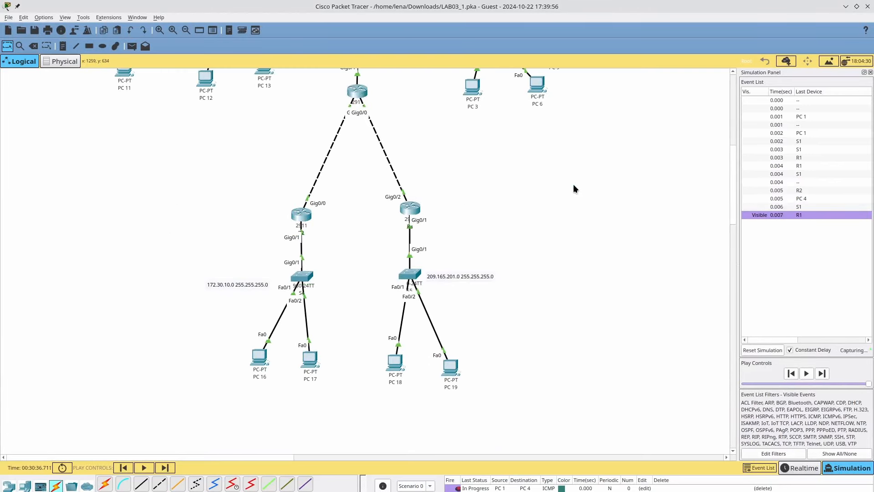
- Play the PC 1 to PC 4 ping simulation through 1.095 s, then return to Realtime mode
scroll(557, 160, "up", 5)
scroll(557, 165, "down", 6)
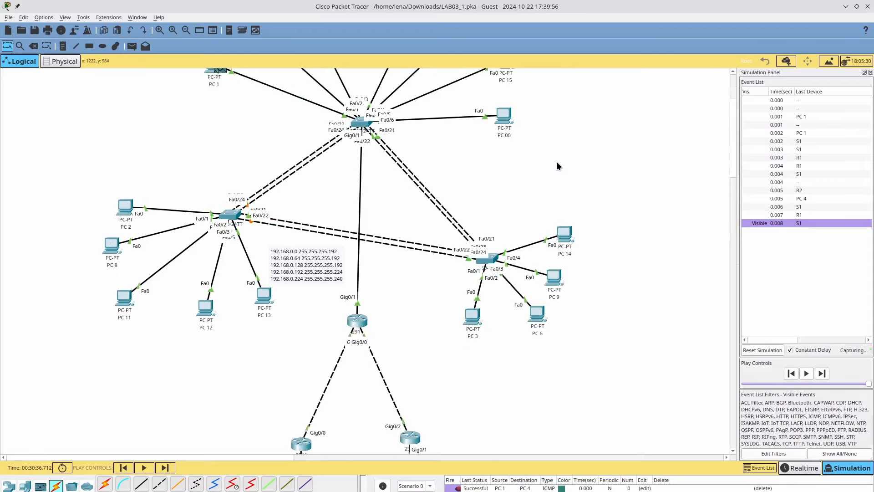
scroll(557, 167, "up", 8)
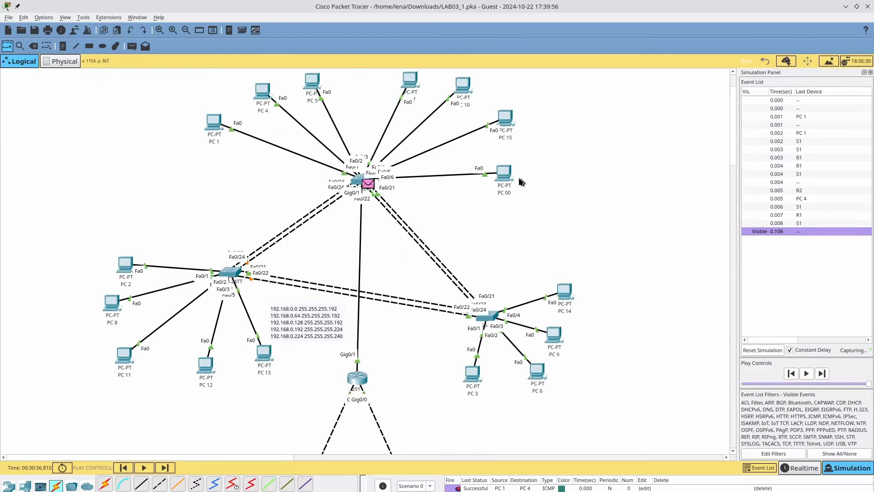
scroll(449, 173, "down", 9)
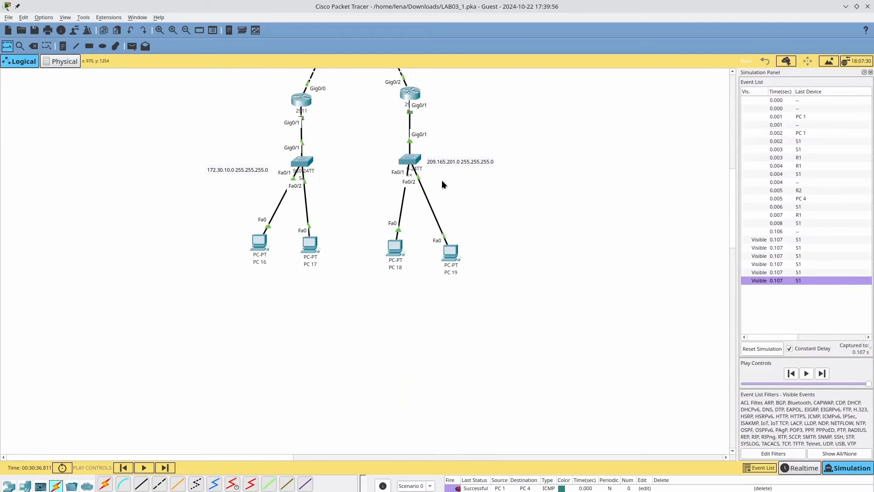
left_click(144, 468)
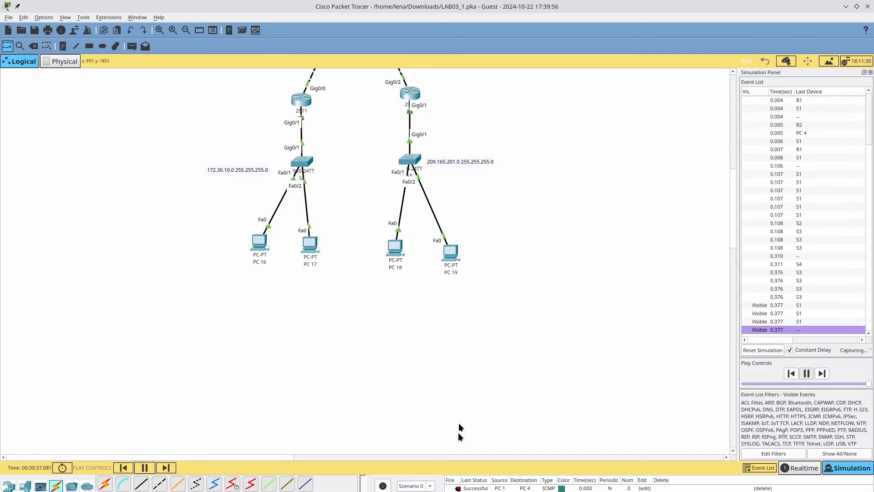
scroll(458, 384, "up", 6)
scroll(459, 384, "up", 1)
scroll(458, 384, "down", 4)
scroll(458, 384, "up", 1)
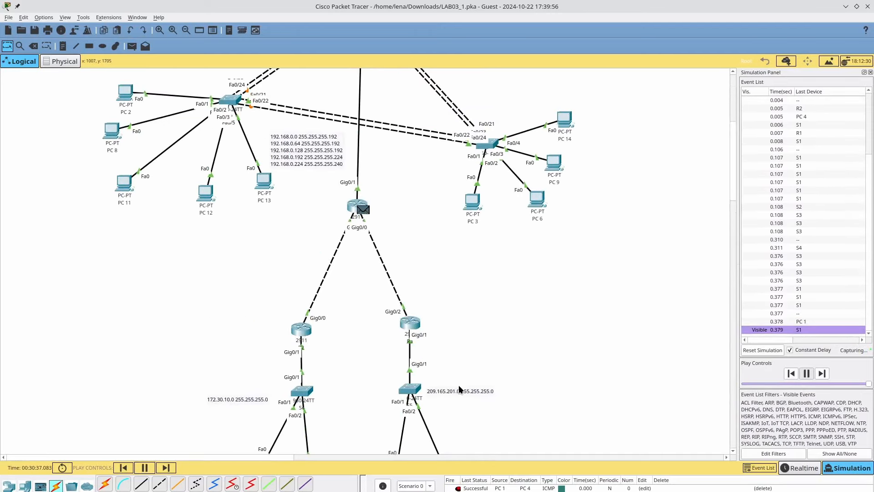
scroll(458, 384, "down", 1)
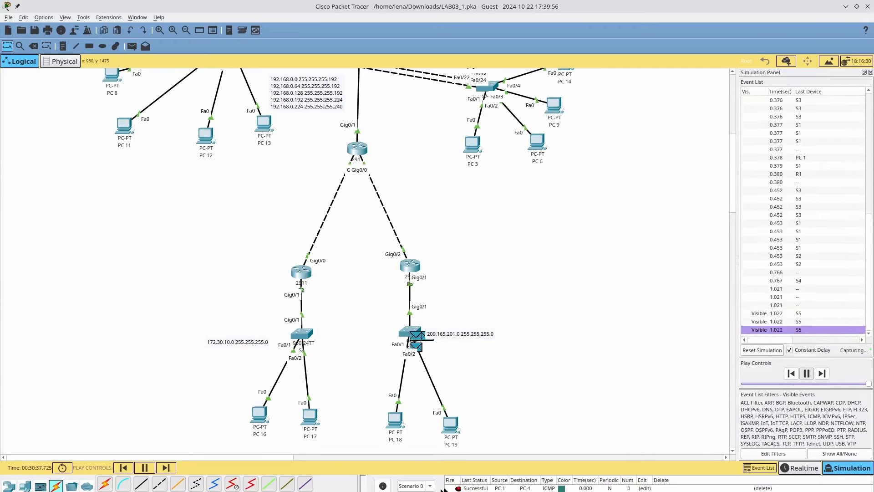
left_click(796, 467)
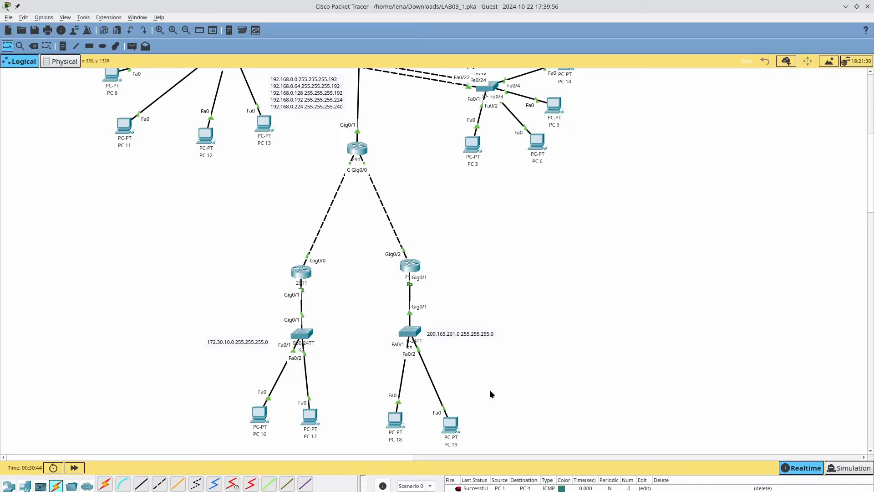
- Re-enter Simulation mode and play it, capturing S3, S1 and S4 events up to 0.961 s
left_click(834, 468)
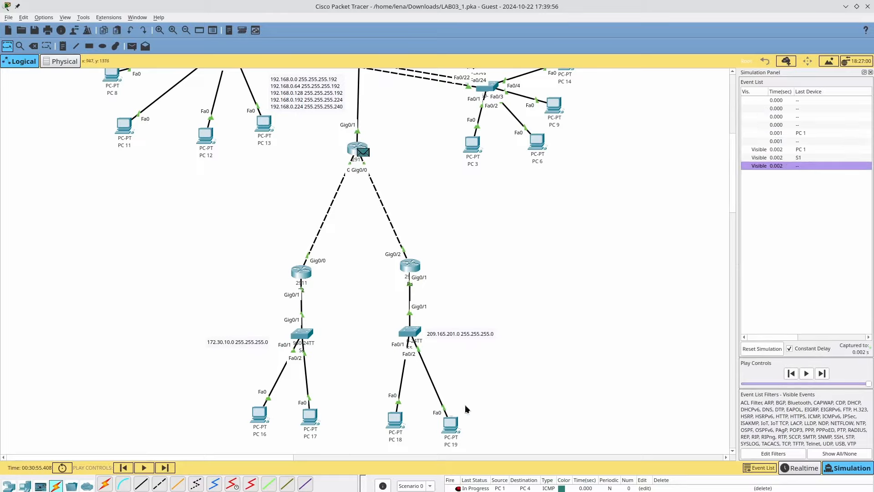
left_click(806, 374)
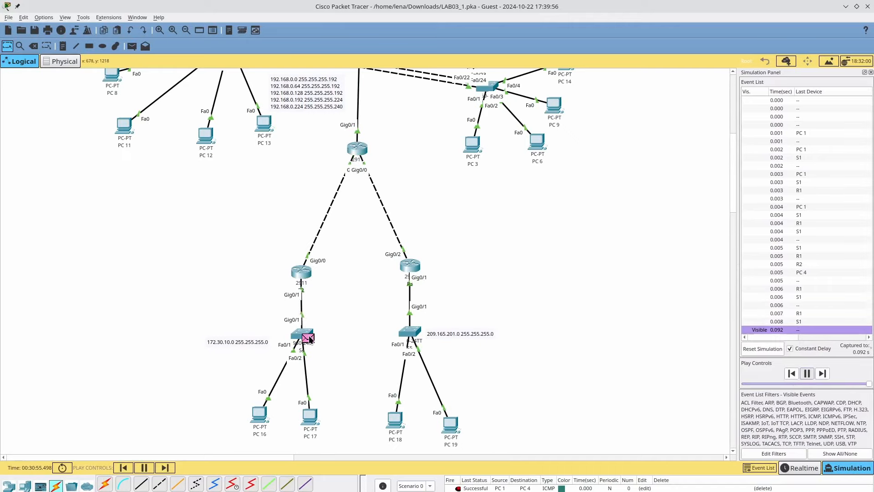
mouse_move(309, 337)
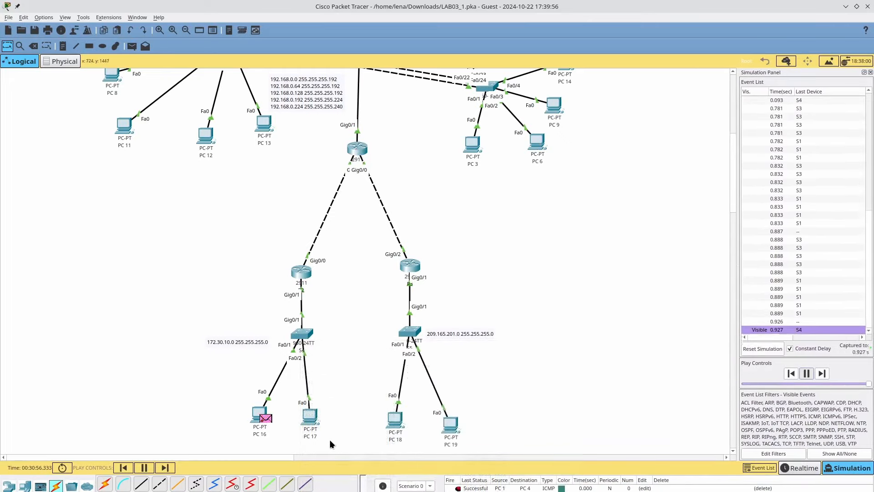
- Check PC 16's IP configuration and close its window
left_click(271, 415)
left_click(339, 214)
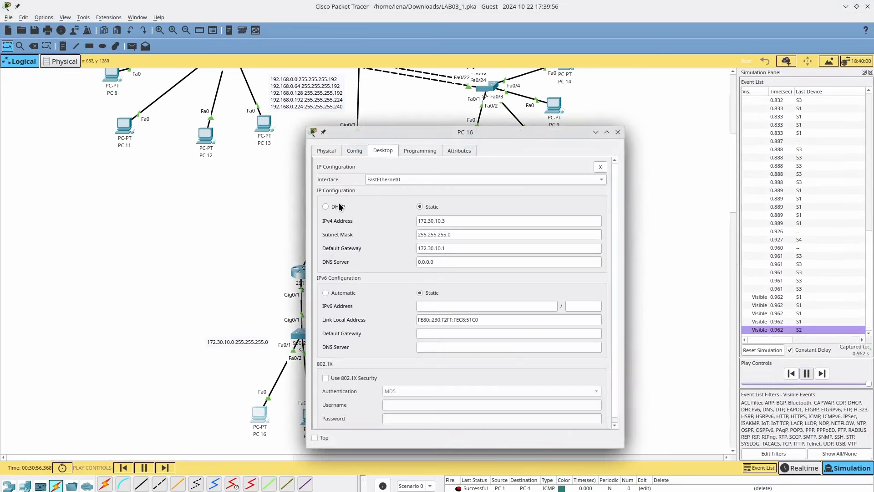
left_click(618, 133)
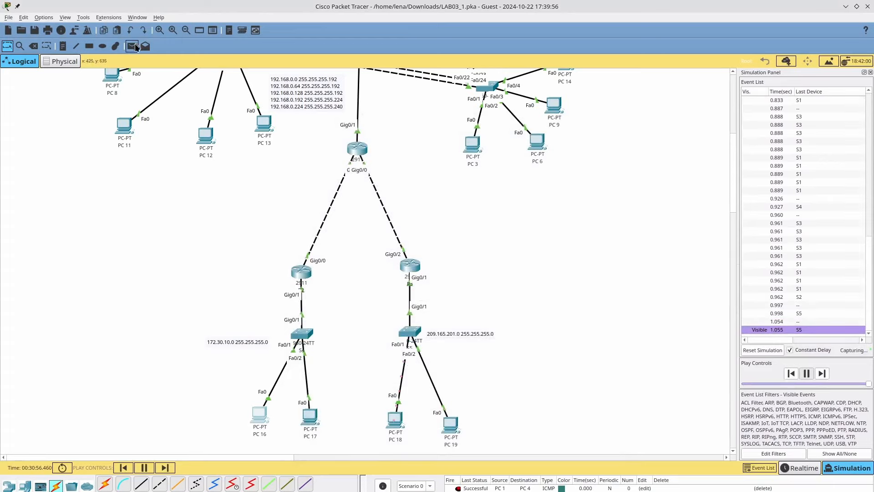
- Add a simple ping from PC 16 to the 2911 router above it, then open S4
left_click(132, 46)
left_click(260, 415)
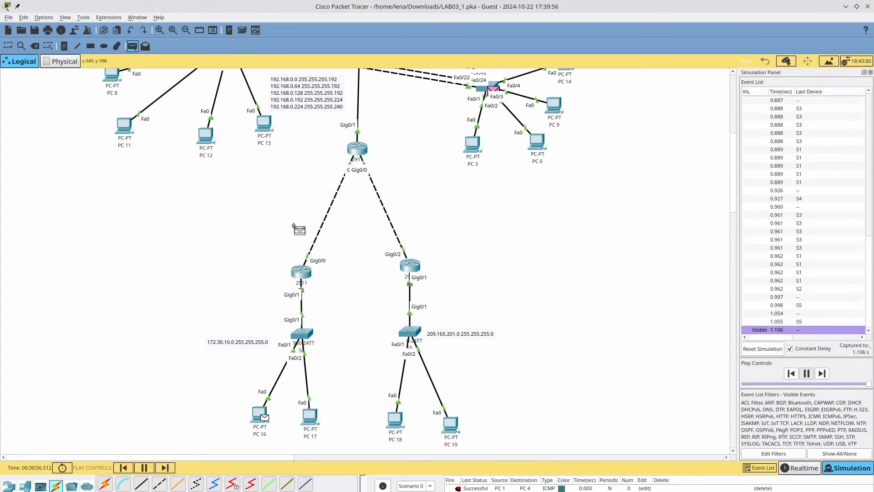
left_click(310, 282)
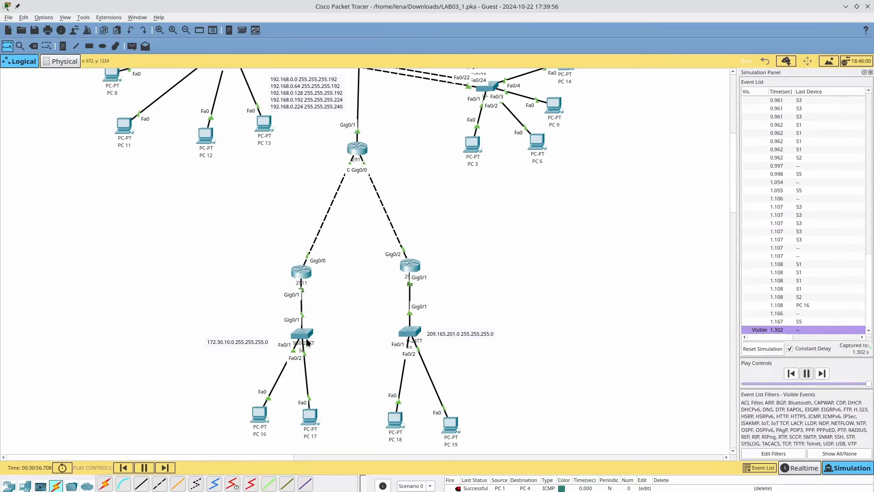
left_click(304, 337)
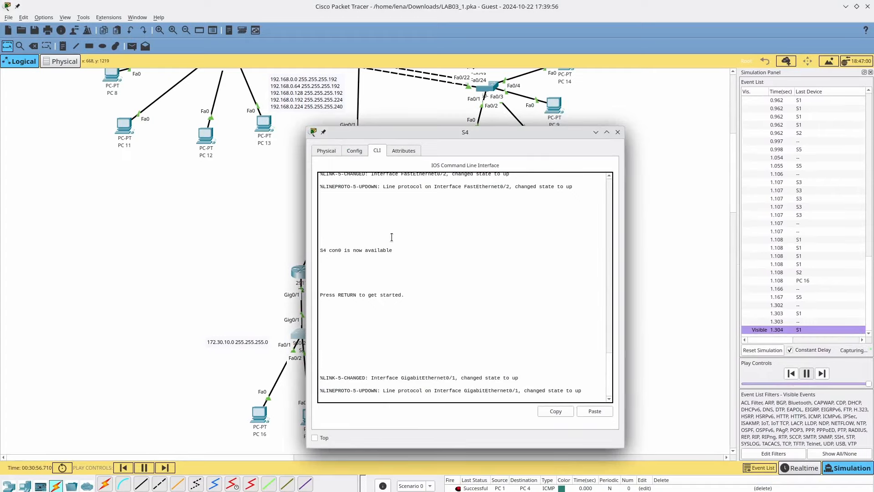
- Pause the simulation, reopen S4's console, and log into privileged mode
left_click(618, 132)
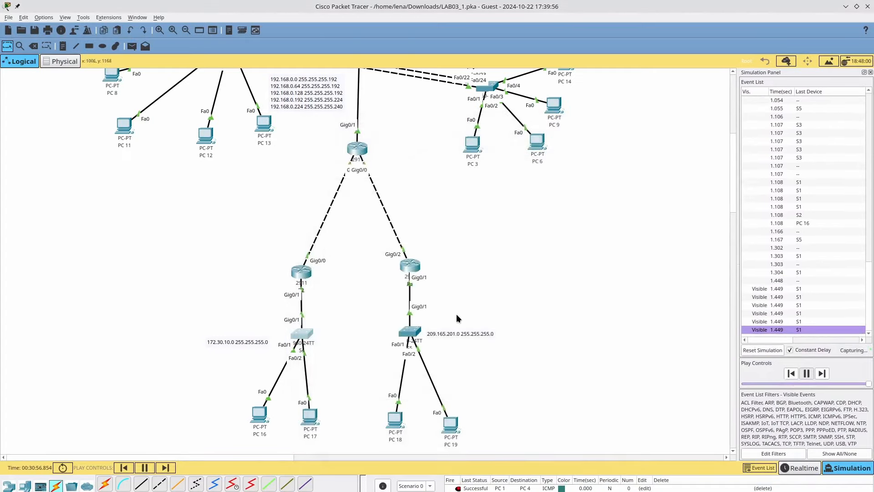
left_click(144, 468)
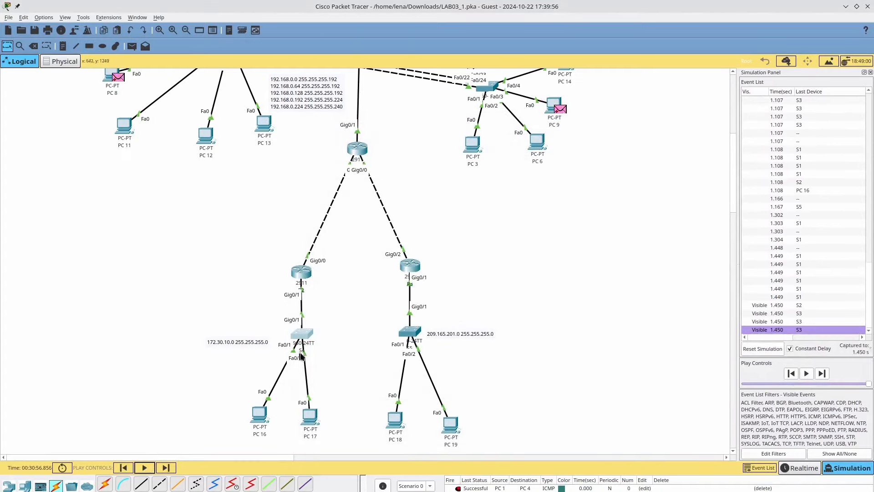
left_click(305, 336)
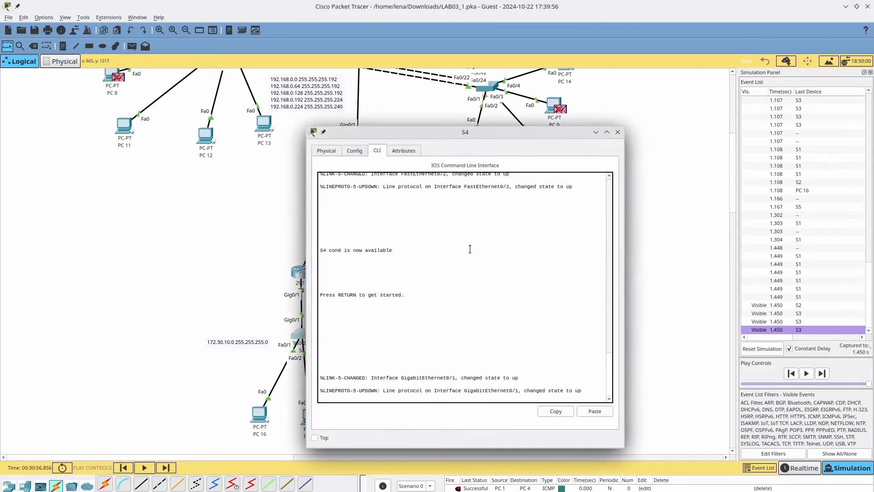
key("Return")
key("Return")
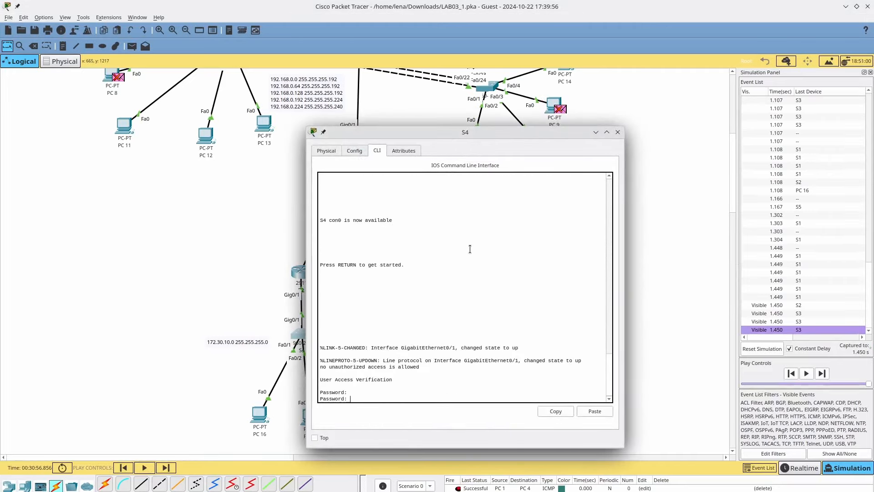
key("Return")
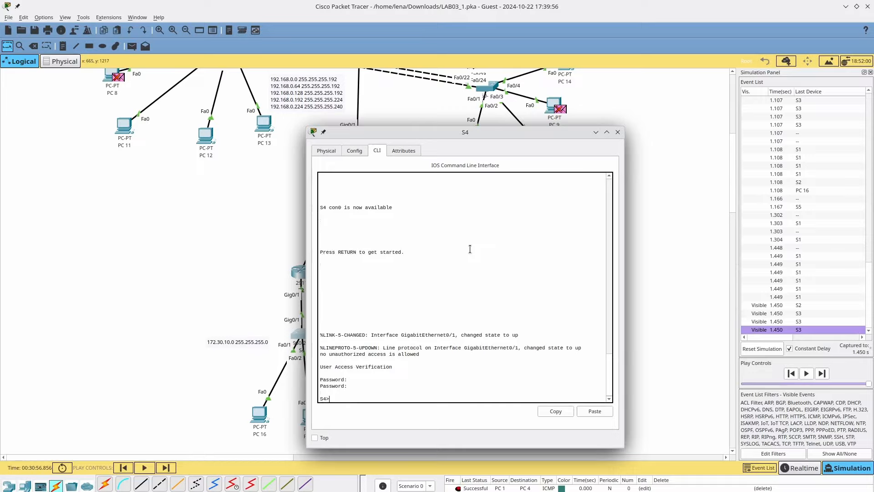
type("copy")
key("Return")
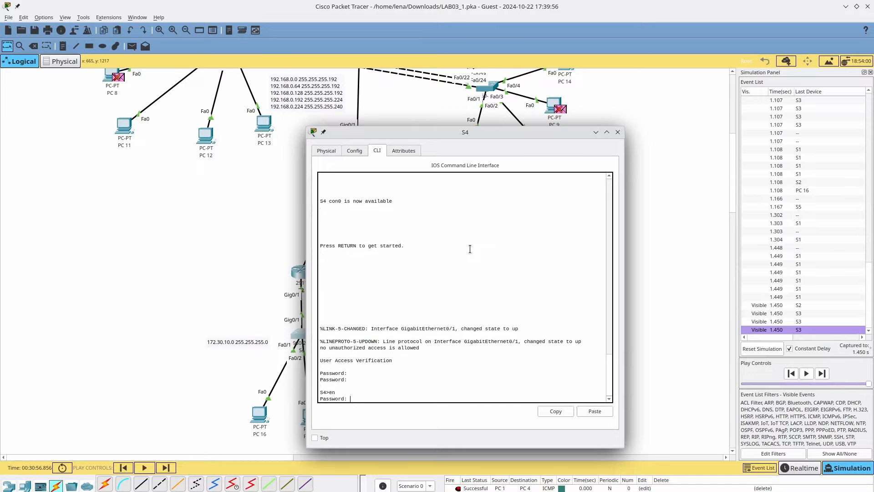
key("Return")
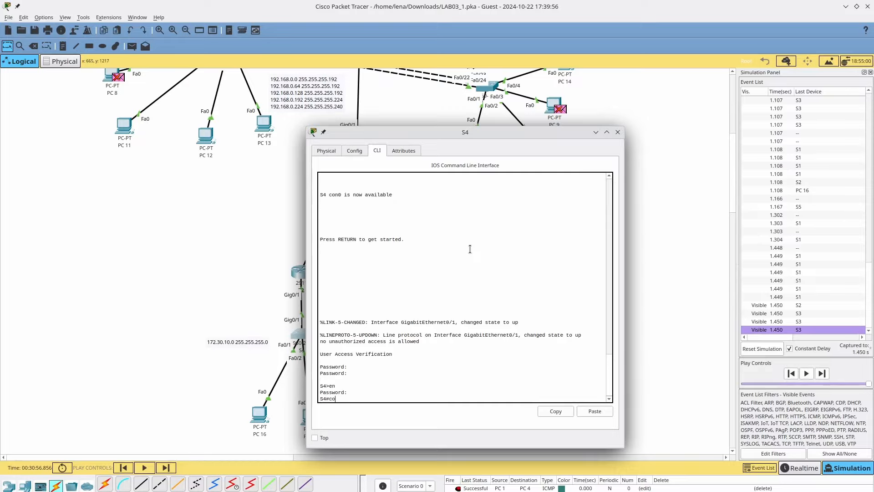
- List copy options, then attempt copy flash startup-config, which fails without a source filename
type("copy ?")
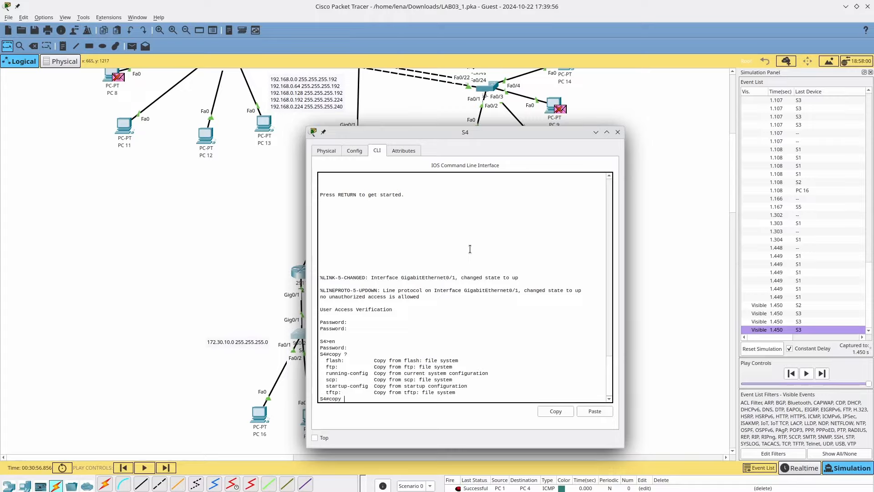
type("flash start")
key("Tab")
key("Return")
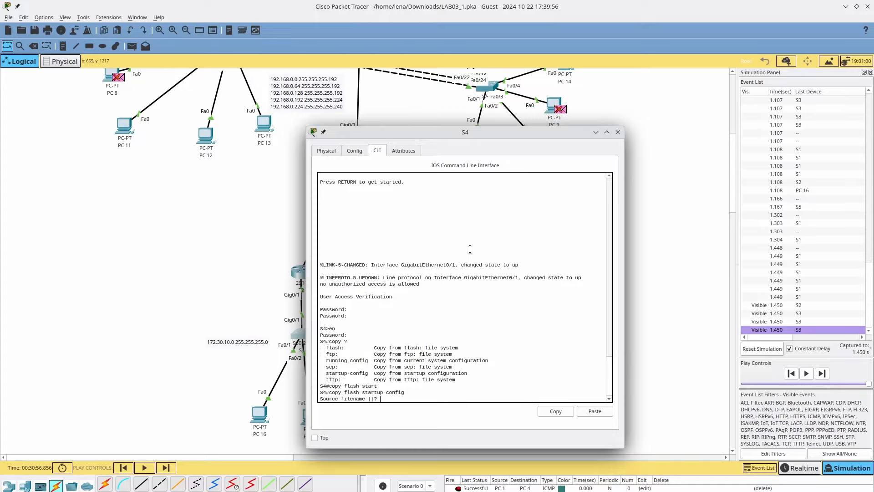
key("Return")
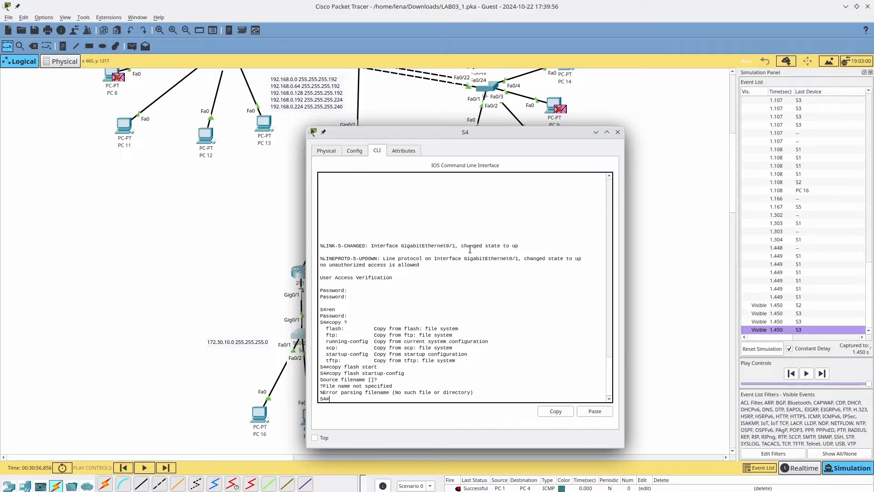
left_click(618, 132)
left_click_drag(449, 312, 252, 358)
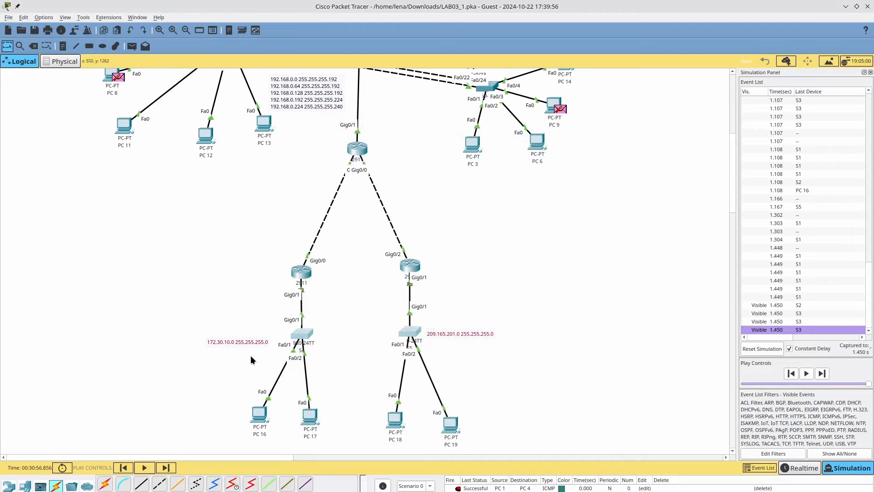
- Delete the two old switches together with their links
left_click_drag(281, 319, 403, 348)
key("Delete")
key("Return")
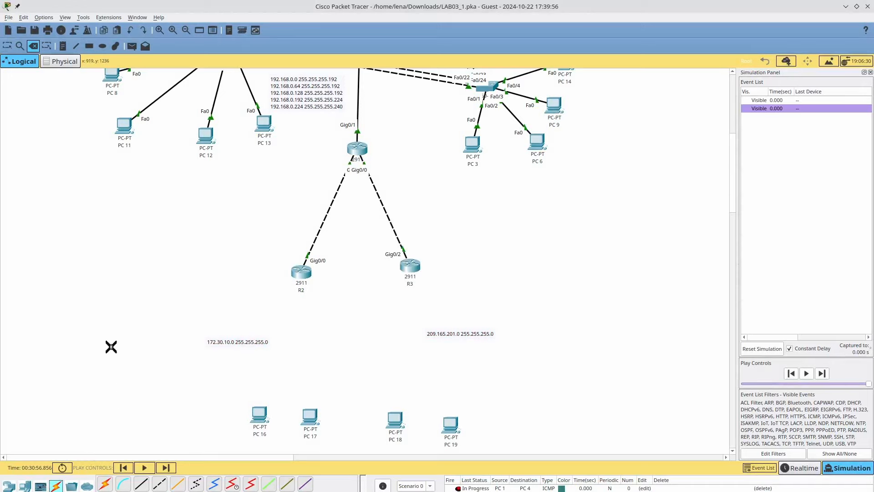
key("Escape")
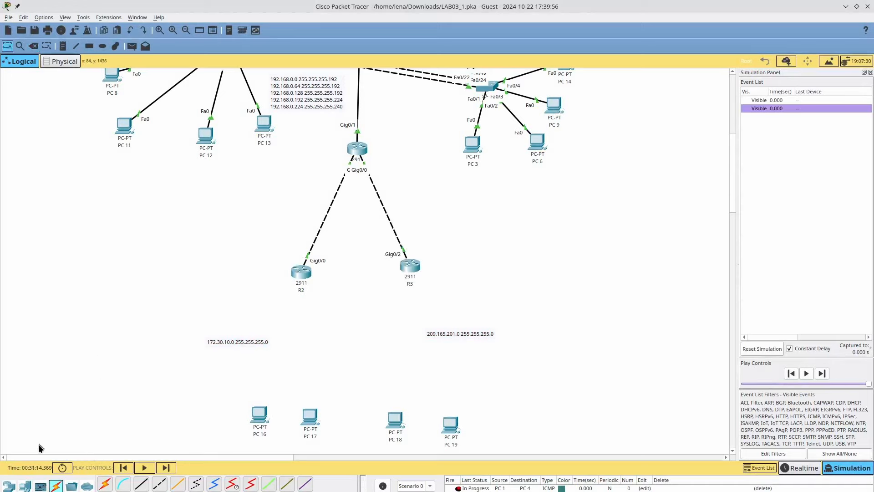
- Place a 2960-24TT switch above the 172.30.10.0 label and name it S4
left_click(9, 487)
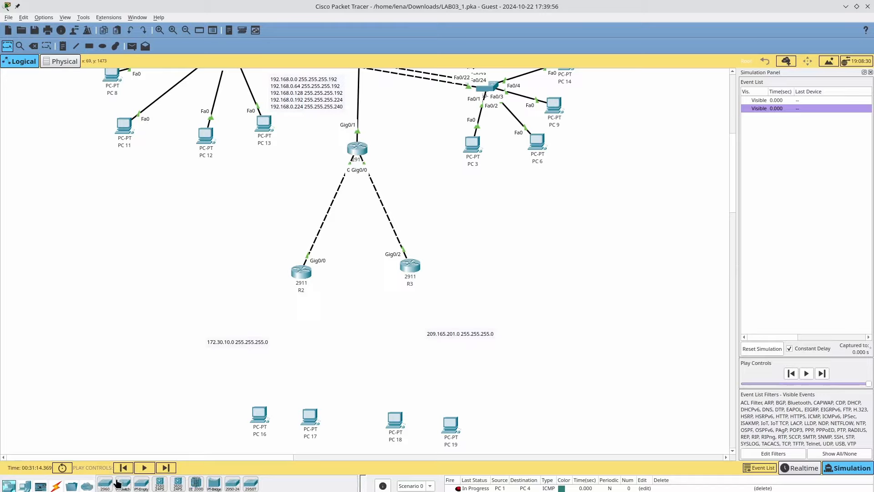
left_click_drag(105, 486, 296, 342)
left_click(296, 356)
type("S4")
left_click(302, 341)
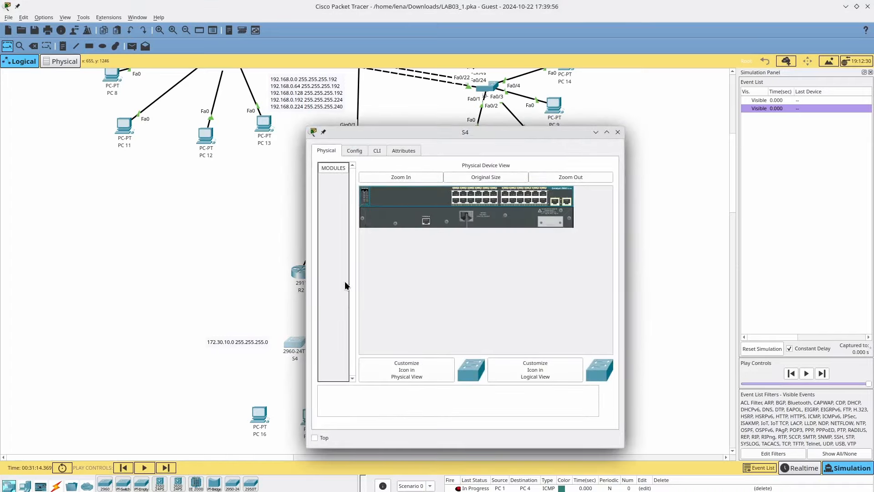
key("Escape")
- Copy-paste switch S4 and name the copy S5
key("ctrl+c")
key("ctrl+v")
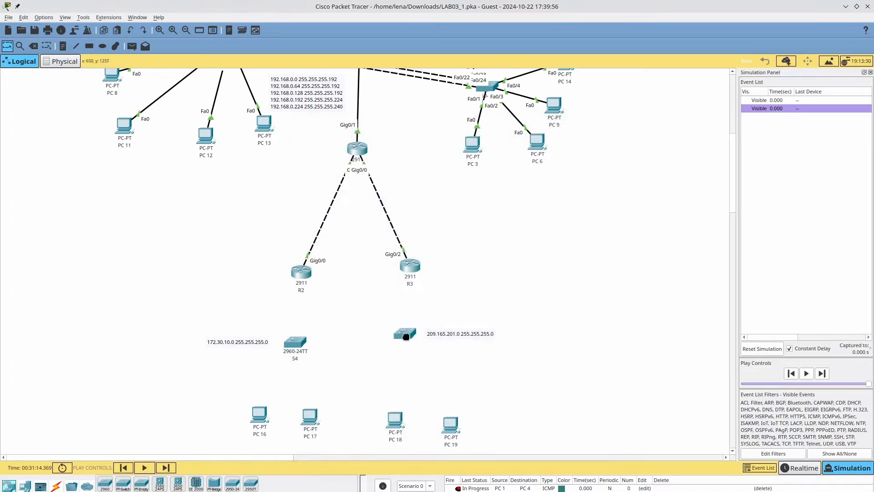
left_click(406, 359)
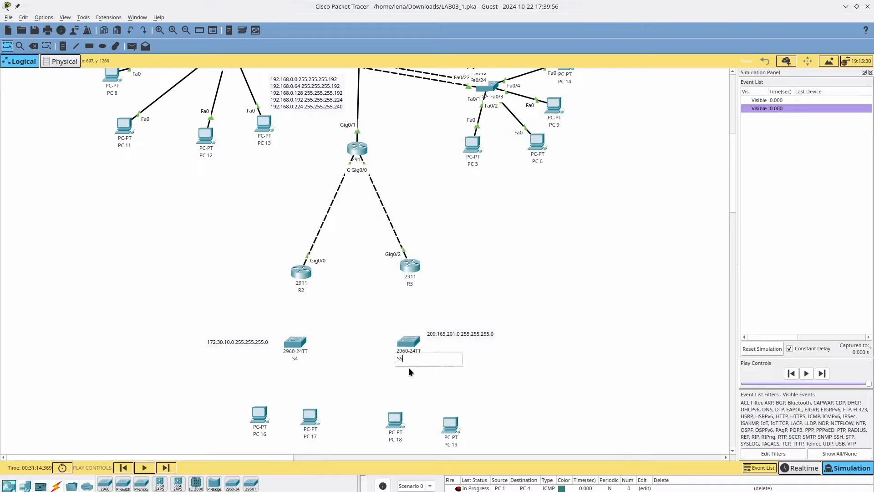
type("S5")
key("Return")
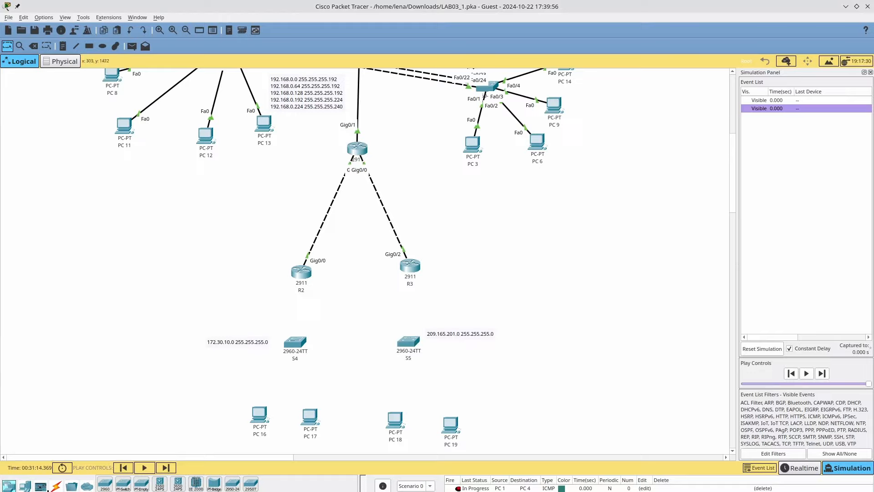
left_click(56, 486)
- Cable PC 16 and PC 17 to S4's FastEthernet0/1 and 0/2 with straight-through copper
left_click(142, 484)
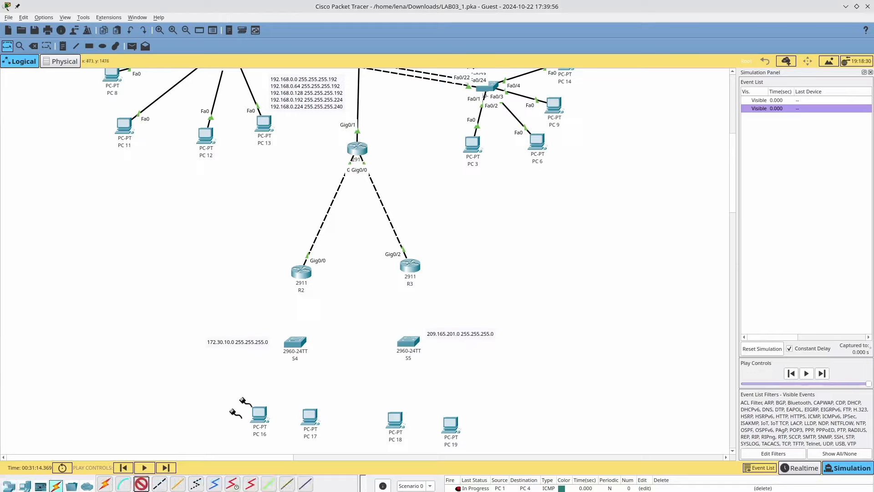
left_click(258, 416)
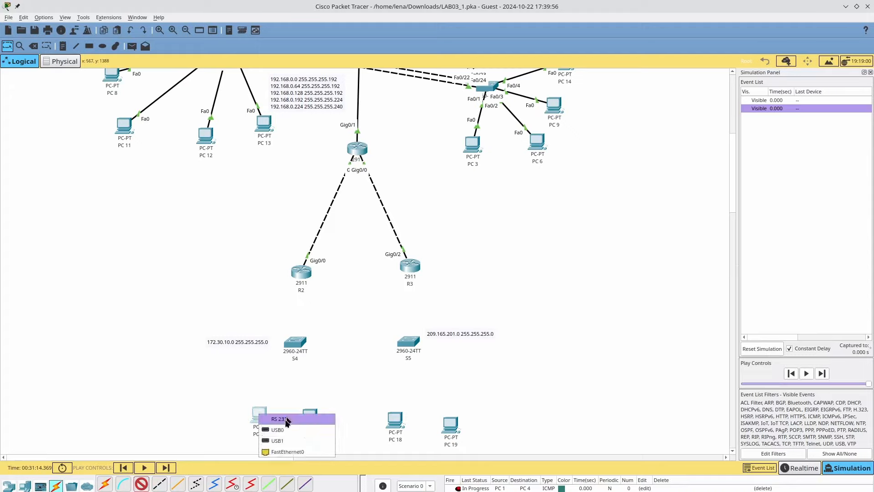
left_click(286, 443)
left_click(294, 342)
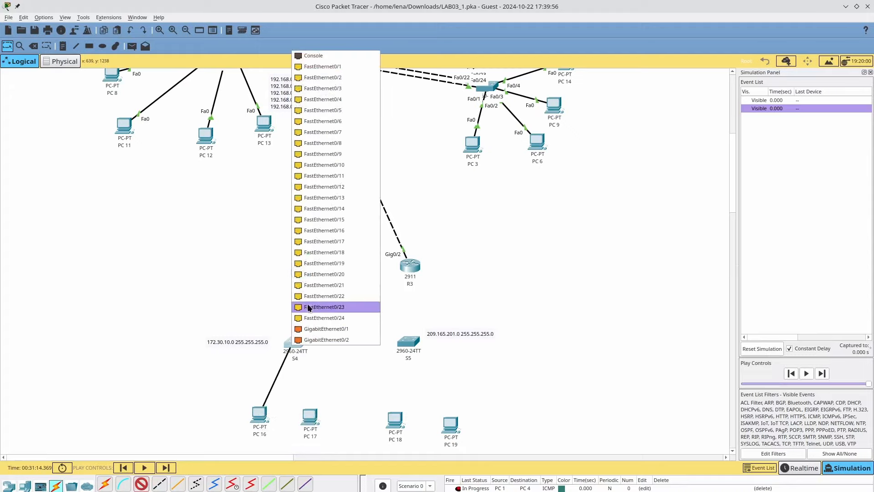
left_click(324, 67)
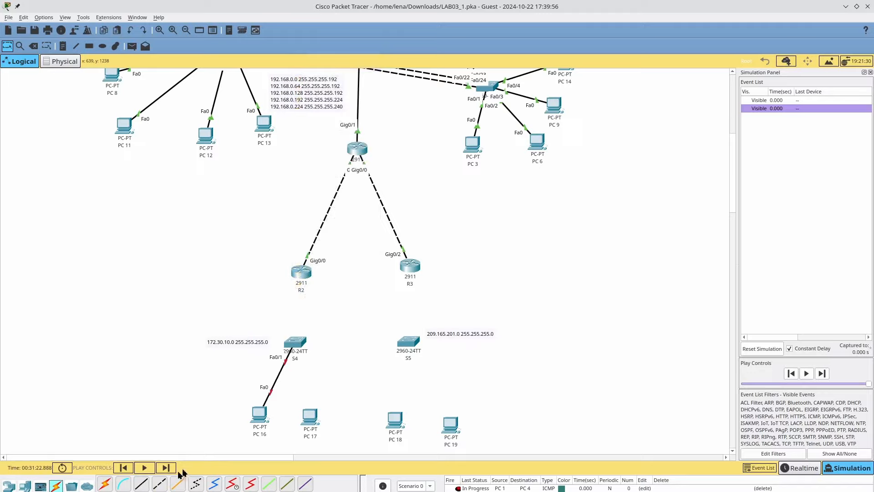
left_click(159, 484)
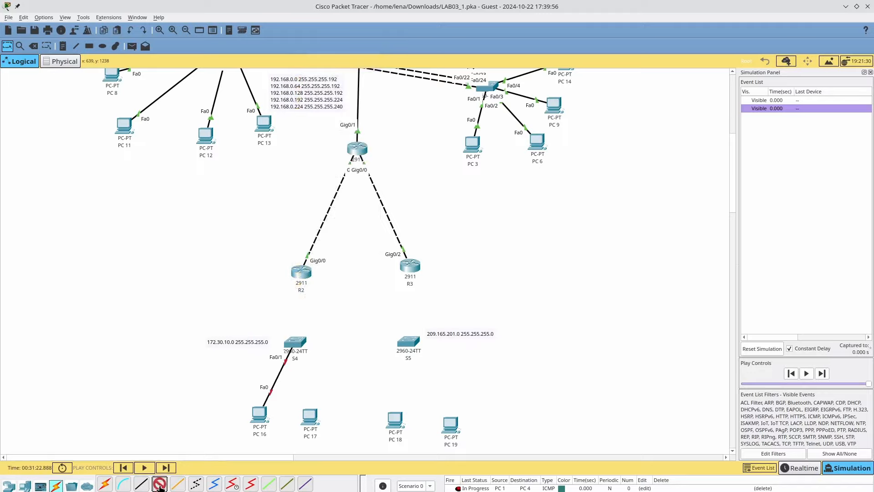
left_click(305, 416)
left_click(317, 456)
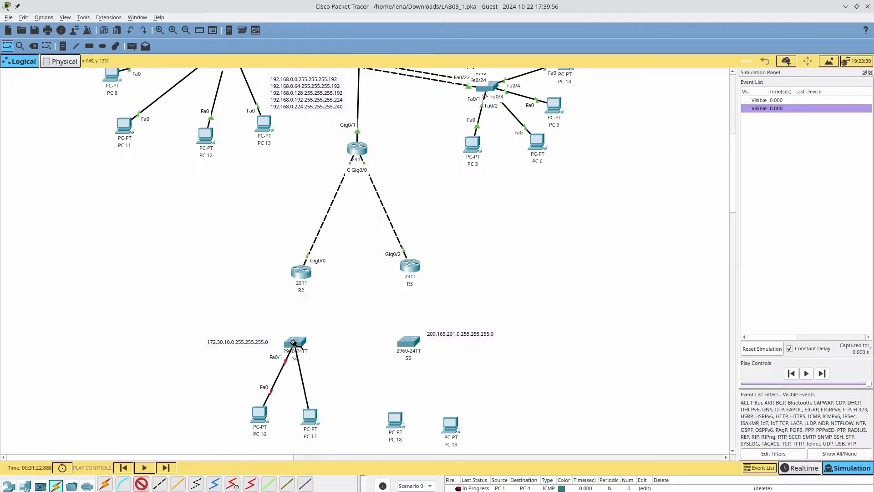
left_click(295, 342)
left_click(346, 76)
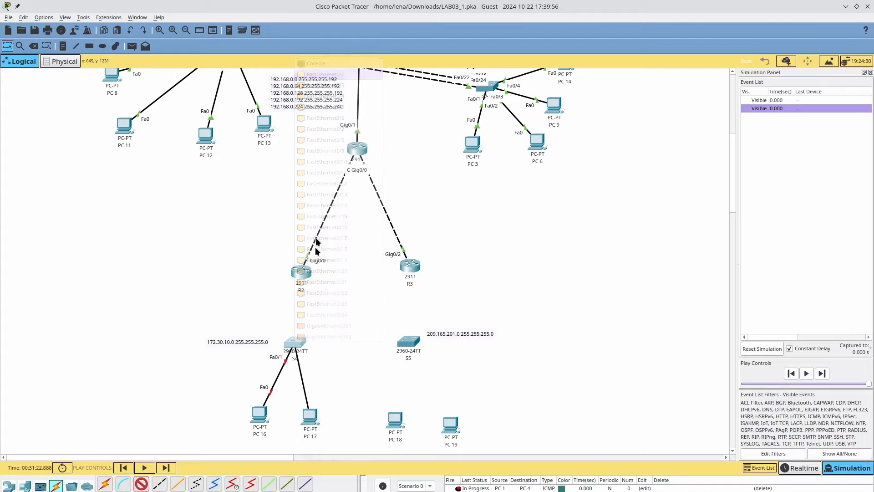
- Cable PC 18 and PC 19 to S5's FastEthernet0/1 and 0/2
left_click(141, 485)
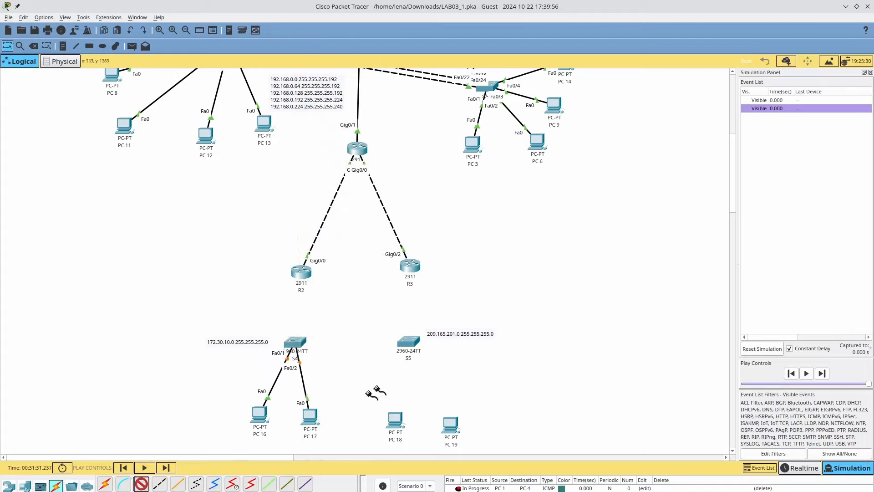
left_click(394, 419)
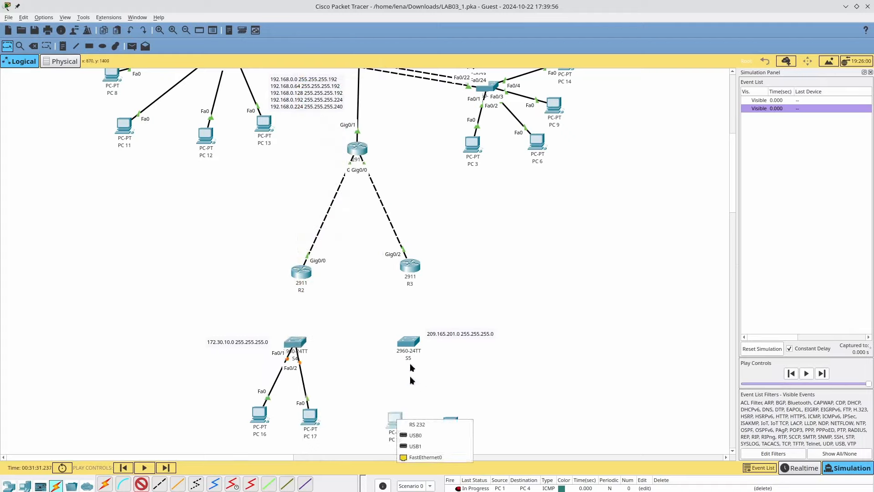
left_click(424, 457)
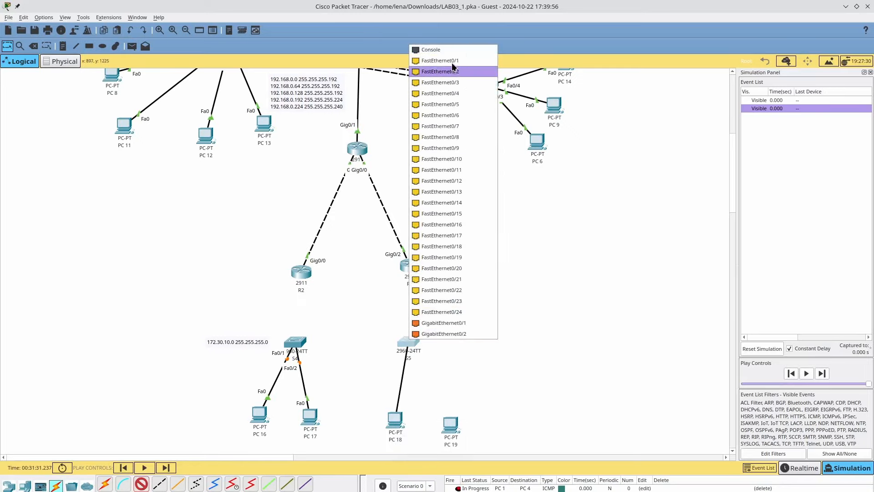
left_click(441, 72)
left_click(159, 484)
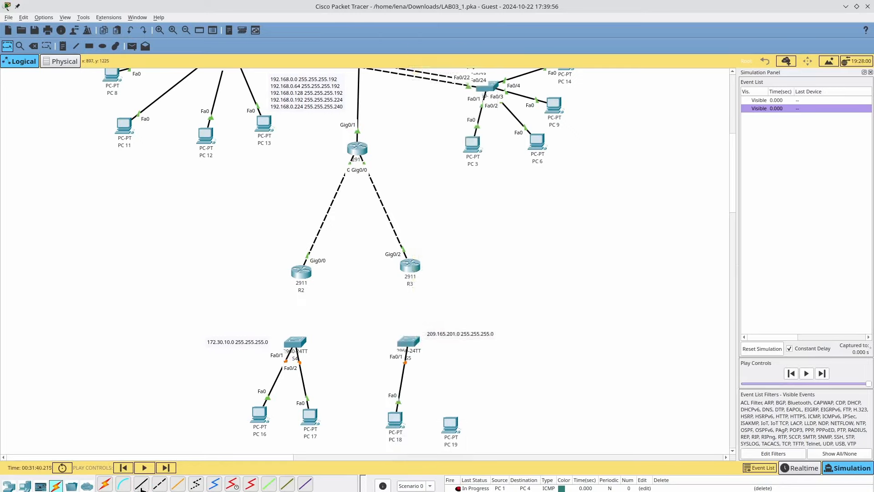
left_click(446, 427)
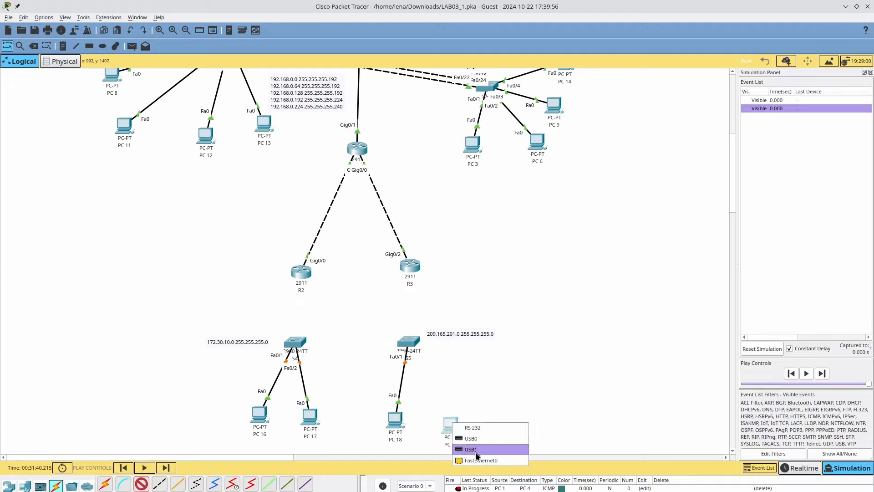
left_click(483, 460)
left_click(409, 340)
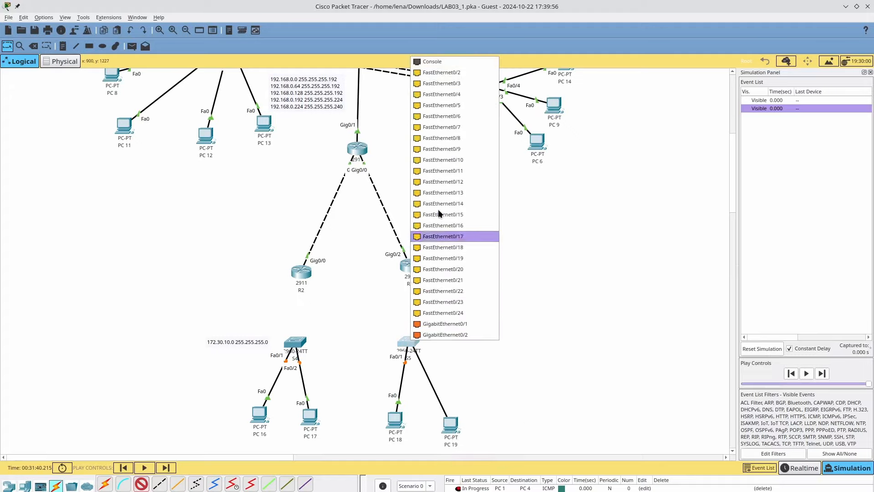
left_click(442, 73)
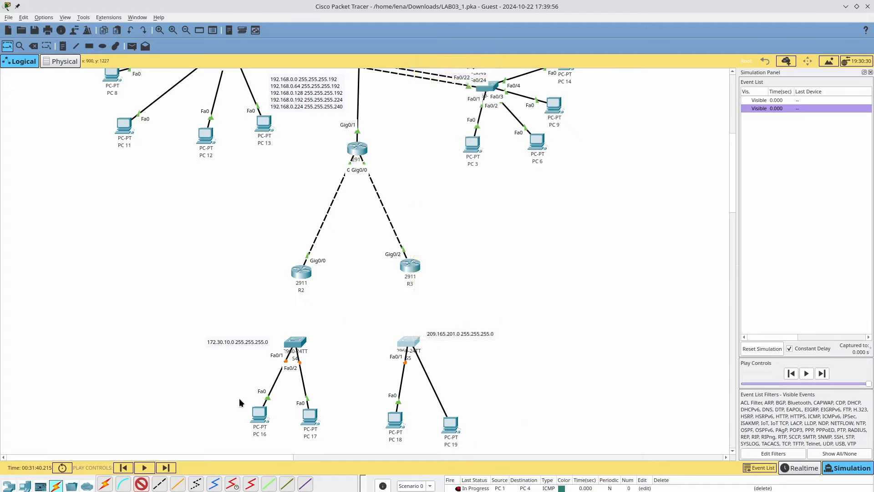
- Uplink S4 to R2 and S5 to R3 on GigabitEthernet0/1, then start the simulation
left_click(159, 484)
left_click(295, 343)
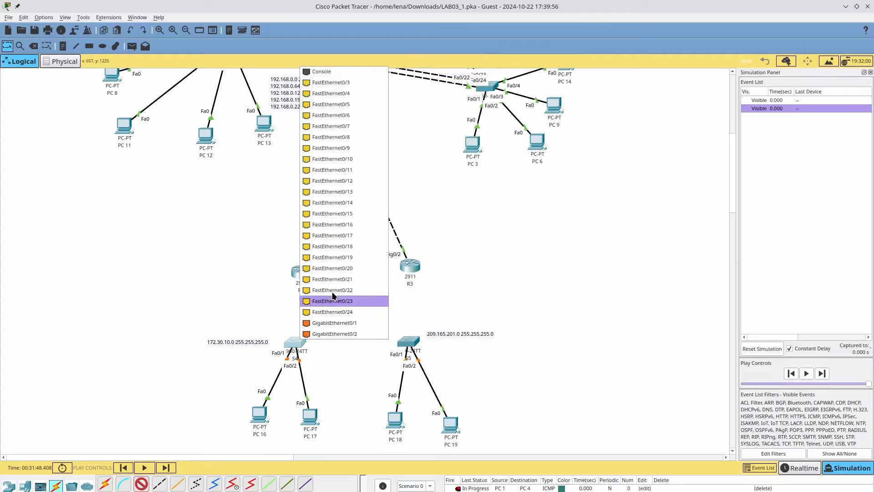
left_click(335, 323)
left_click(300, 272)
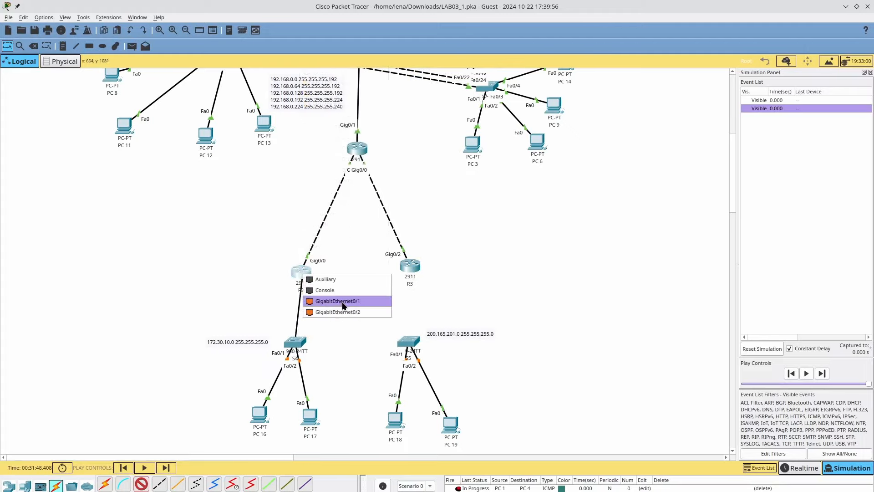
left_click(342, 301)
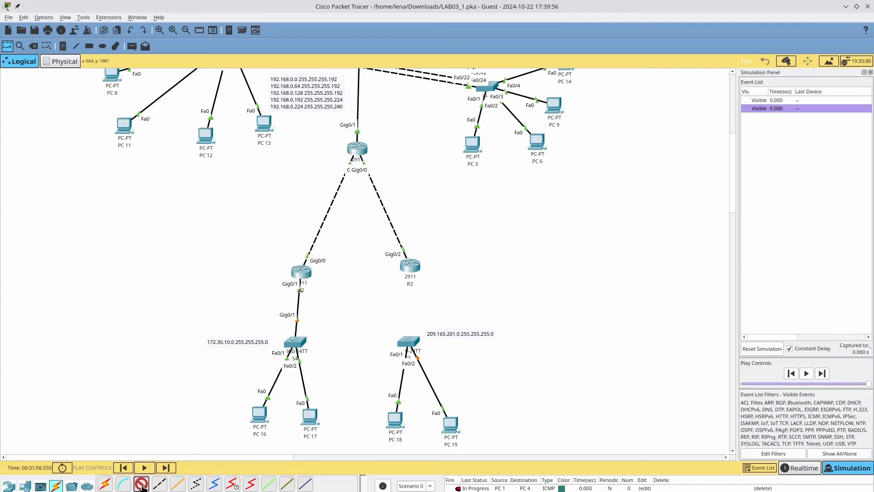
left_click(409, 342)
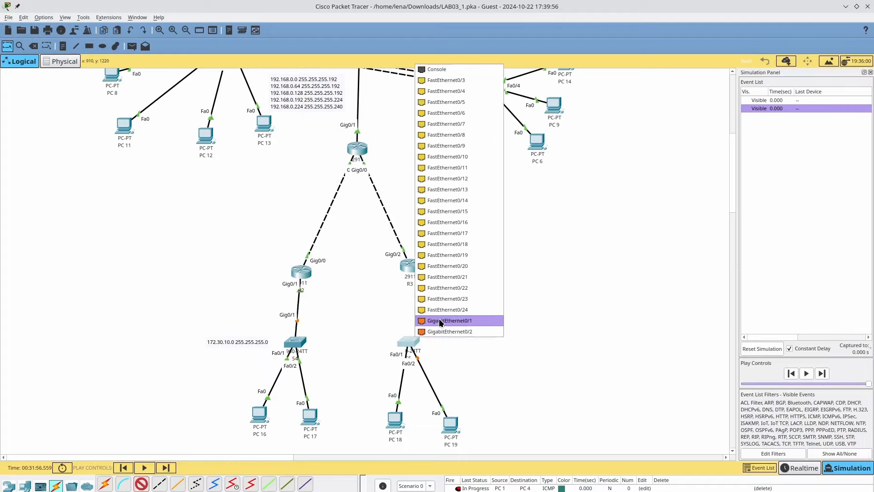
left_click(439, 320)
left_click(410, 266)
left_click(447, 302)
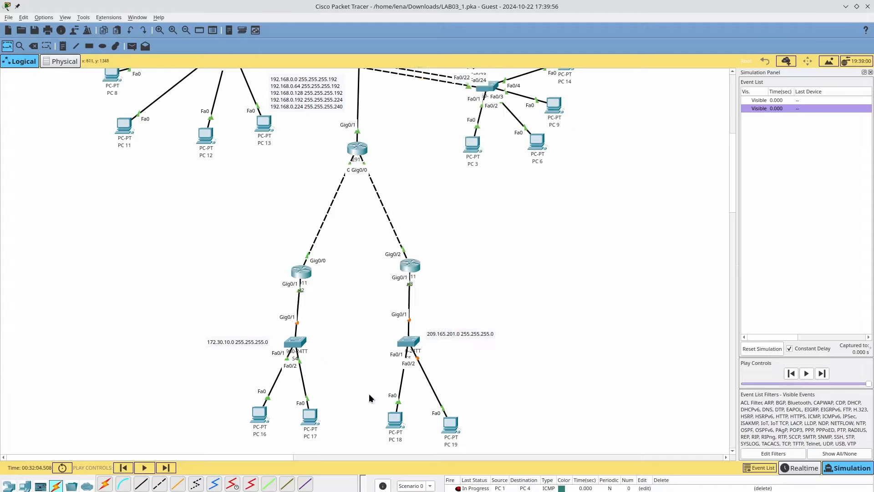
left_click(144, 468)
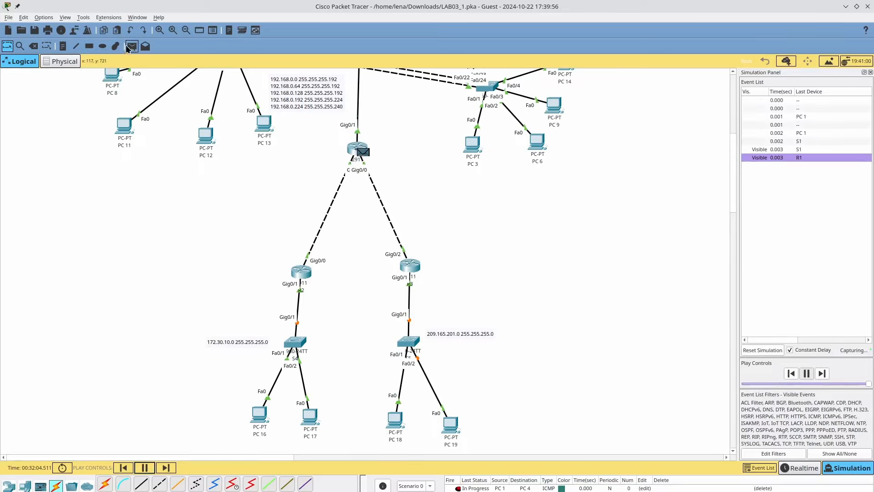
- Add a simple ping PDU from PC 16 to PC 17
left_click(130, 46)
scroll(242, 324, "up", 2)
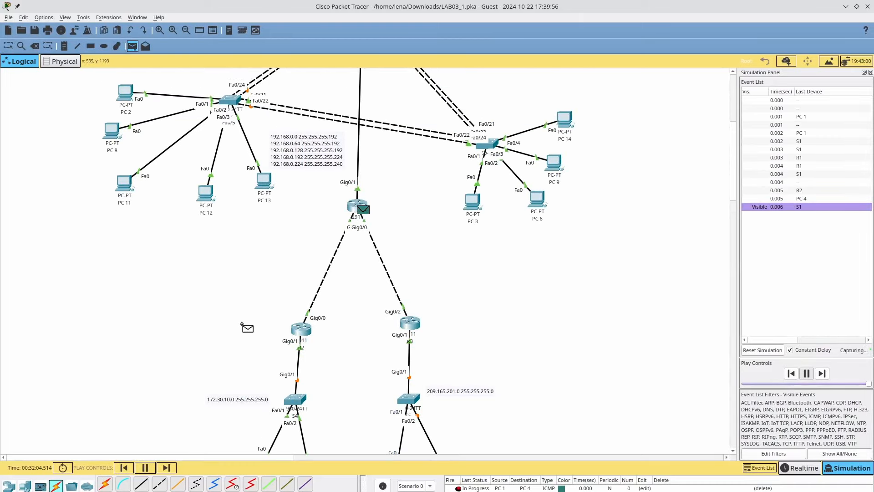
scroll(242, 324, "down", 2)
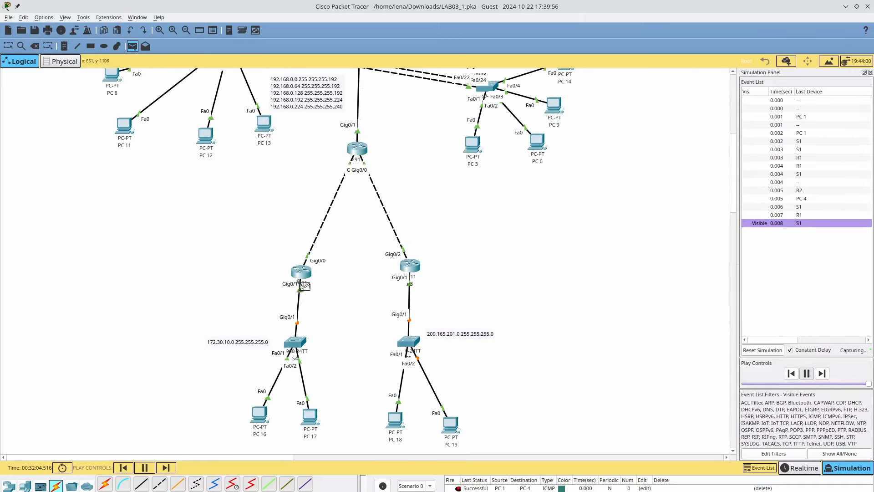
key("Escape")
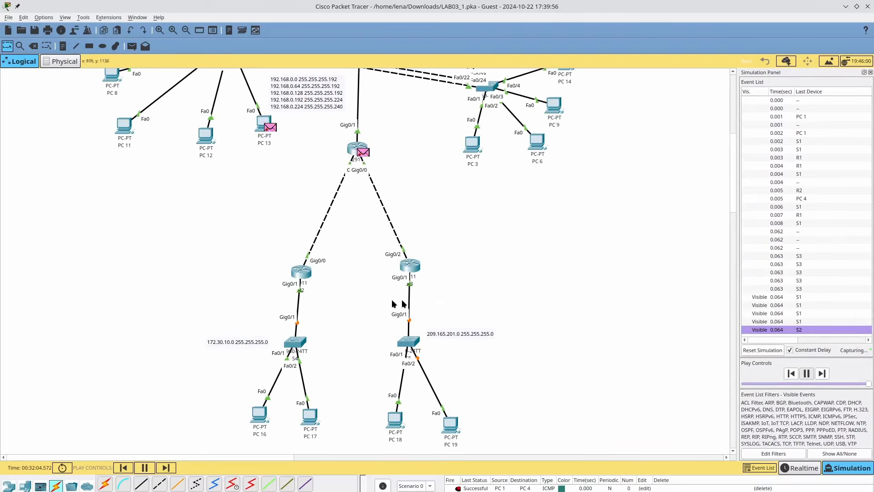
left_click(132, 46)
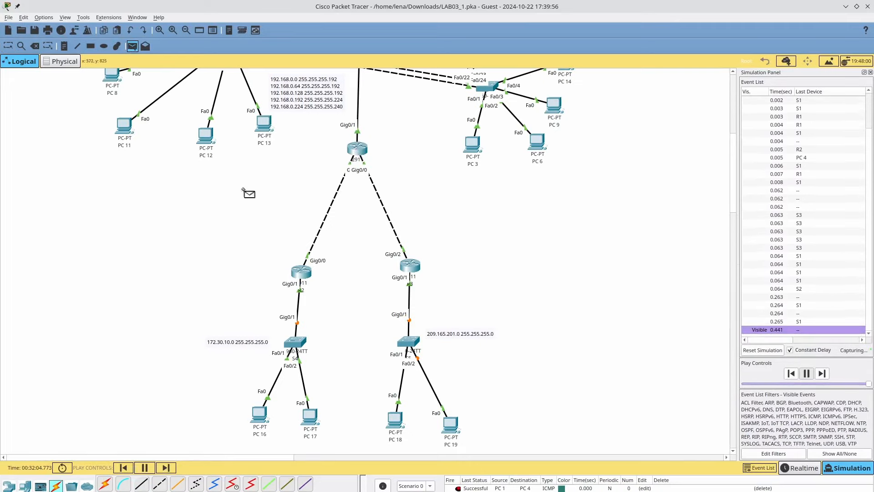
left_click(259, 413)
left_click(305, 423)
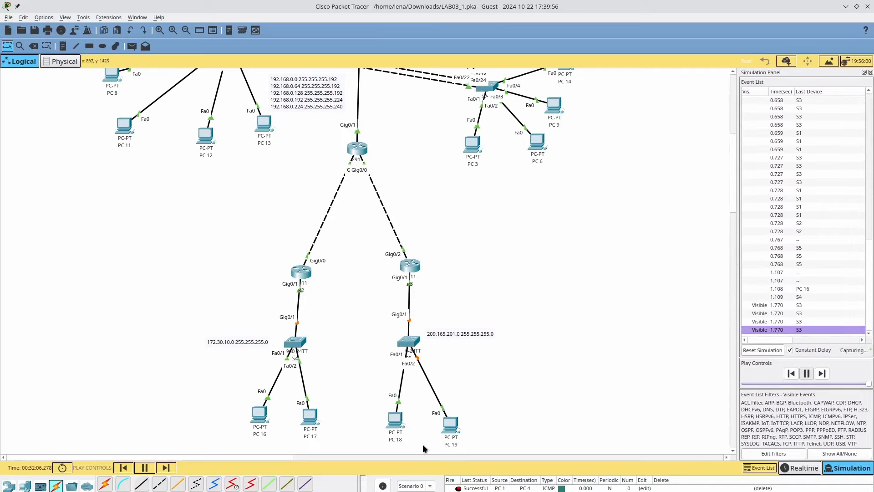
- Delete the PC 1→PC 4, PC 1→PC 16 and failed R2→PC 16 PDUs
left_click(743, 490)
double_click(742, 490)
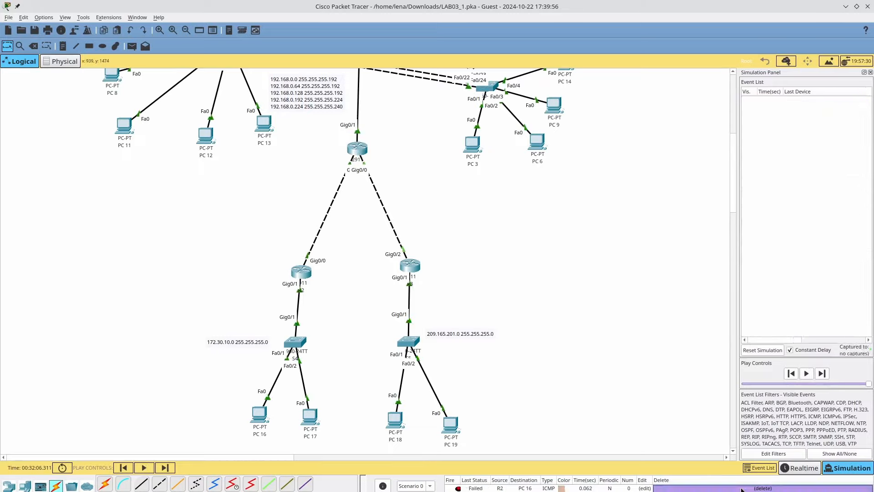
double_click(741, 490)
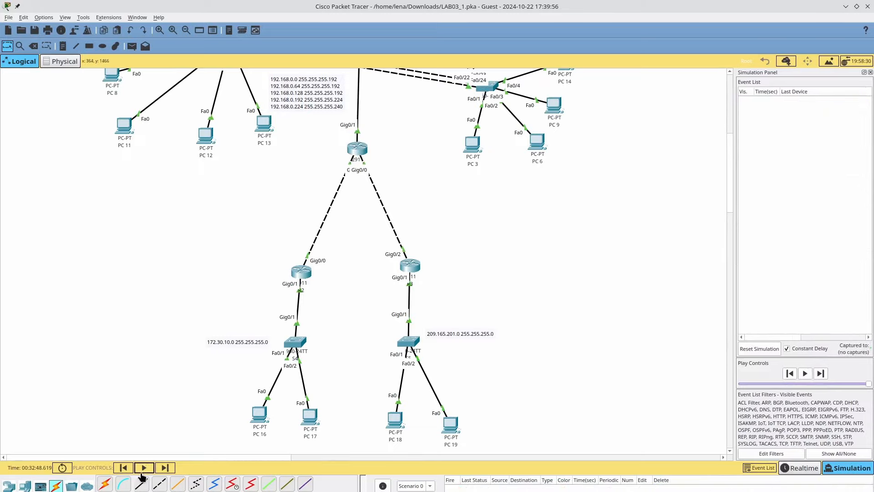
- Send a simple ping from PC 16 to PC 17 and step the simulation forward
left_click(137, 50)
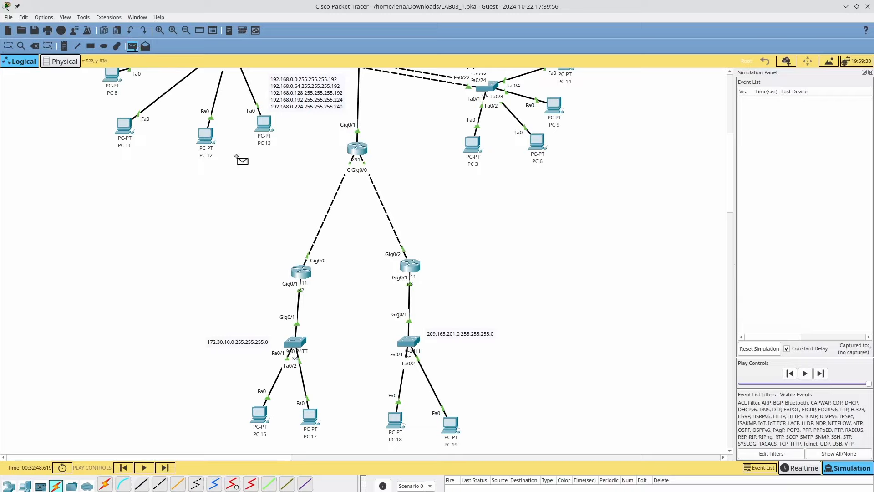
left_click(260, 416)
left_click(312, 423)
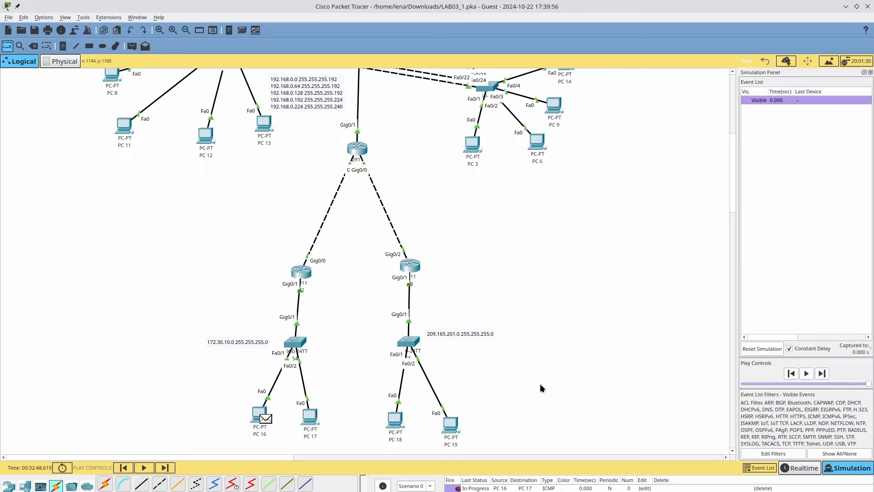
left_click(822, 374)
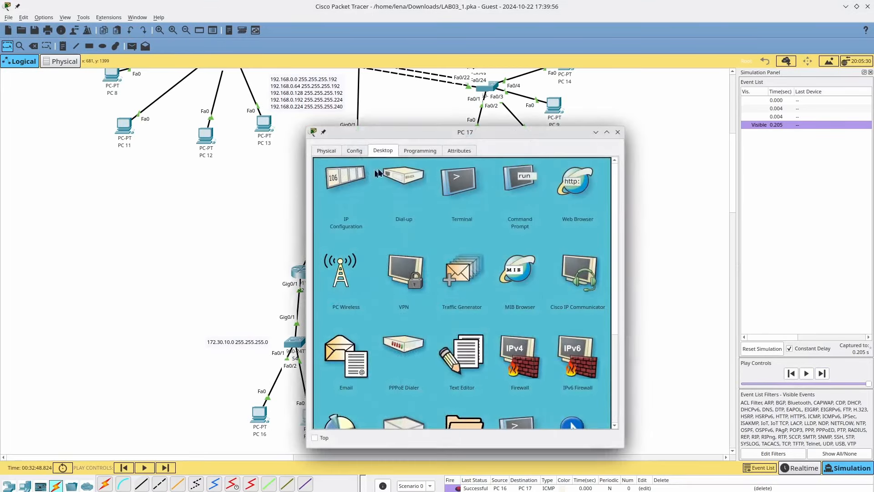
- Change PC 17's IPv4 address from 172.30.10.3 to 172.30.10.4 and close its window
left_click(344, 182)
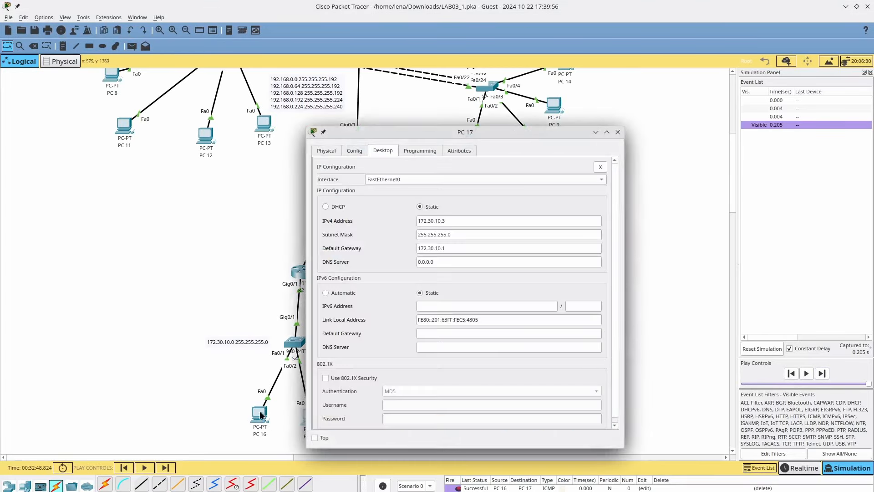
left_click(512, 224)
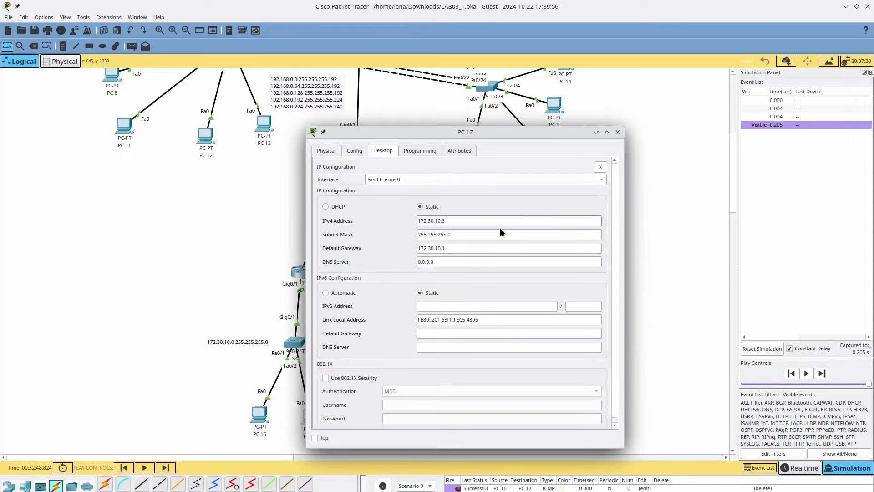
key("BackSpace")
type("4")
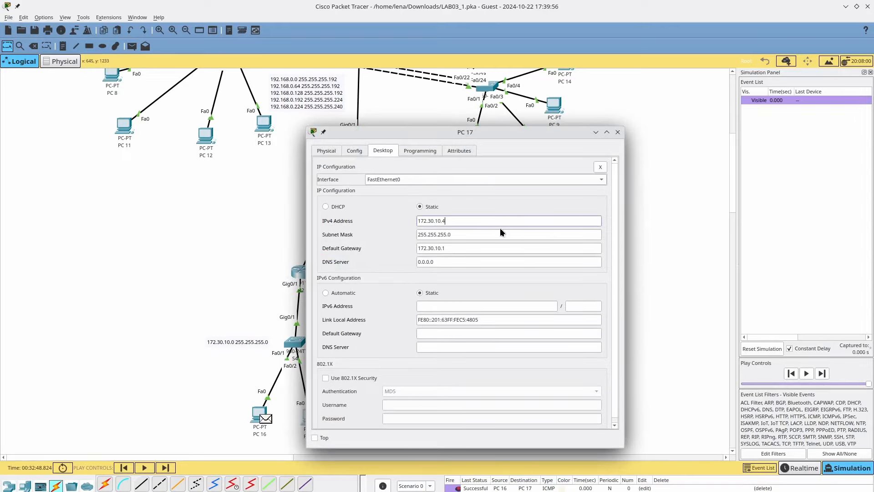
left_click(617, 133)
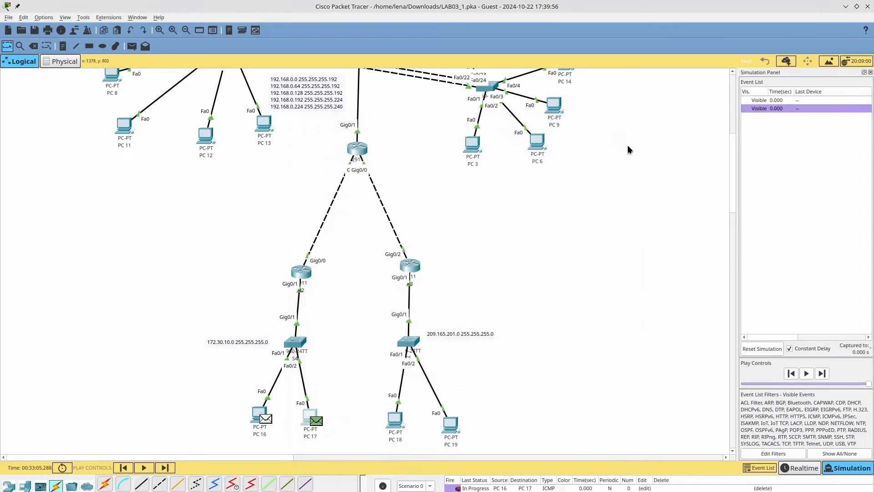
- Step the PC 16-to-PC 17 ping forward five times toward the routers
left_click(165, 472)
left_click(165, 472)
left_click(165, 472)
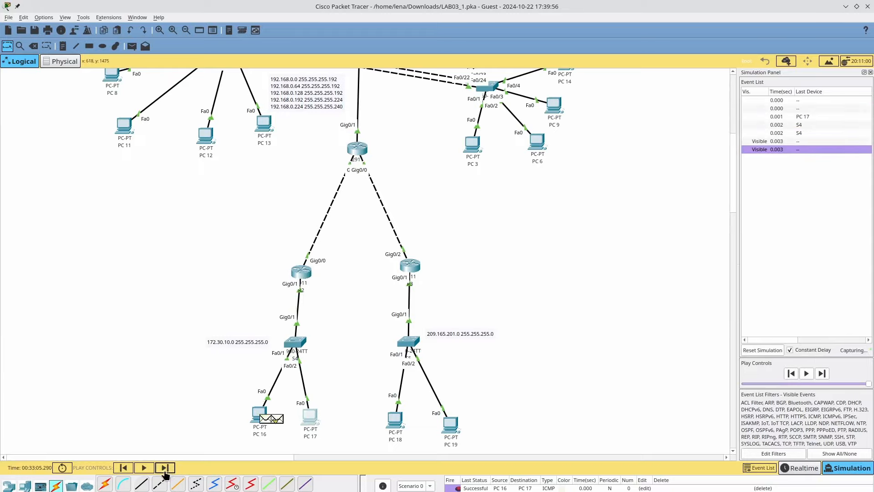
left_click(165, 472)
left_click(165, 472)
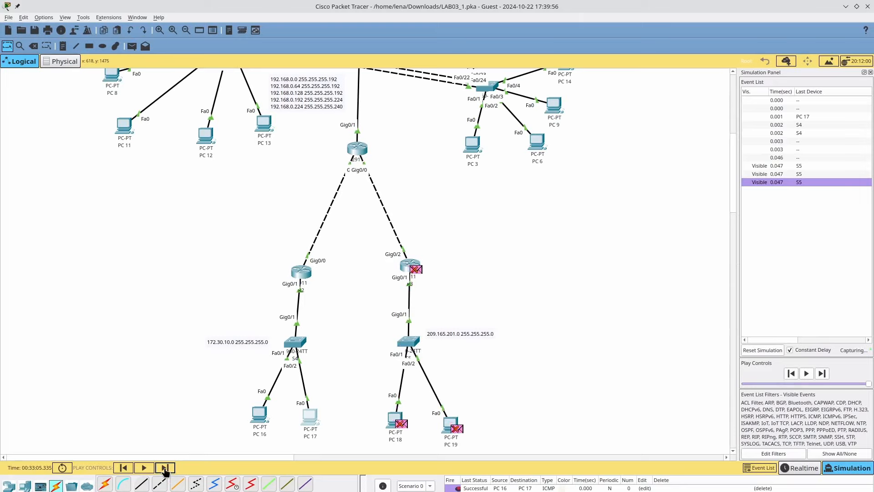
- Glance at PC 16's window, then delete the PC 16-to-PC 17 PDU
left_click(266, 425)
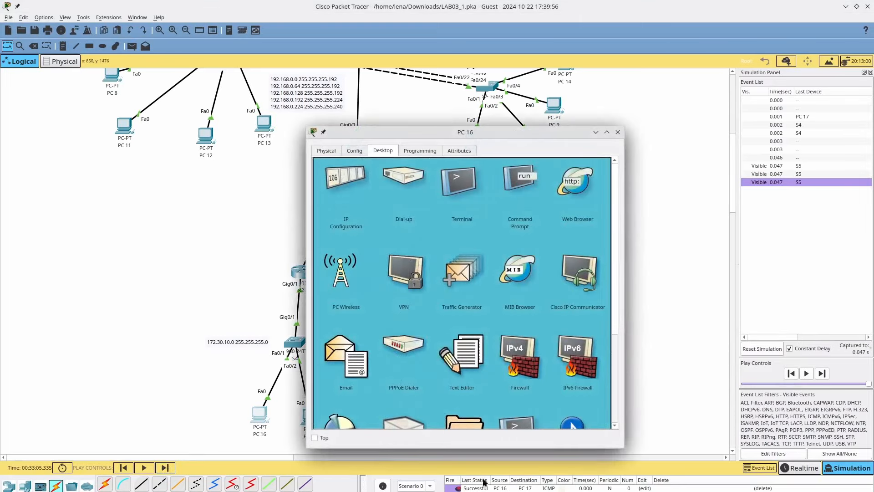
left_click(608, 488)
left_click(763, 488)
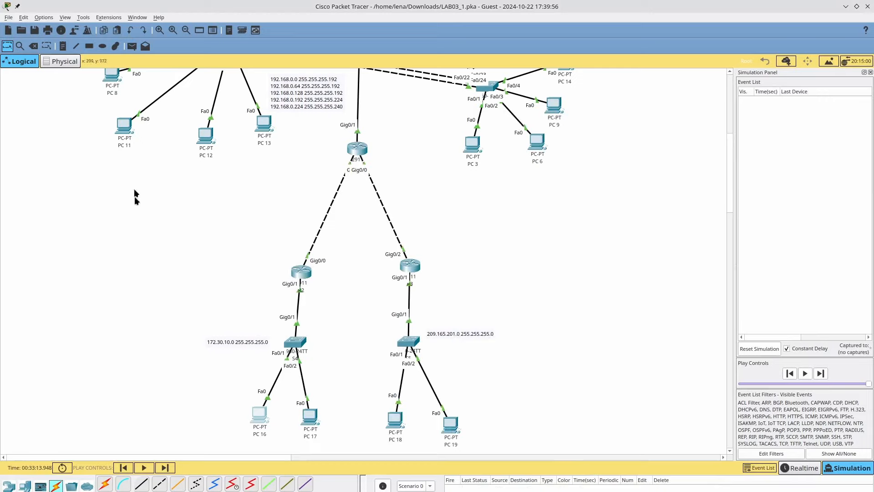
- Ping PC 17 from PC 16 and step the simulation through nine events
left_click(132, 46)
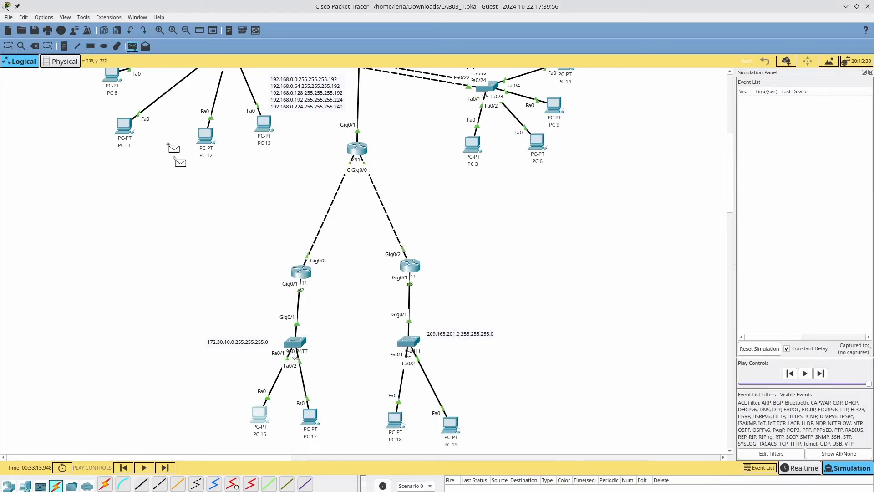
left_click(261, 415)
left_click(311, 416)
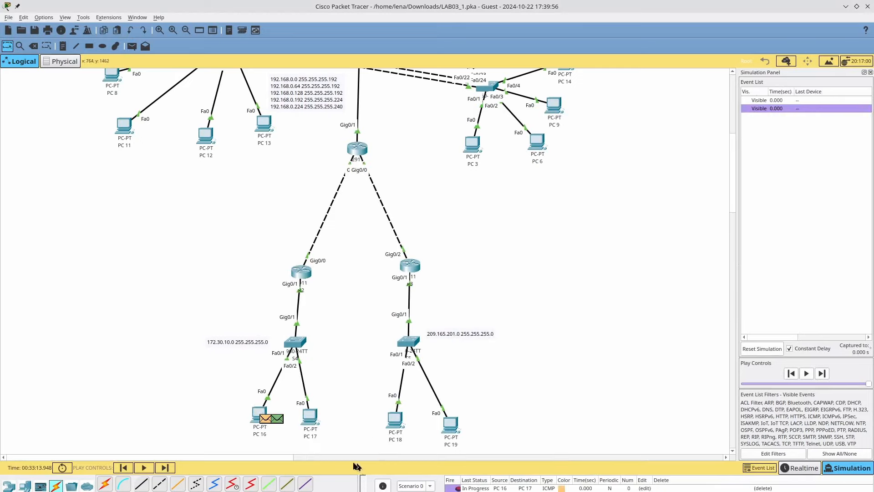
left_click(165, 469)
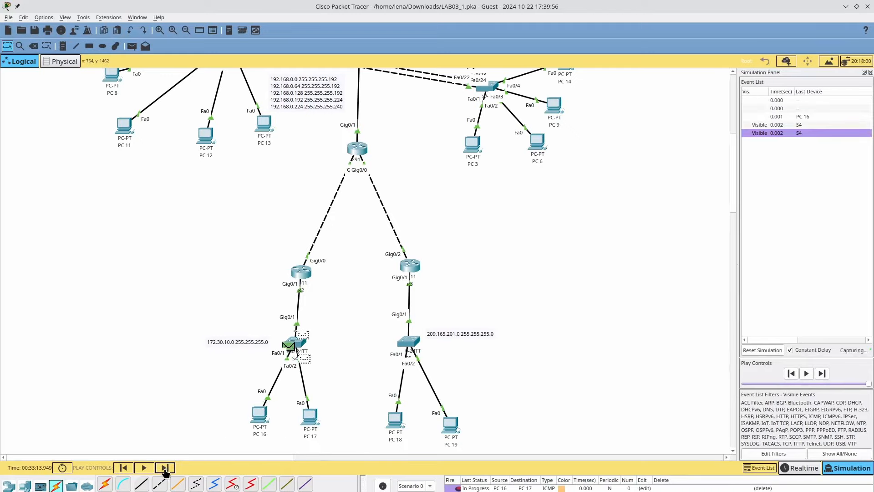
left_click(165, 468)
left_click(165, 469)
left_click(164, 468)
left_click(165, 468)
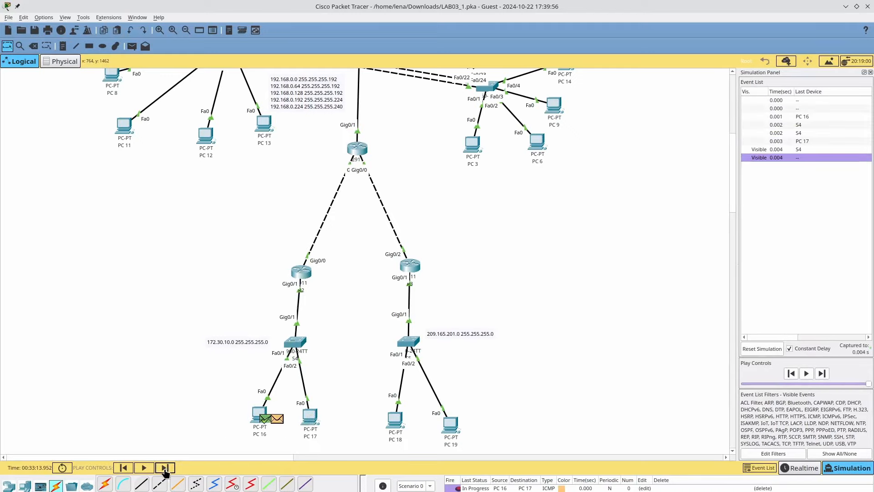
left_click(164, 469)
left_click(165, 469)
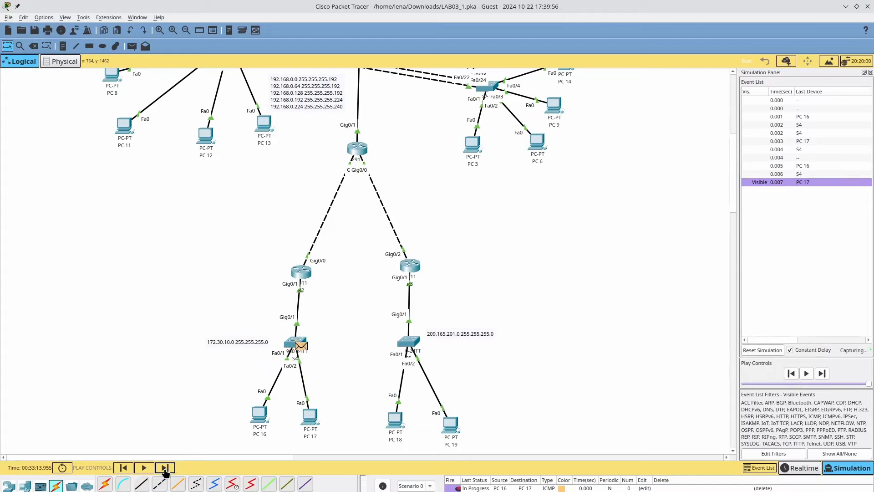
left_click(164, 468)
left_click(165, 469)
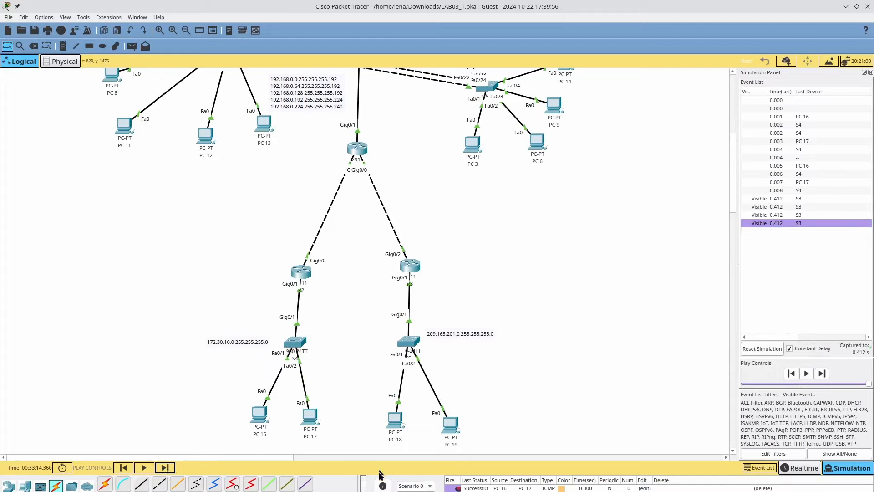
- Send another ping from PC 16 and step it four times to 0.504 s
left_click(131, 46)
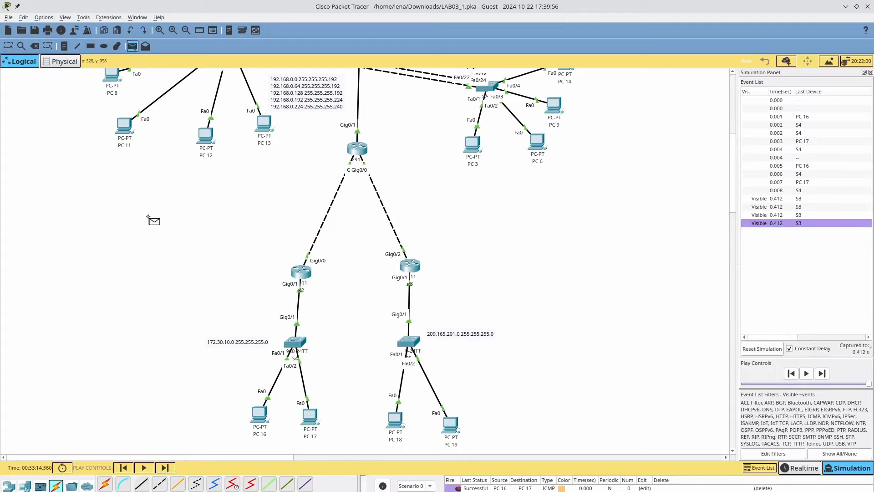
left_click(259, 414)
left_click(304, 273)
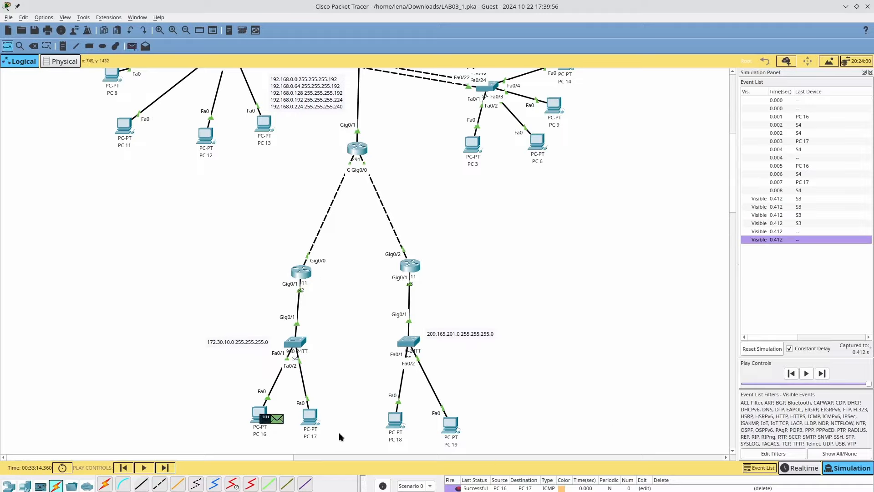
left_click(165, 468)
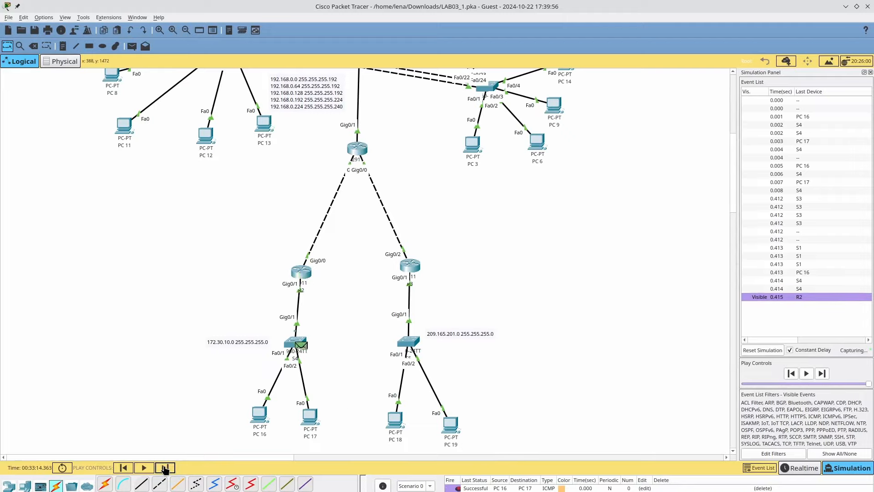
left_click(165, 468)
left_click(165, 468)
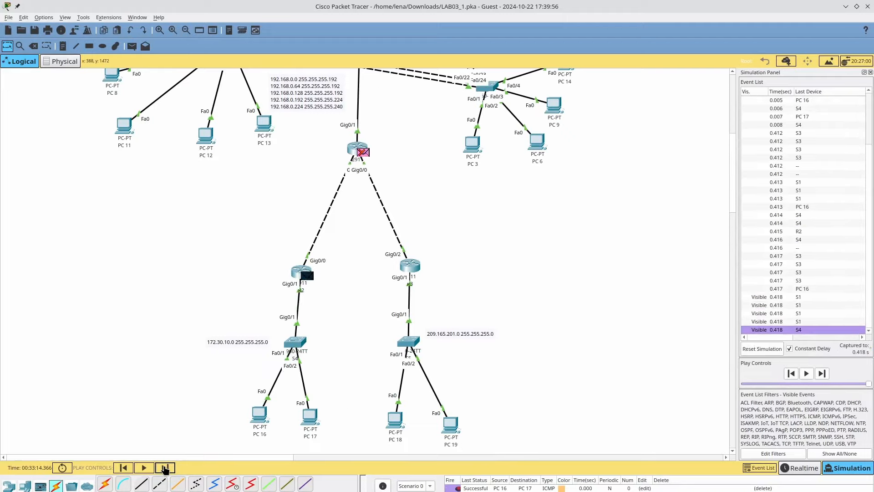
left_click(166, 468)
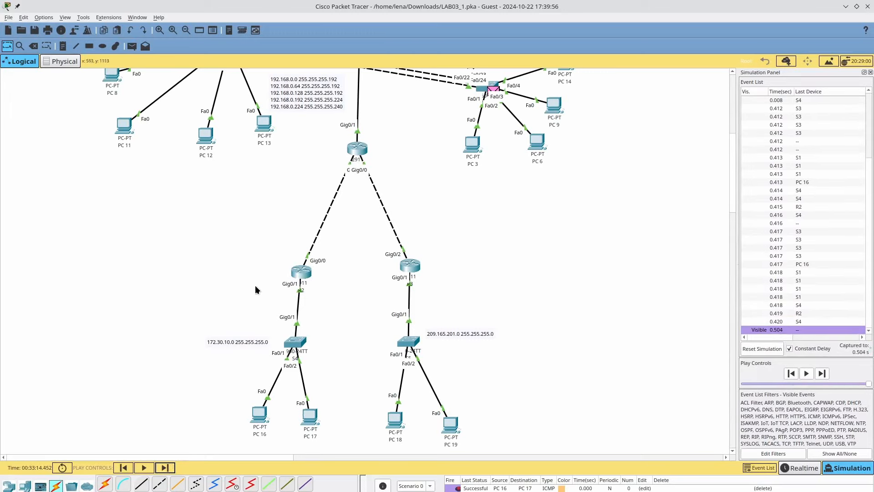
scroll(256, 289, "up", 10)
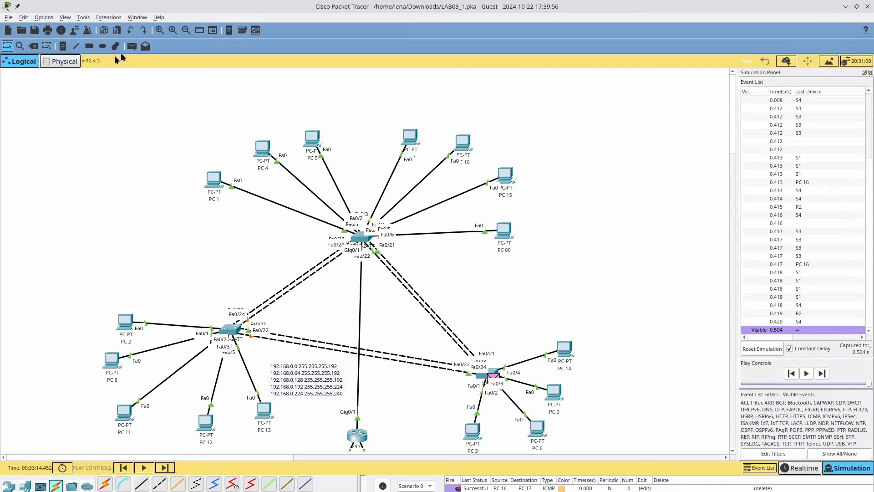
- Start a simple ping PDU from PC 1 and let it run to 0.550 s
left_click(215, 178)
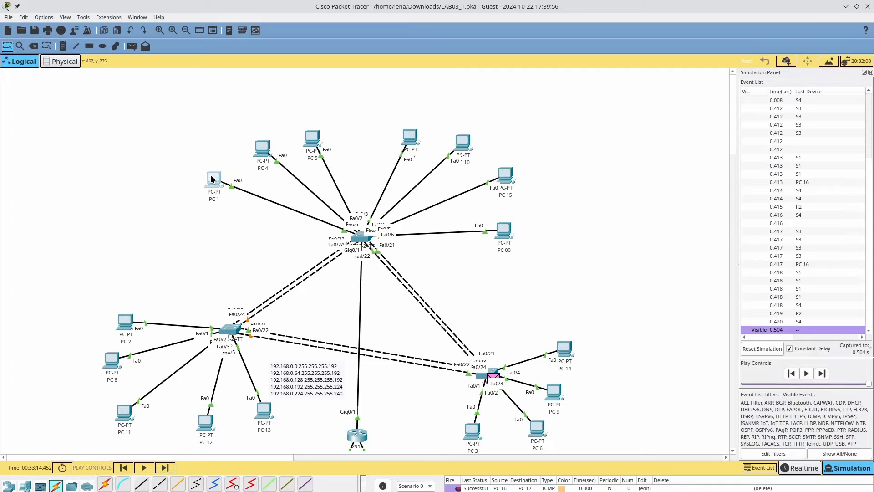
left_click(193, 108)
left_click(132, 46)
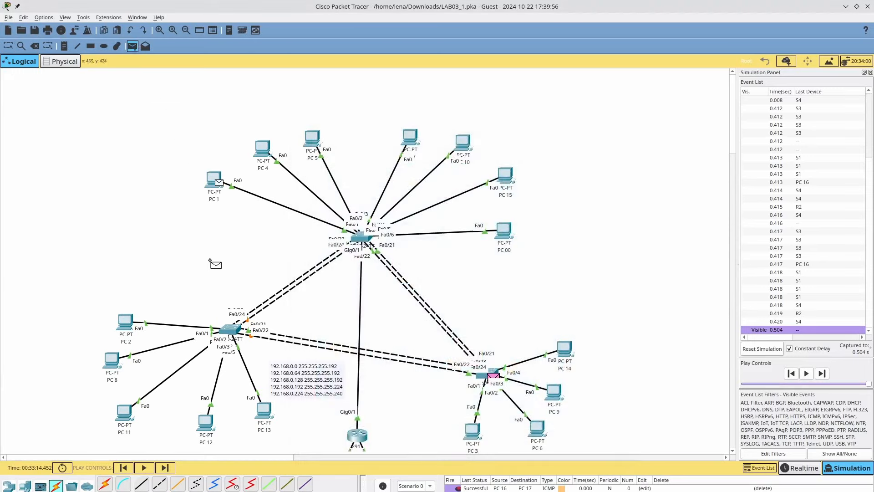
scroll(237, 301, "down", 5)
key("Escape")
scroll(273, 310, "up", 2)
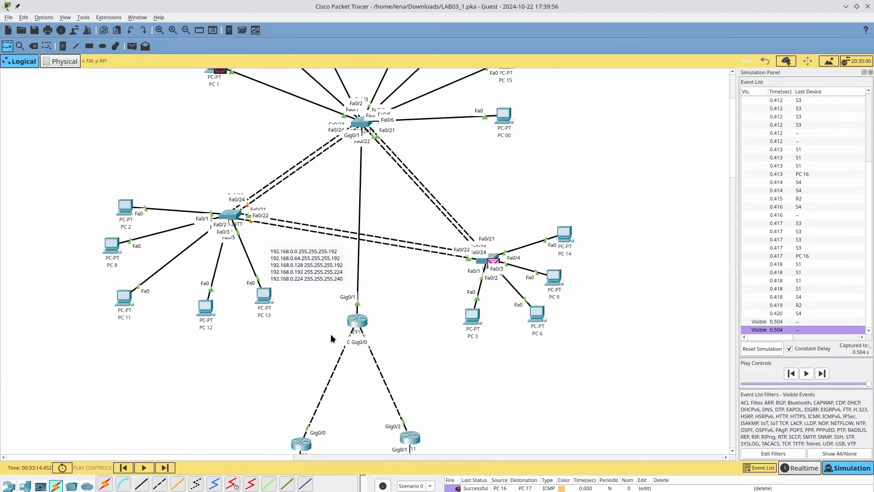
scroll(342, 294, "up", 2)
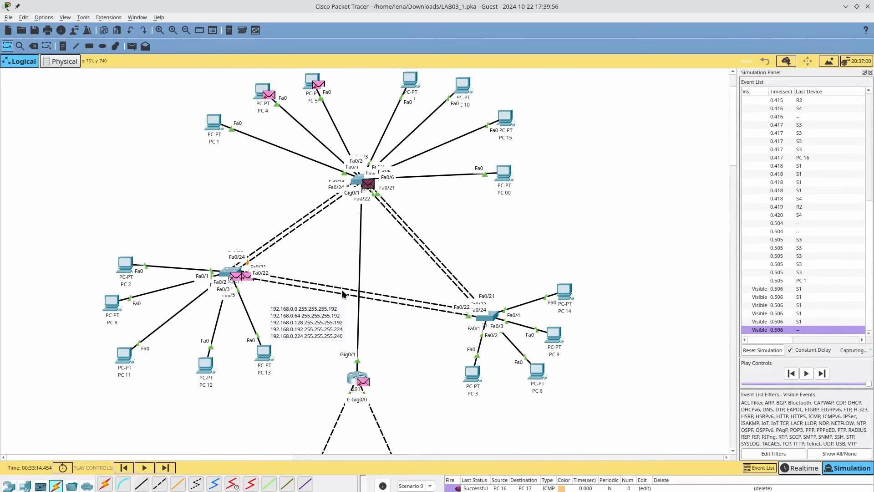
scroll(342, 290, "down", 8)
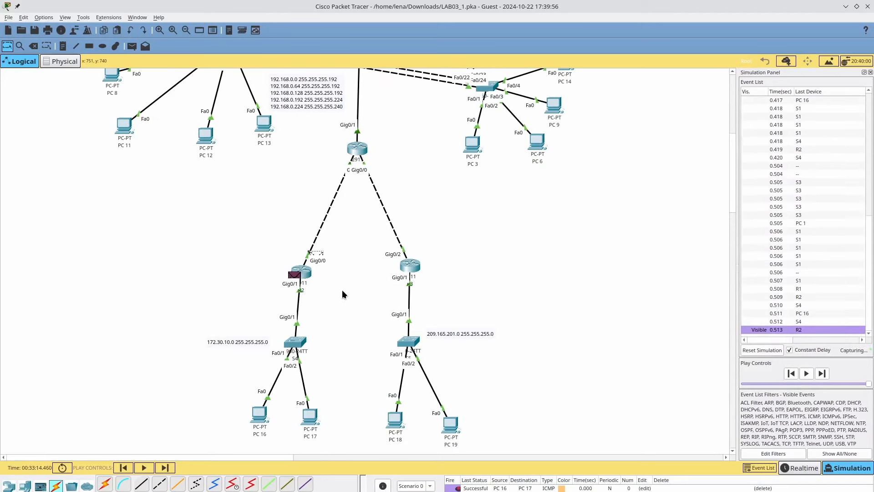
scroll(343, 294, "up", 4)
scroll(343, 293, "up", 4)
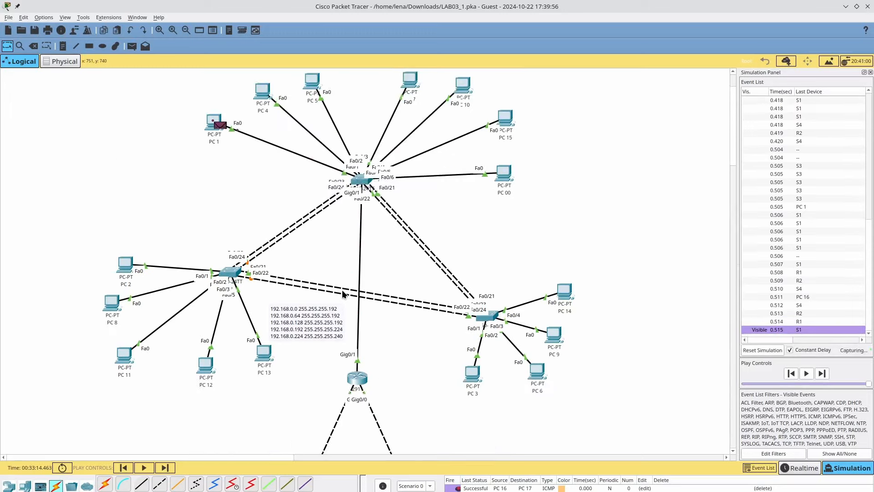
scroll(343, 294, "down", 10)
scroll(373, 292, "up", 2)
scroll(391, 289, "down", 6)
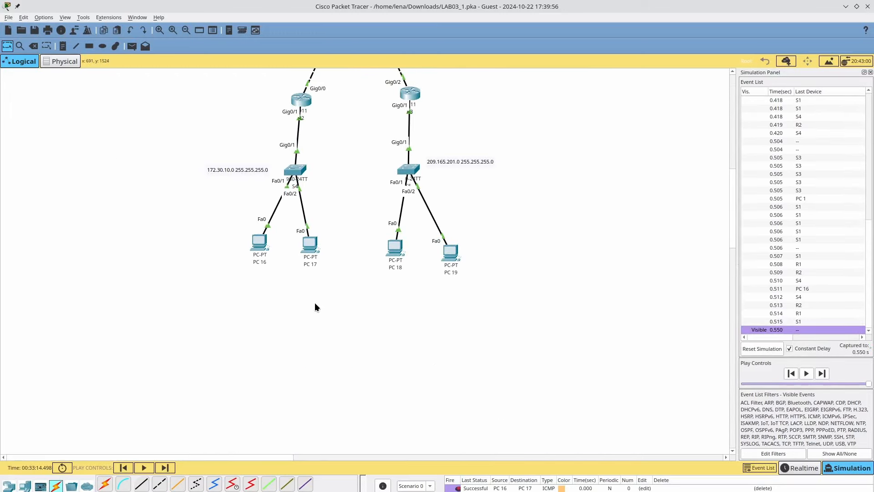
scroll(316, 303, "up", 6)
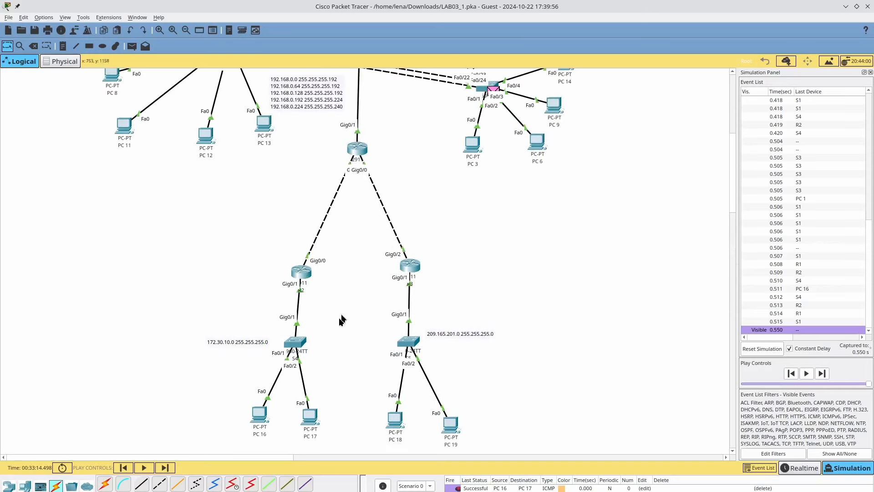
- Switch to the LAB 01 handouts in LibreOffice Writer showing Department 5's subnet
key("alt+Tab")
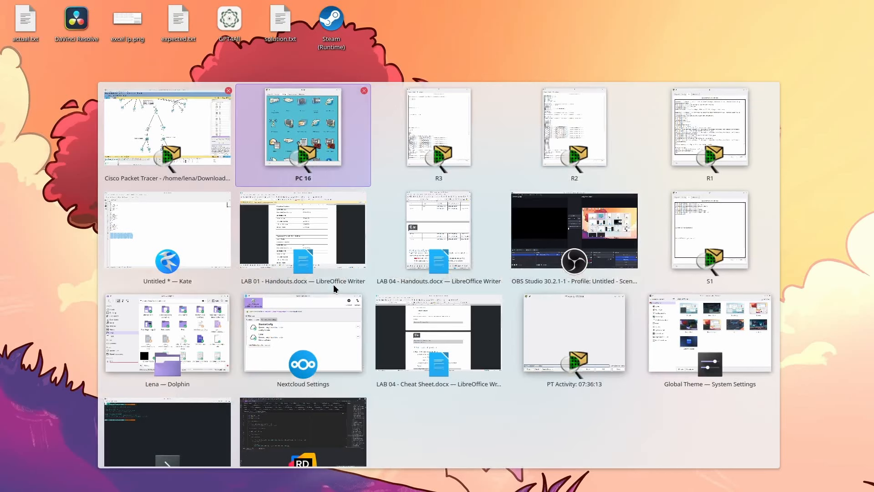
key("alt+Tab")
key("alt+Tab")
key("alt+Tab")
key("alt+Tab")
key("alt+Tab")
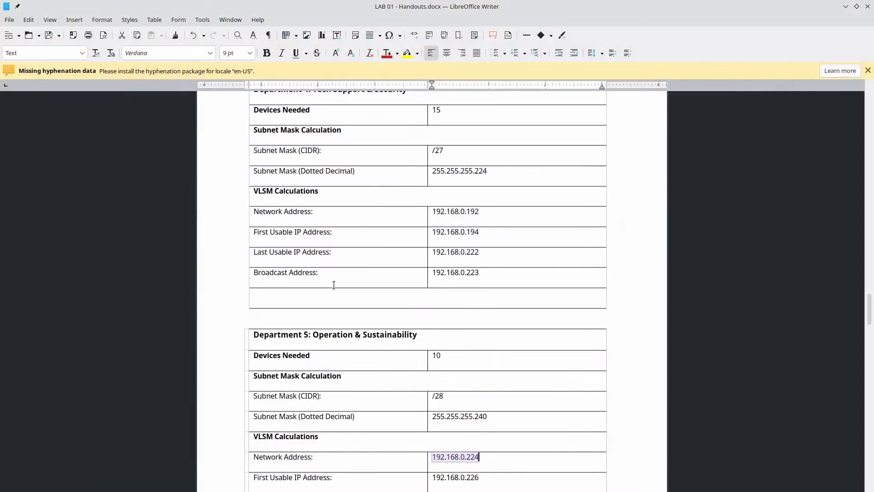
scroll(334, 285, "down", 3)
key("alt+Tab")
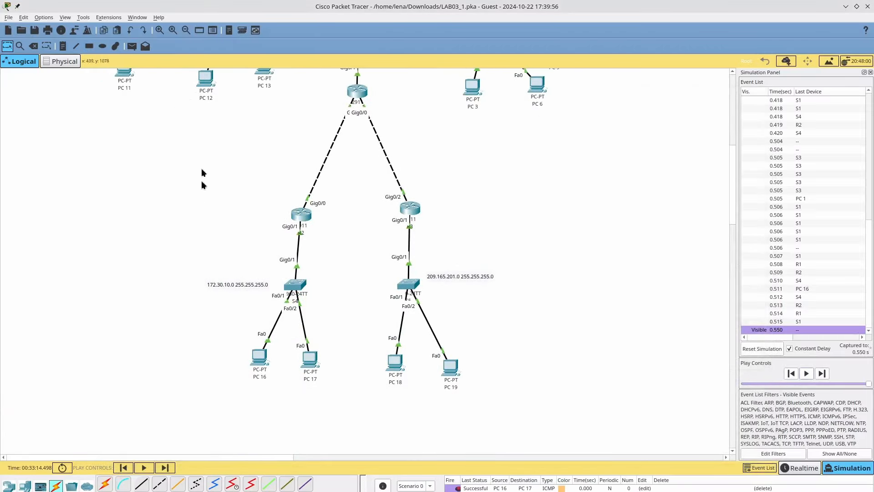
- Ping PC 4 from PC 18 and open R3's PDU details showing the ARP broadcast for 192.168.0.66
left_click(135, 46)
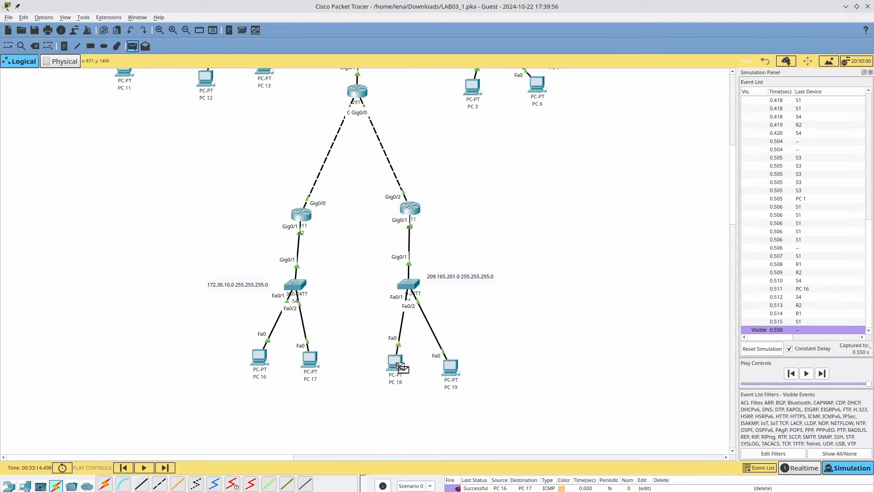
scroll(400, 366, "up", 8)
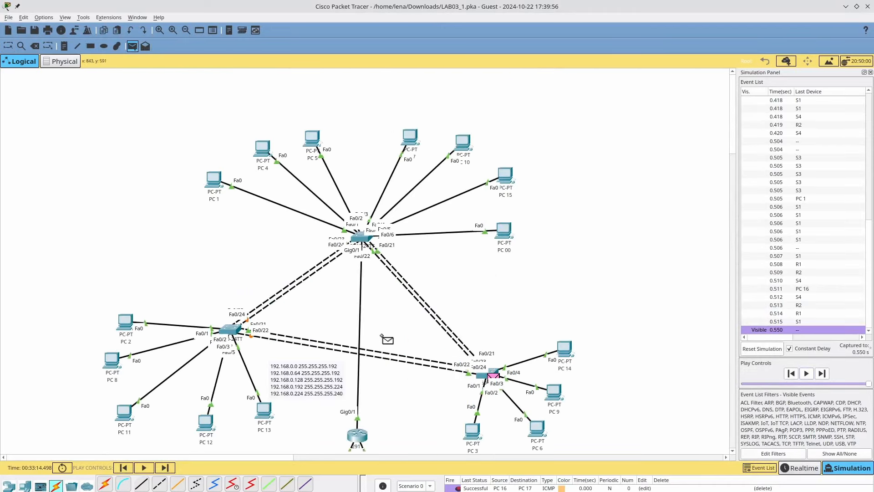
left_click(263, 155)
scroll(336, 196, "down", 7)
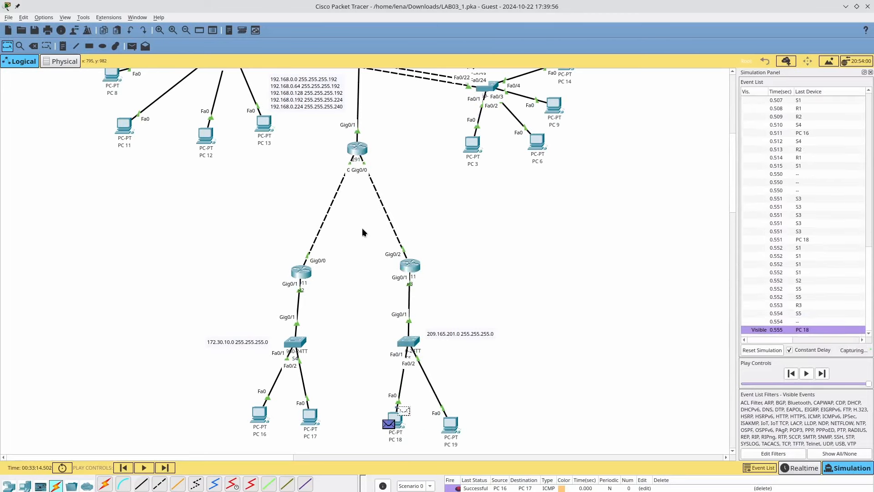
scroll(363, 231, "up", 1)
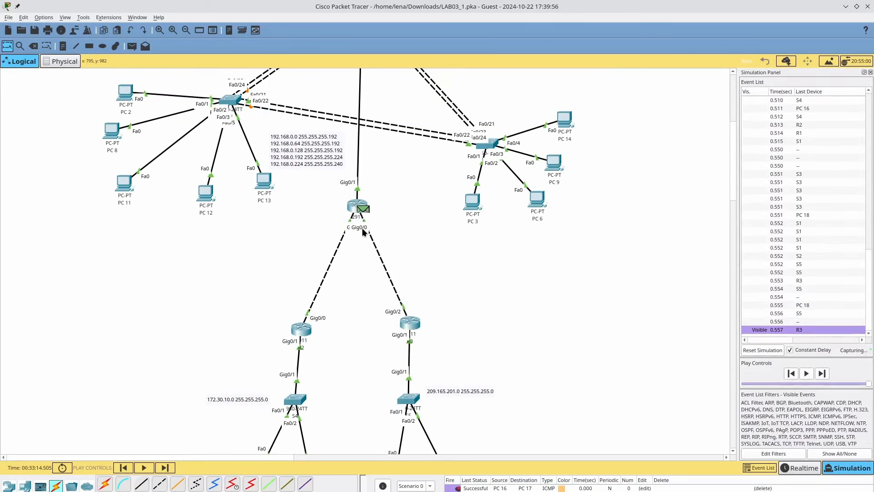
scroll(363, 231, "up", 1)
scroll(363, 231, "down", 3)
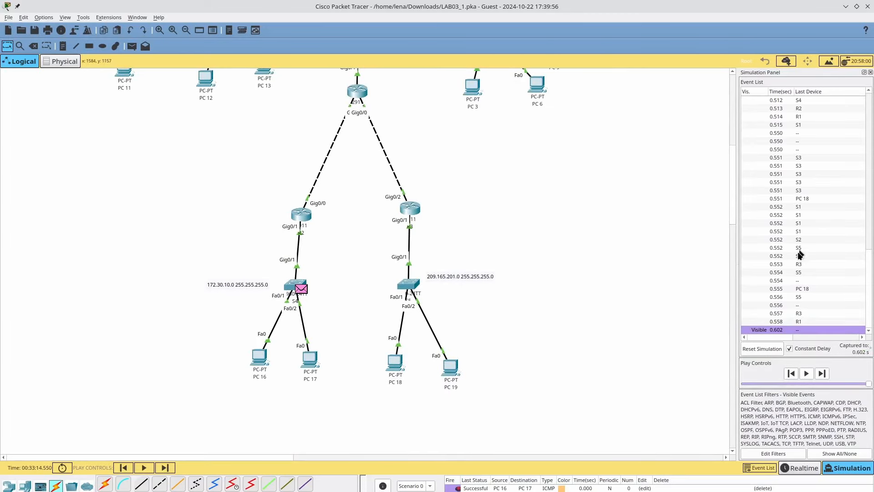
left_click(802, 314)
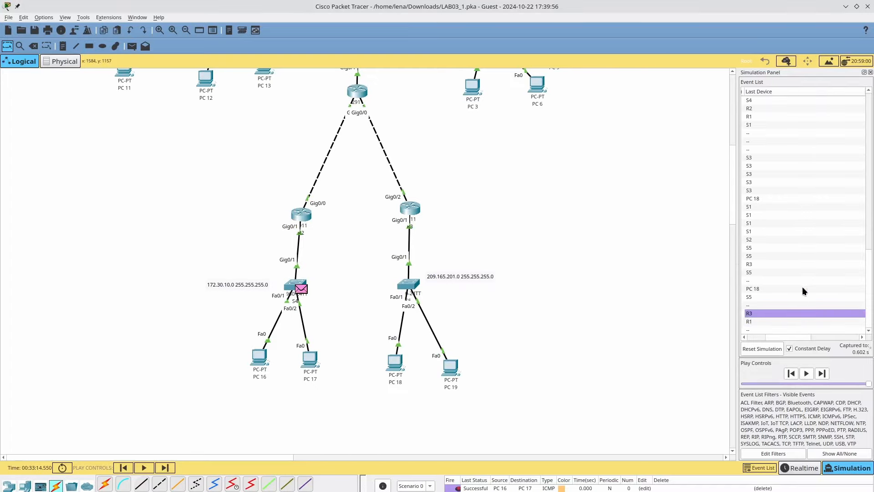
left_click(786, 320)
- Close R3's PDU details and step the simulation back three events to 0.550 s at PC 18
scroll(775, 308, "down", 1)
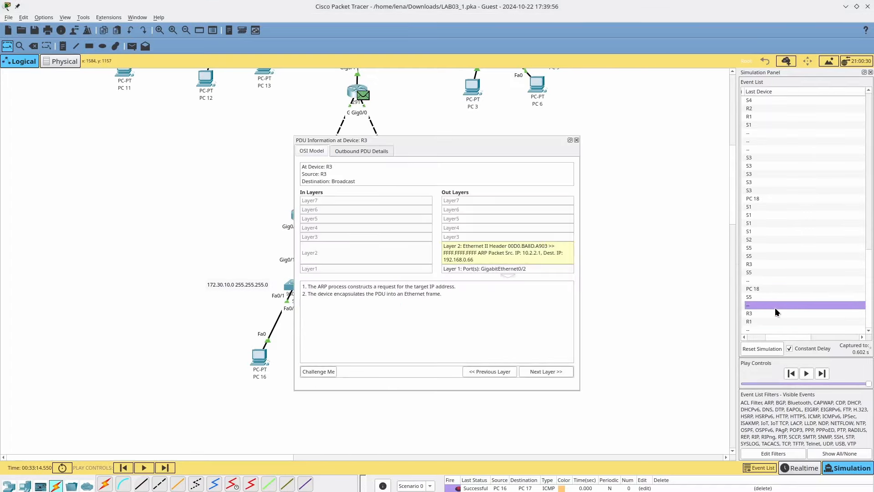
left_click(576, 140)
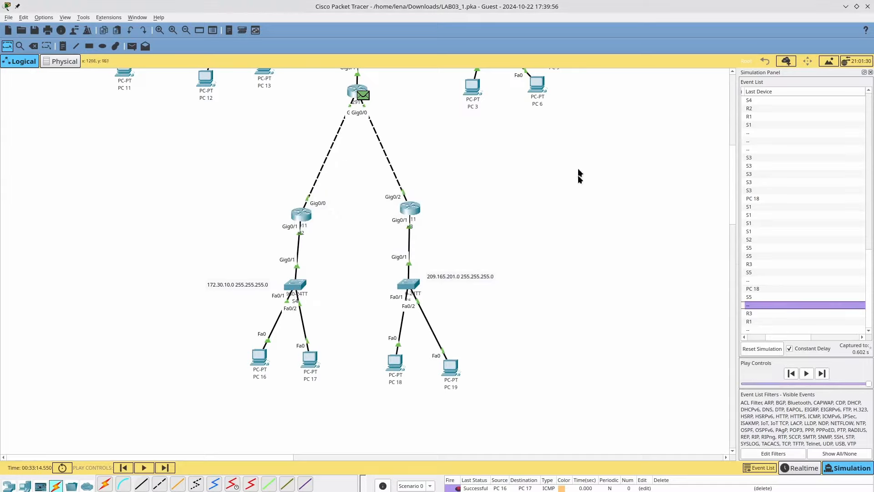
left_click(124, 469)
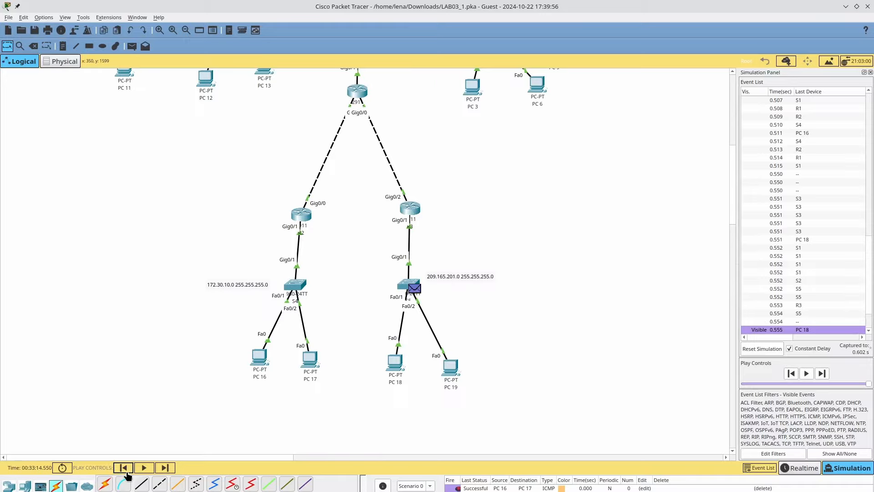
left_click(126, 473)
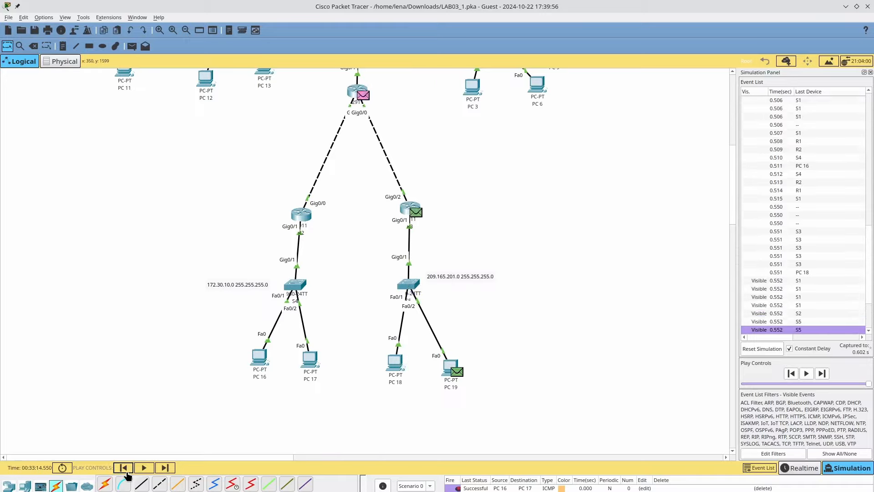
left_click(126, 473)
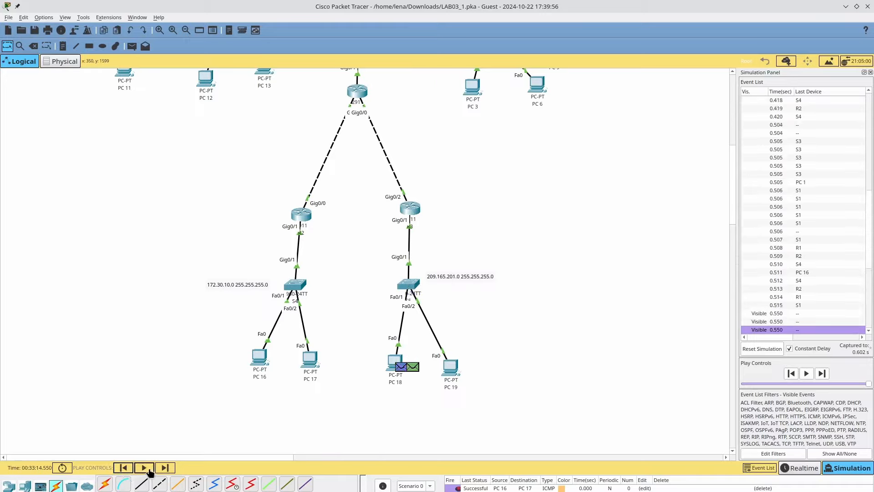
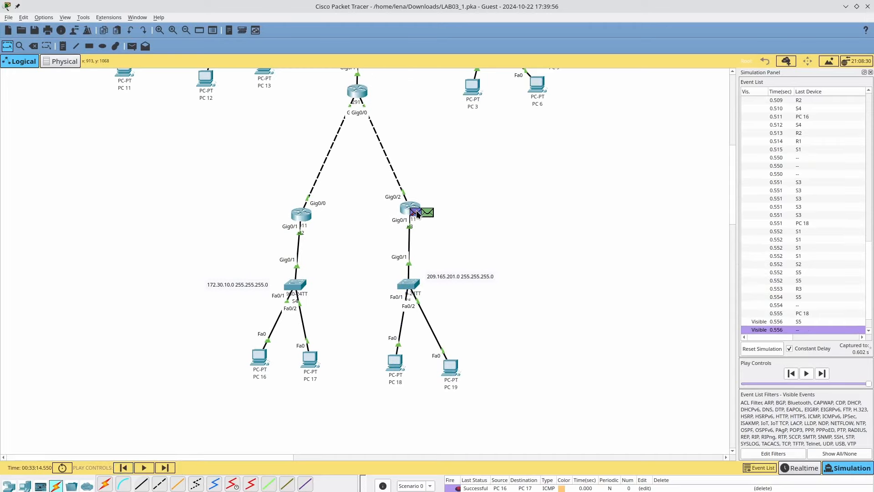
- Inspect the packet at R3 to see why it is dropped at layer 2
left_click(418, 213)
left_click(481, 253)
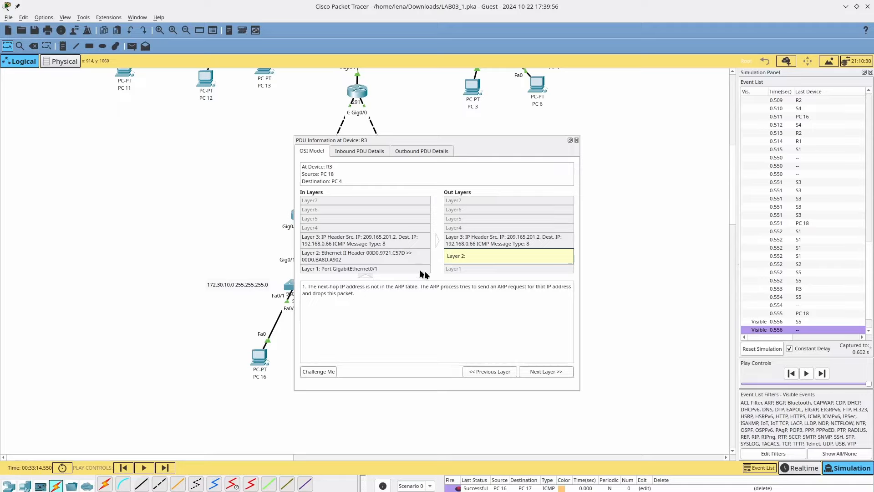
left_click(576, 139)
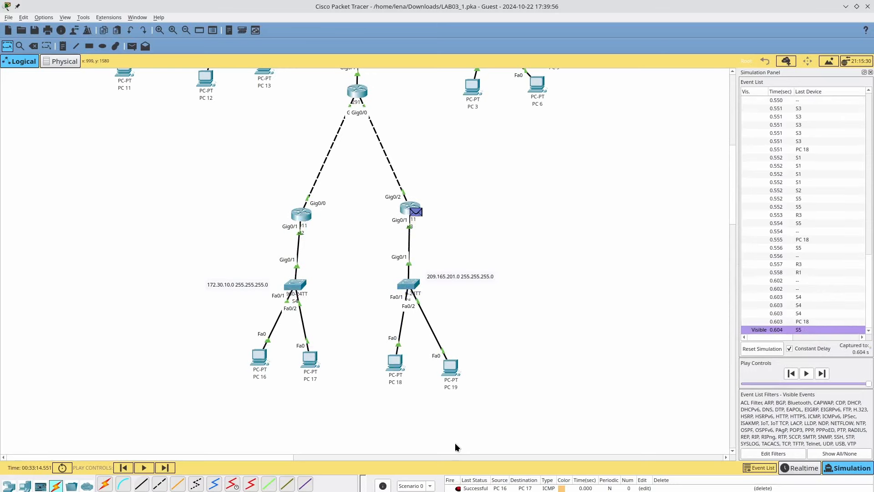
scroll(455, 443, "up", 5)
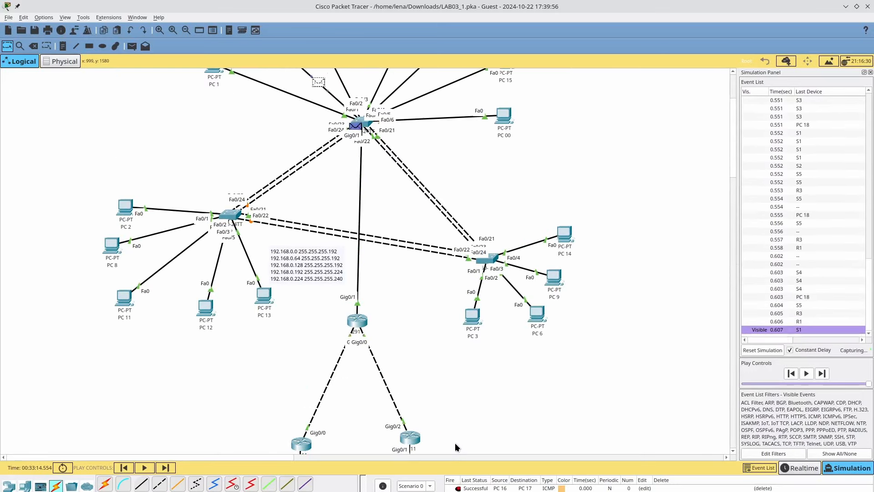
scroll(455, 443, "up", 1)
scroll(454, 443, "down", 2)
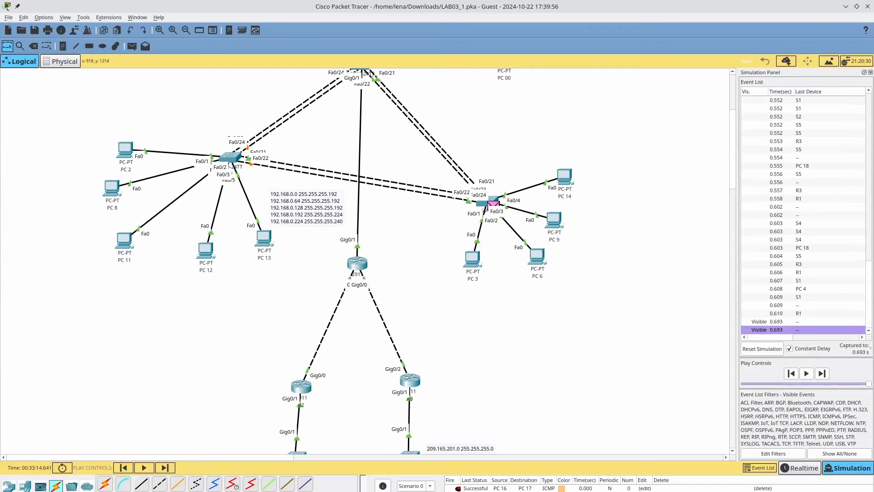
scroll(426, 438, "down", 3)
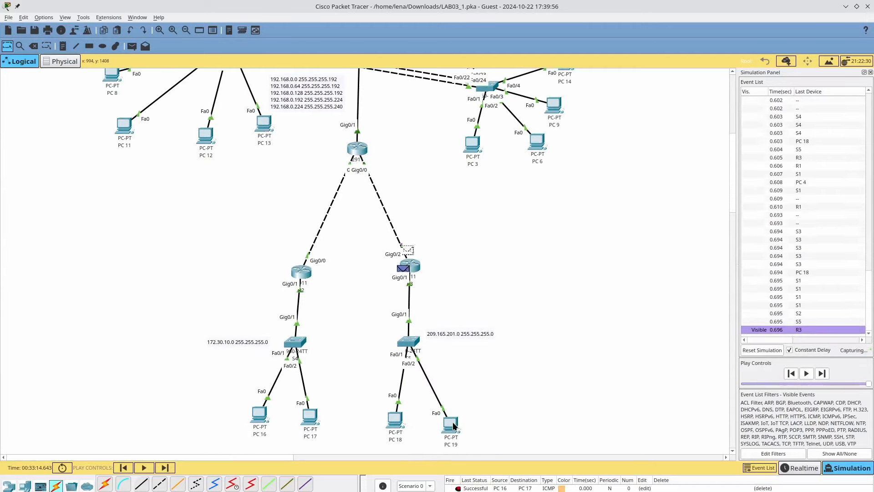
scroll(454, 423, "up", 6)
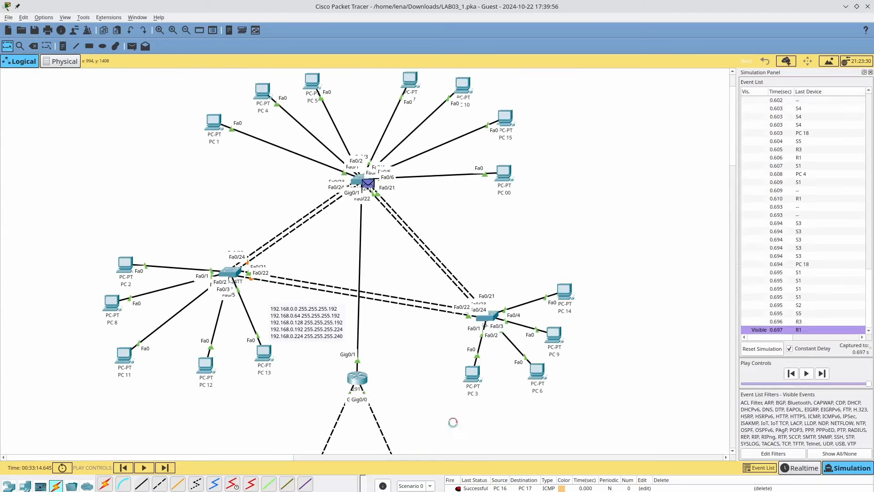
scroll(454, 422, "down", 3)
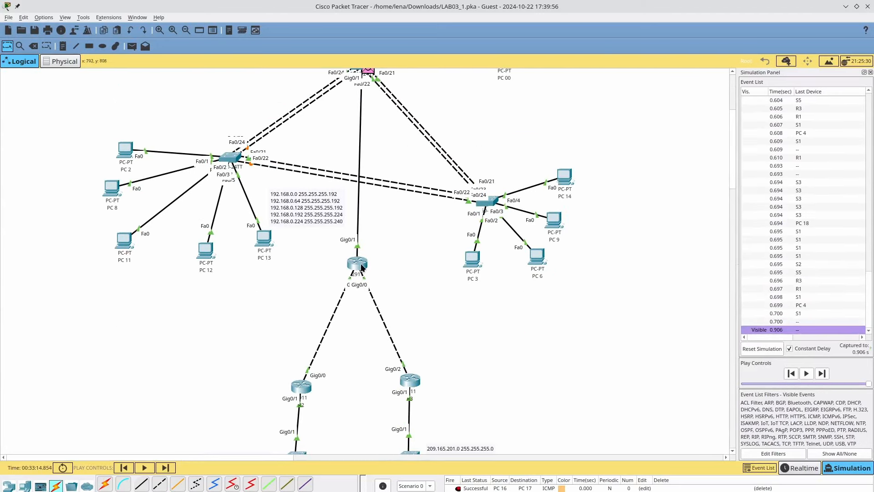
- On R1, replace the g0/0 route to 209.165.201.0 255.255.255.0 with one via g0/2
left_click(362, 267)
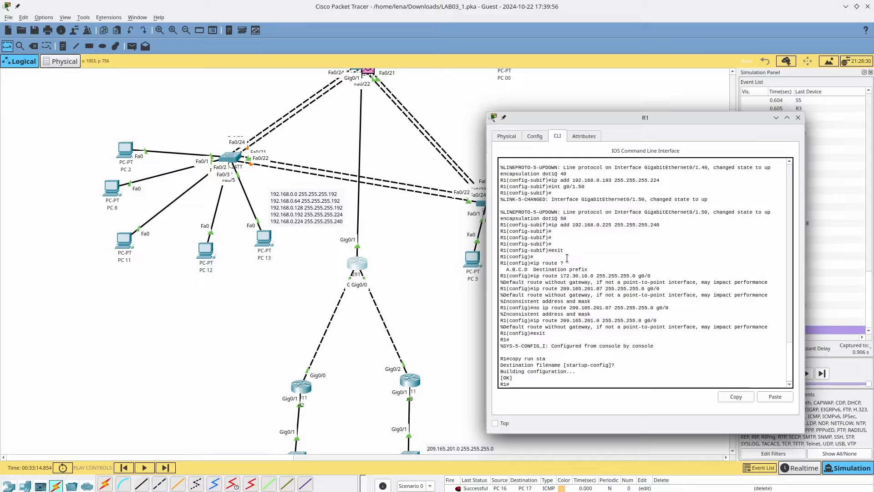
type("conf term")
key("Return")
key("Up")
key("Up")
key("Up")
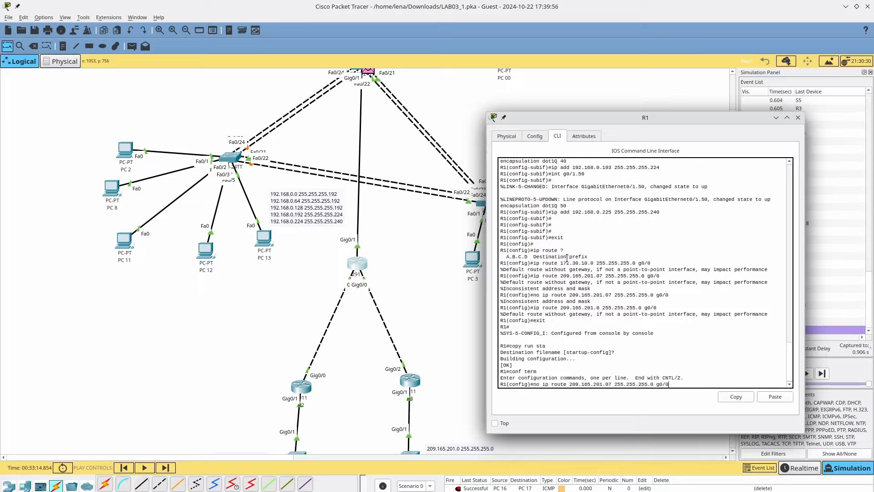
key("Down")
key("Home")
type("no")
key("Return")
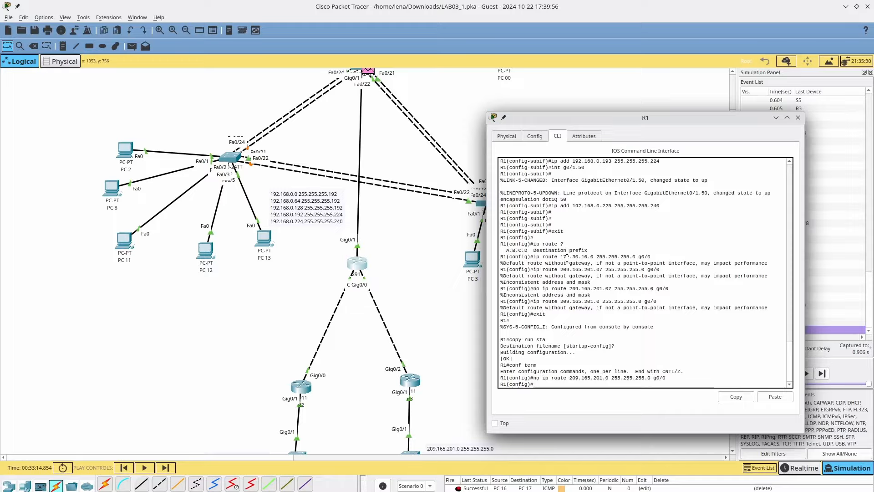
type("exit")
key("Up")
key("Up")
key("Up")
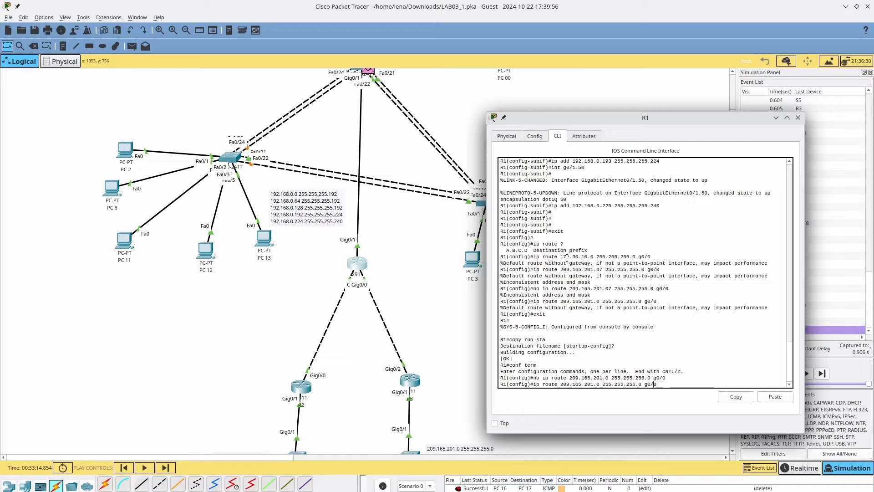
key("Return")
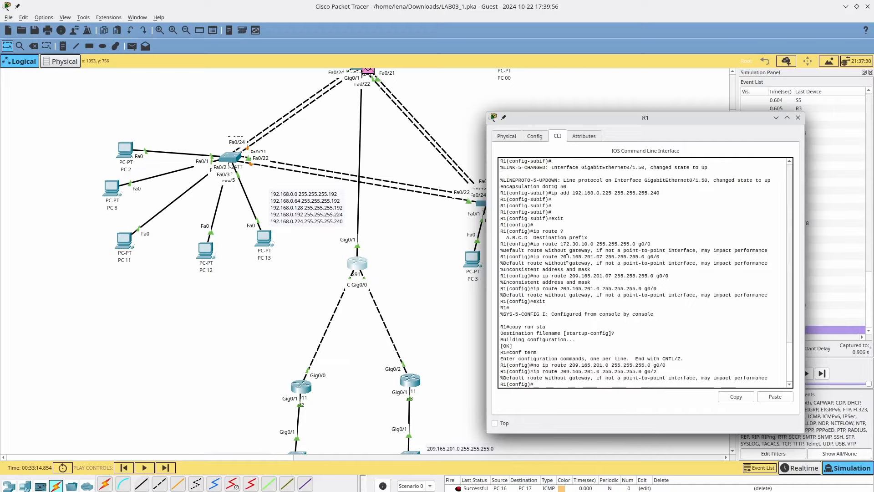
left_click(446, 391)
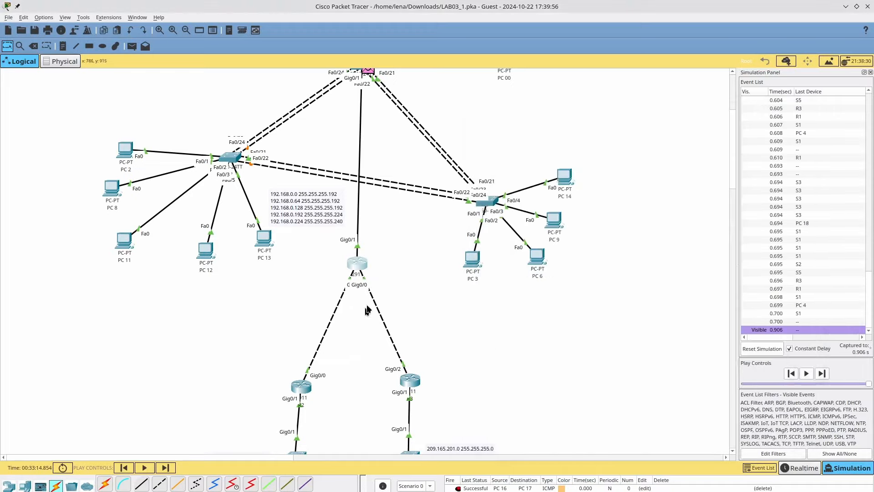
- Step the simulation back one event and inspect why R1 drops the packet at layer 2
scroll(410, 293, "down", 5)
scroll(410, 291, "up", 8)
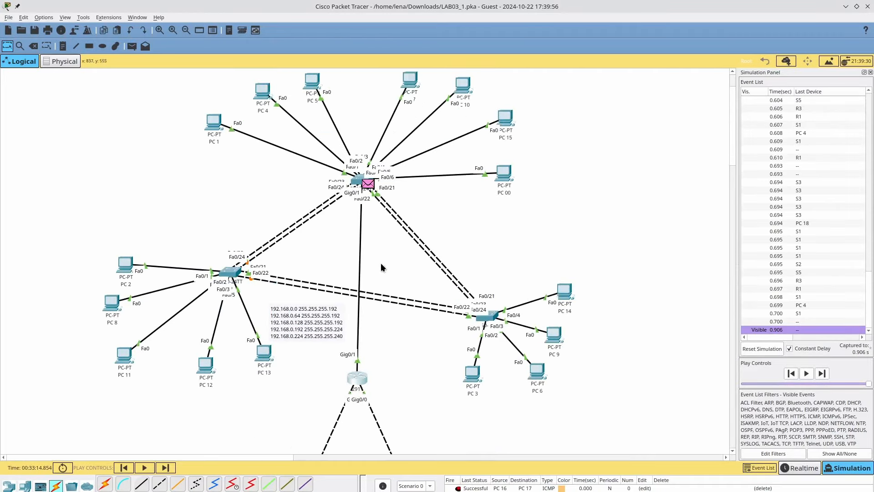
scroll(382, 273, "down", 3)
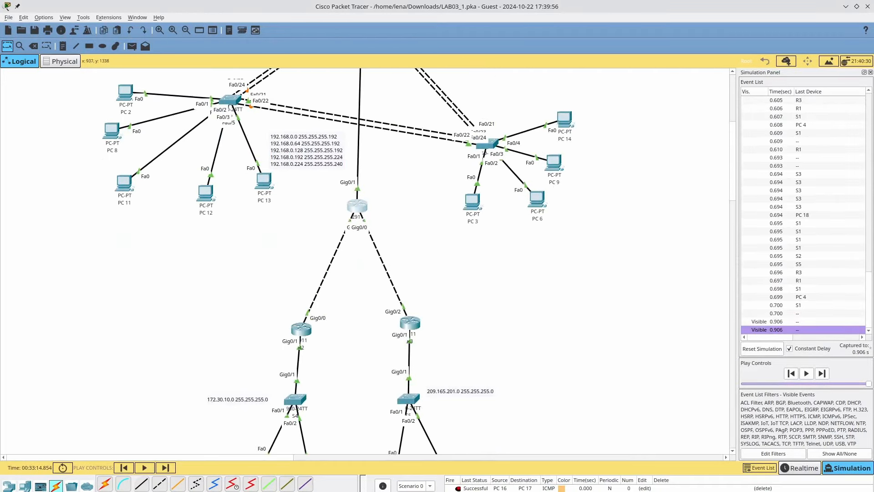
scroll(469, 342, "down", 3)
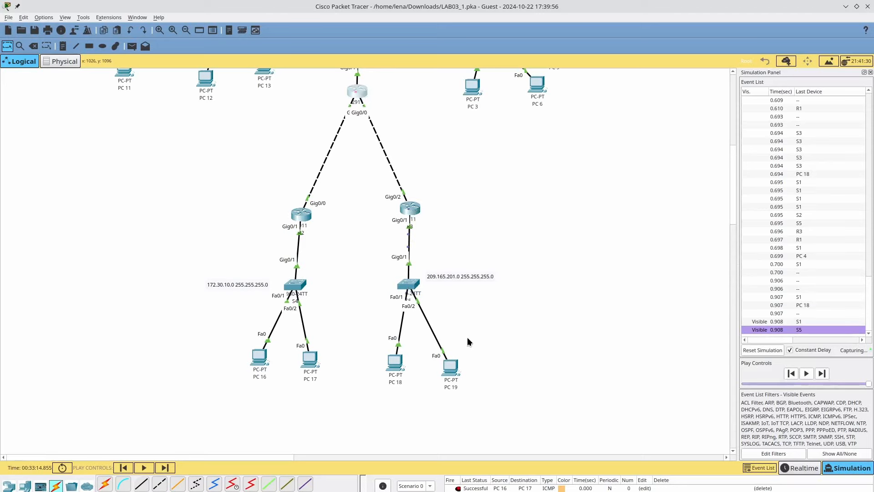
scroll(468, 342, "up", 5)
scroll(467, 342, "up", 1)
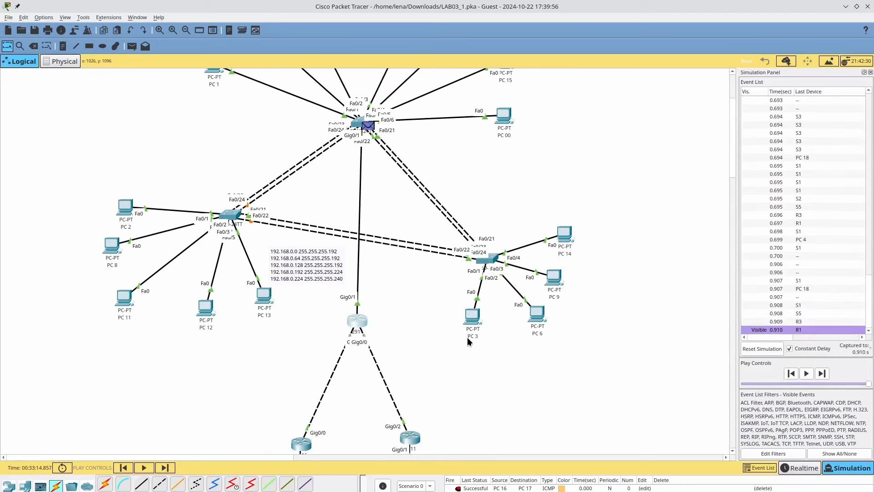
scroll(467, 342, "up", 2)
scroll(468, 339, "down", 5)
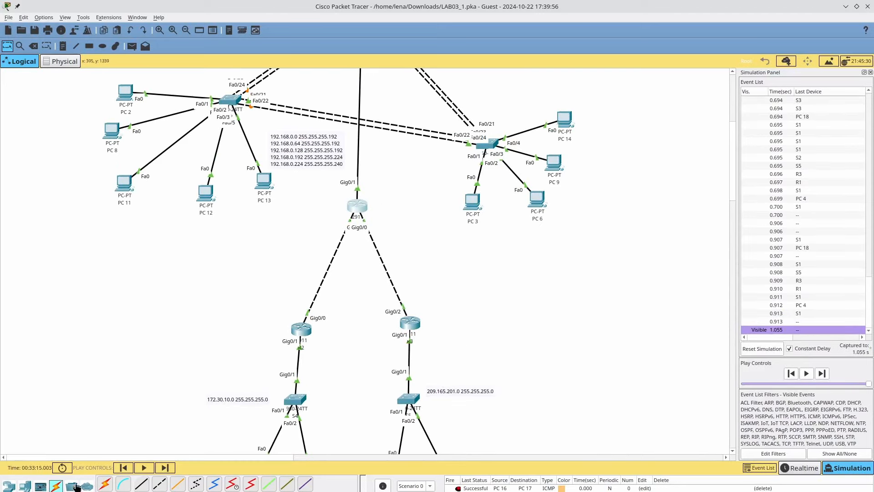
left_click(118, 466)
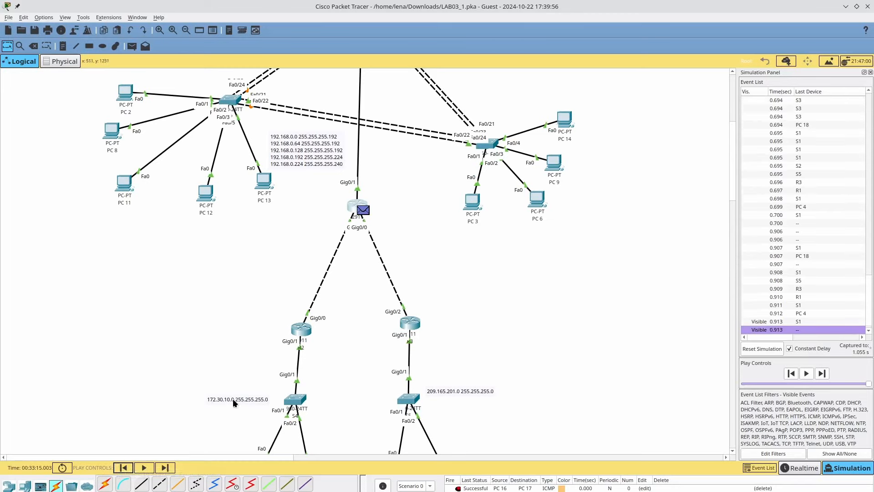
left_click(364, 212)
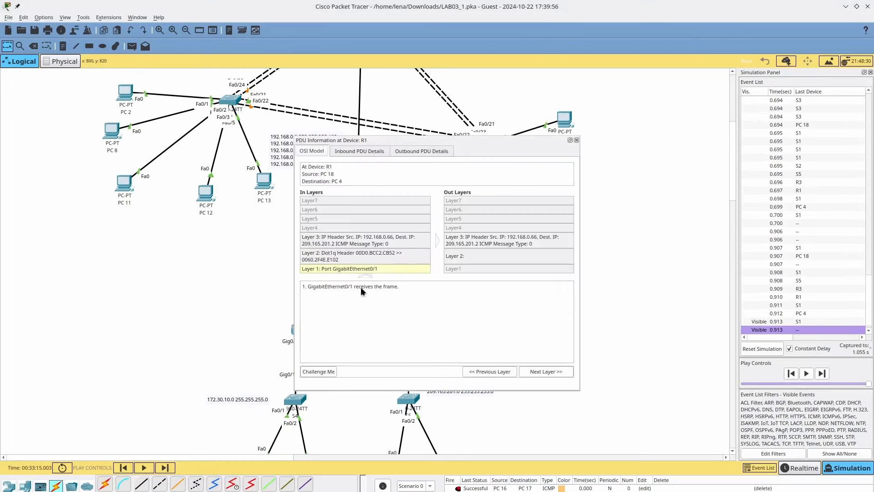
left_click(466, 259)
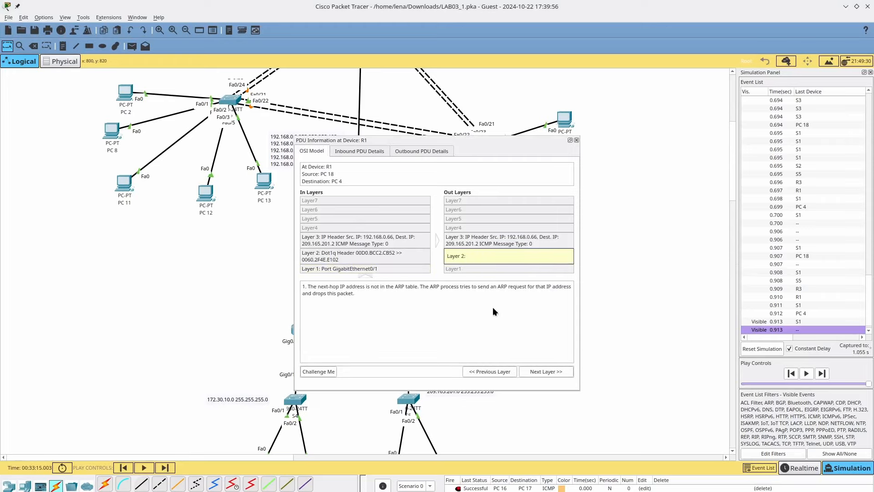
left_click(577, 140)
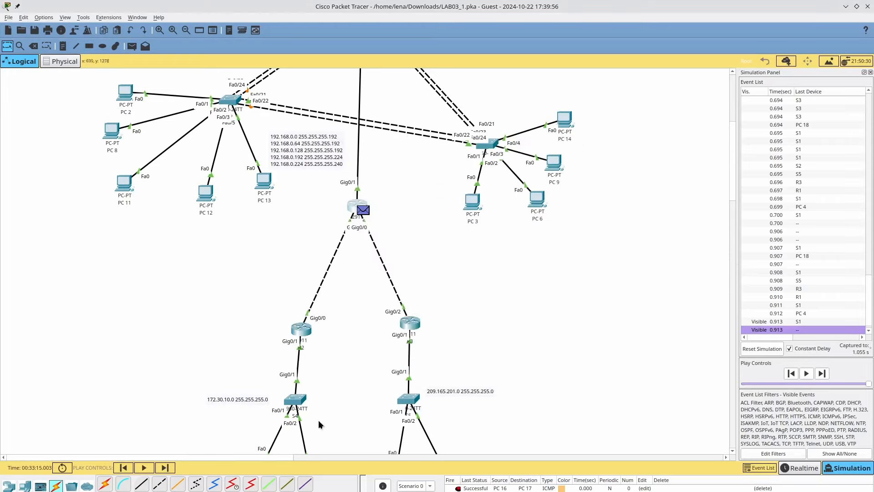
- Run the simulation forward through S1, S2, S3 and R1 until 1.396 s, then pause
left_click(166, 472)
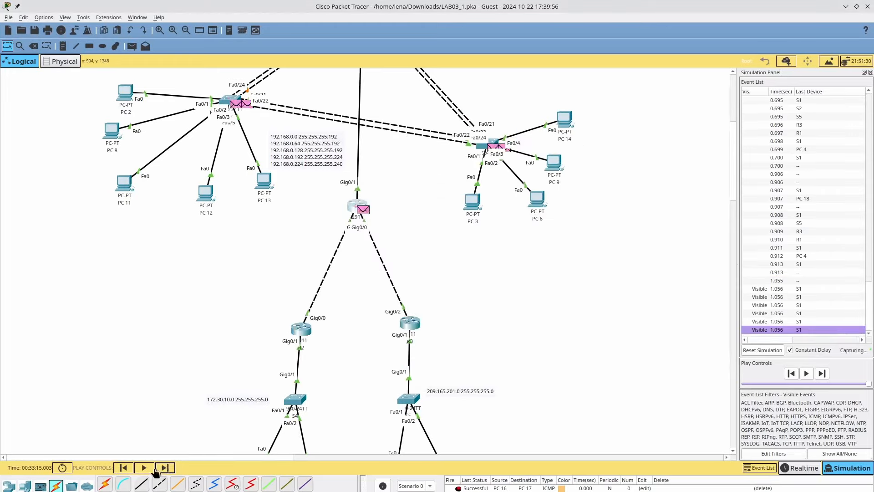
left_click(144, 468)
scroll(222, 408, "down", 3)
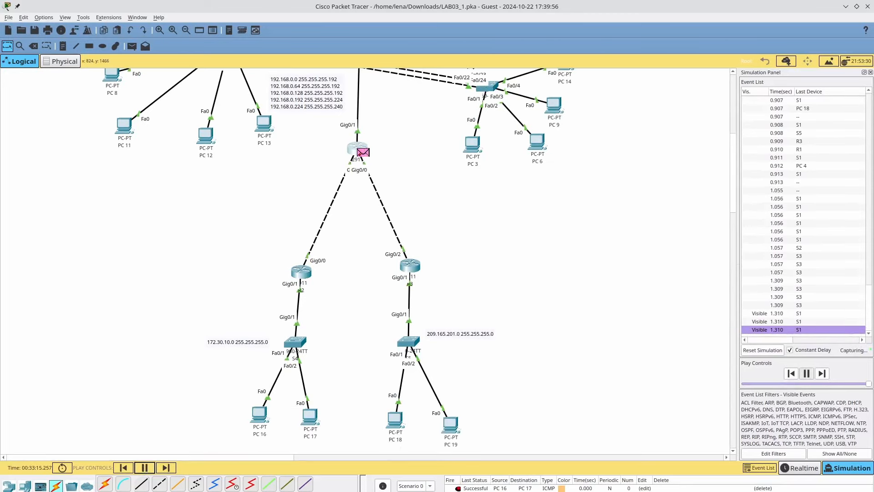
scroll(464, 422, "up", 3)
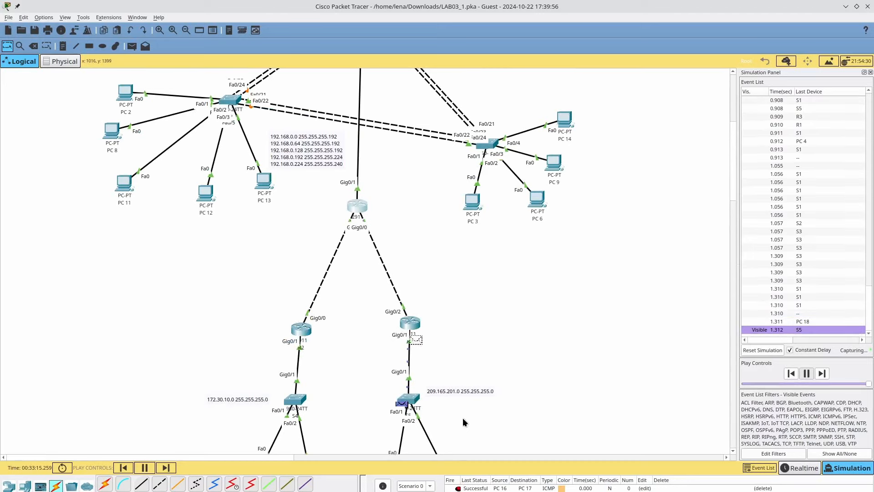
scroll(464, 422, "up", 3)
scroll(465, 422, "up", 6)
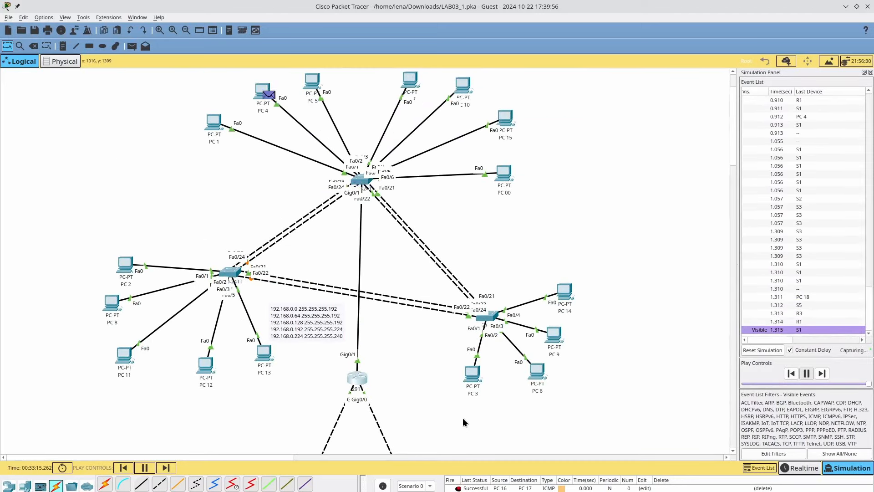
scroll(464, 422, "down", 3)
scroll(462, 417, "down", 3)
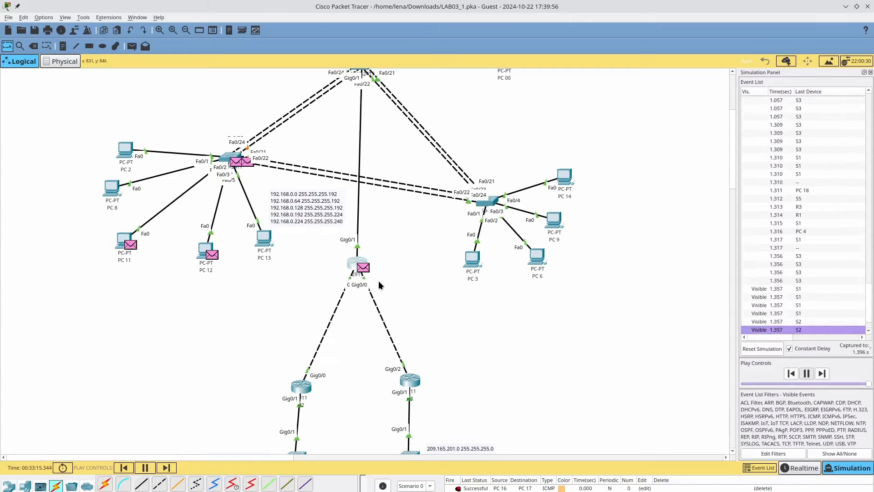
left_click(145, 468)
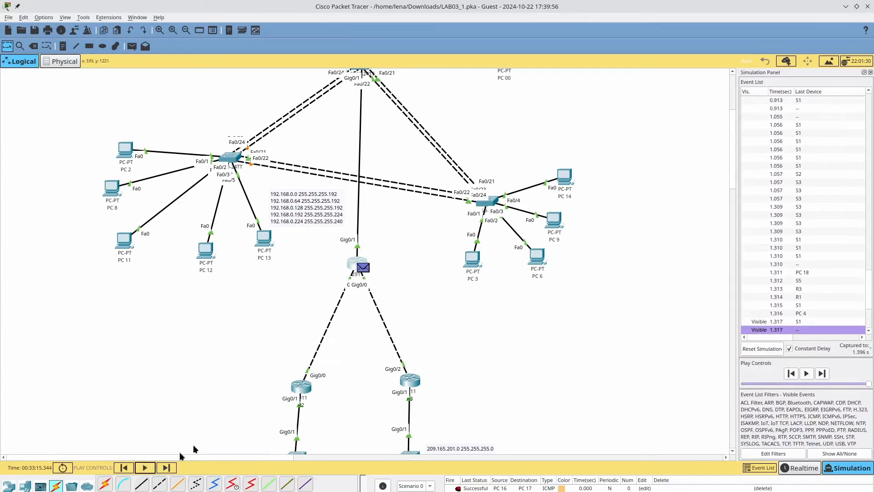
- Step forward one event and inspect the ARP broadcast PDU details at R1
key("alt+v")
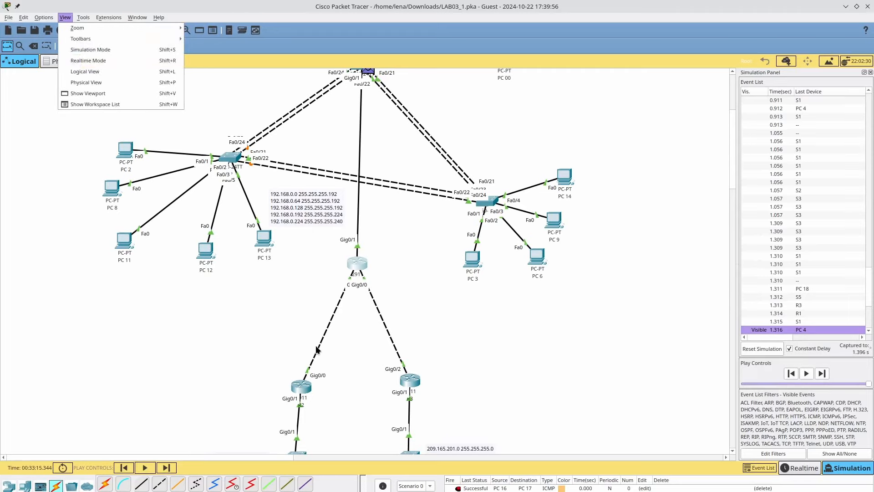
key("Escape")
key("alt+c")
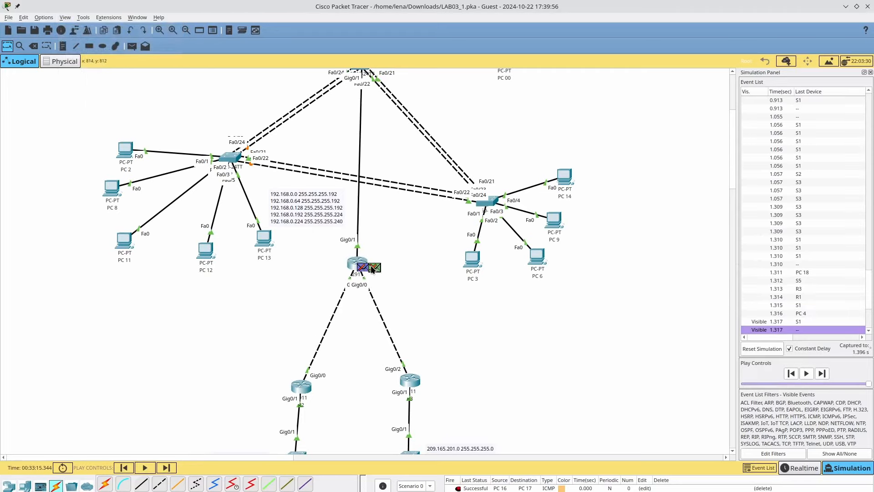
left_click(372, 267)
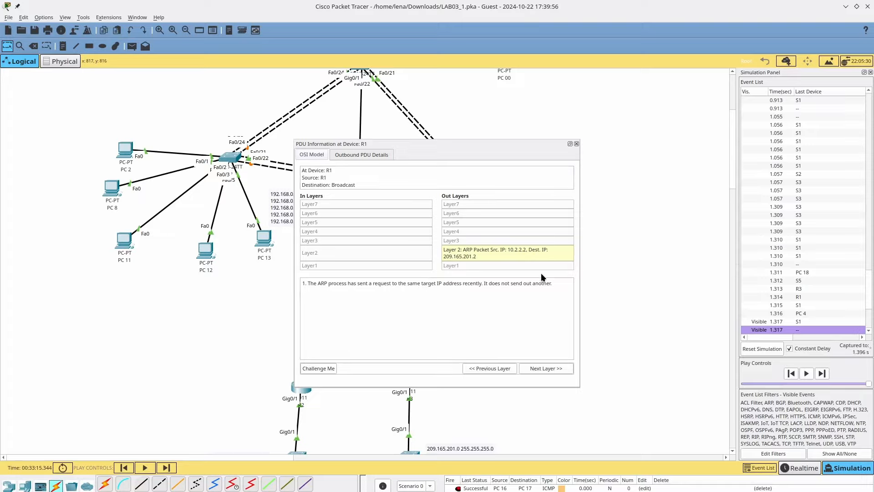
left_click(576, 143)
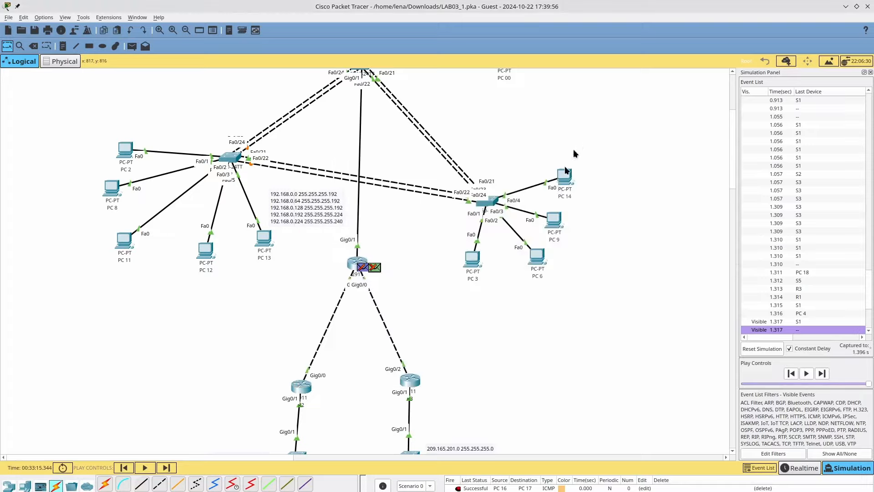
scroll(511, 250, "down", 5)
- In Realtime mode, ping 192.168.0.2 from PC 18's command prompt, getting 2 of 4 replies
left_click(810, 469)
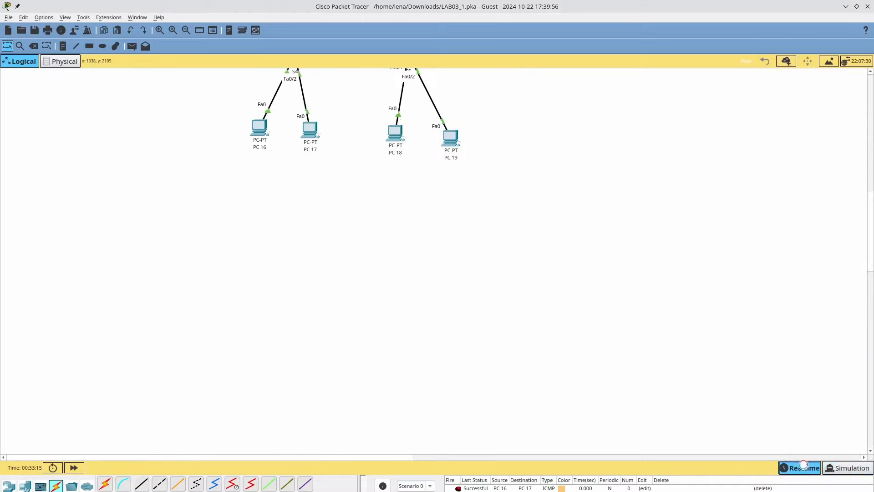
left_click(395, 133)
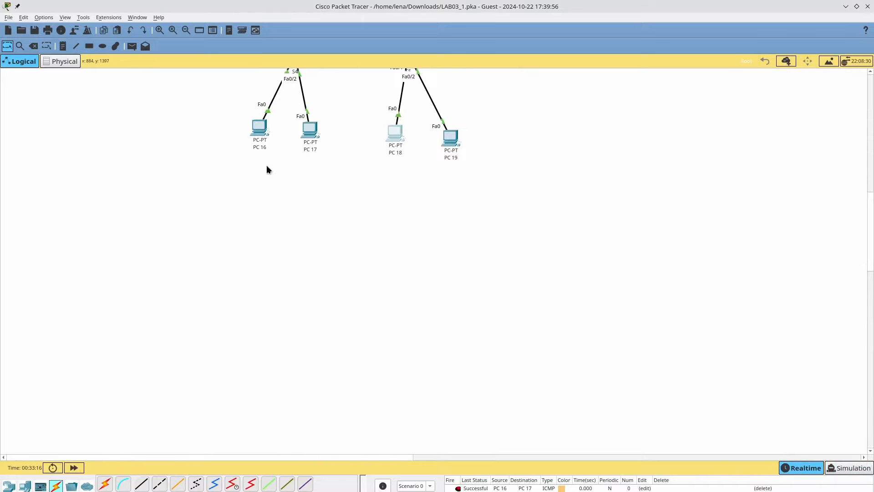
left_click(501, 184)
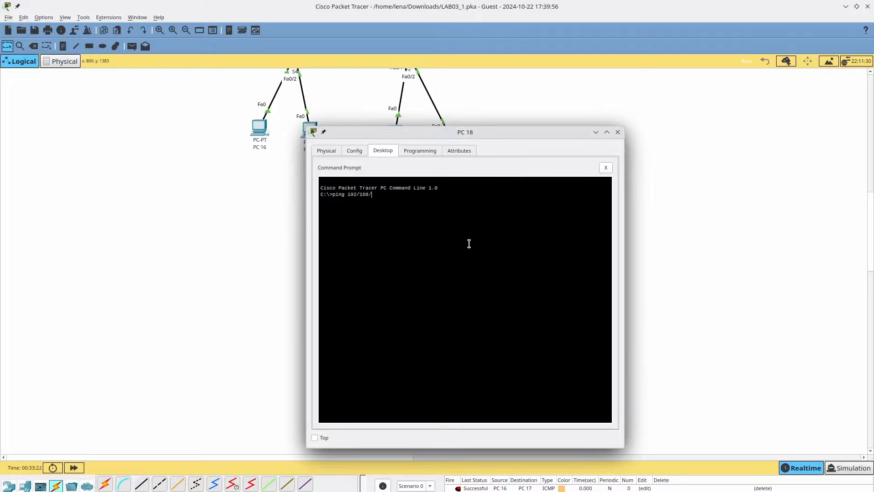
type("ping 192.168.0.2")
key("Return")
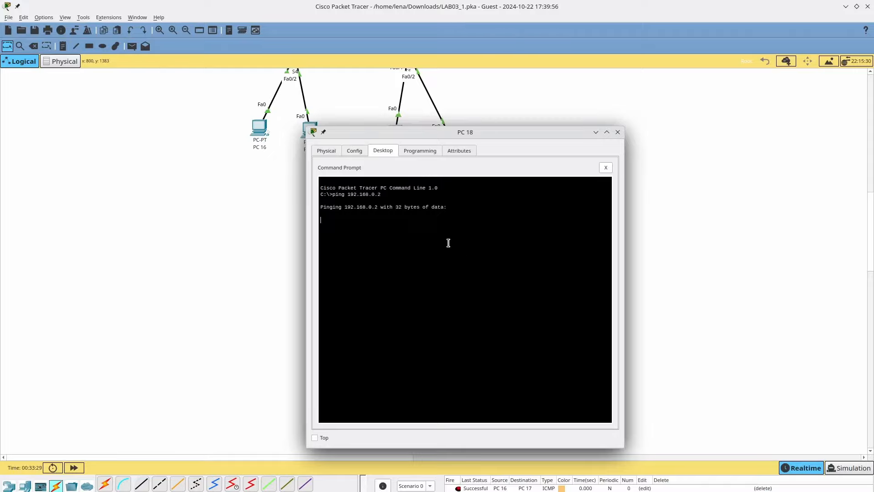
scroll(238, 213, "up", 10)
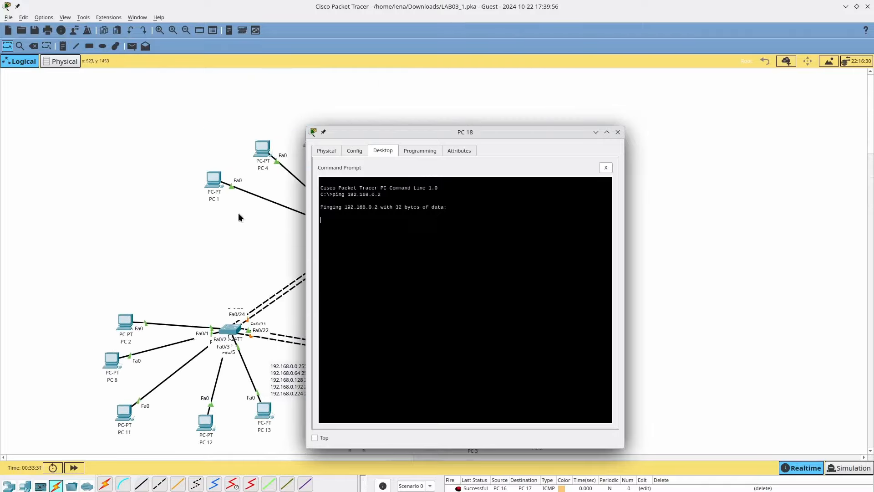
left_click_drag(390, 132, 633, 116)
scroll(488, 131, "down", 5)
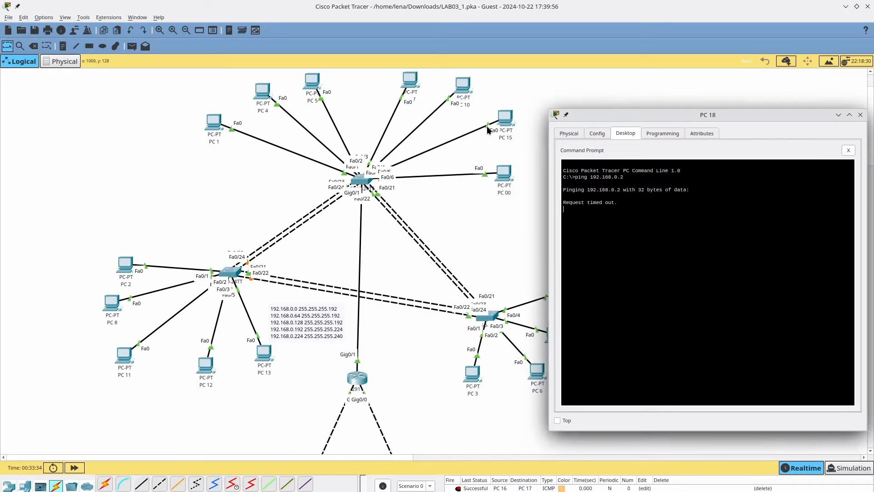
scroll(487, 131, "down", 8)
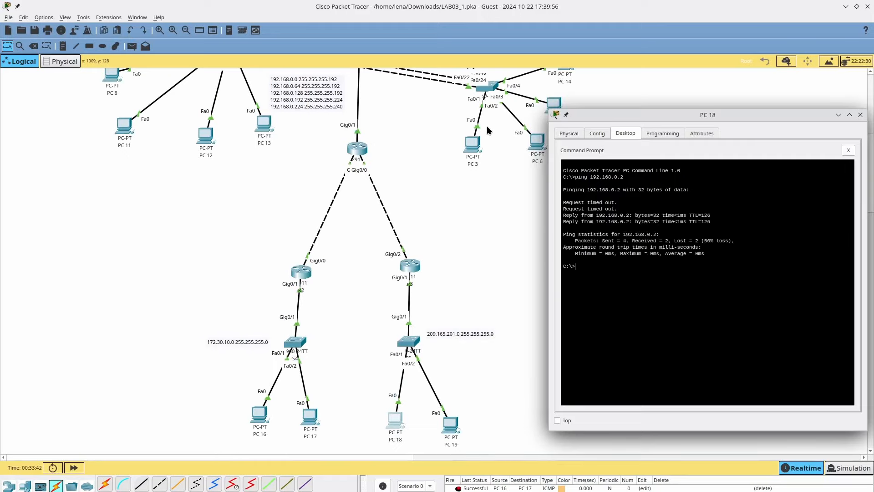
scroll(510, 136, "up", 8)
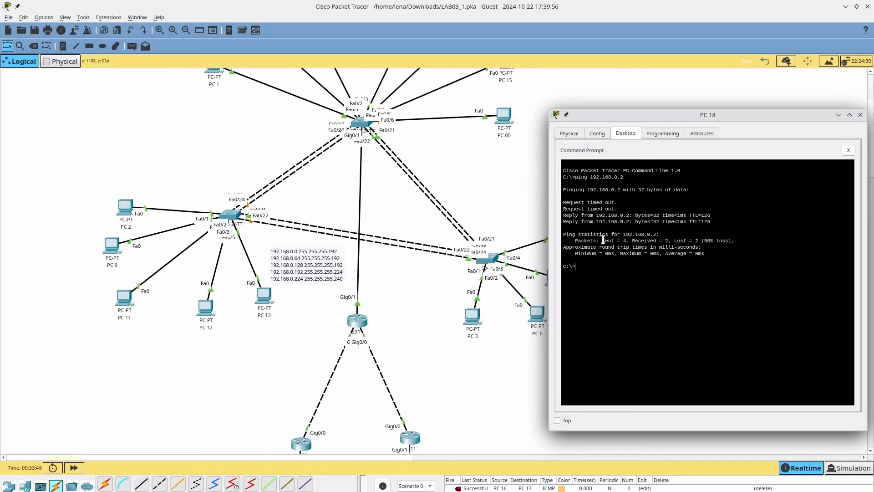
scroll(428, 263, "down", 15)
scroll(426, 265, "up", 8)
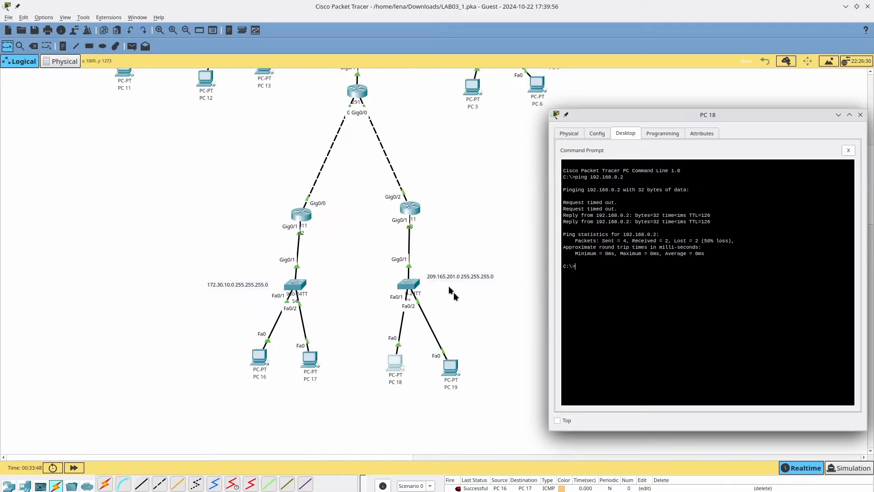
scroll(453, 290, "up", 8)
scroll(401, 361, "down", 5)
scroll(365, 347, "down", 8)
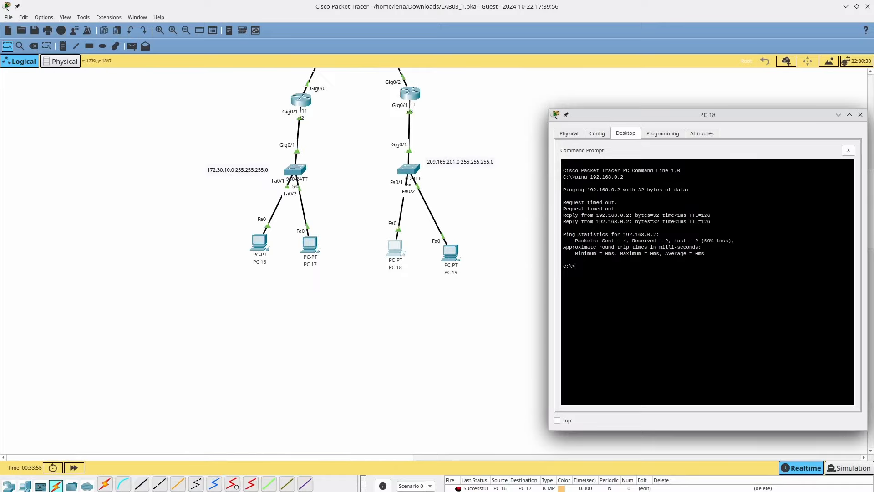
key("alt+F4")
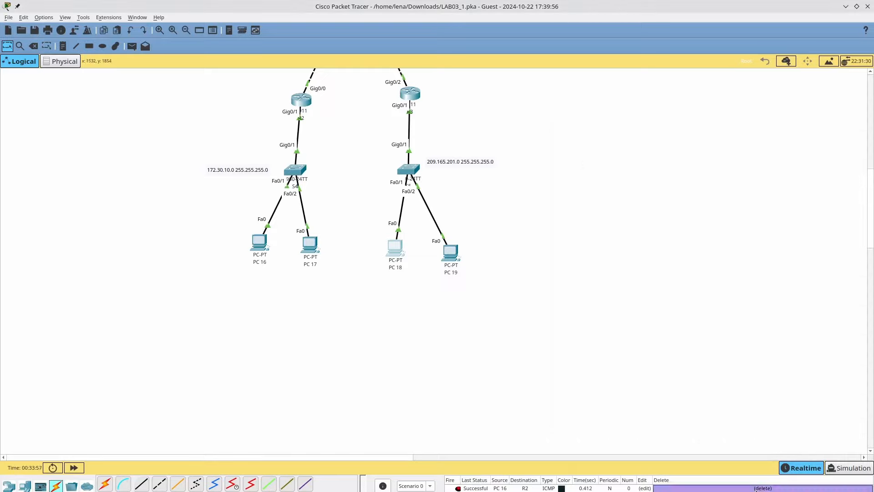
- Replace the old PC 16→PC 17 test with a simple PDU from PC 16 to PC 18, which fails
left_click(757, 488)
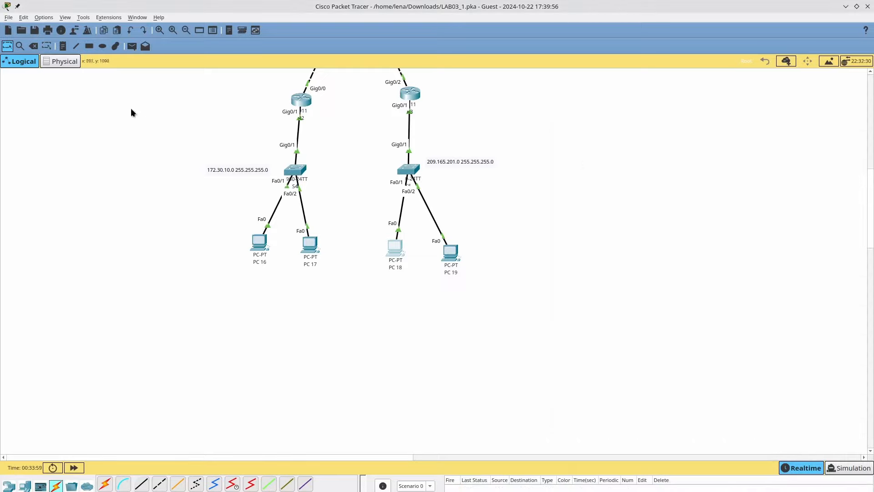
left_click(132, 46)
left_click(264, 244)
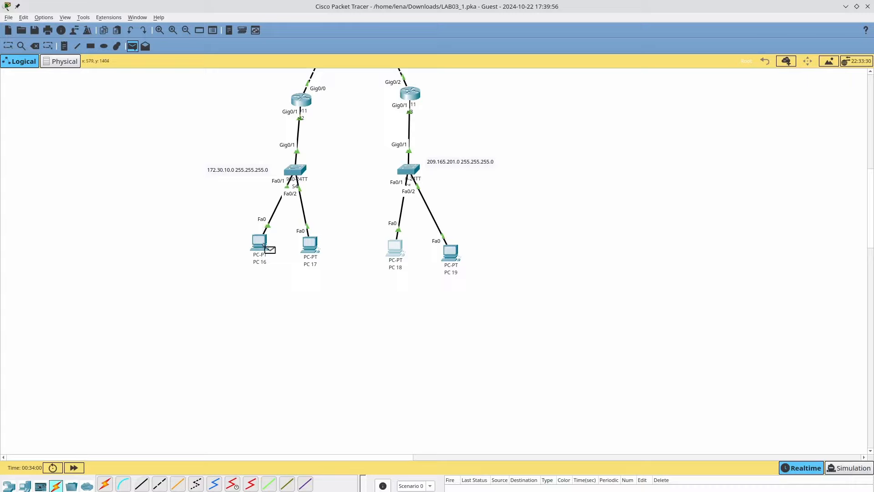
left_click(395, 251)
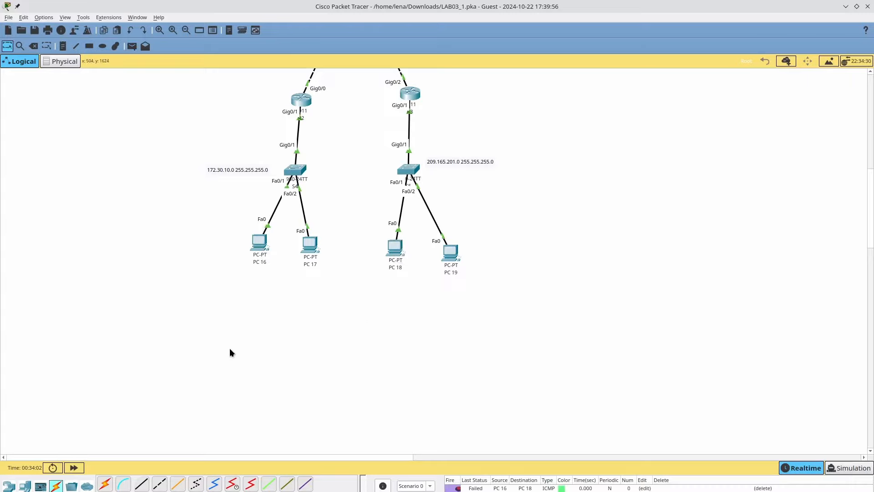
scroll(308, 419, "up", 3)
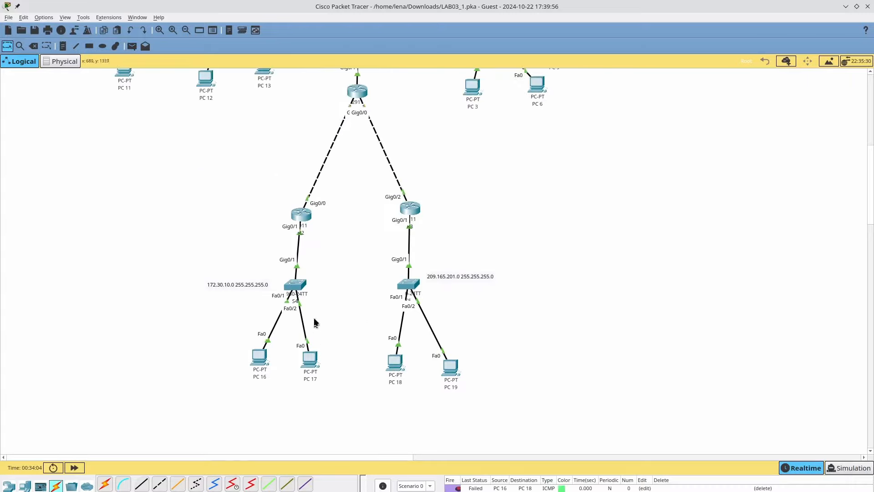
left_click(299, 225)
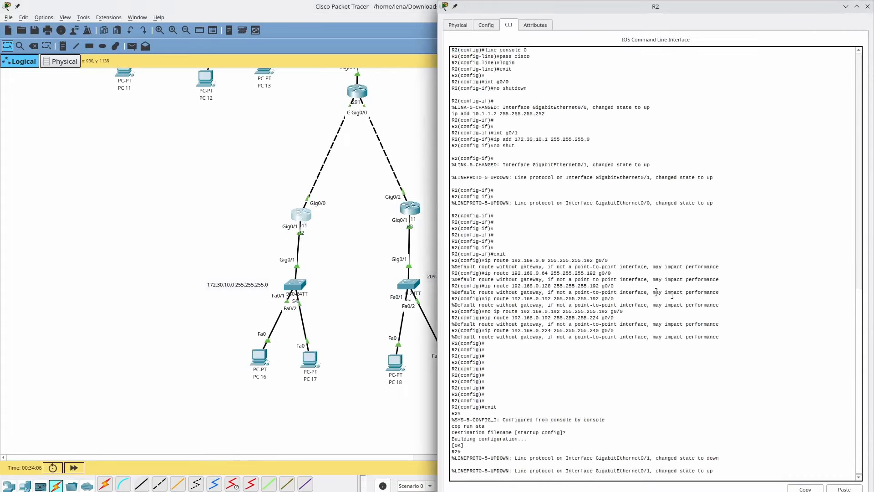
- On R2, add a static route to 209.165.201.0 255.255.255.0 via g0/0
key("Return")
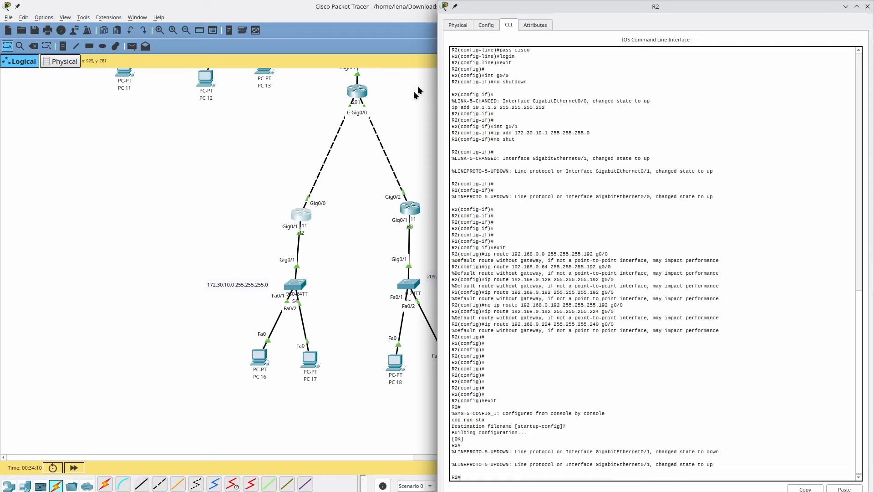
scroll(382, 124, "right", 6)
scroll(382, 125, "left", 3)
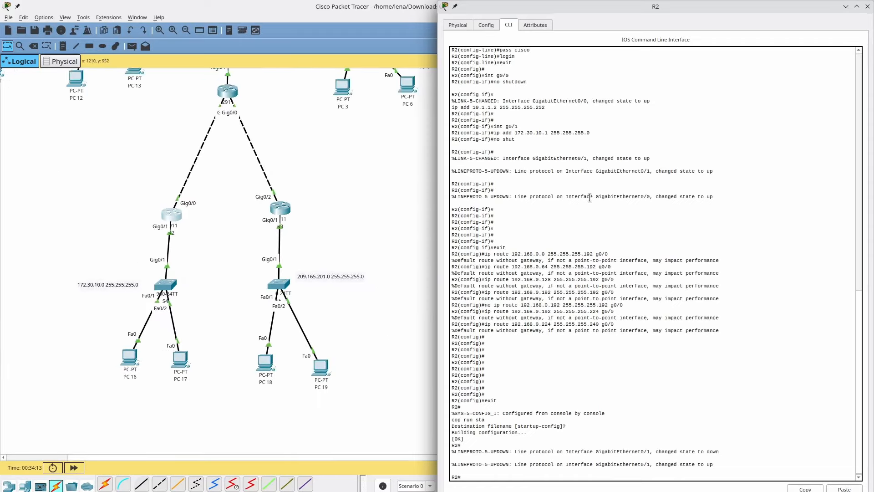
type("nf term")
key("Return")
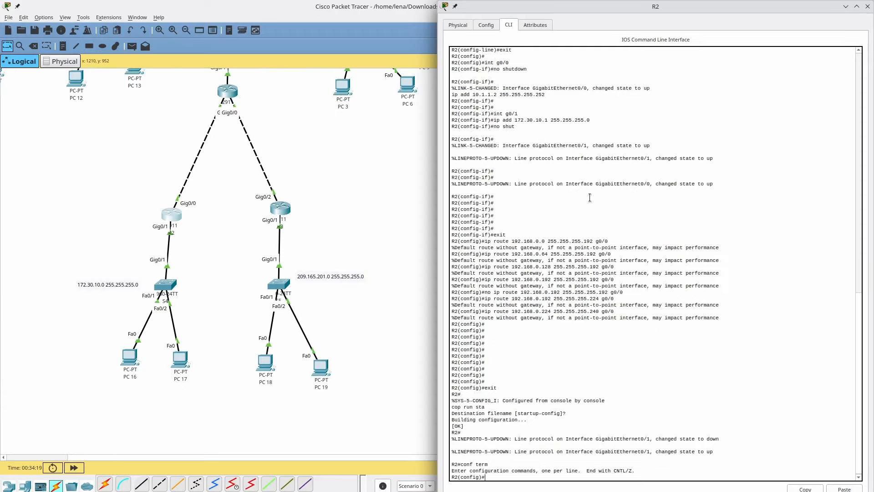
key("Up")
key("Up")
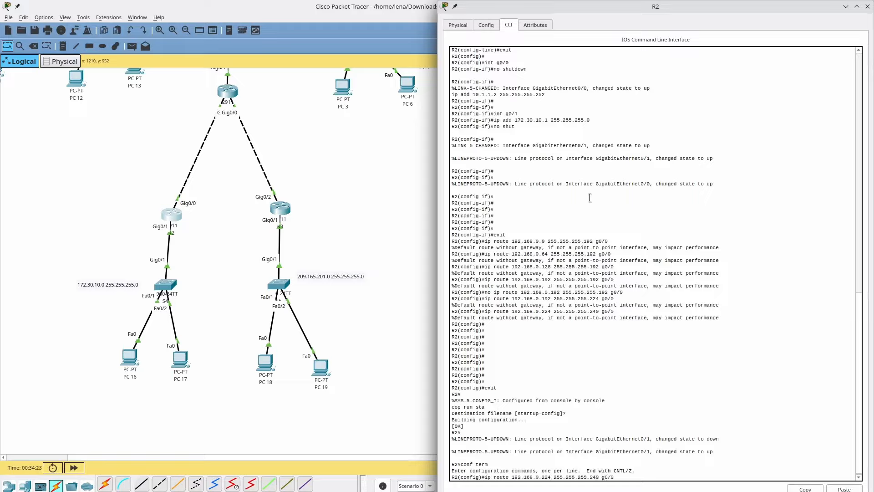
key("BackSpace")
key("BackSpace")
key("BackSpace")
key("BackSpace")
key("BackSpace")
key("BackSpace")
key("BackSpace")
key("BackSpace")
key("BackSpace")
key("BackSpace")
key("BackSpace")
key("BackSpace")
key("BackSpace")
type("209/")
type("1")
type("65.201")
type(".0")
key("Right")
key("Right")
key("Right")
key("BackSpace")
key("BackSpace")
key("Return")
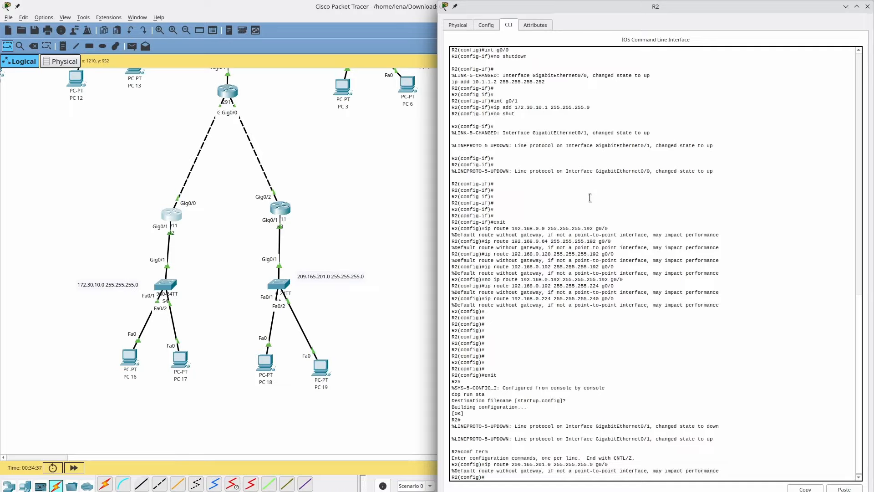
left_click(285, 210)
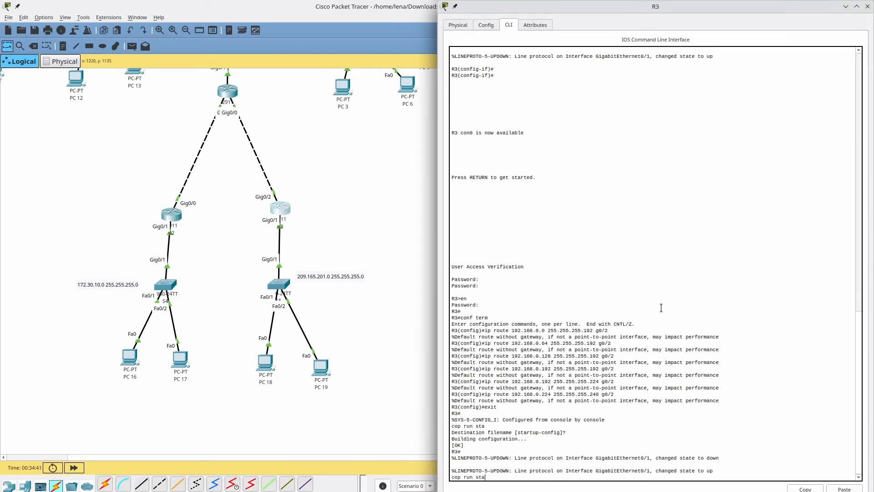
- On R3, add a static route to 172.30.10.0 255.255.255.0 via g0/2
key("Up")
key("Up")
key("Return")
key("Up")
key("Up")
key("Up")
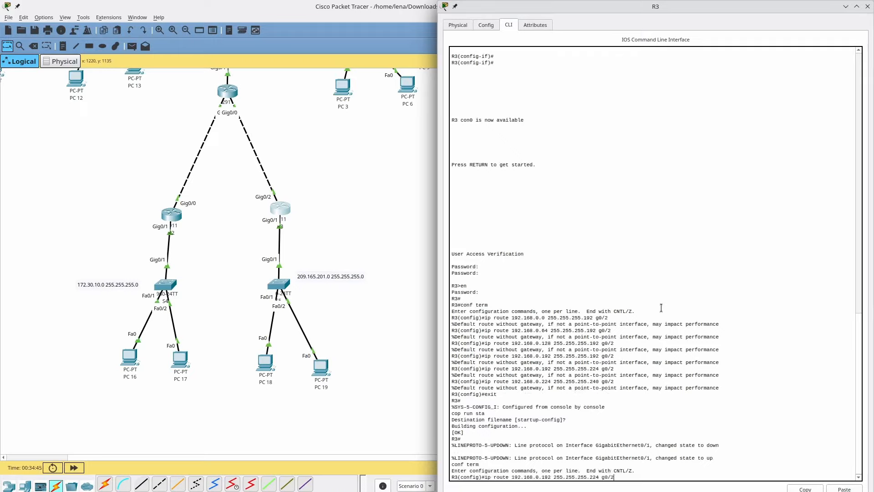
key("Up")
key("Up")
key("Left")
key("Left")
key("Left")
key("Left")
key("Left")
key("Left")
key("Left")
key("Left")
key("Left")
key("Left")
key("Left")
key("Left")
key("BackSpace")
key("BackSpace")
key("BackSpace")
key("BackSpace")
key("BackSpace")
key("BackSpace")
key("BackSpace")
key("BackSpace")
type("72.30.10")
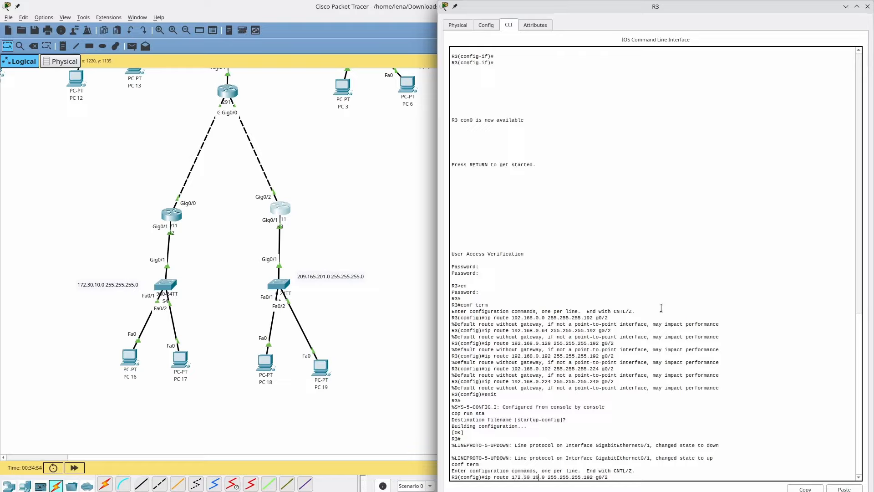
key("Right")
key("Right")
key("BackSpace")
key("BackSpace")
key("BackSpace")
type("0")
key("Return")
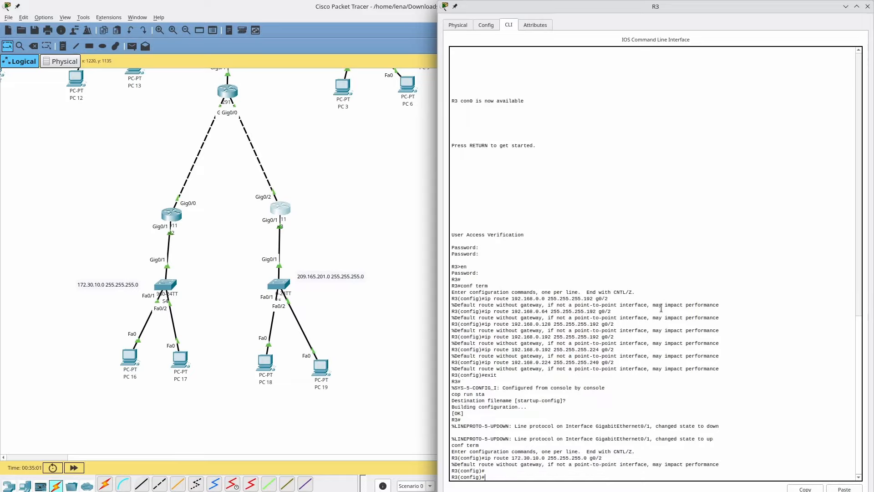
left_click(397, 424)
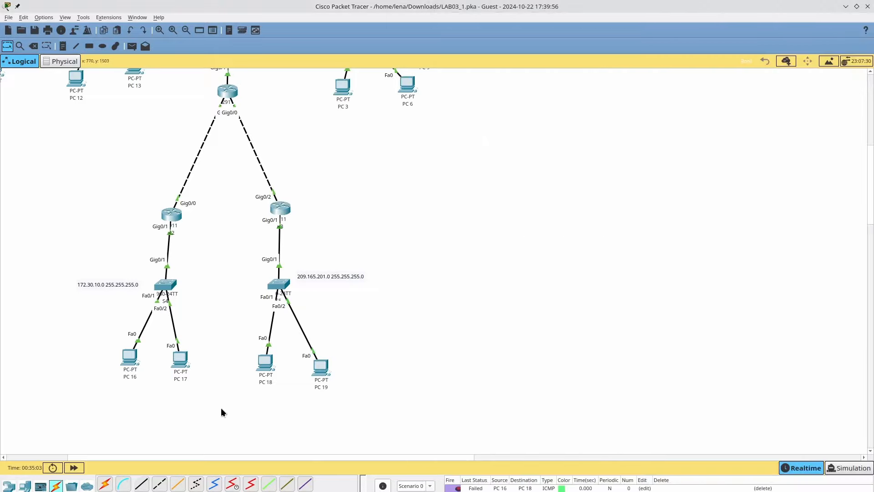
- Re-run the PC 16 to PC 18 test, now Successful, and select the lower-left router
left_click(454, 488)
left_click_drag(136, 191, 208, 240)
left_click_drag(223, 192, 303, 225)
left_click_drag(251, 240, 379, 384)
left_click(342, 340)
left_click_drag(151, 183, 219, 234)
- Save the lab as LAB03_1.pka and close Packet Tracer
scroll(308, 164, "up", 3)
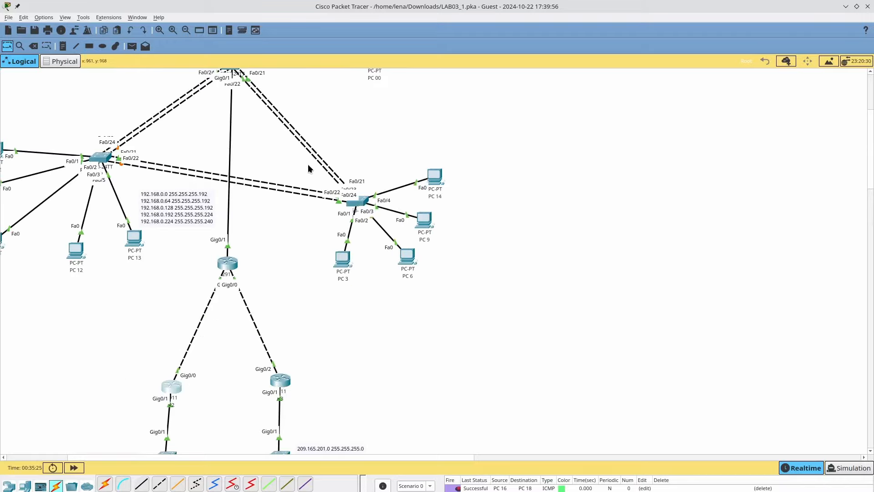
scroll(308, 168, "up", 1)
scroll(308, 168, "down", 8)
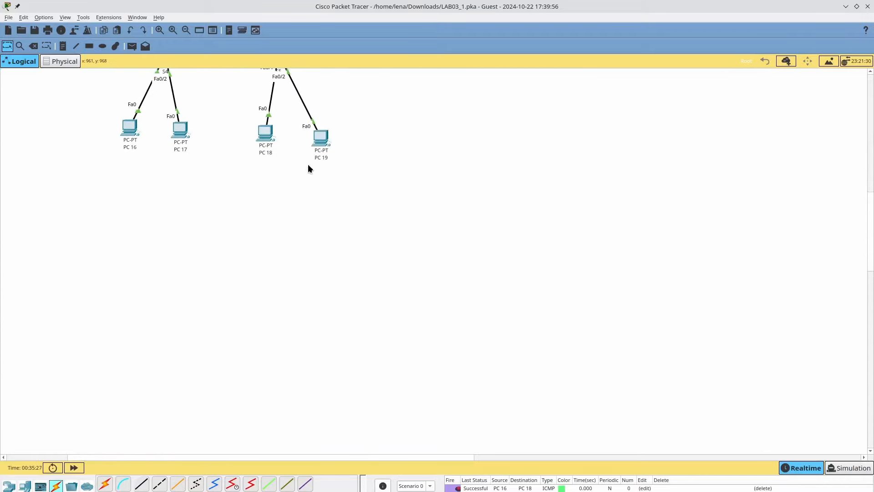
scroll(308, 168, "up", 5)
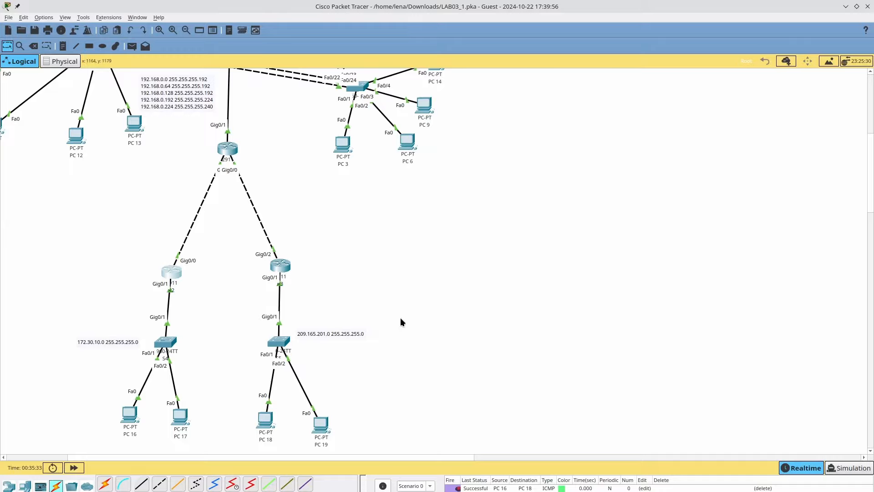
key("ctrl+s")
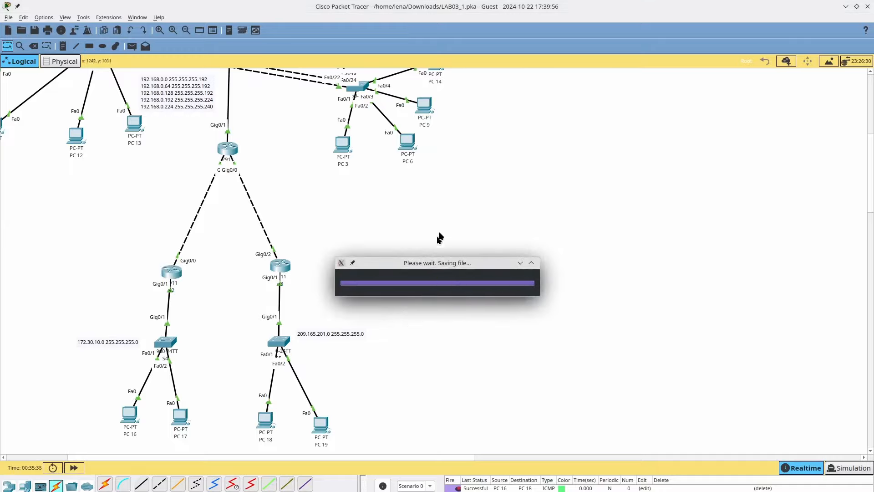
left_click(867, 7)
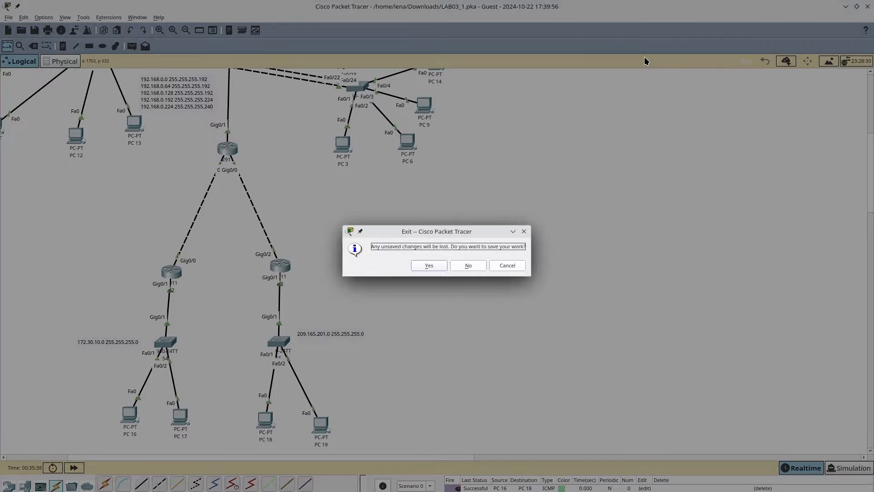
- Confirm saving on exit, then open LAB03.pka from Dolphin's Downloads folder
key("Return")
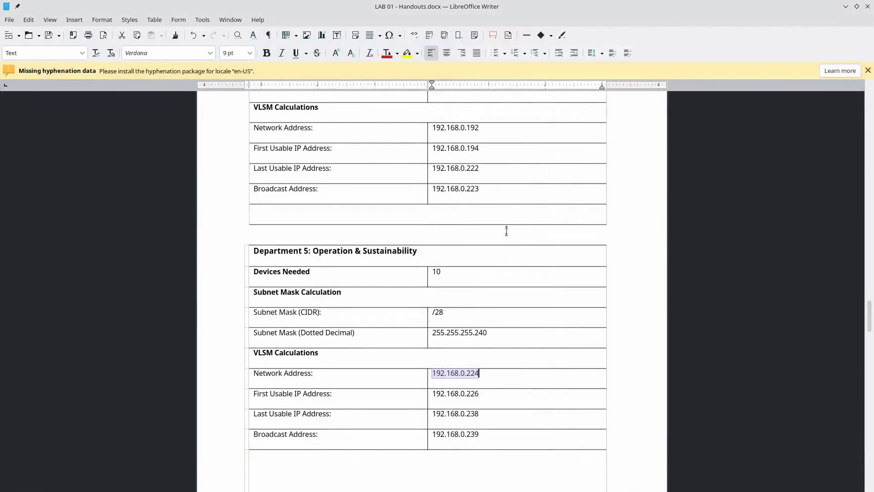
left_click(505, 77)
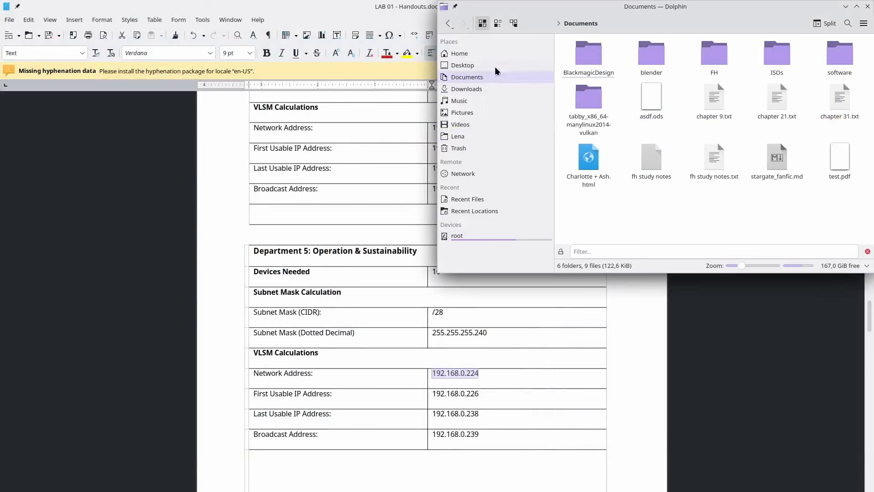
left_click(493, 64)
left_click(490, 89)
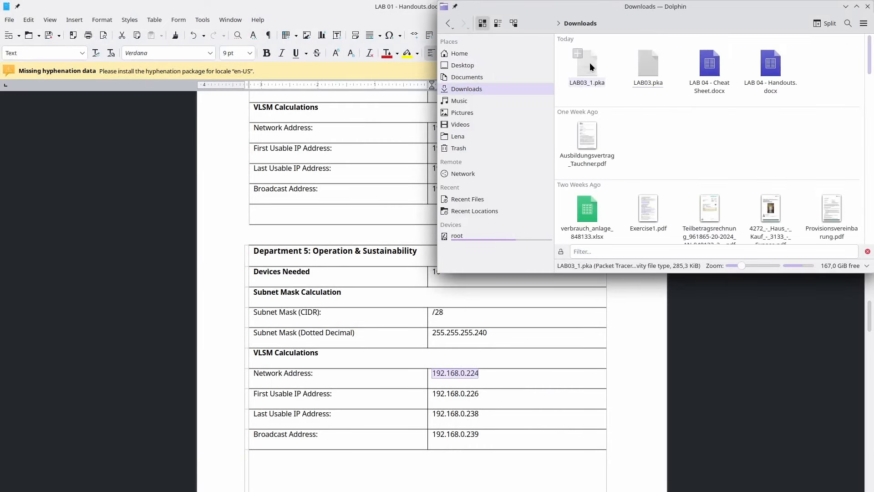
left_click_drag(645, 67, 281, 172)
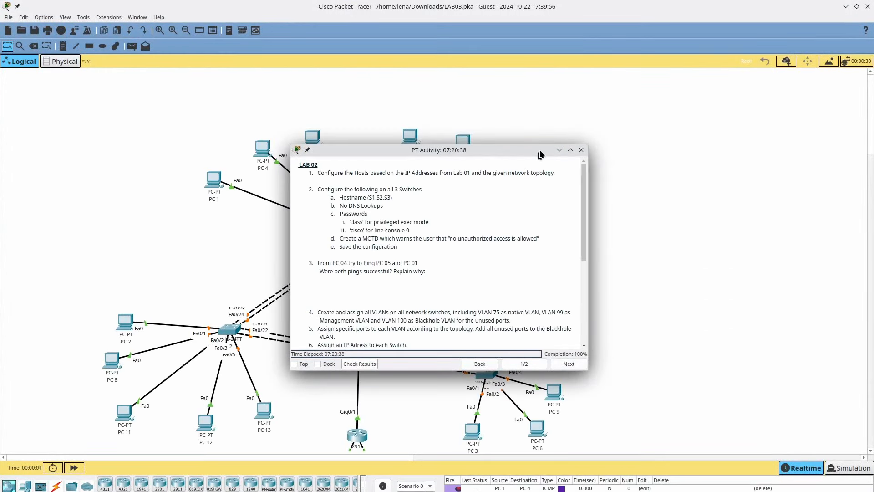
- Close the activity instructions and save the lab as LAB03_2.pka
left_click(581, 150)
key("ctrl+s")
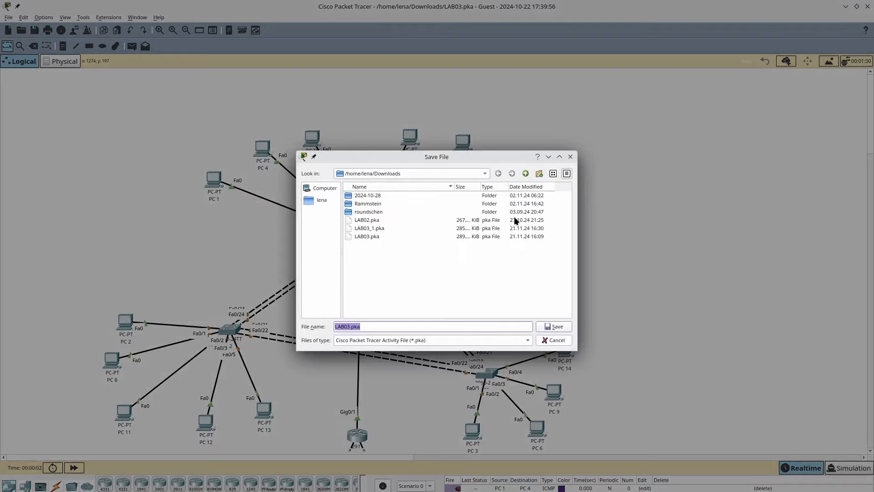
type("_2")
key("Return")
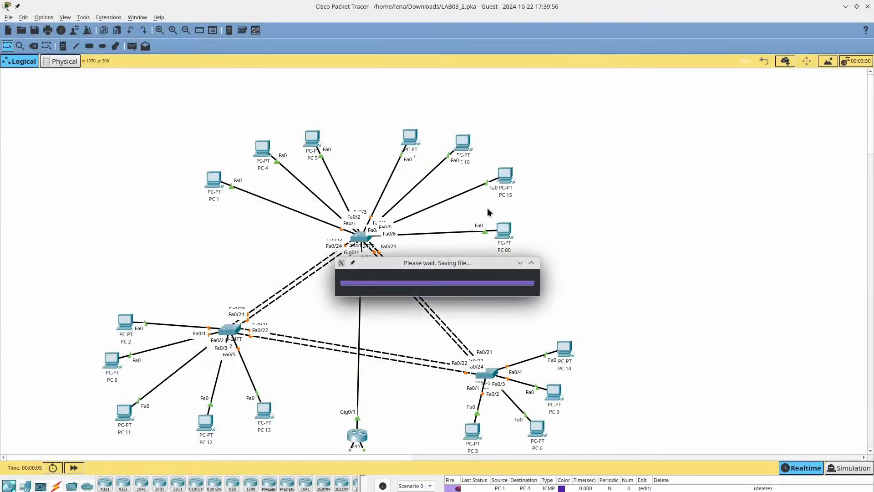
scroll(488, 208, "down", 10)
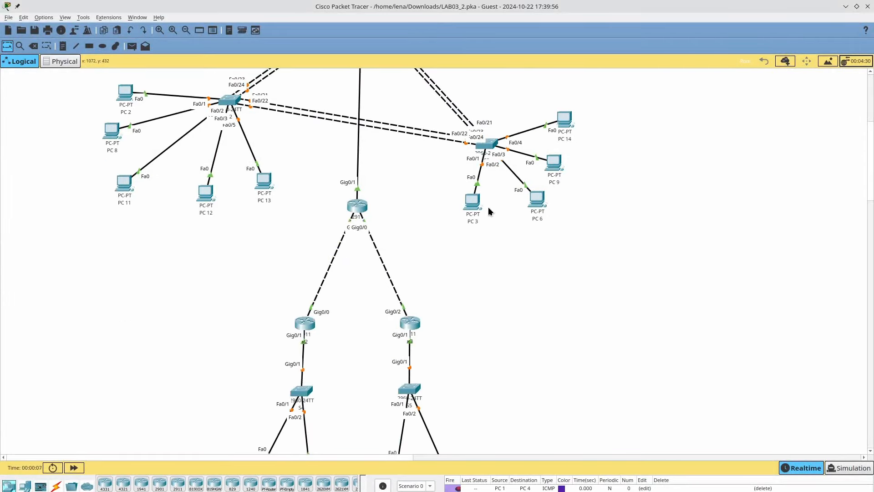
scroll(485, 213, "up", 9)
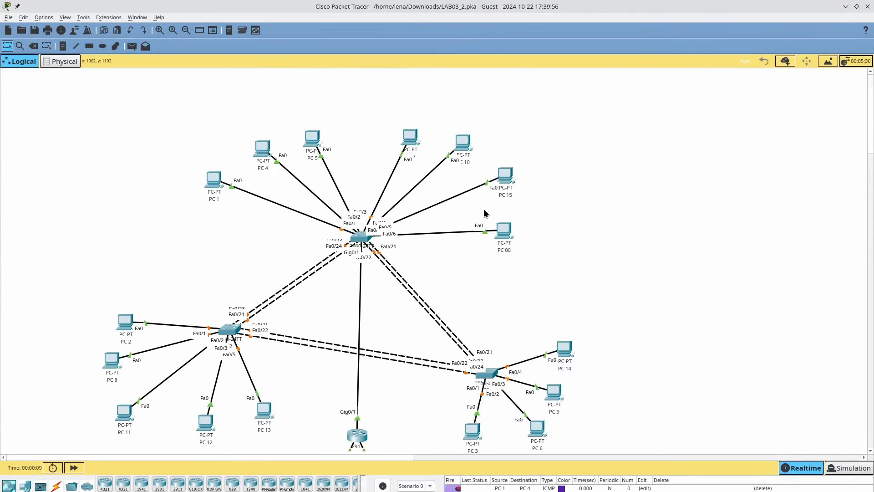
scroll(485, 213, "down", 6)
- Open R2's CLI, log in, and enter privileged and global configuration mode
left_click(305, 267)
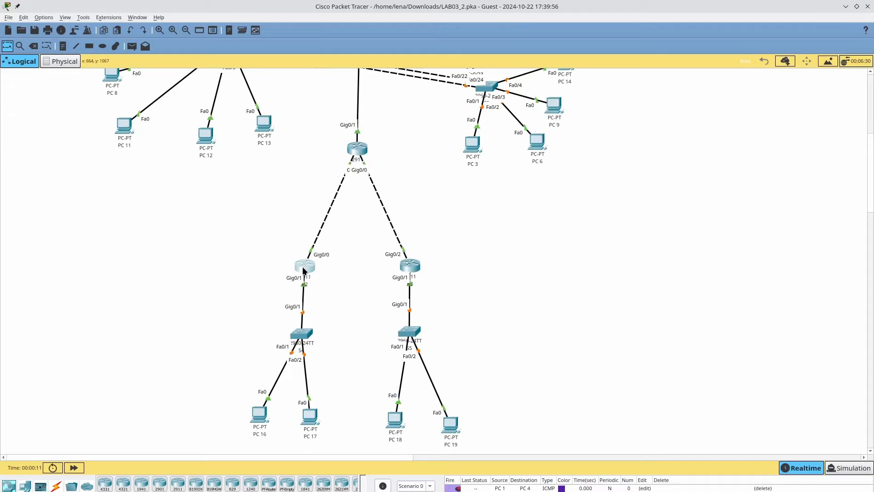
left_click(364, 151)
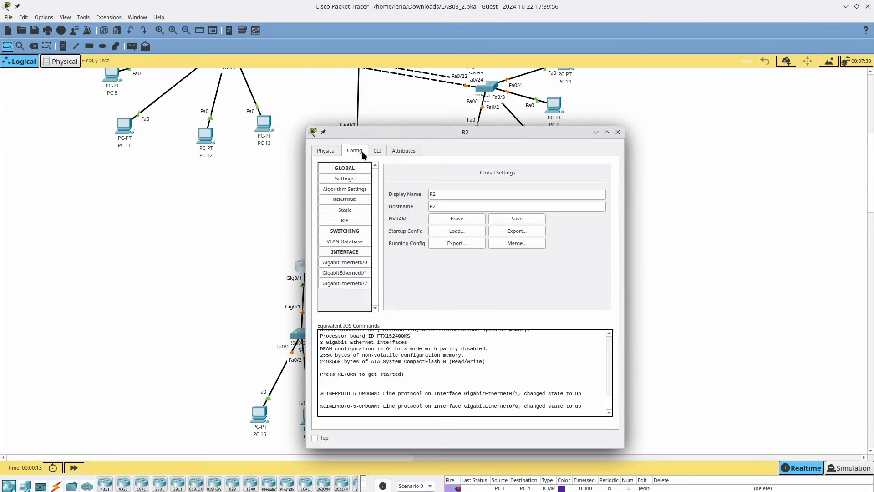
left_click(379, 153)
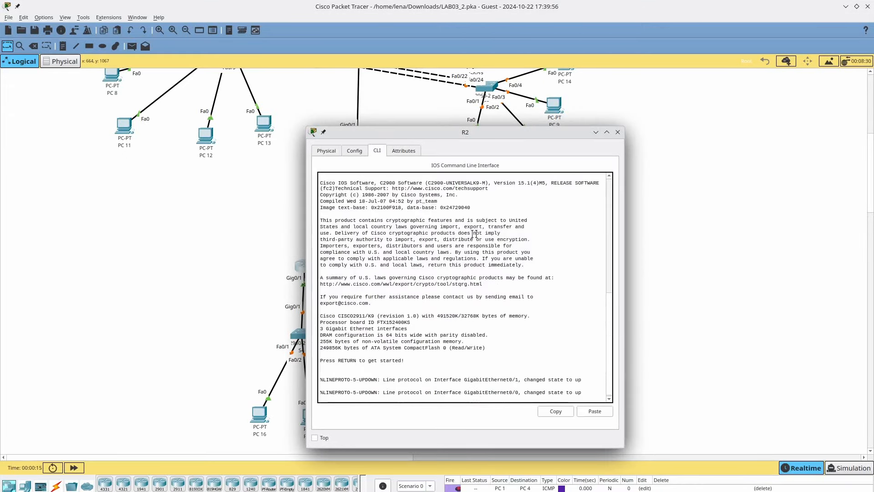
key("Return")
key("Return")
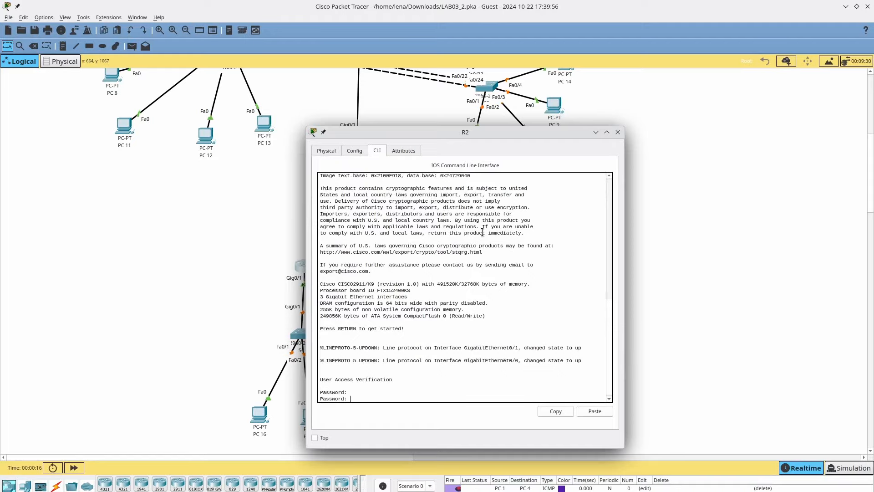
key("Return")
type("en")
key("Return")
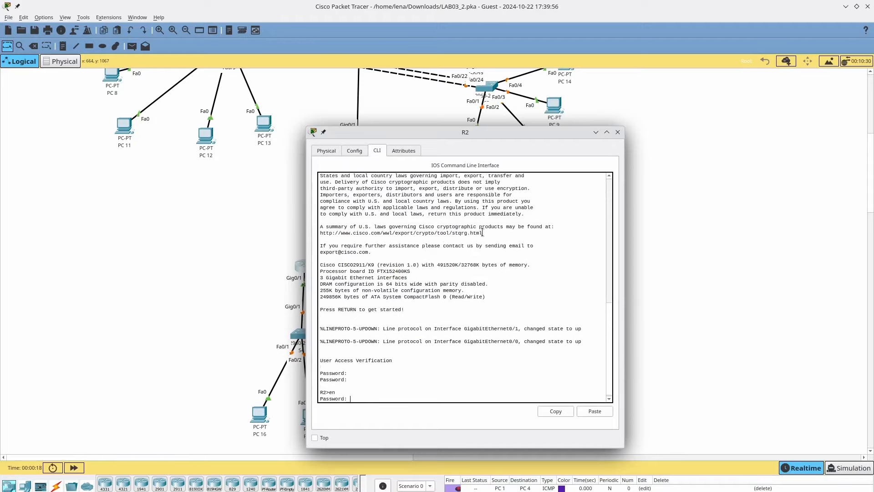
key("Return")
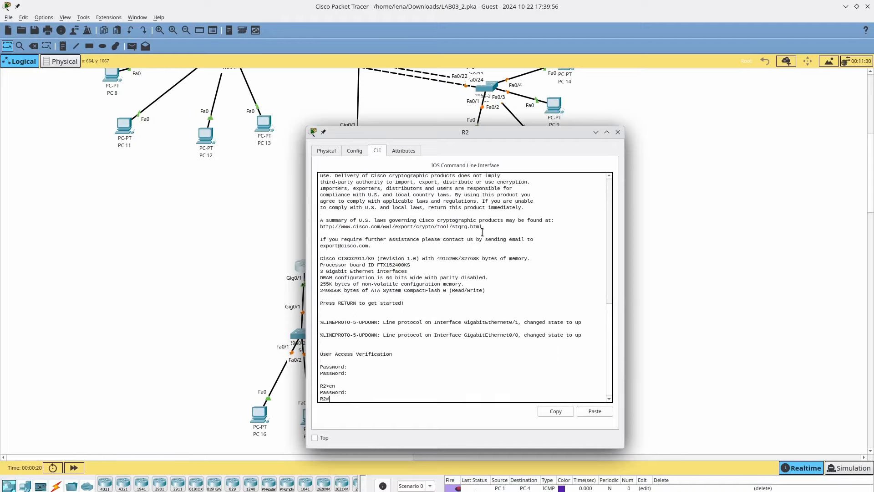
type("conf term")
key("Return")
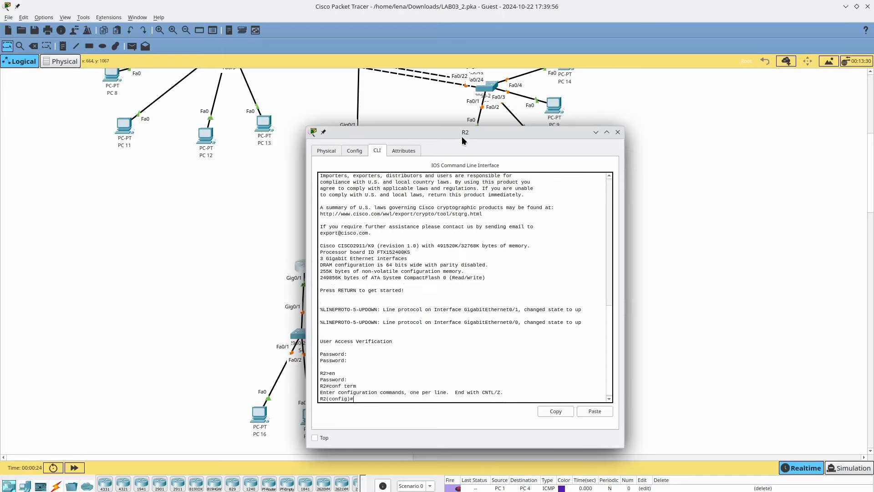
- Try the 'ip routing rip' command on R2, check its help options, then discard it
left_click_drag(462, 135, 631, 141)
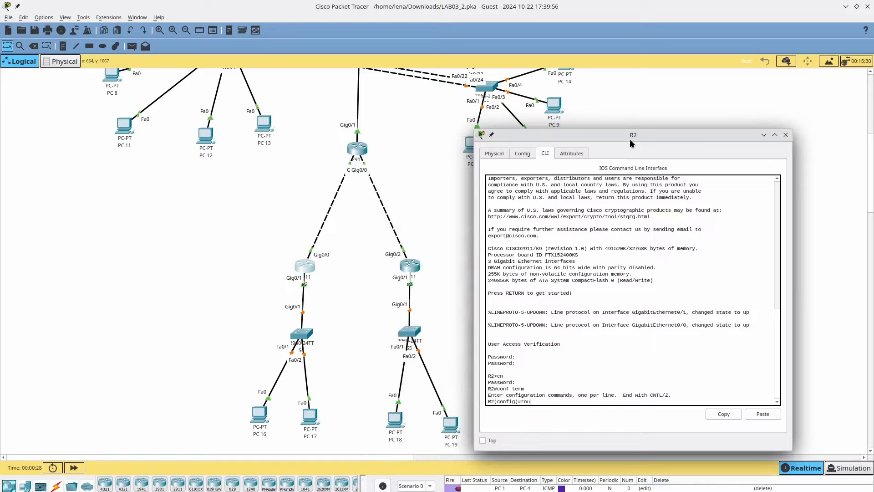
type("ip routing rip")
key("Return")
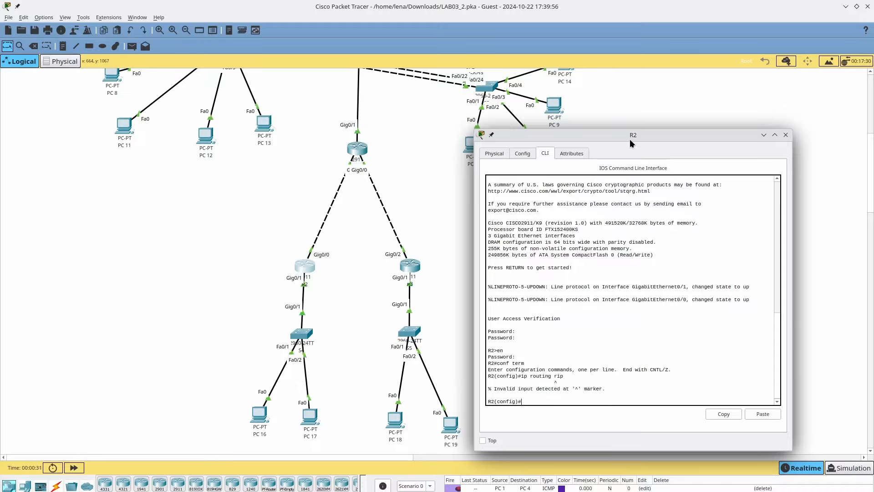
key("Up")
key("BackSpace")
type("?")
key("BackSpace")
type("?")
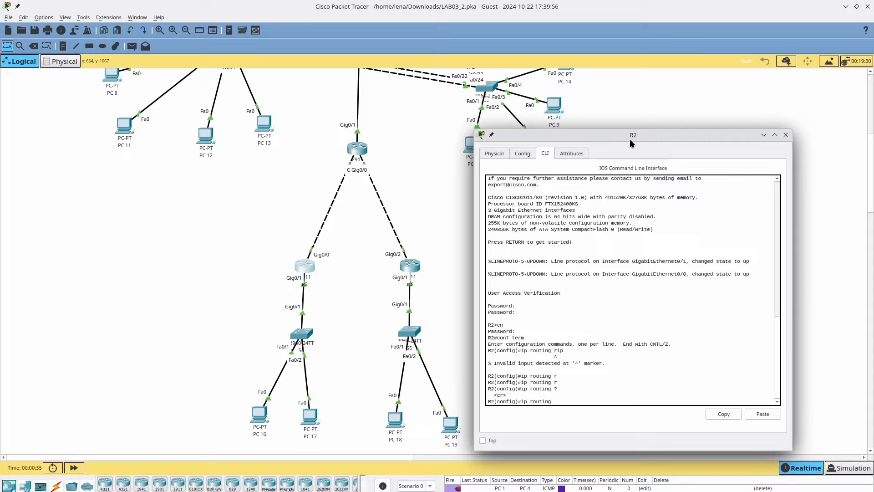
key("BackSpace")
key("BackSpace")
key("BackSpace")
key("BackSpace")
key("BackSpace")
key("BackSpace")
key("BackSpace")
key("BackSpace")
key("BackSpace")
- Under router rip on R2, set version 2 and enter no auto-summary
type("router rip")
key("Return")
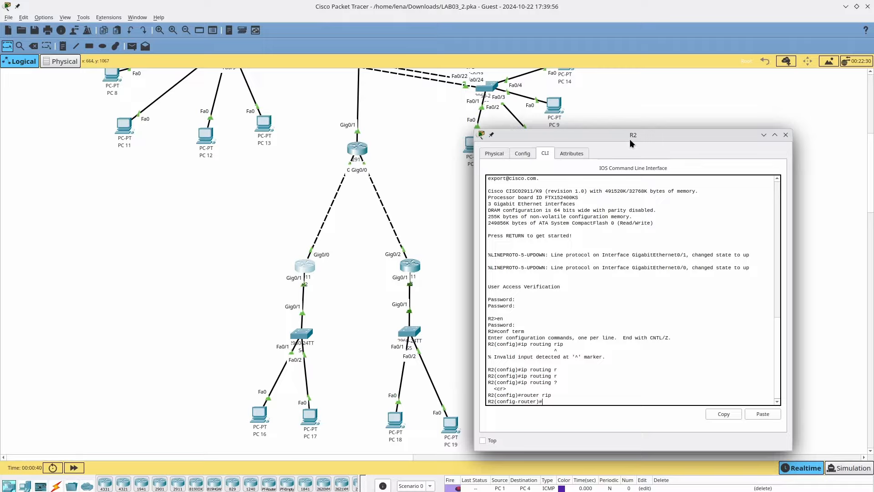
type("version 2")
key("Return")
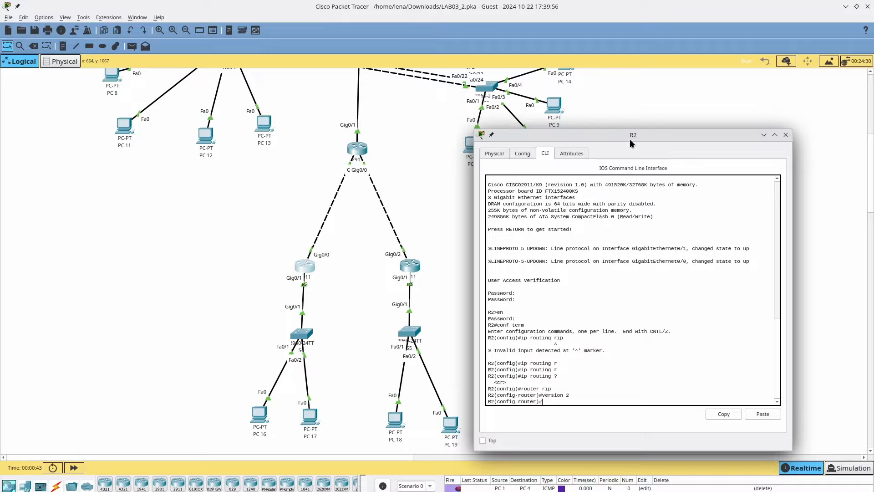
type("?")
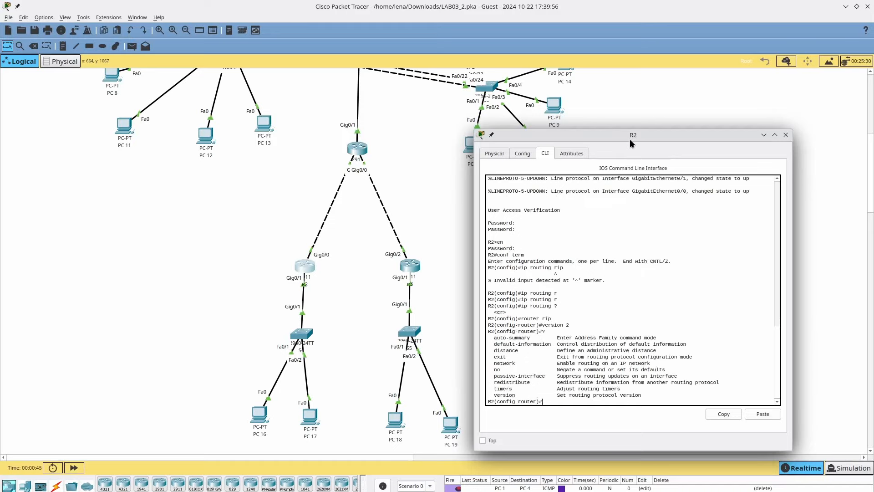
type("auto-")
key("Tab")
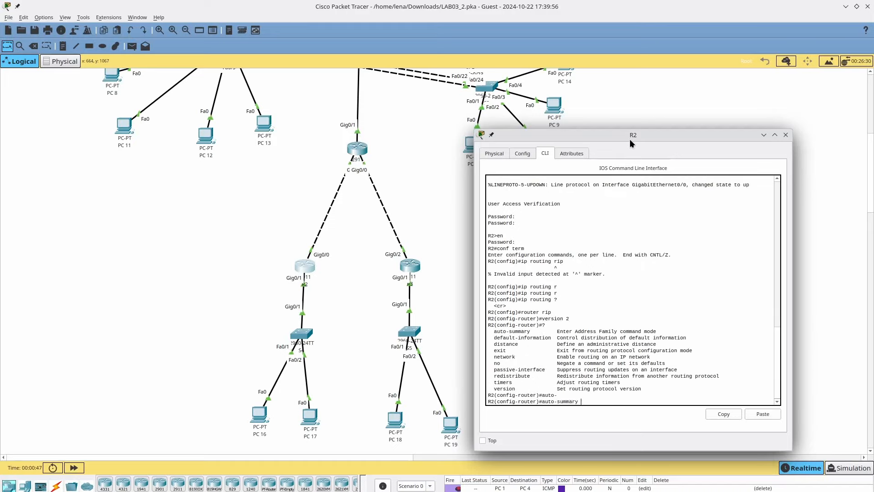
type("?")
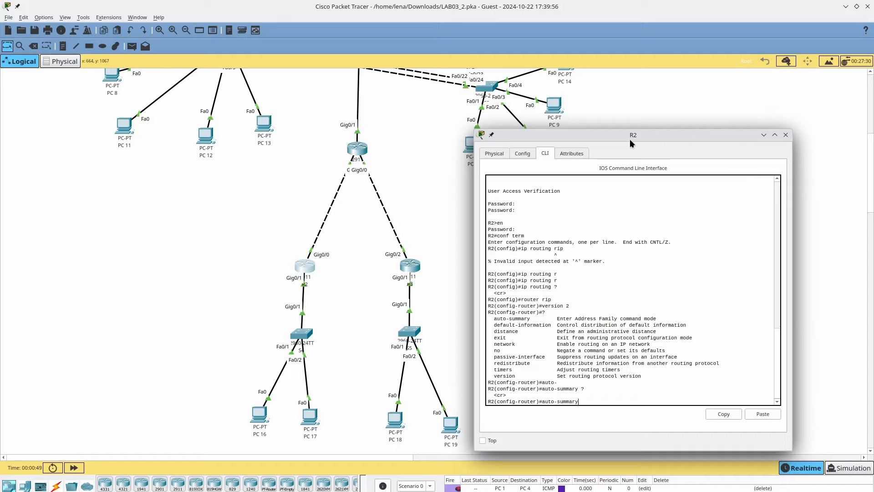
type("no")
key("Return")
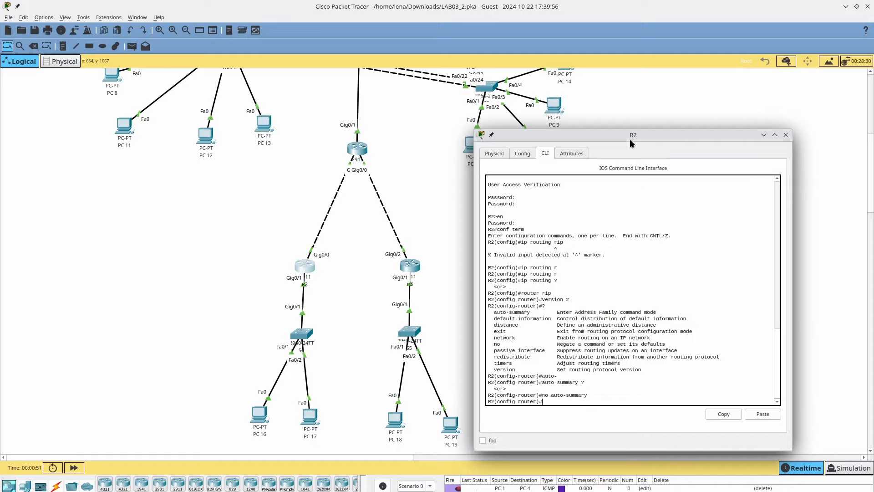
key("ctrl+F10")
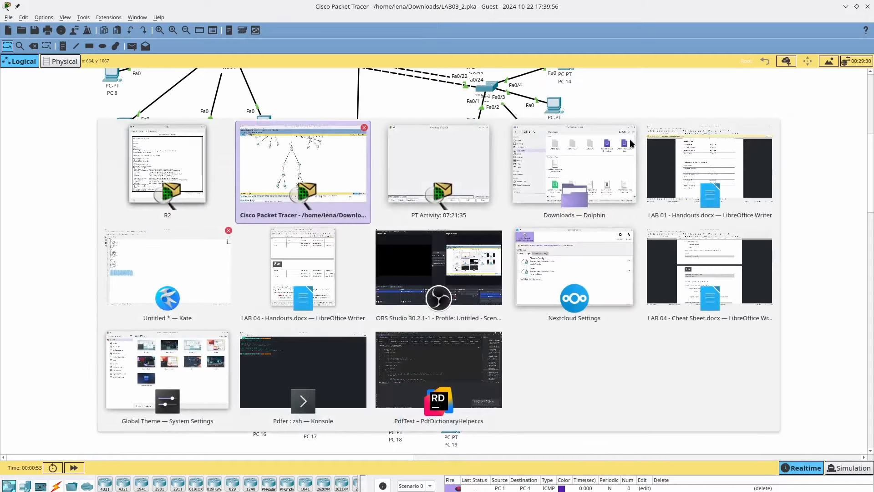
- Switch to the LAB 04 handout in Writer and scroll to Part 3: Configure RIPv2
key("alt+Tab")
key("alt+Tab")
key("alt+Tab")
key("alt+Tab")
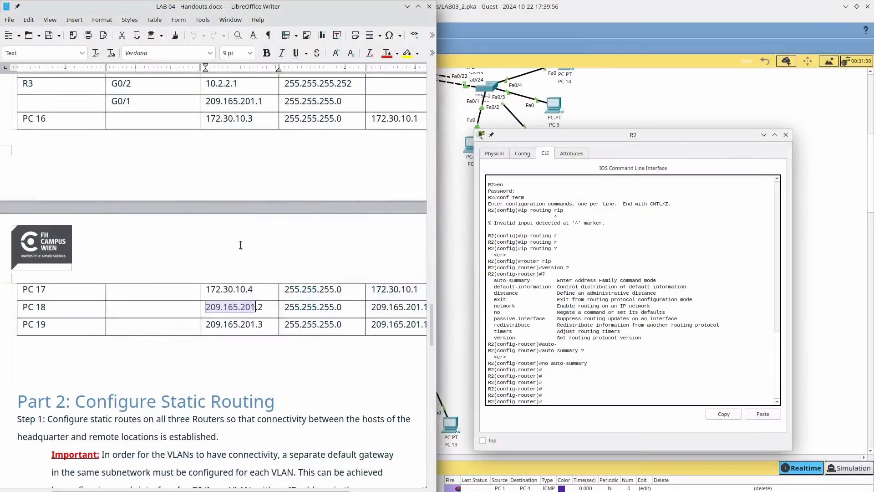
scroll(248, 256, "down", 8)
scroll(248, 256, "down", 5)
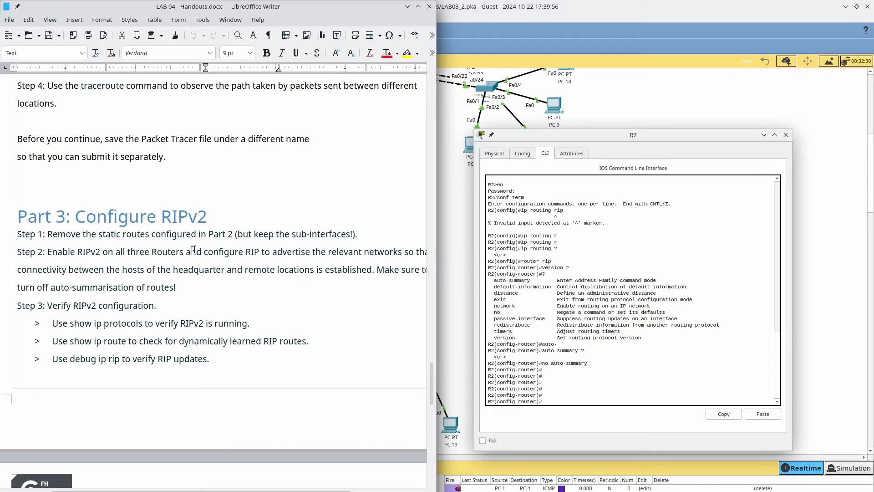
scroll(158, 315, "down", 1)
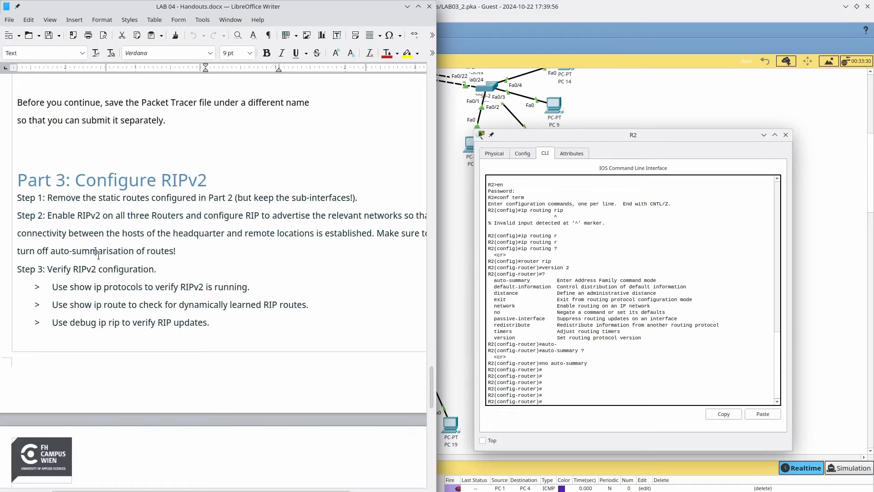
- Select the Step 1 and Step 2 sentences, then return to Packet Tracer
left_click_drag(48, 199, 268, 195)
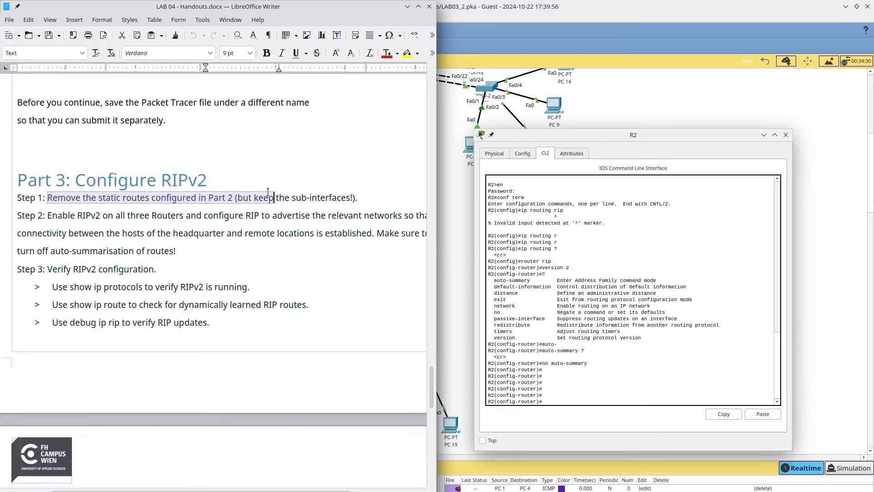
triple_click(268, 196)
double_click(211, 217)
left_click(210, 217)
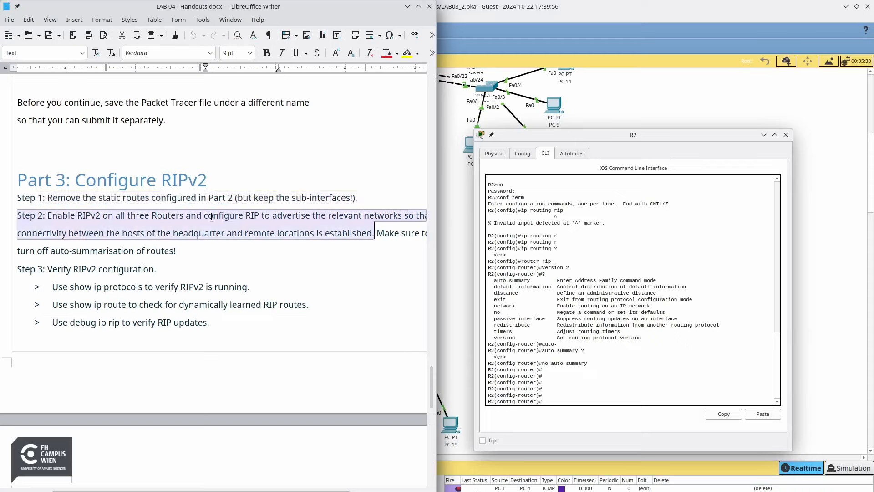
left_click_drag(48, 216, 423, 213)
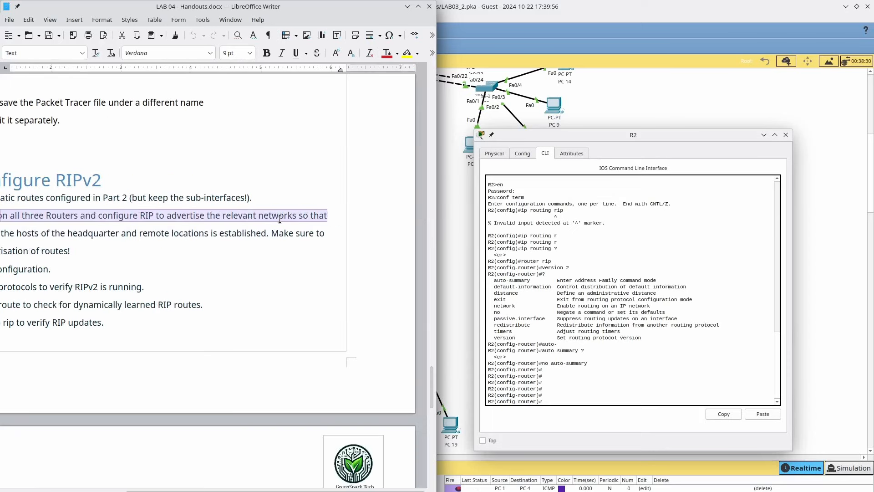
scroll(280, 219, "left", 4)
scroll(280, 219, "right", 2)
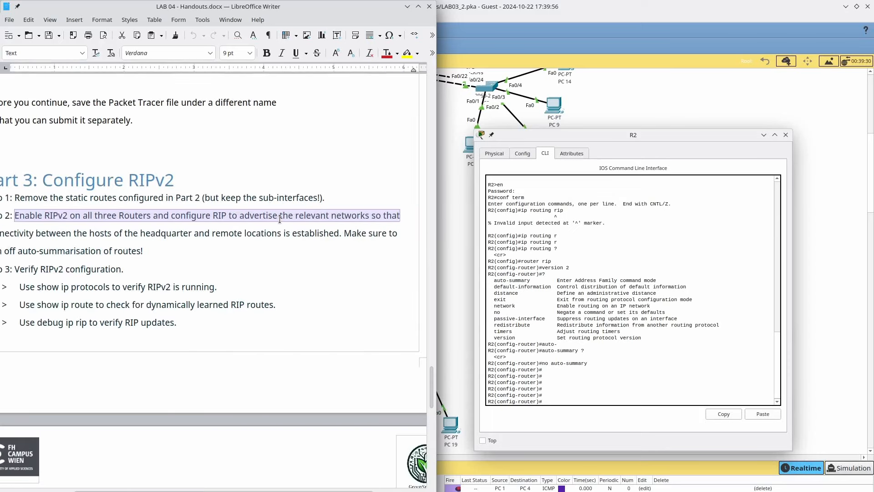
scroll(280, 219, "left", 2)
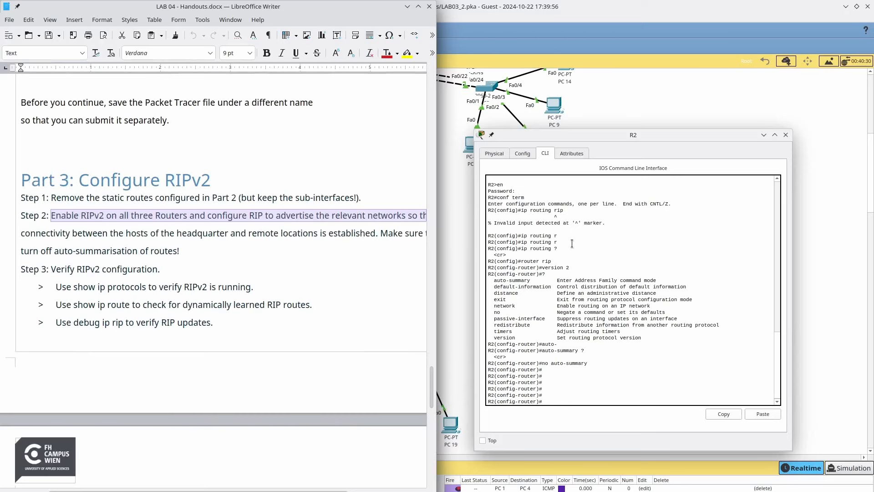
left_click(561, 10)
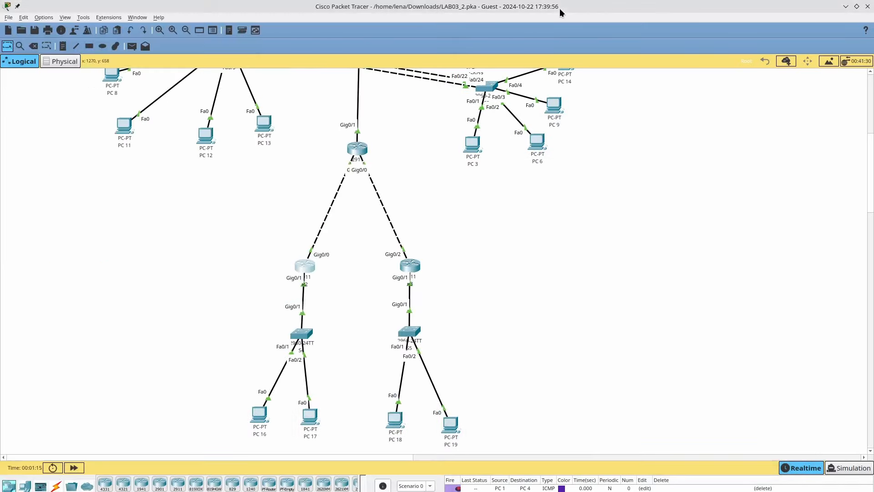
- Add RIP network statements 172.30.10.0 and 10.1.1.0 on R2, then open router R3
key("alt+Tab")
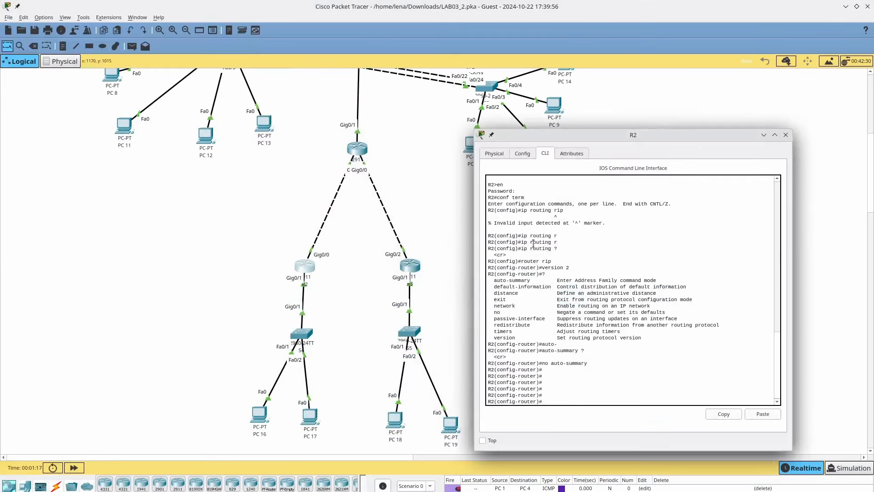
type("network 172.")
key("alt+Tab")
key("Escape")
type("30.10.0")
key("Return")
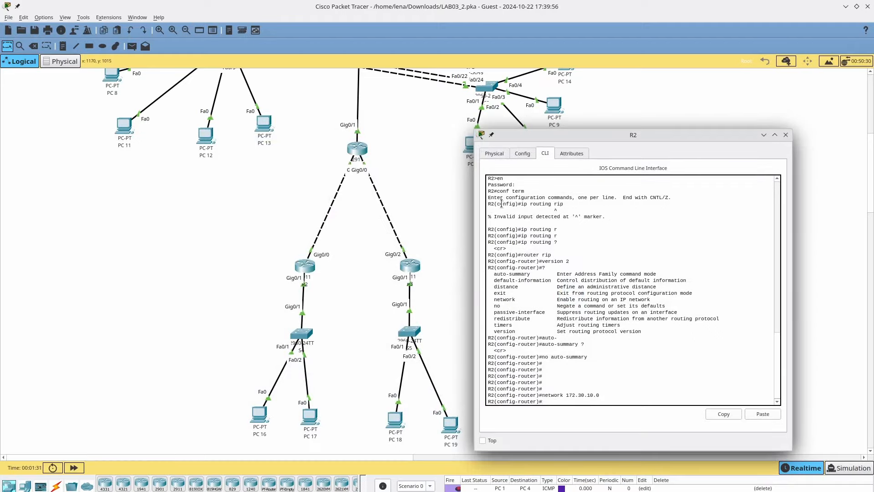
type("network 10.1.1.0")
key("Return")
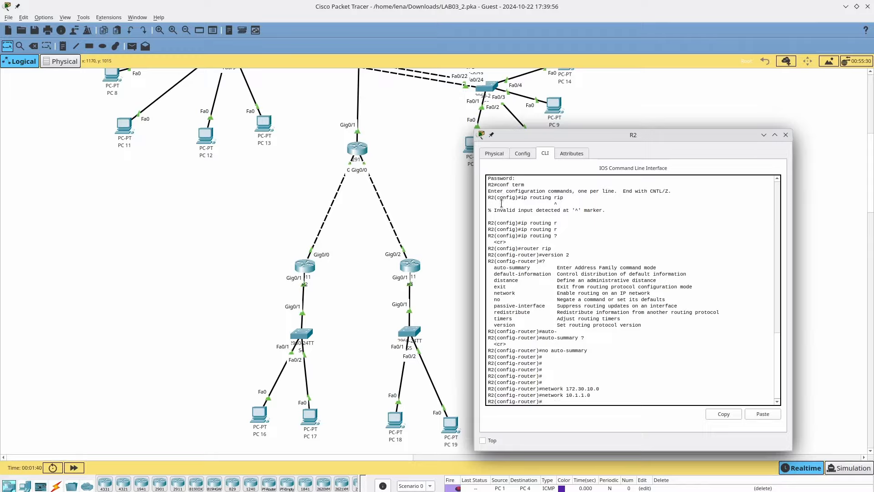
left_click(416, 261)
left_click(415, 261)
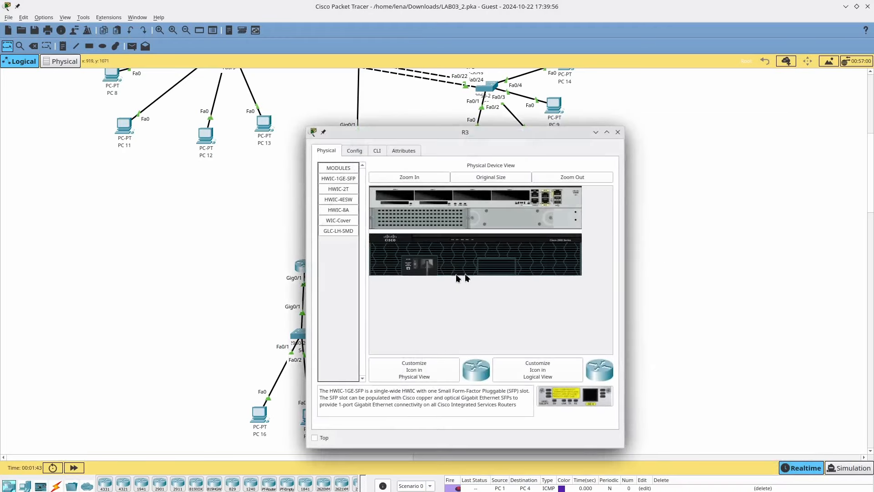
- Open R3's CLI, log in, and enter global configuration mode with conf term
left_click(378, 151)
key("Return")
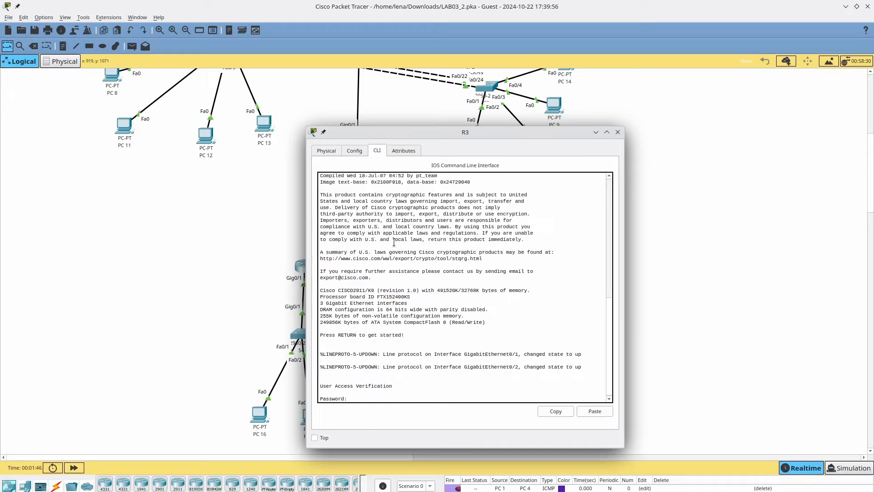
key("Return")
type("en")
key("Return")
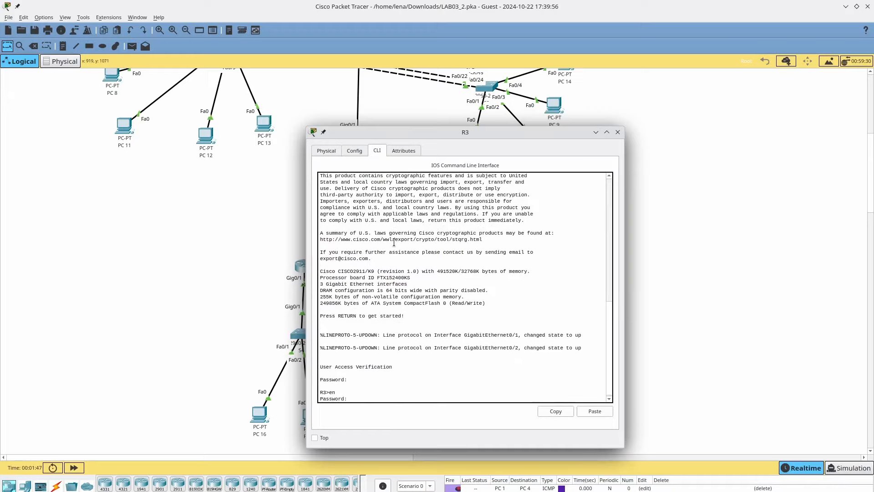
key("Return")
type("conf term")
key("Return")
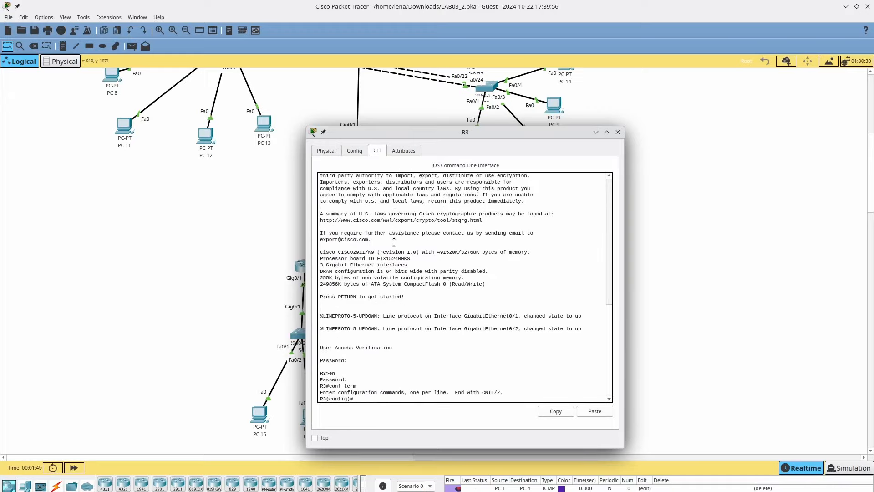
- Under router rip on R3, set ver 2, disable auto-summary, and begin network 209 statement
type("router rip")
key("Return")
type("v")
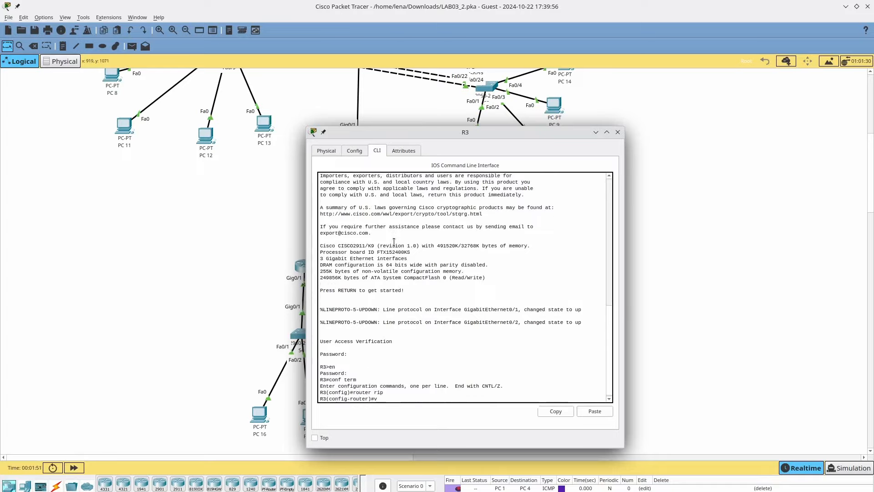
type("er 2")
key("Return")
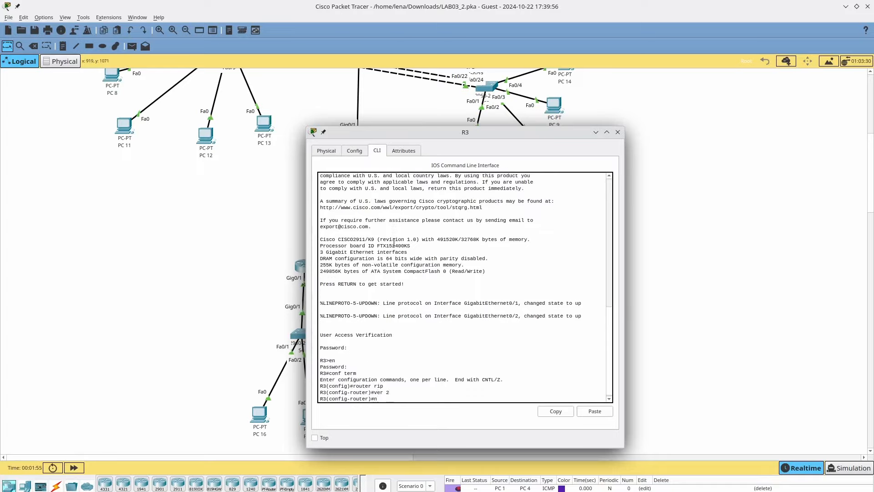
type("no auto")
key("Tab")
key("Return")
type("?")
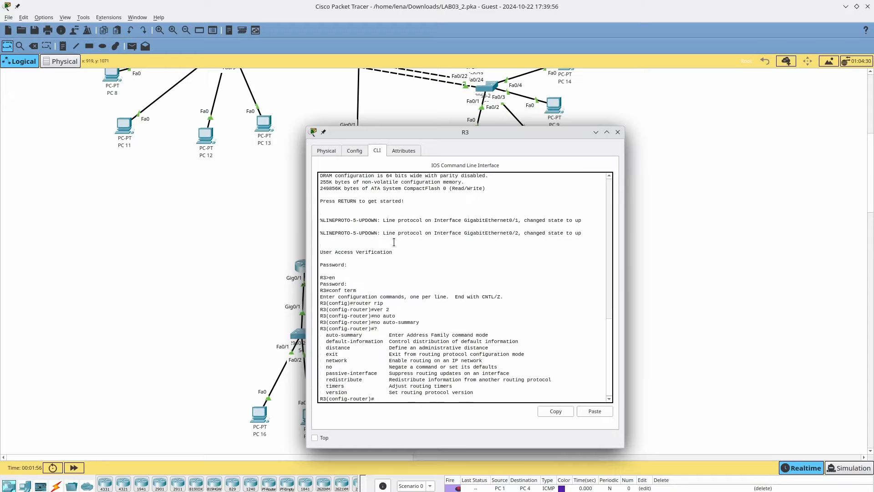
type("network 209/")
key("alt+Tab")
- Add networks 209.165.201.0 and 10.2.2.0 to R3's RIP process, then show the topology
key("alt+Tab")
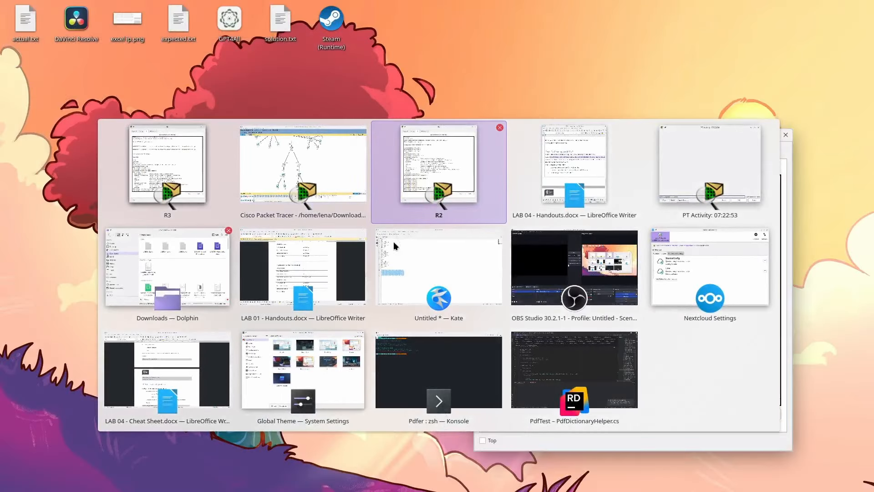
key("alt+Tab")
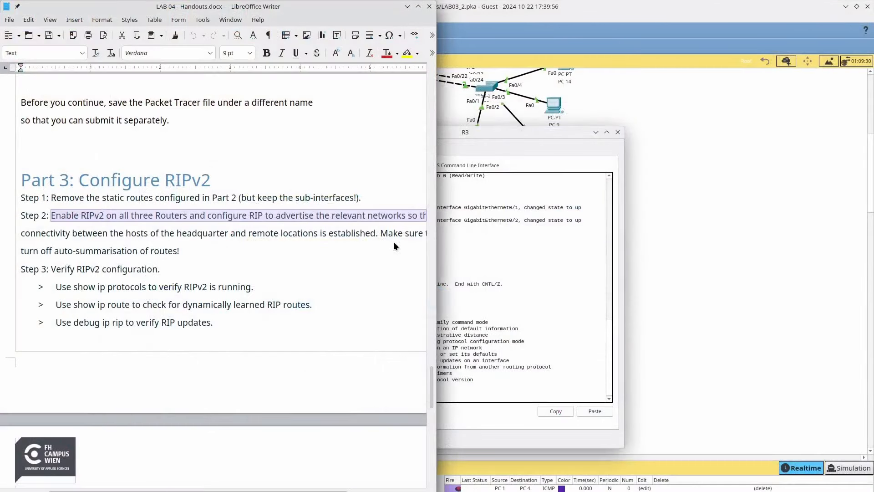
scroll(394, 242, "up", 10)
scroll(394, 242, "up", 3)
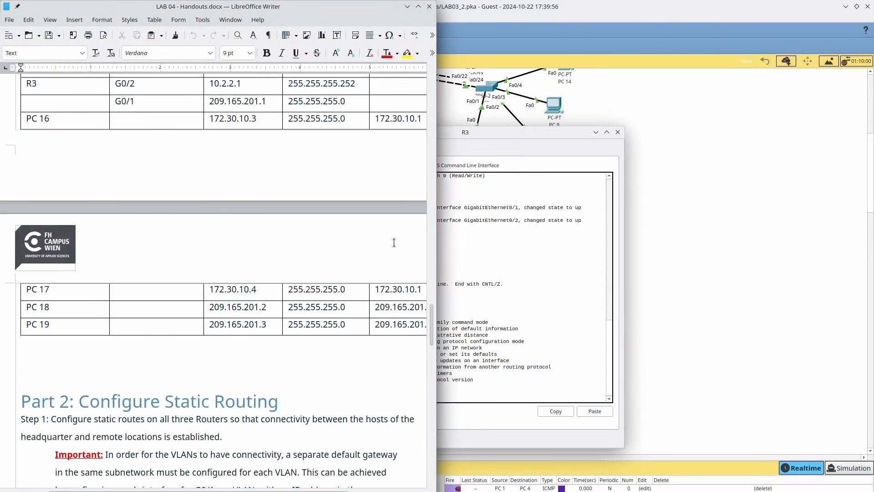
left_click(522, 272)
type("1")
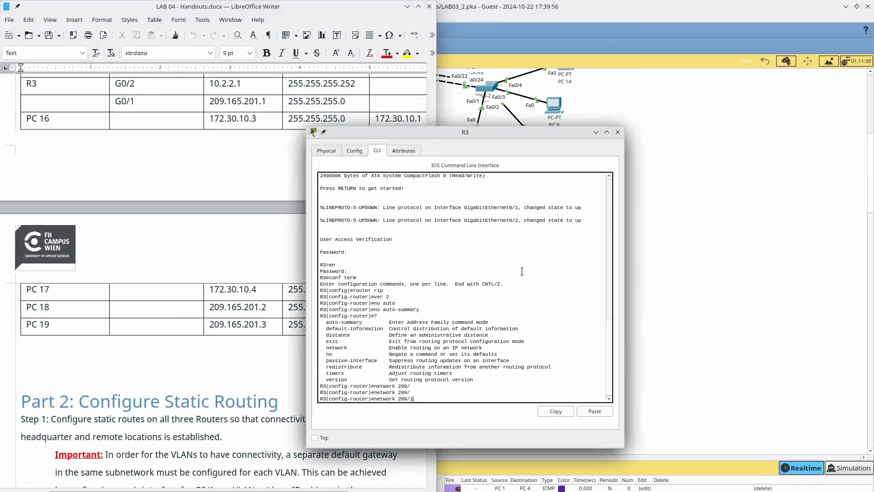
key("BackSpace")
key("BackSpace")
key("BackSpace")
type(".165.201.0")
key("Return")
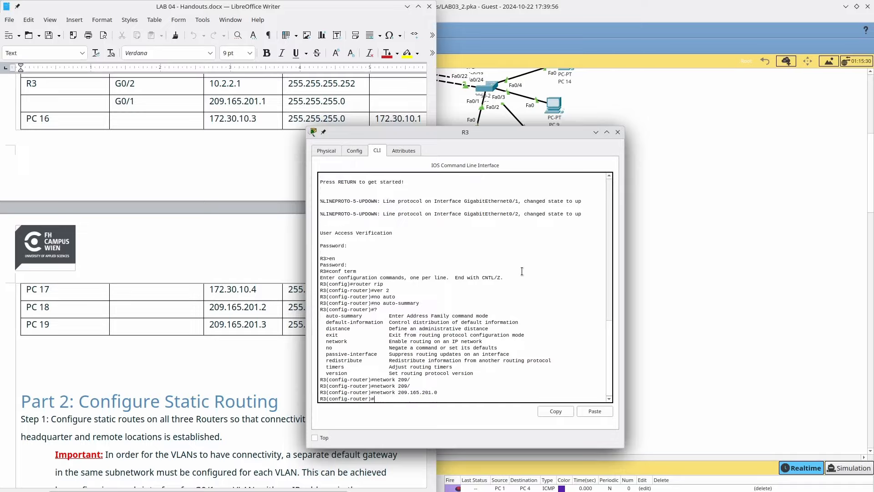
type("network 10.2.2.0")
key("Return")
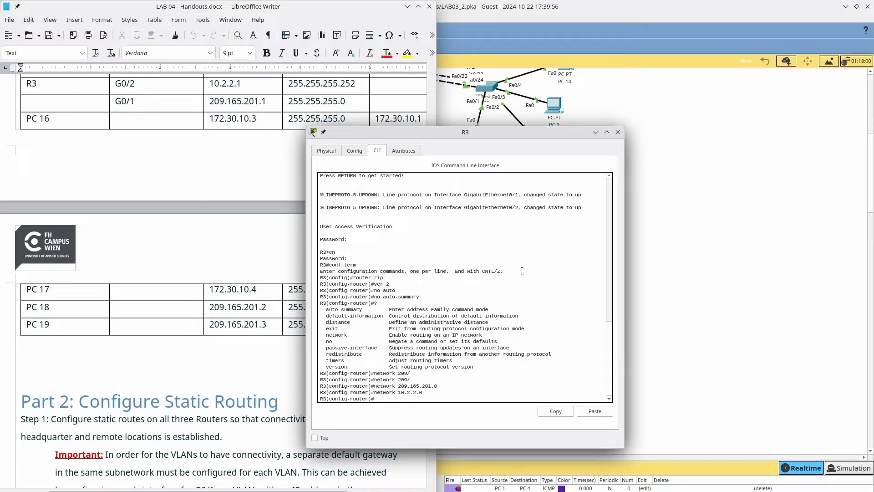
left_click(673, 218)
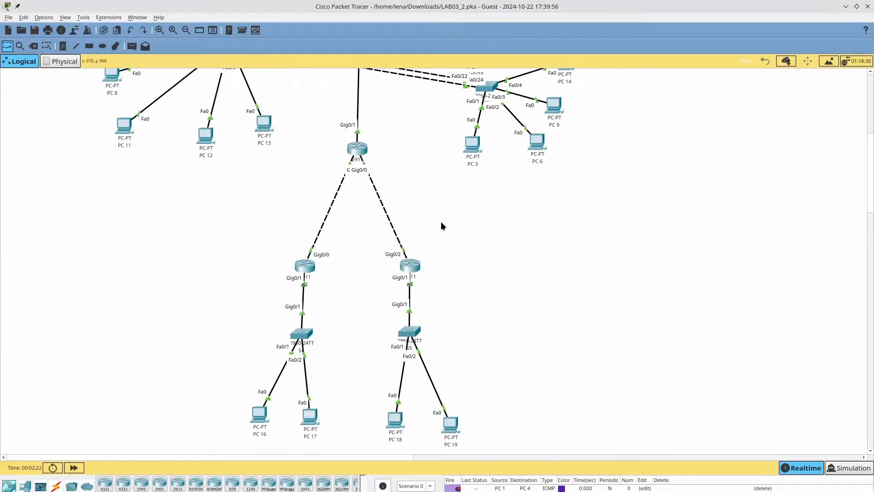
- Open R1's CLI, log in, and enter global configuration mode with conf term
left_click(355, 152)
left_click(377, 154)
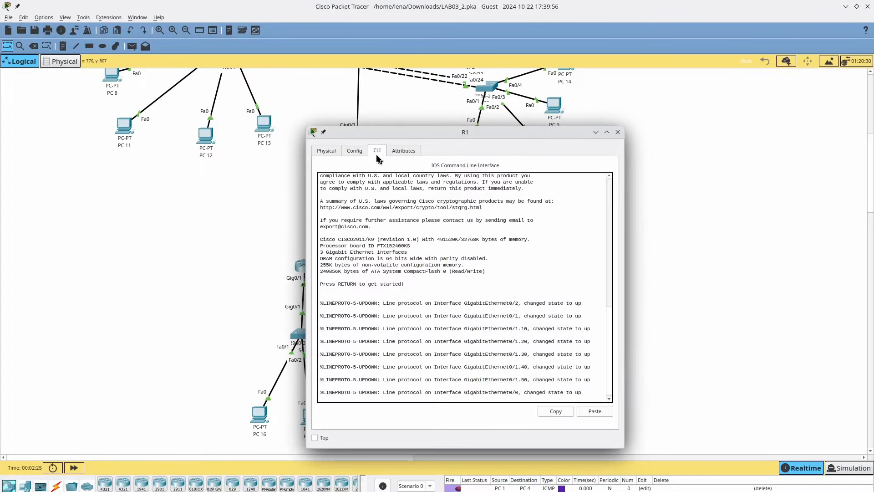
left_click(355, 152)
left_click(377, 151)
key("Return")
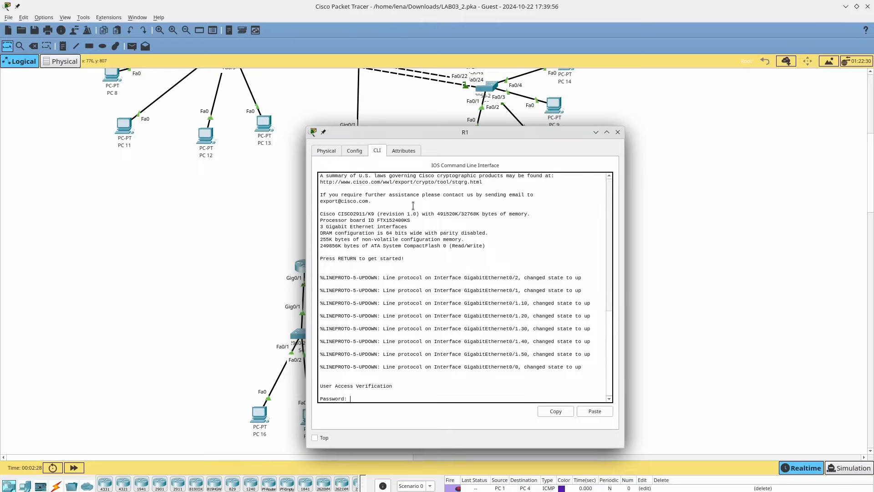
key("Return")
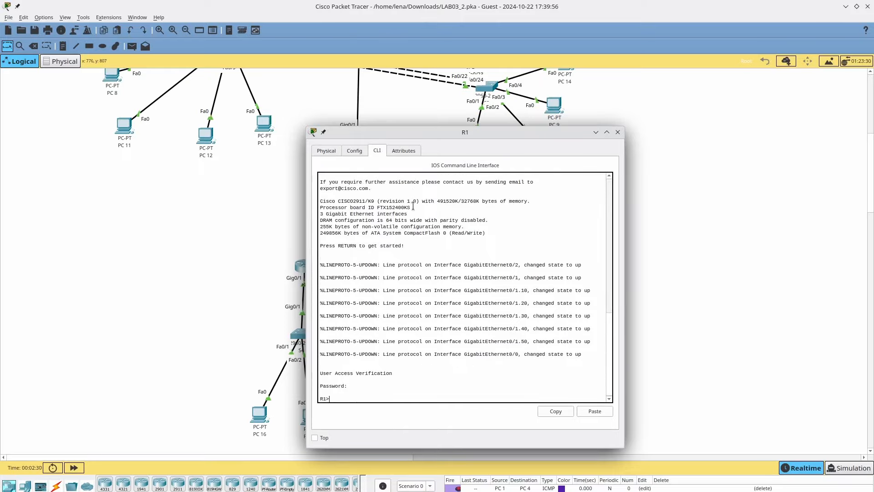
type("en")
key("Return")
key("Return")
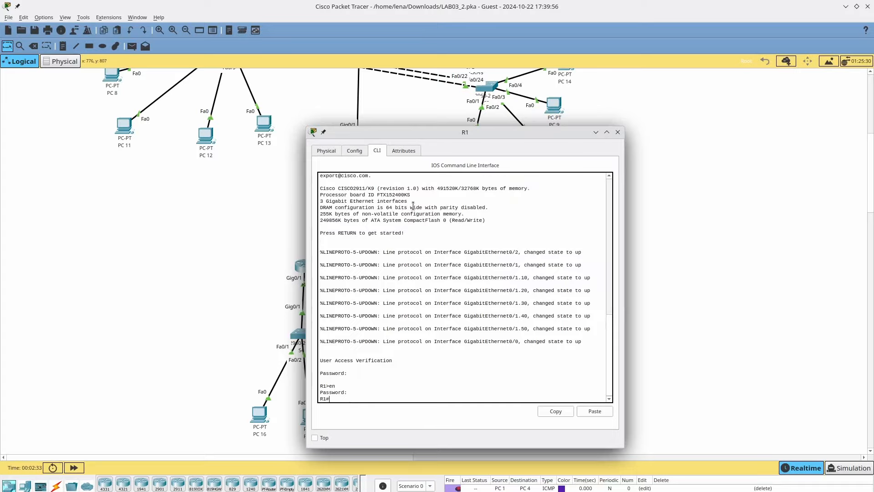
type("conf term")
key("Return")
- Under router rip on R1, set ver 2 and disable auto-summary
type("r")
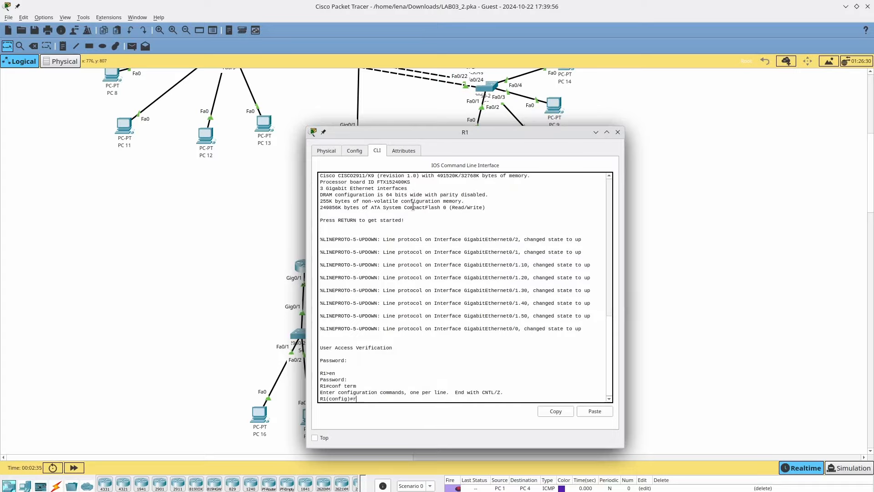
type("outer rip")
key("Return")
type("ver")
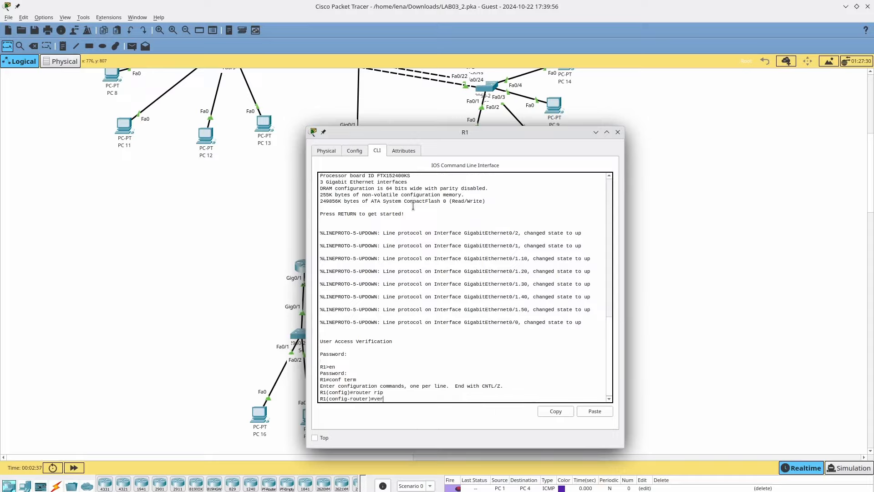
type(" 2")
key("Return")
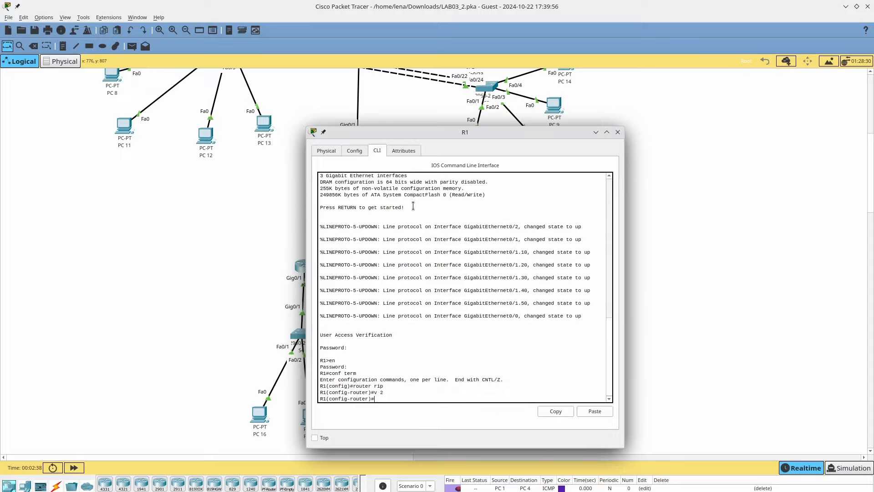
type("no auto")
key("Return")
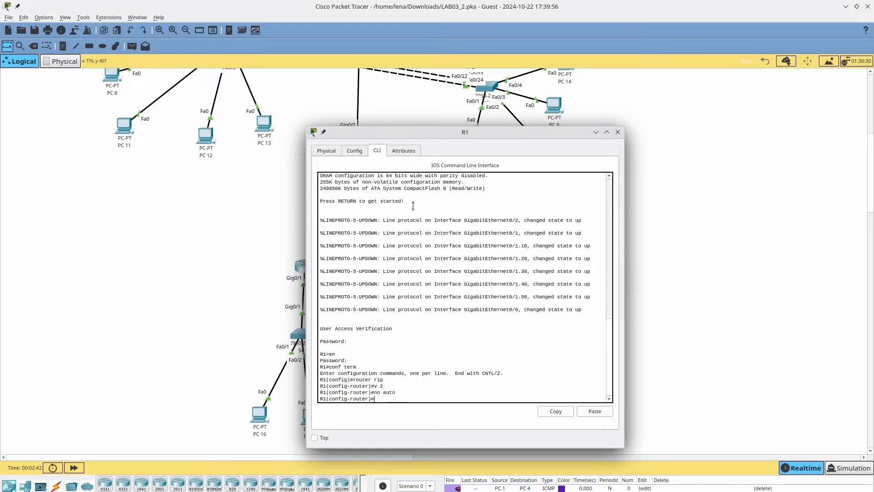
- Advertise R1's subnets 192.168.0.0, .64, .128, .192 and .224 in RIP
type("network 192.168.0.0")
key("Return")
key("Up")
key("BackSpace")
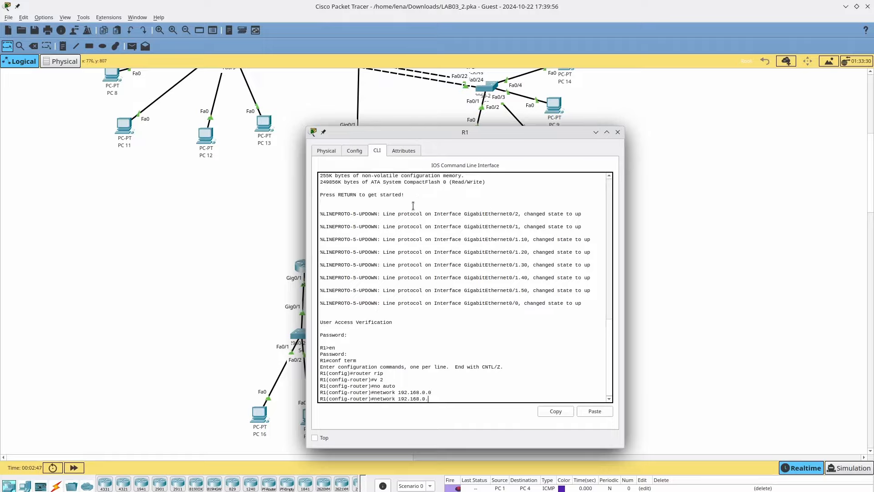
type("64")
key("Return")
key("Up")
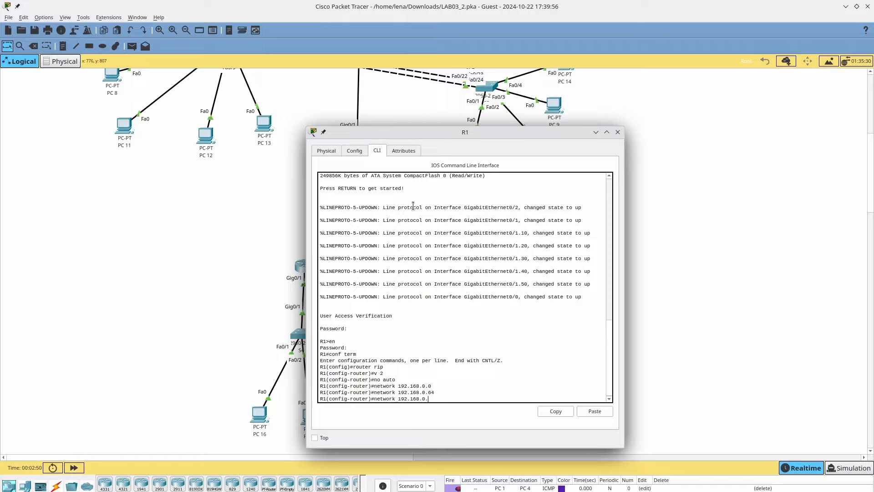
type("128")
key("Return")
key("Up")
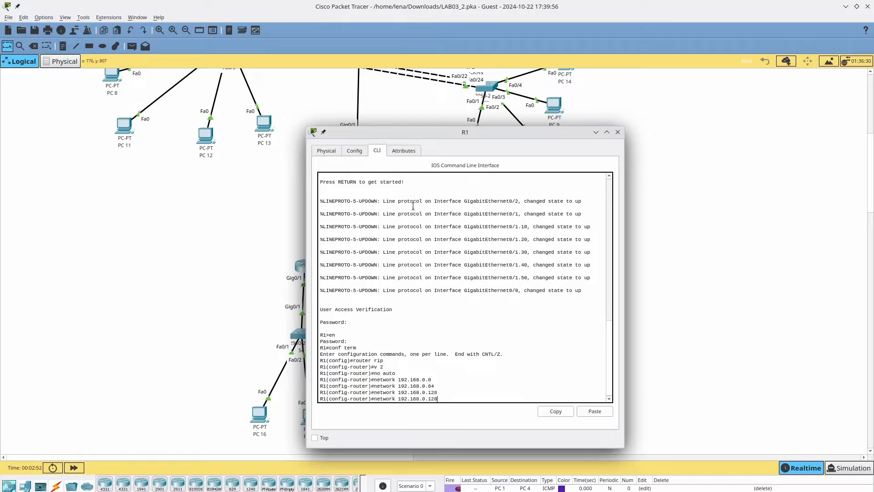
key("BackSpace")
key("BackSpace")
type("92")
key("Return")
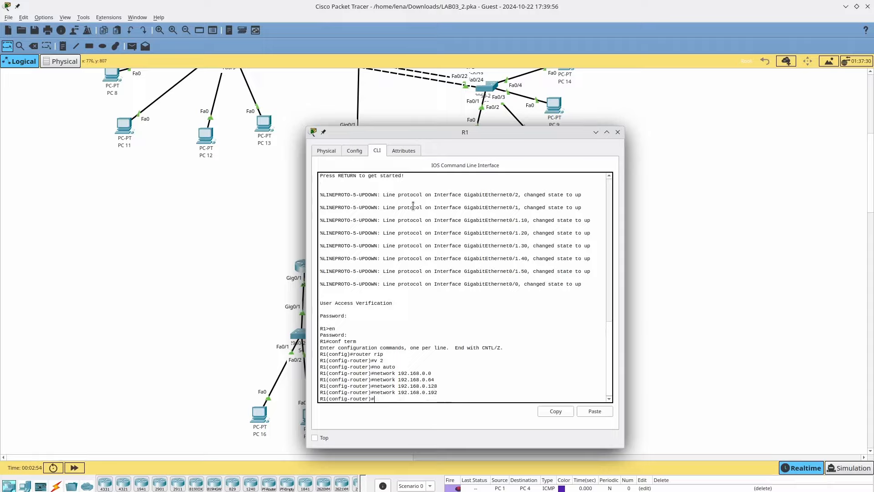
key("Up")
key("BackSpace")
key("BackSpace")
key("Return")
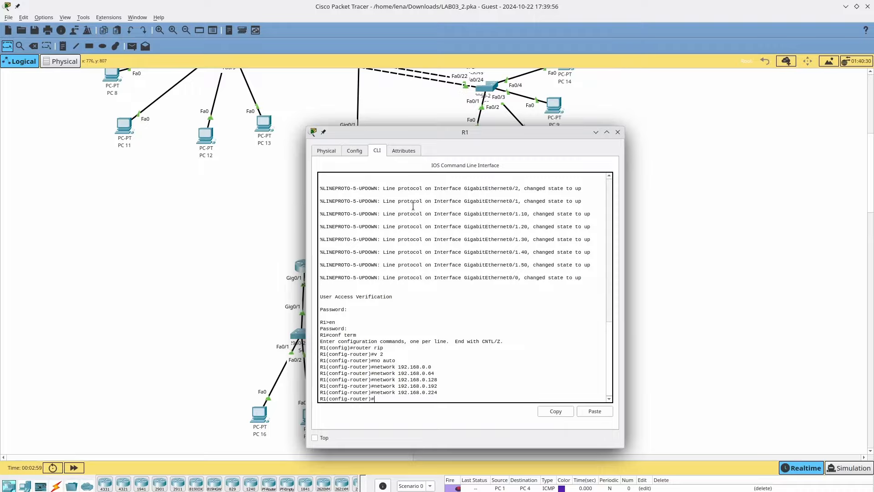
- Add networks 10.1.1.0 and 10.2.2.0 to R1's RIP, review them, and return to the topology
key("Up")
key("BackSpace")
key("BackSpace")
key("BackSpace")
key("BackSpace")
key("BackSpace")
key("BackSpace")
key("BackSpace")
key("BackSpace")
key("BackSpace")
key("BackSpace")
key("BackSpace")
key("BackSpace")
key("BackSpace")
key("BackSpace")
key("BackSpace")
key("BackSpace")
key("BackSpace")
key("BackSpace")
key("BackSpace")
key("BackSpace")
type("netowrk")
key("BackSpace")
key("BackSpace")
key("BackSpace")
key("BackSpace")
type("work 10.0")
key("BackSpace")
type("1.1.0")
key("Return")
key("Up")
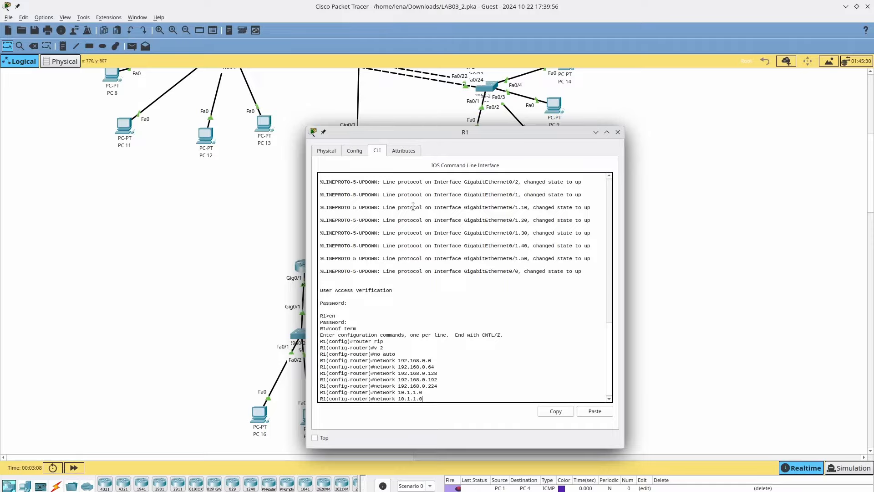
key("BackSpace")
key("BackSpace")
key("BackSpace")
key("BackSpace")
key("BackSpace")
type("2.2.0")
key("Return")
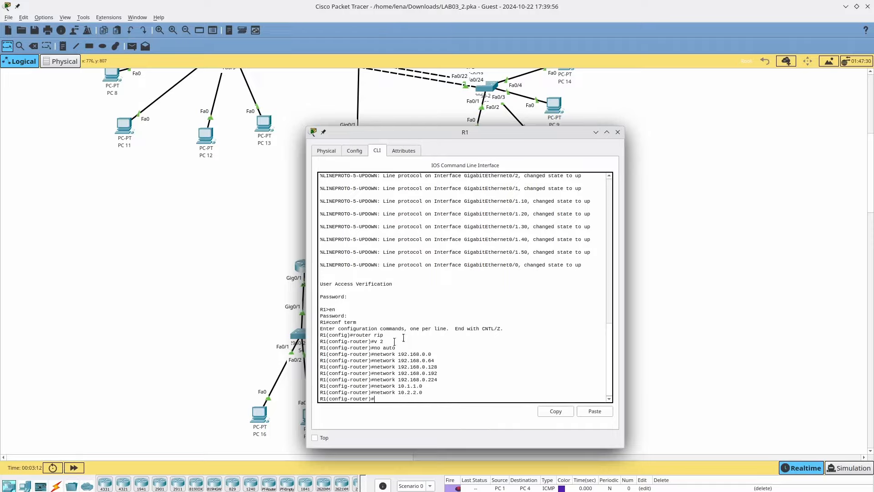
left_click_drag(393, 354, 448, 376)
left_click(479, 381)
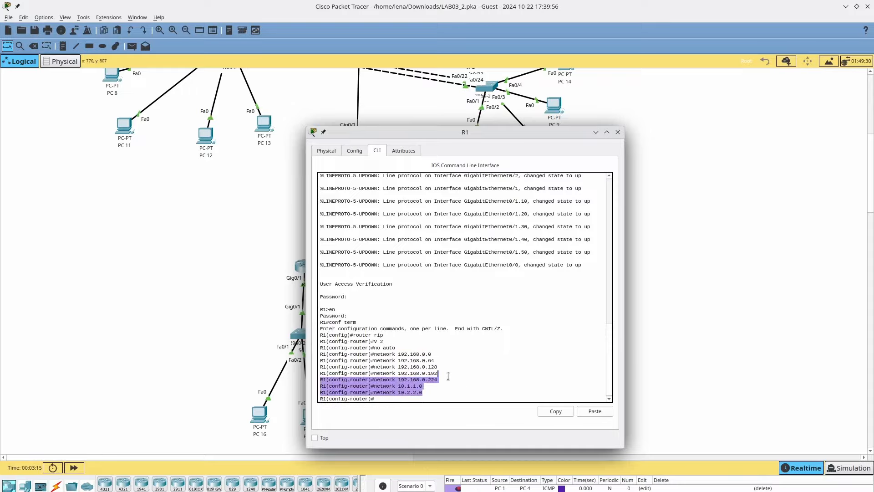
left_click(441, 393)
left_click(292, 296)
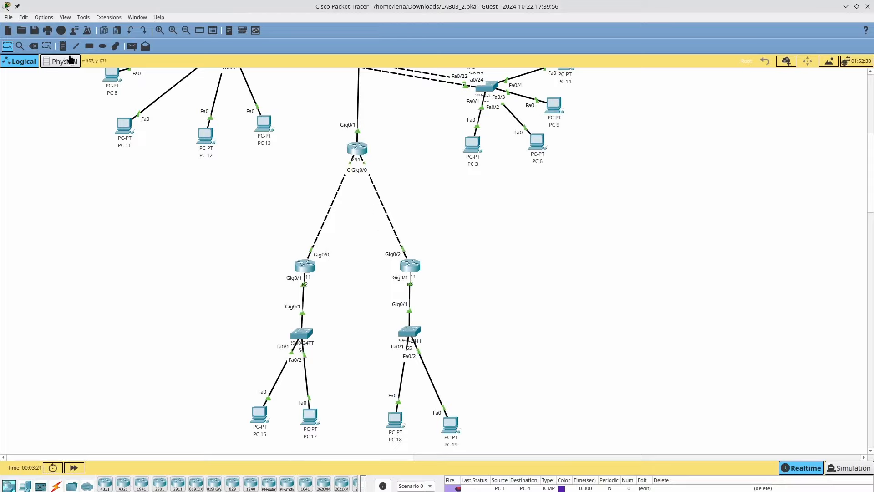
- Replace the old PC 1 to PC 4 test with a simple PDU from PC 16 to PC 17
left_click(132, 46)
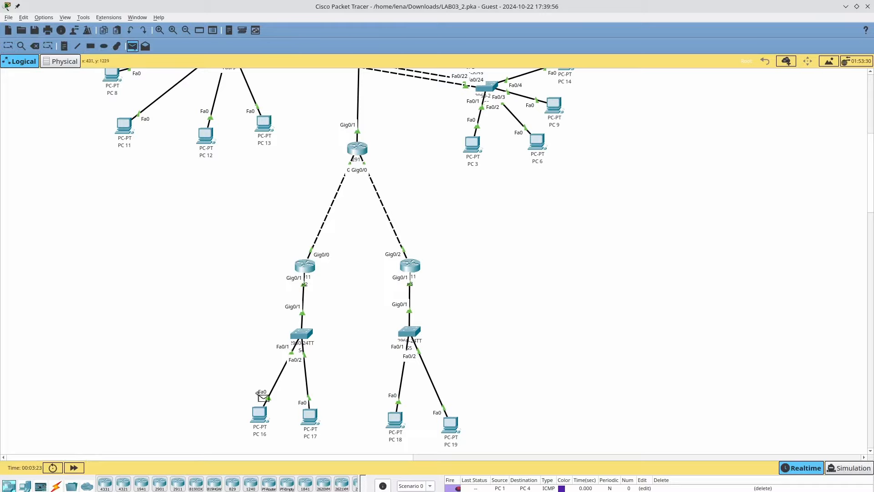
left_click(260, 415)
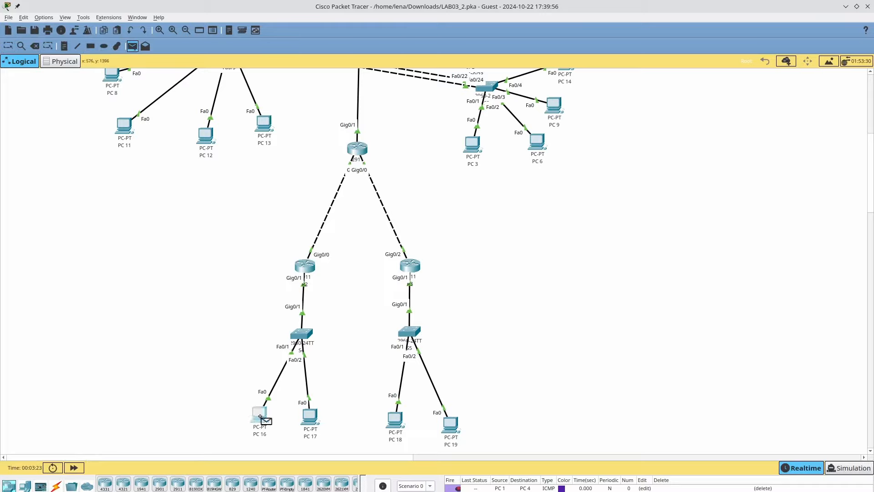
left_click(783, 489)
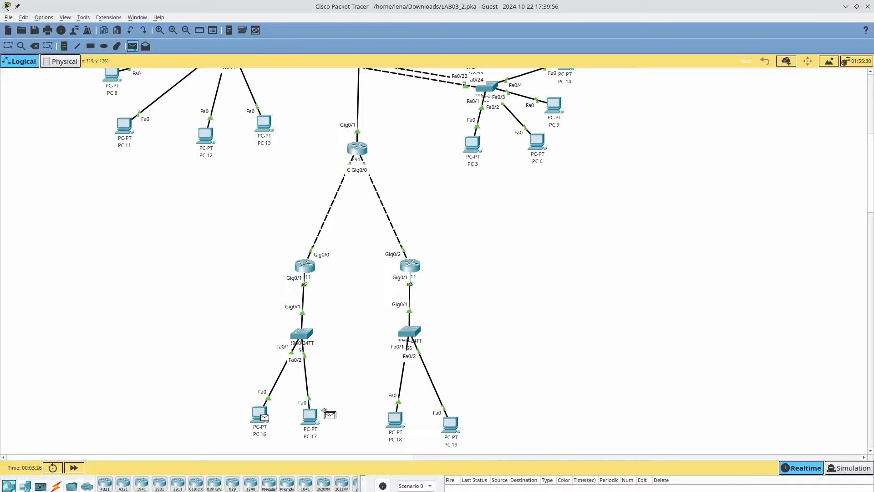
left_click(310, 416)
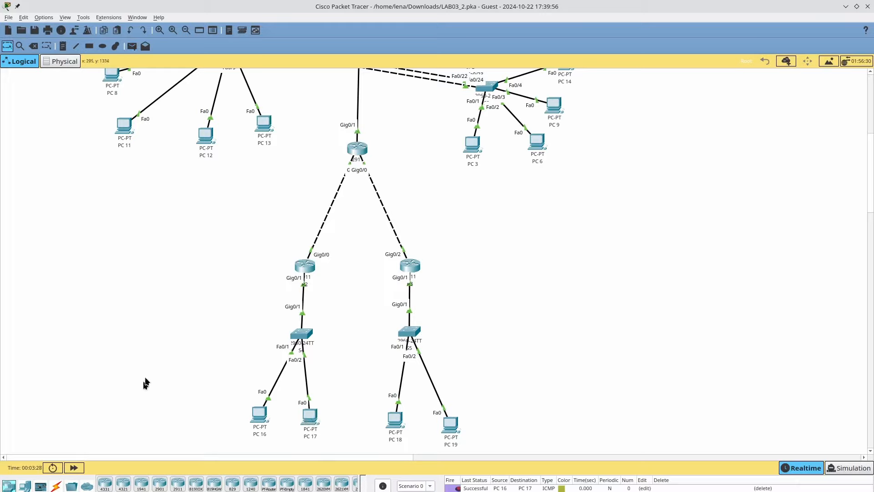
- Start another simple PDU from PC 16, then reopen R2's command line
left_click(133, 46)
left_click(261, 411)
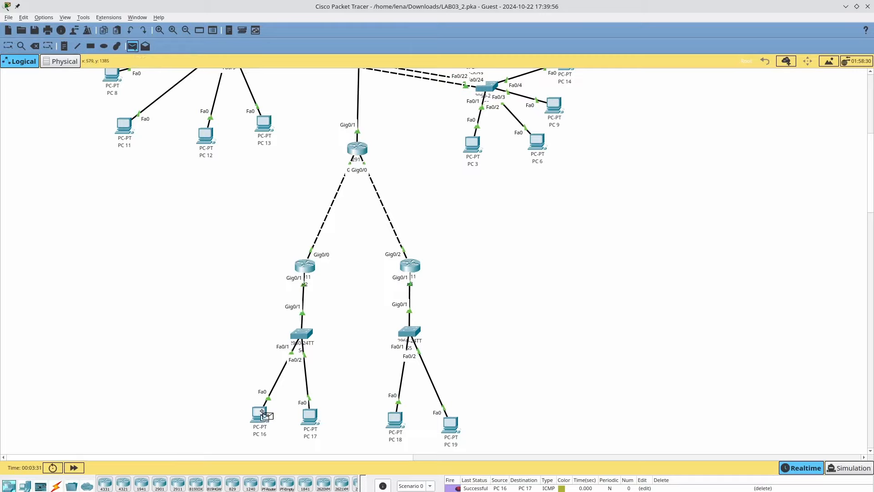
left_click(308, 271)
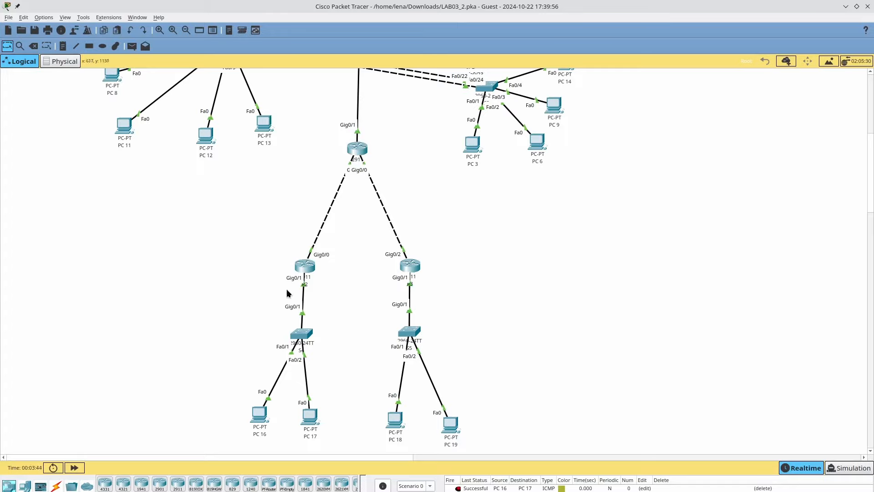
left_click(313, 266)
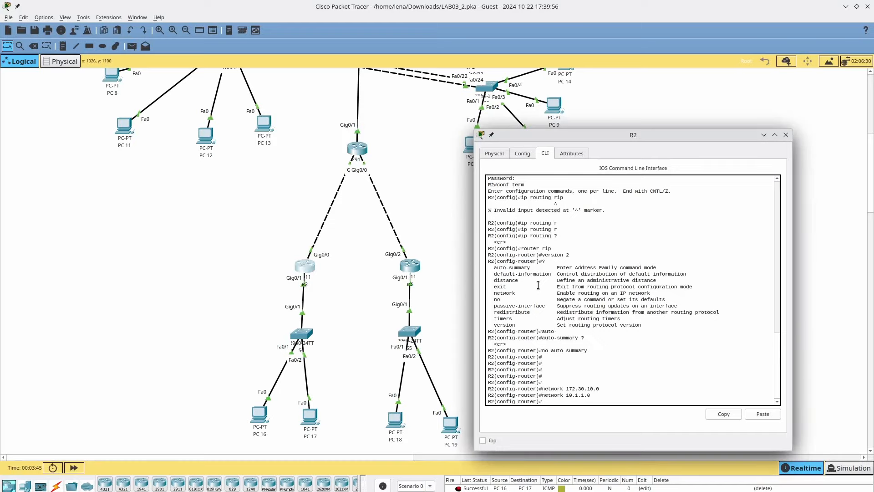
- Exit R2 from router configuration mode and then from global configuration mode
type("exit")
key("Return")
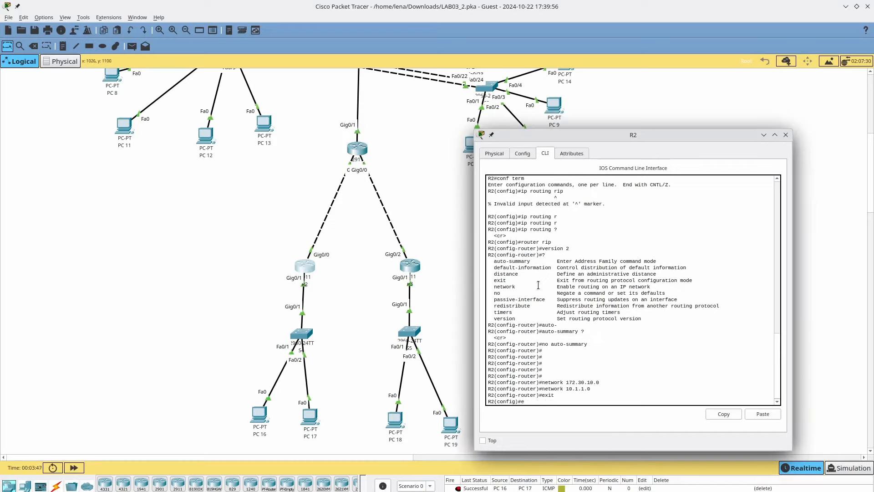
type("exit")
key("Return")
key("Return")
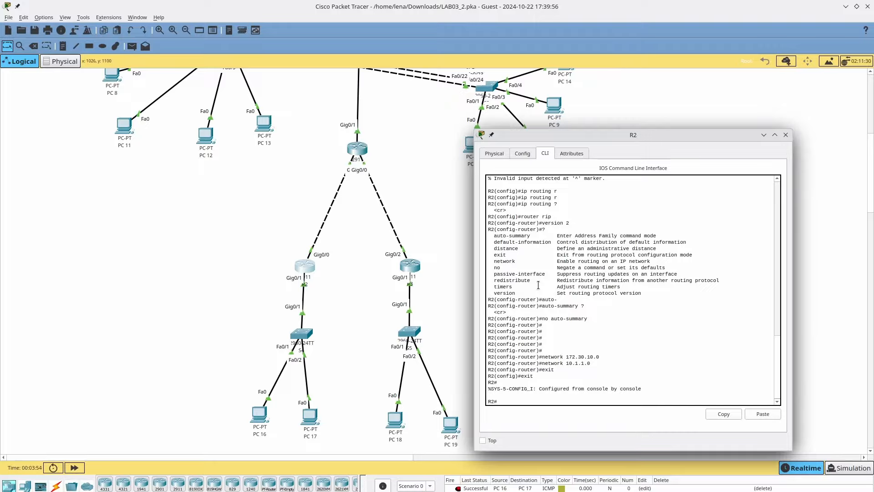
- Check R2's Gig0/1 with show int g0/1 (up, 172.30.10.1/24), then return to the topology
type("py")
key("BackSpace")
key("BackSpace")
key("BackSpace")
key("BackSpace")
type("show int g0/1")
key("Return")
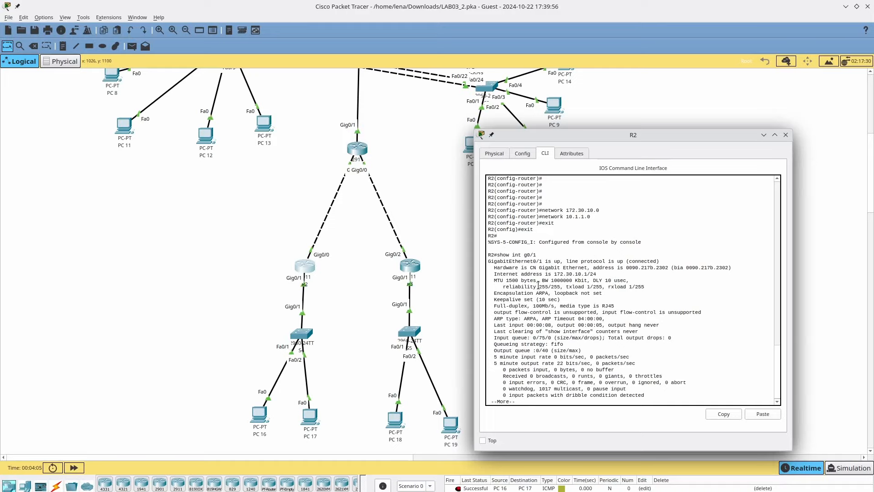
key("Return")
key("Return")
key("Return")
key("Return")
key("Return")
key("Return")
key("Return")
key("Return")
key("Return")
key("Return")
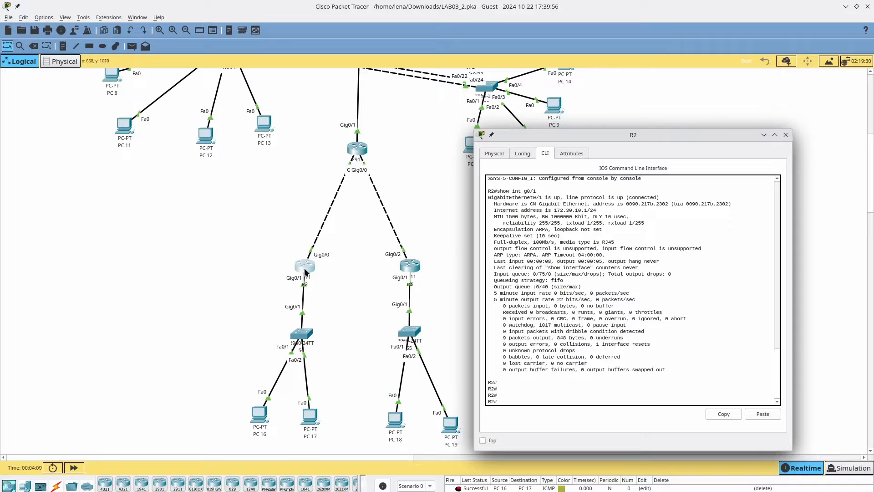
left_click(251, 278)
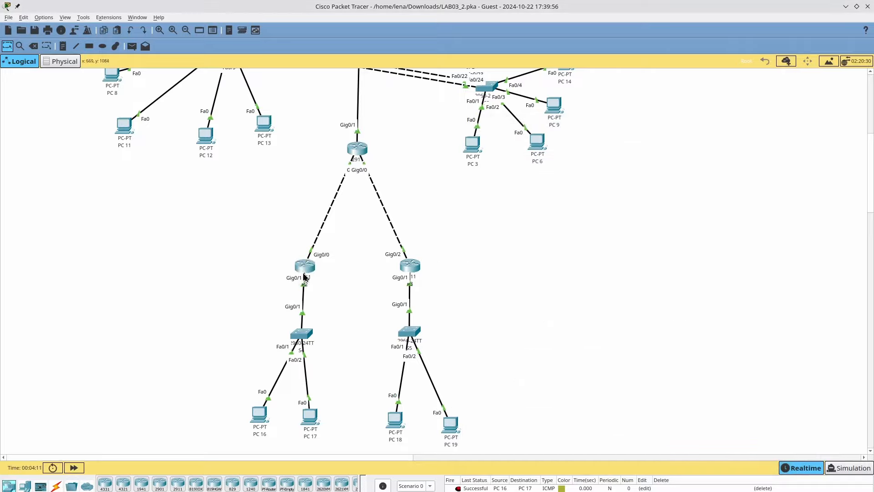
- Add a simple PDU ping from PC 16 to PC 17
mouse_move(302, 267)
left_click(132, 46)
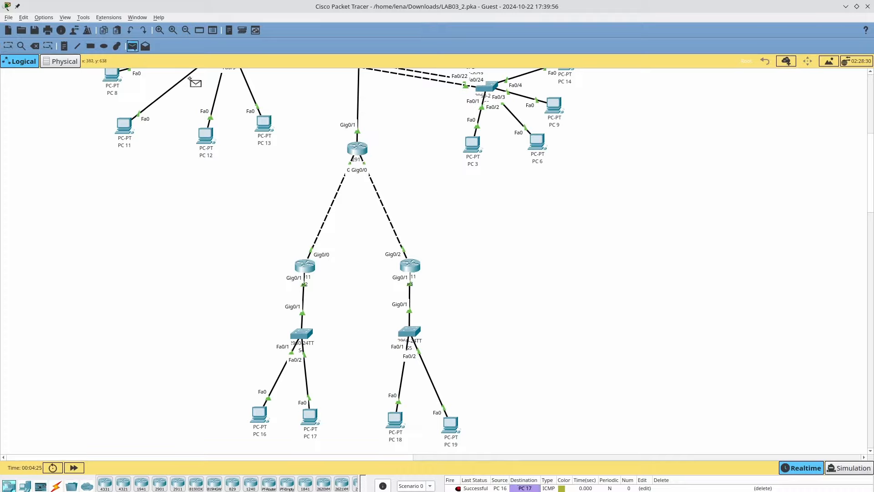
left_click(258, 418)
left_click(394, 420)
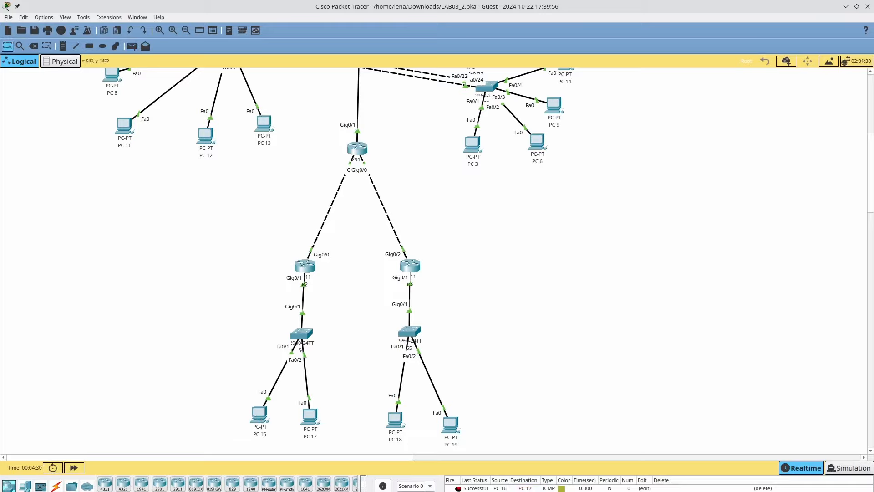
- Switch to Simulation mode and step the ping forward two hops
left_click(871, 468)
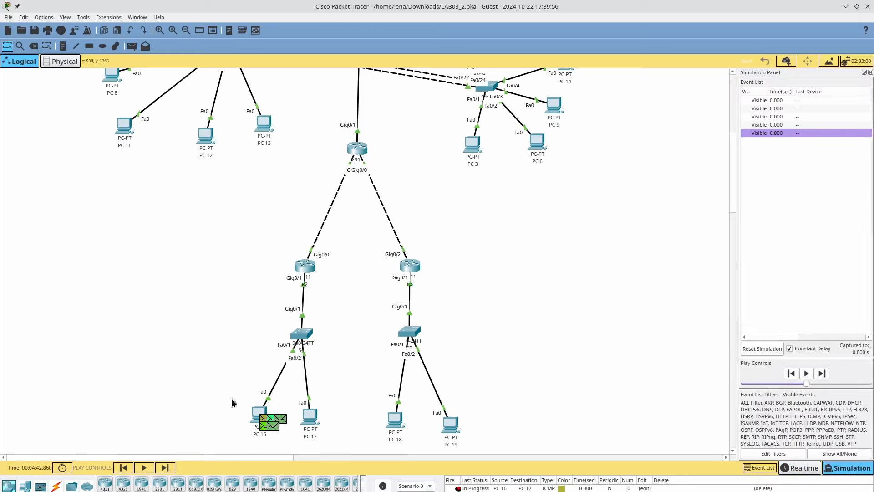
left_click(172, 467)
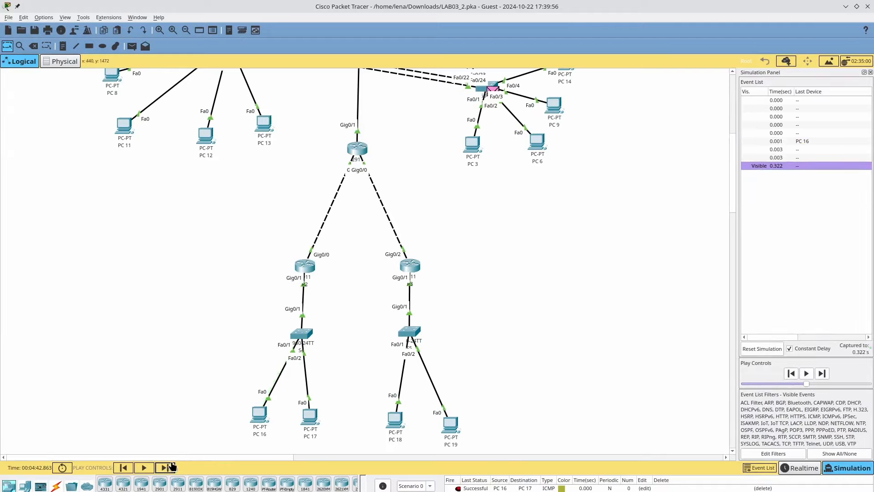
left_click(172, 468)
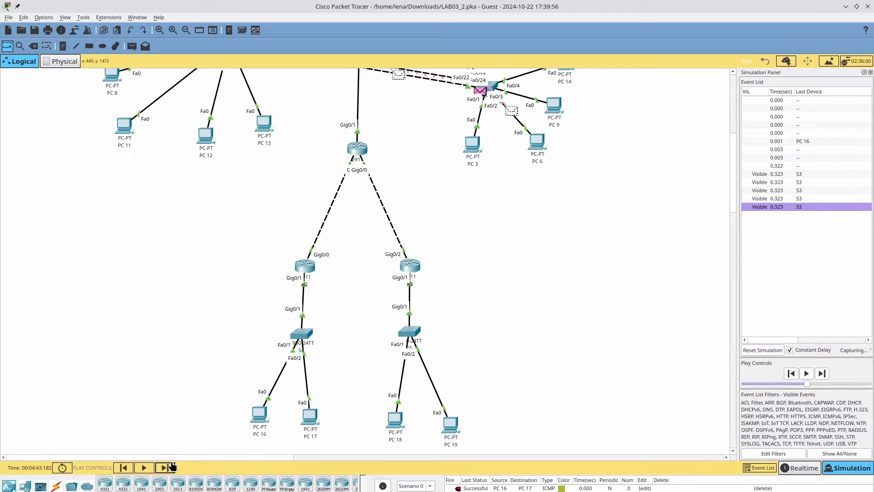
- Open PC 17's settings window, check its Config tab, and go to its Desktop
left_click(304, 421)
left_click(354, 151)
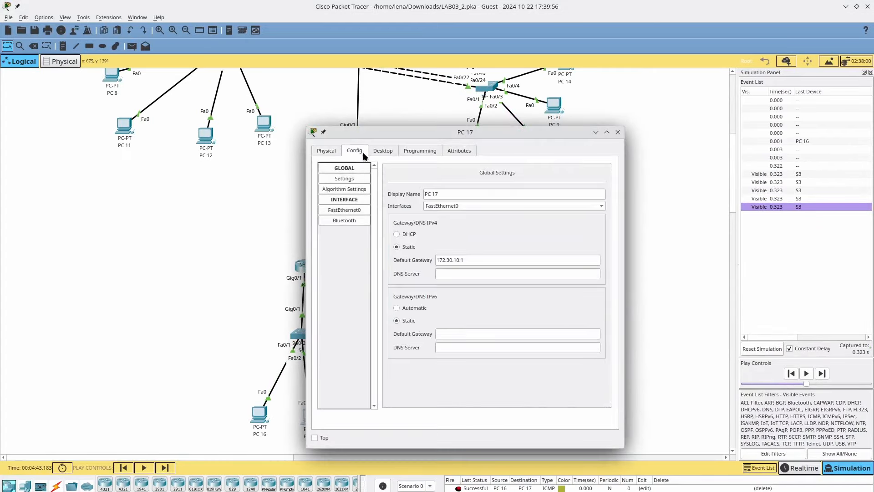
left_click(383, 150)
- Change PC 17's IPv4 address to 172.30.10.4 in IP Configuration
left_click(355, 187)
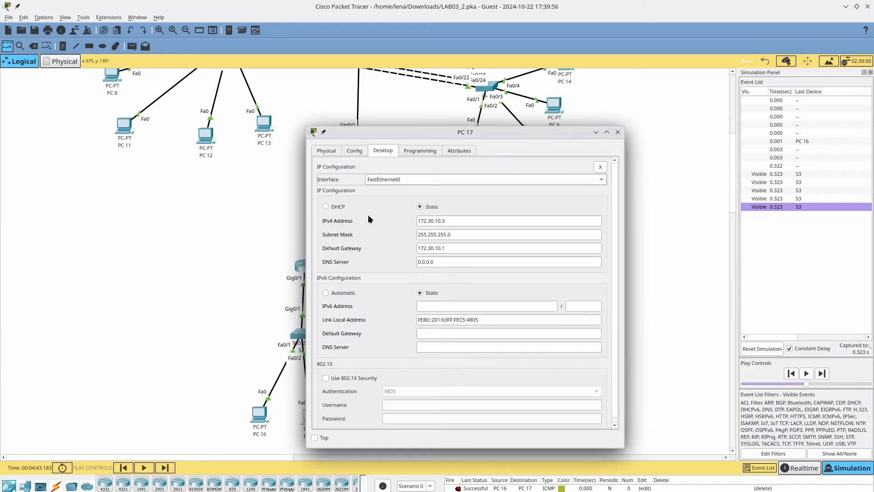
left_click(456, 218)
key("BackSpace")
type("4")
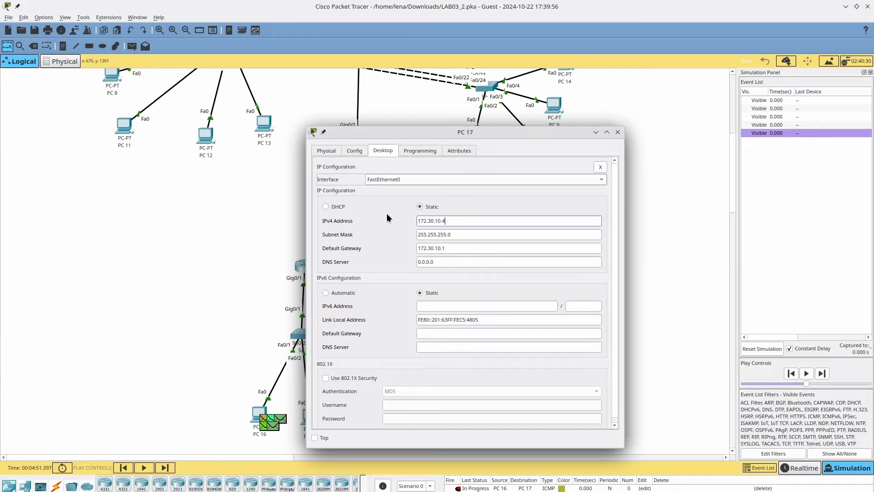
- Close PC 17's window, delete the PC 16→PC 17 PDU, and return to Realtime mode
left_click(254, 265)
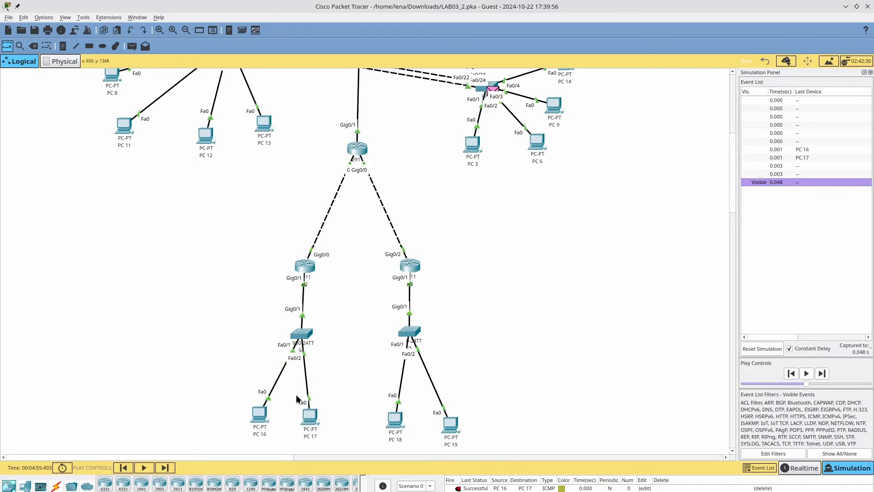
left_click(754, 488)
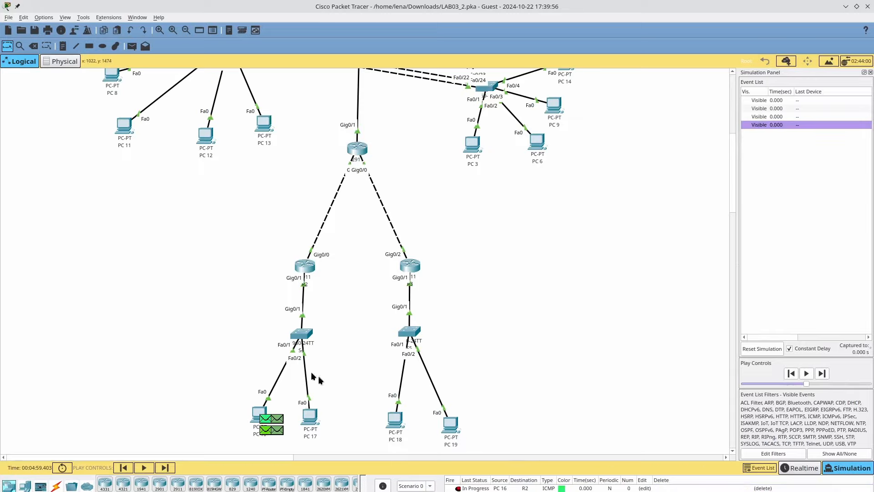
left_click(797, 466)
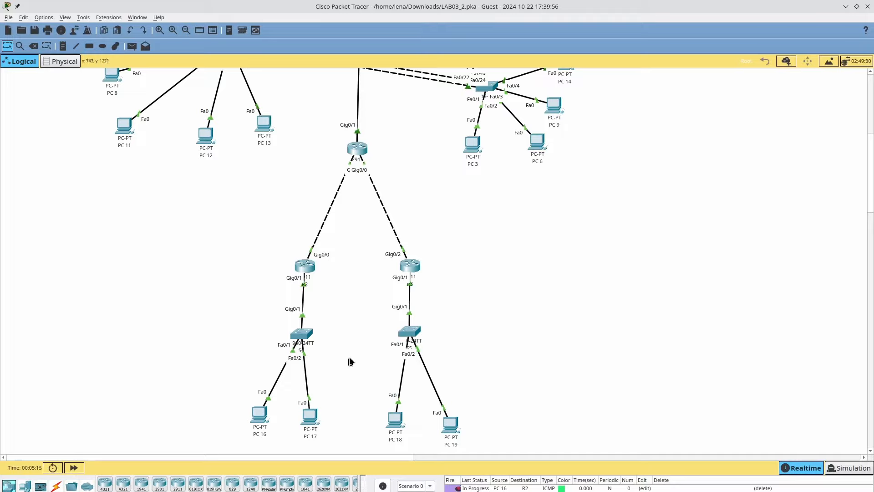
left_click(303, 340)
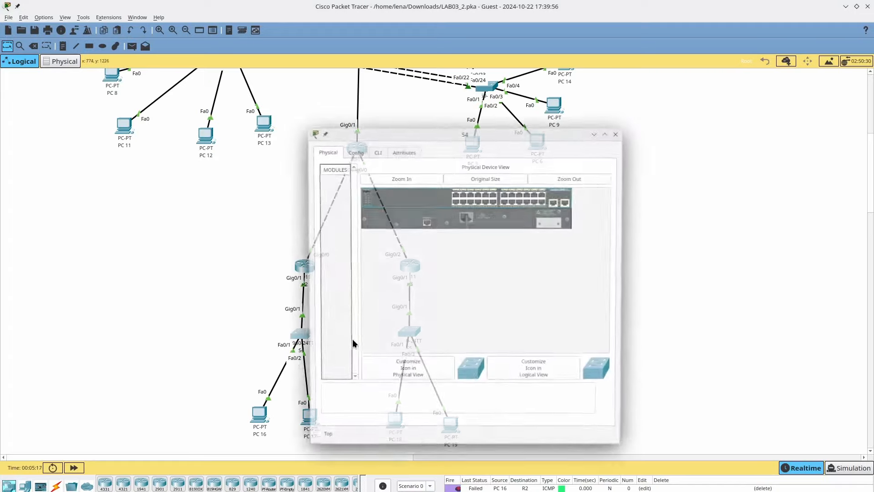
left_click(367, 148)
left_click(380, 151)
scroll(415, 179, "down", 1)
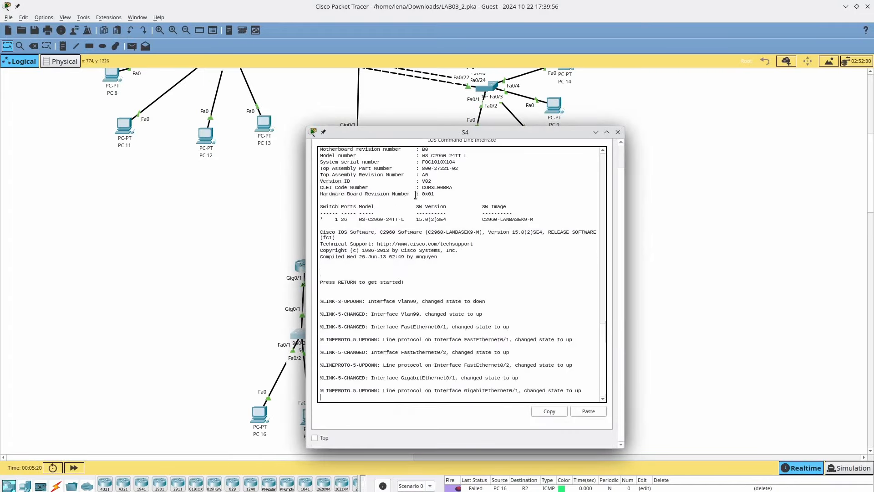
scroll(415, 182, "up", 3)
scroll(415, 192, "down", 3)
key("Return")
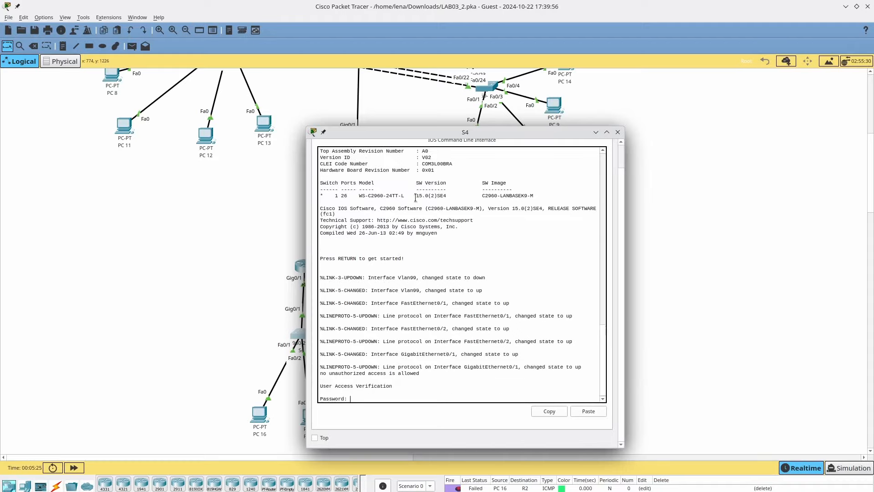
key("Escape")
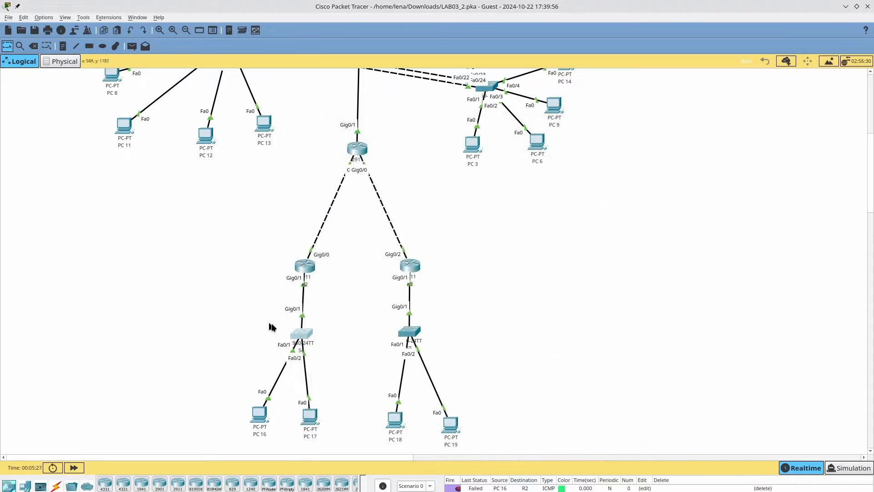
- Select and delete the two old lower switches and their links
left_click_drag(268, 322, 403, 343)
key("Delete")
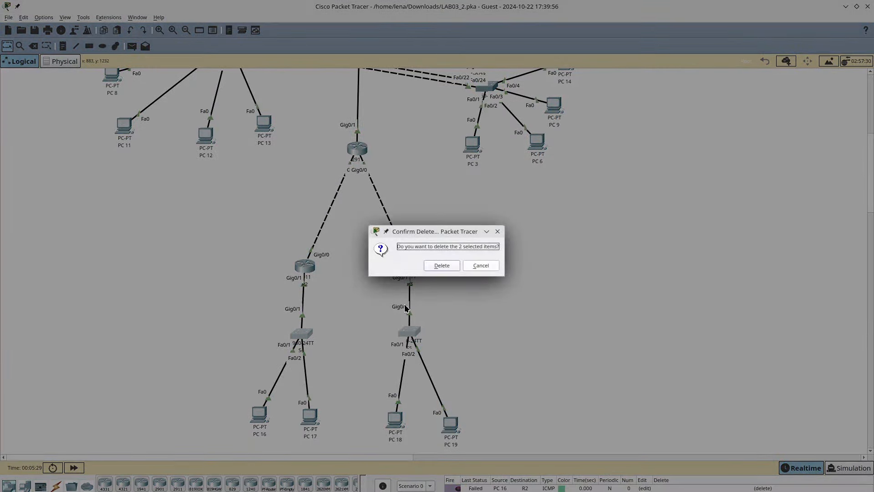
key("Return")
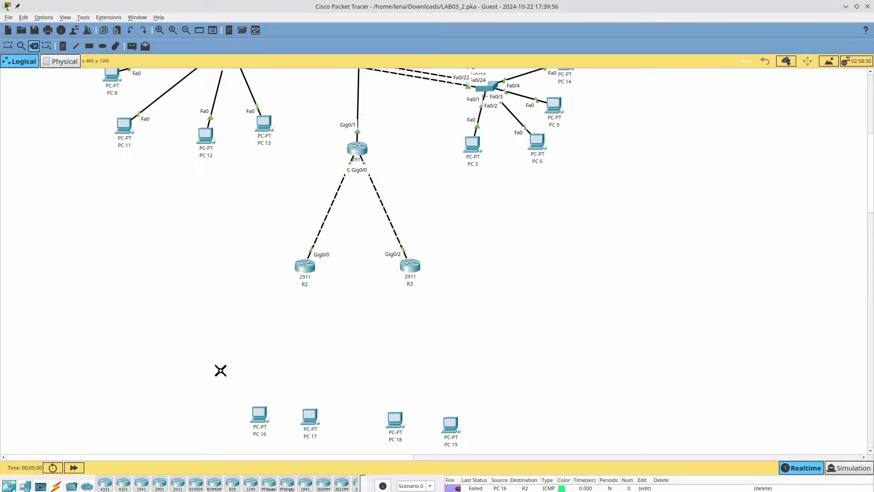
key("Escape")
- Place two 2960 switches above PCs 16–19 and name them S4 and S5
left_click(25, 491)
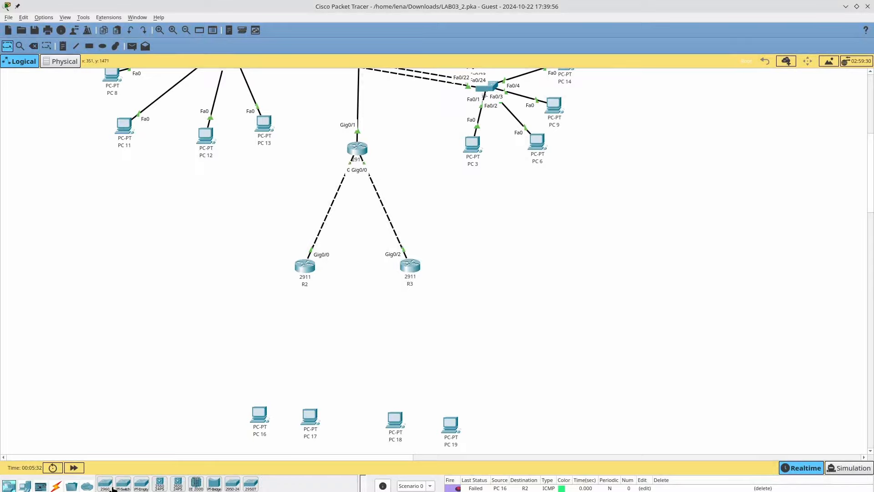
left_click_drag(107, 485, 298, 342)
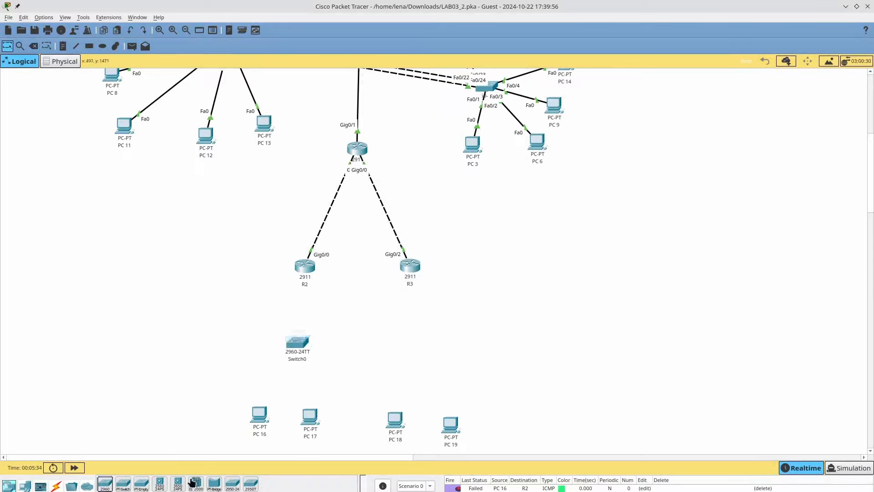
left_click_drag(105, 484, 415, 337)
left_click(297, 357)
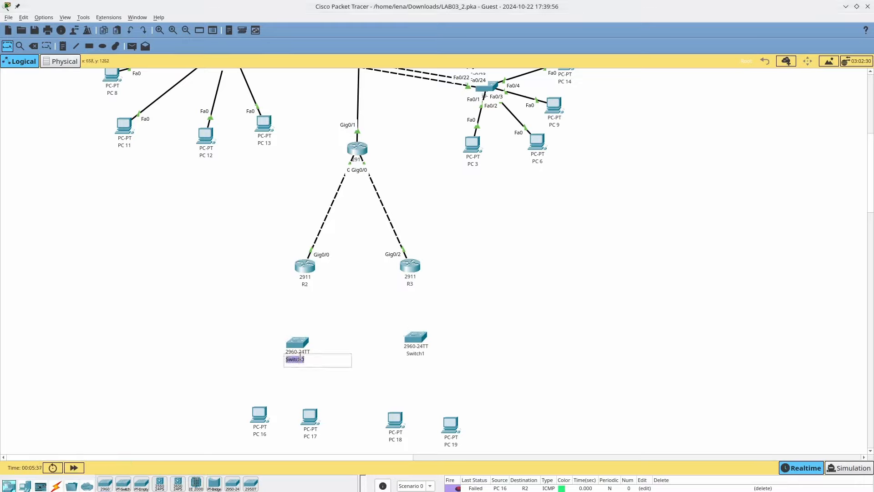
type("S4")
left_click(404, 356)
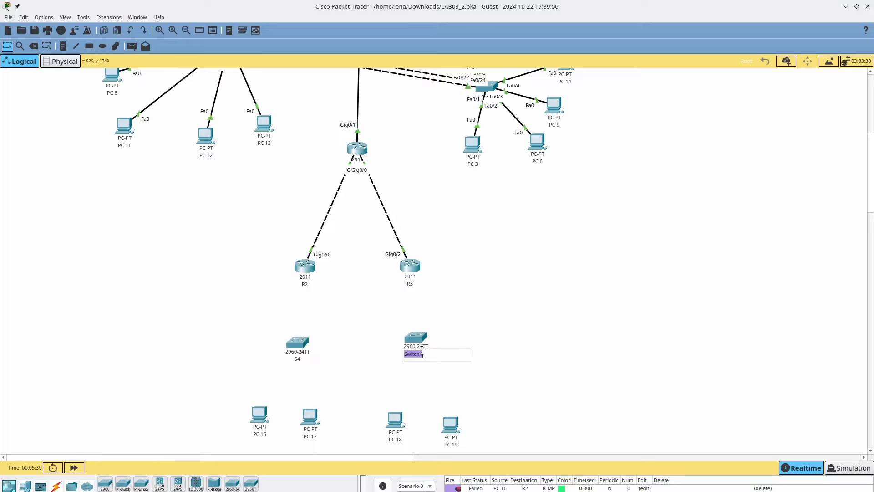
type("S5")
key("Return")
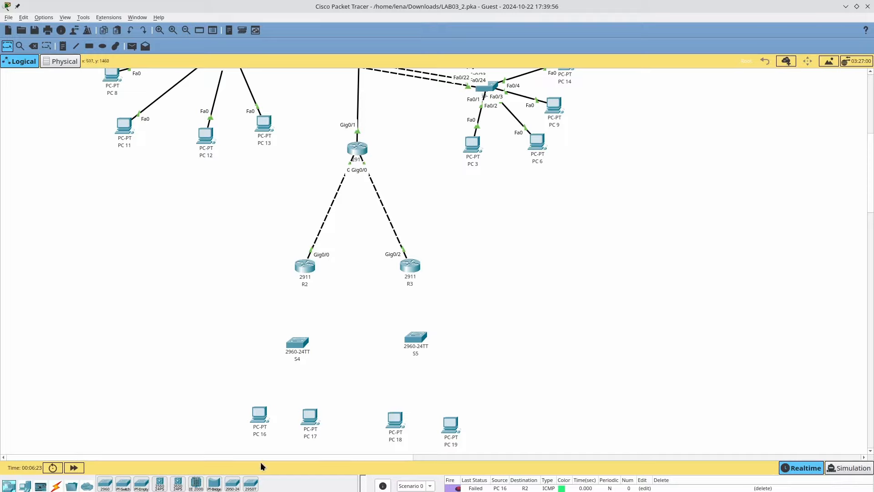
left_click(56, 485)
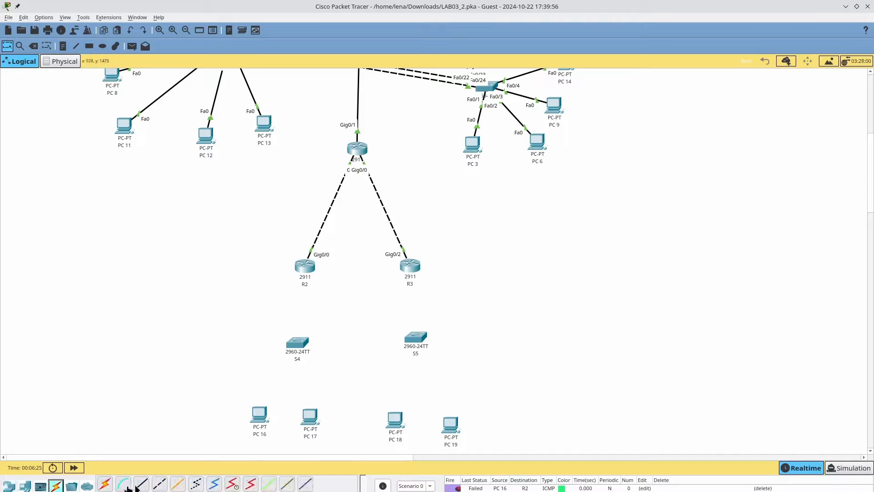
- Cable PC 16 to S4 Fa0/1 and PC 17 to S4 Fa0/2 with straight-through copper
left_click(141, 484)
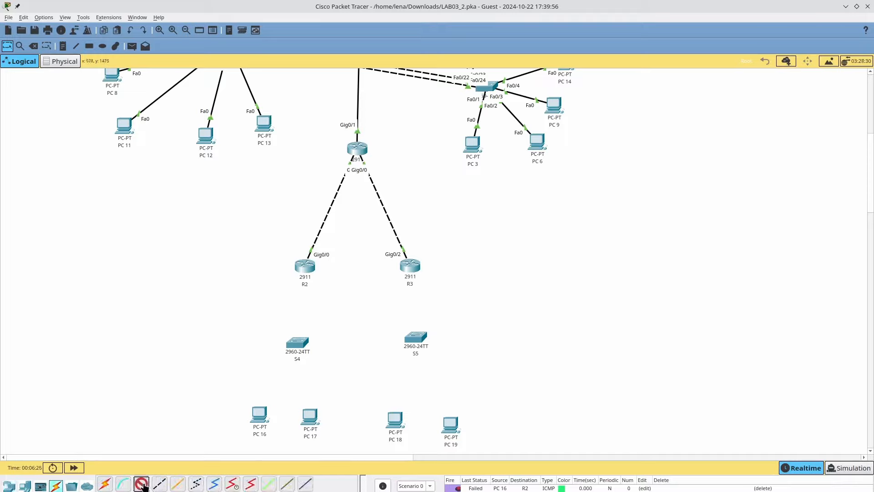
left_click(263, 417)
left_click(282, 453)
left_click(297, 343)
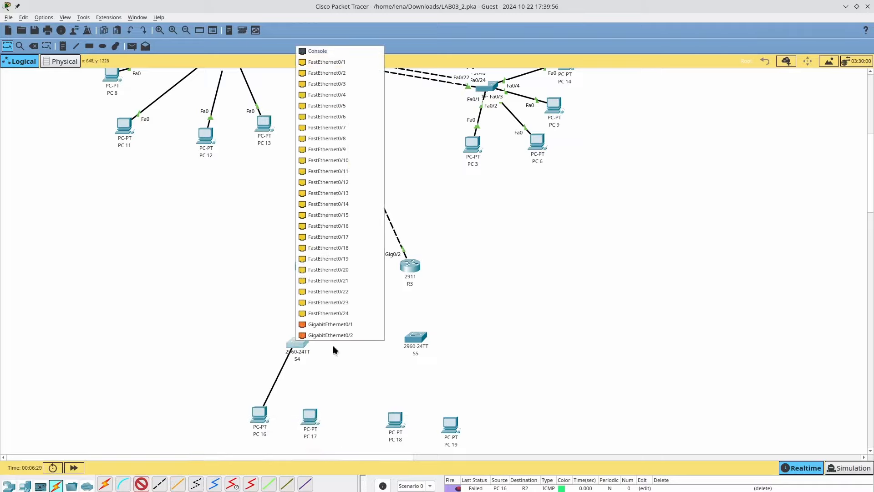
left_click(360, 73)
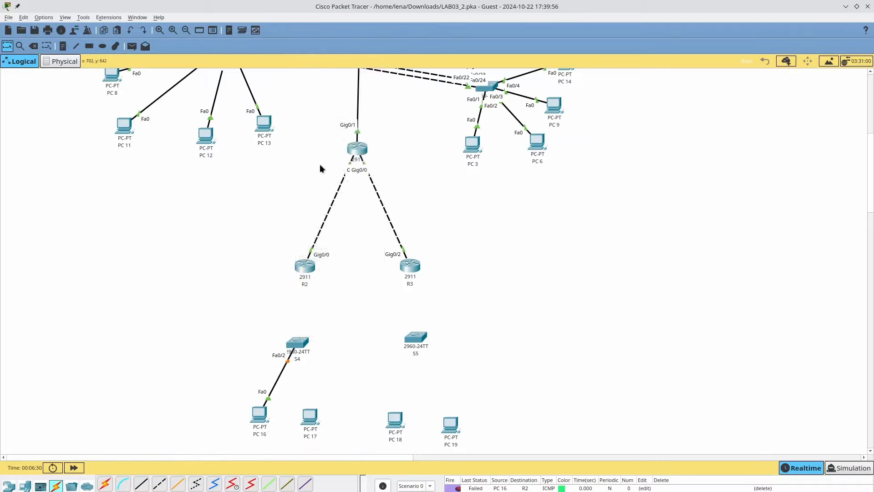
left_click(287, 360)
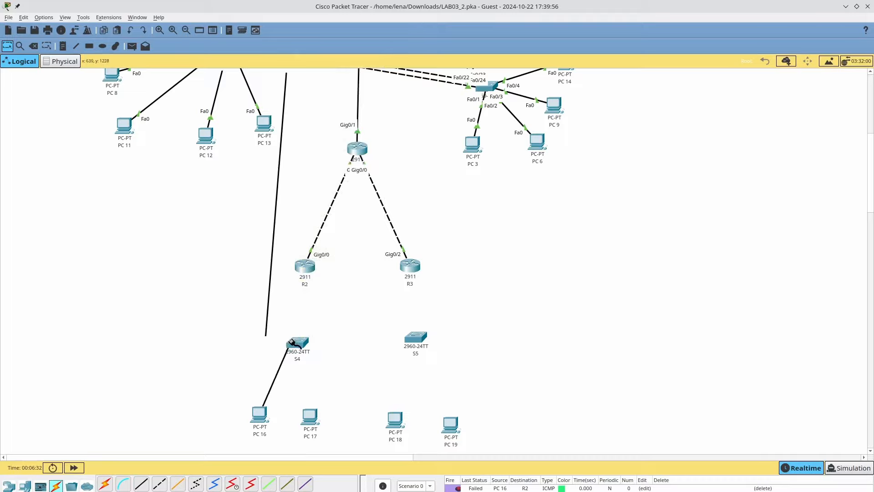
left_click(293, 344)
left_click(340, 60)
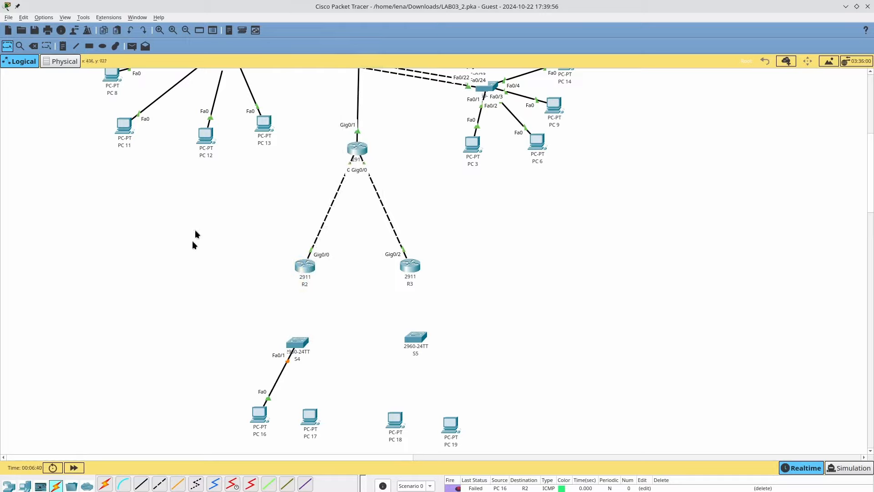
left_click(143, 483)
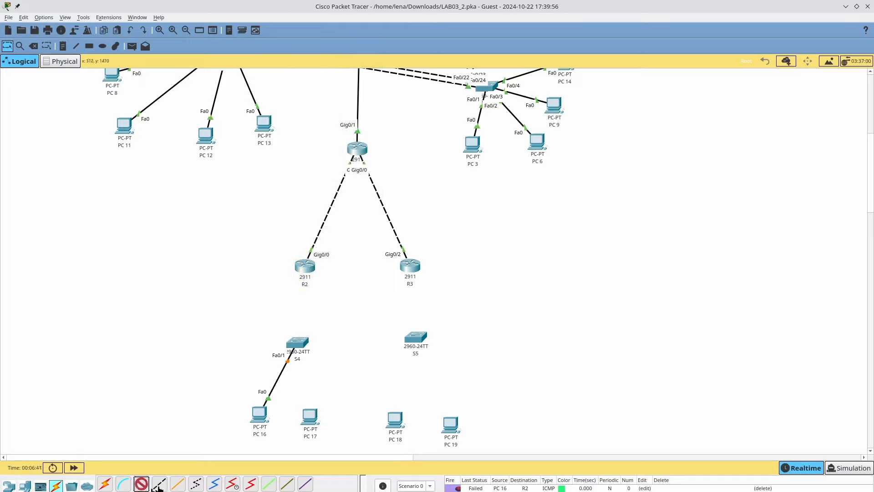
left_click(310, 415)
left_click(318, 454)
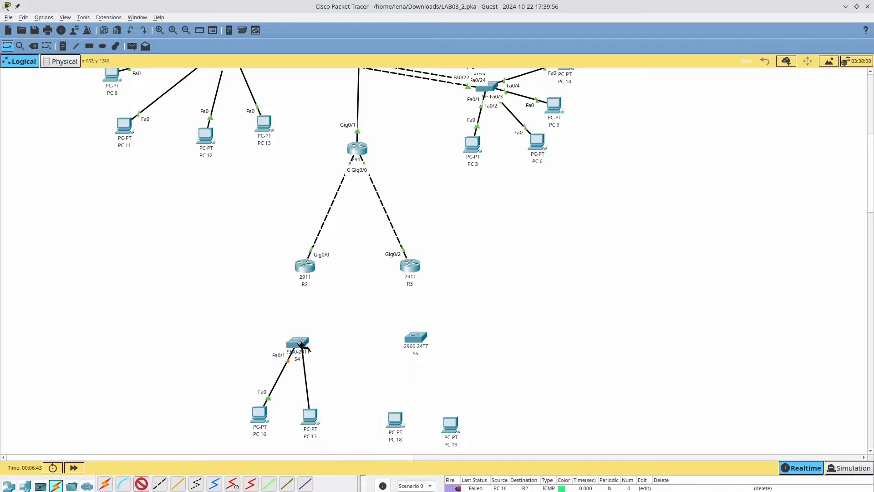
left_click(298, 342)
left_click(329, 71)
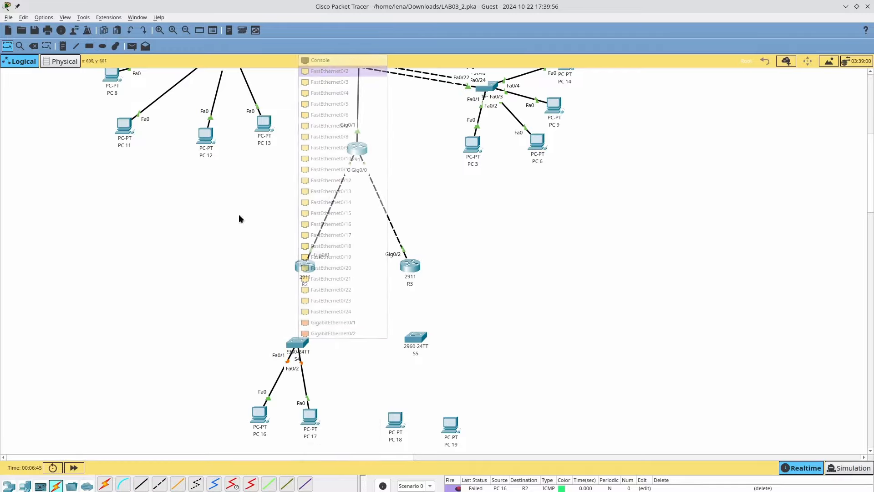
- Cable PC 18 to S5 Fa0/1 and PC 19 to S5 Fa0/2
left_click(140, 485)
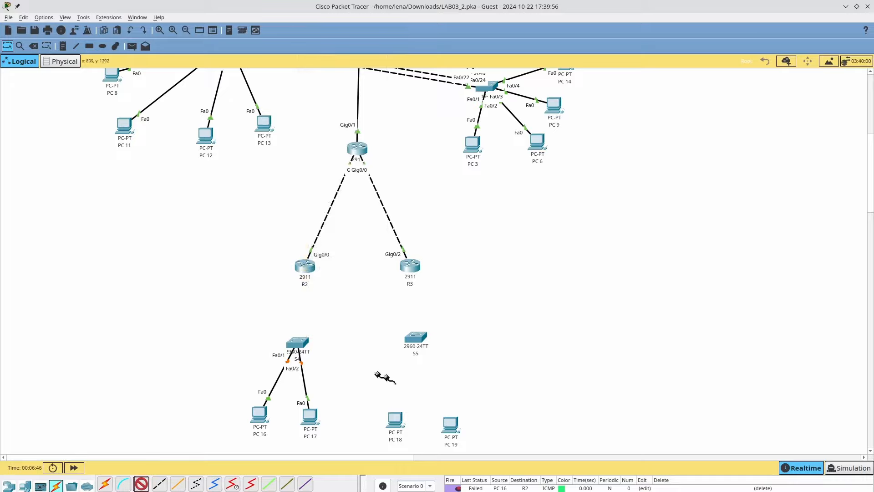
left_click(394, 418)
left_click(424, 457)
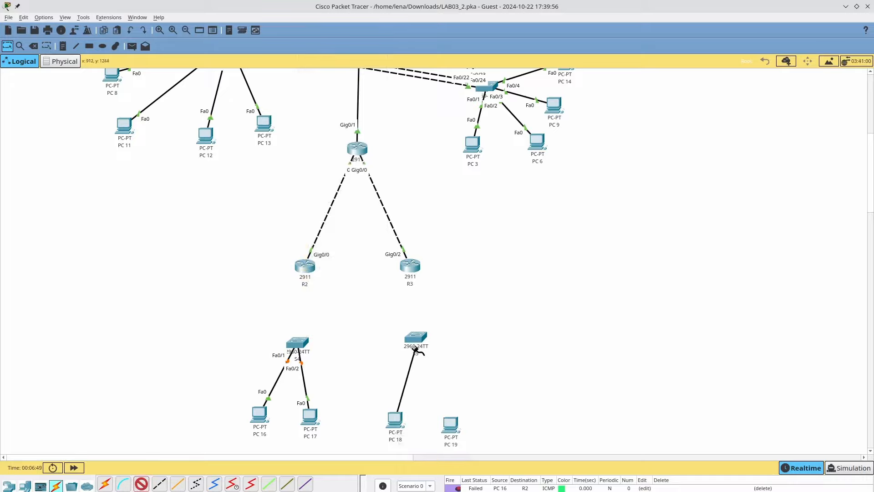
left_click(415, 337)
left_click(473, 62)
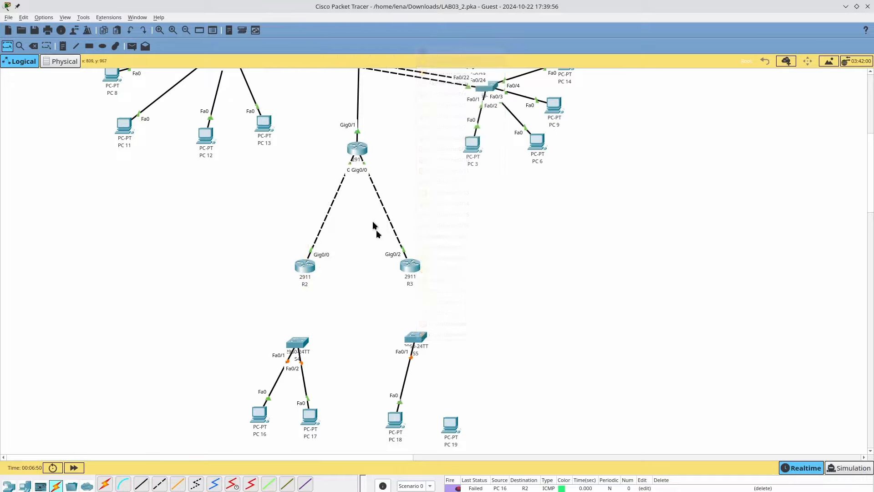
left_click(140, 484)
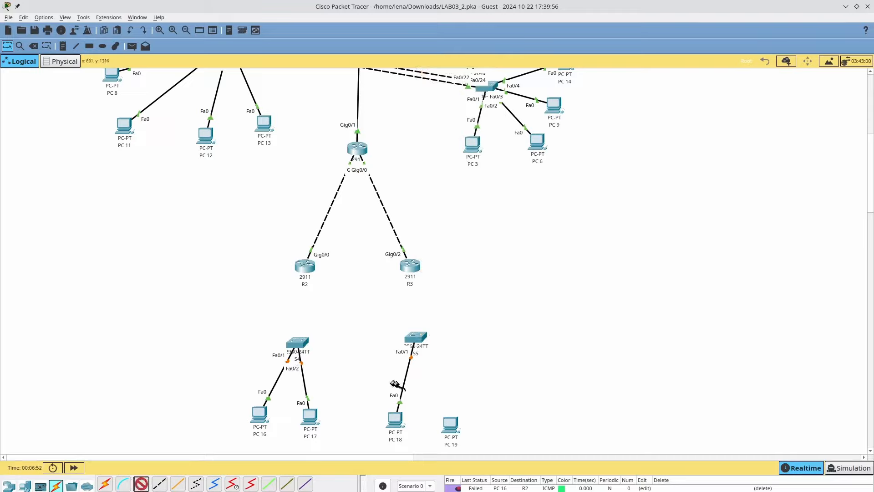
left_click(451, 426)
left_click(474, 463)
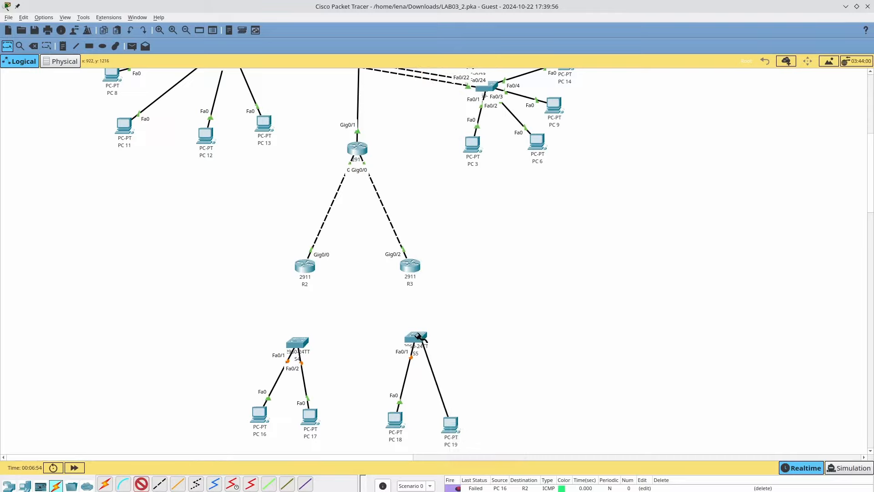
left_click(415, 337)
left_click(424, 68)
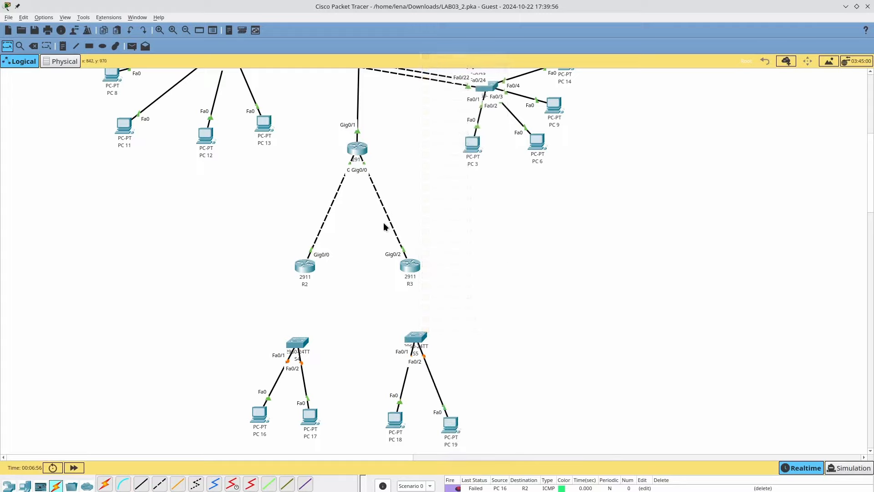
- Uplink S4 Gig0/1 to R2 Gig0/1 and S5 Gig0/1 to R3 Gig0/1
left_click(142, 484)
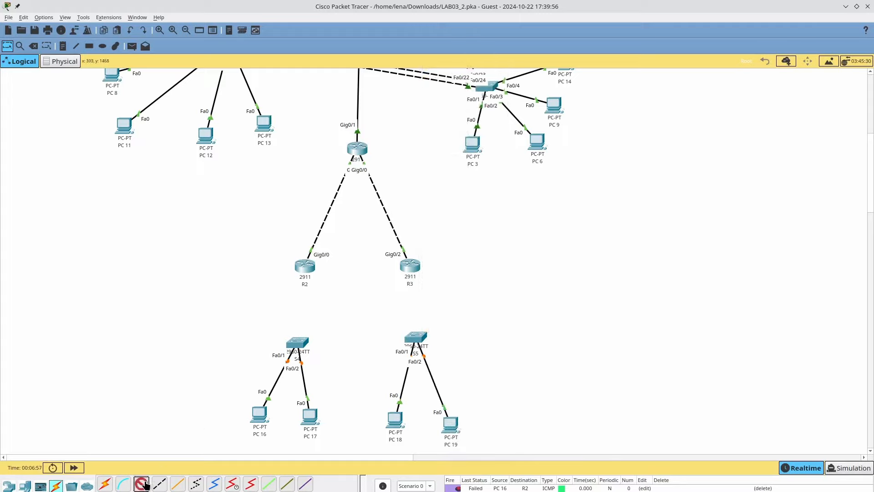
left_click(297, 342)
left_click(327, 324)
left_click(305, 267)
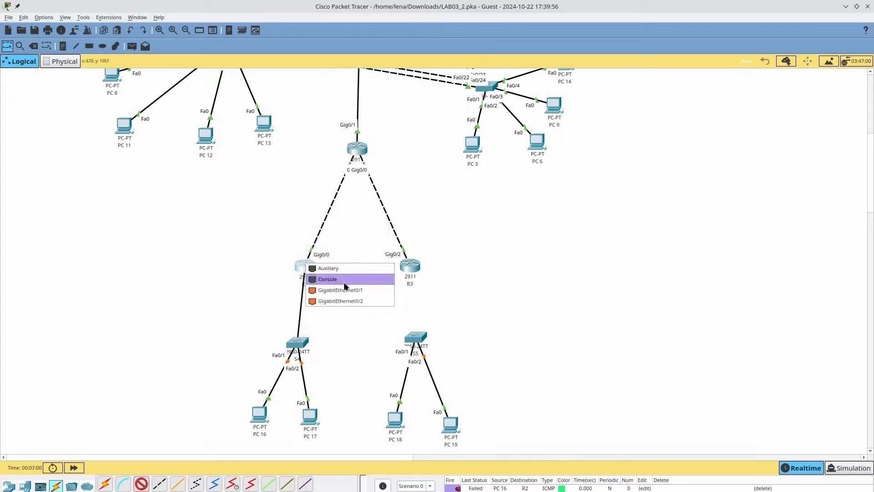
left_click(335, 290)
left_click(142, 484)
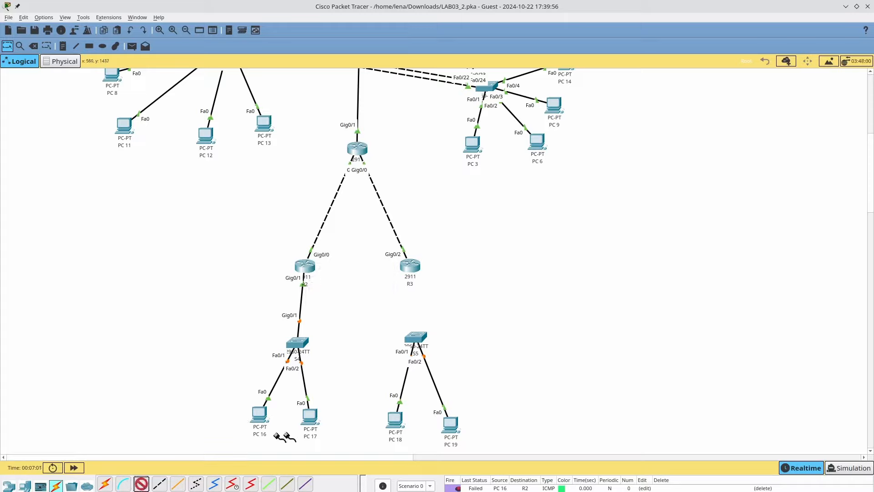
left_click(416, 337)
left_click(465, 330)
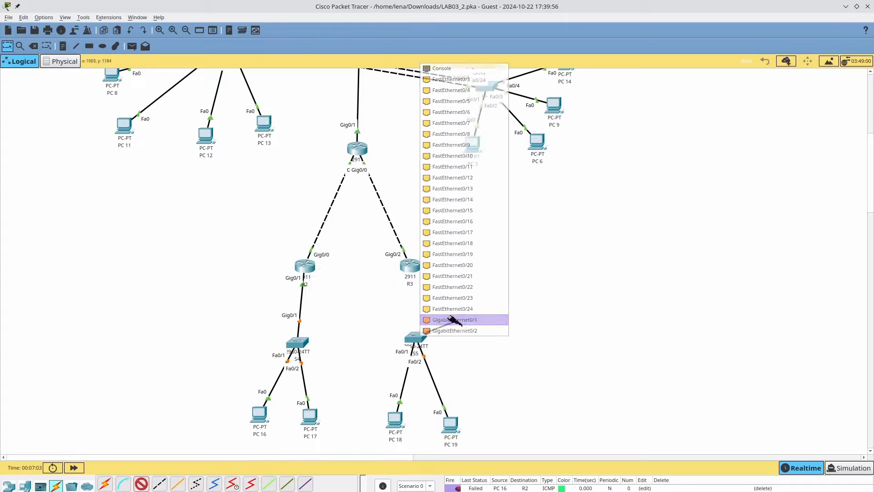
left_click(412, 269)
left_click(445, 309)
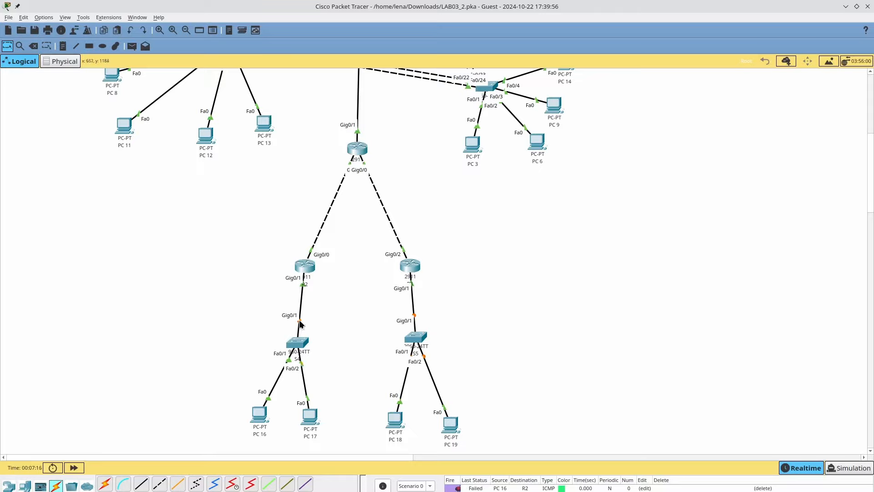
mouse_move(300, 340)
left_click(845, 468)
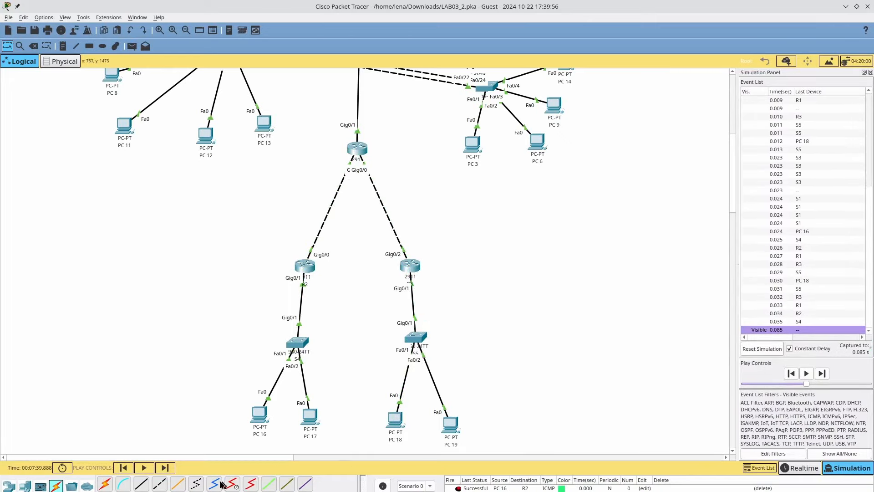
- Add a simple PDU test ping from PC 16 to its destination
scroll(222, 365, "down", 2)
scroll(220, 349, "up", 1)
scroll(220, 349, "up", 3)
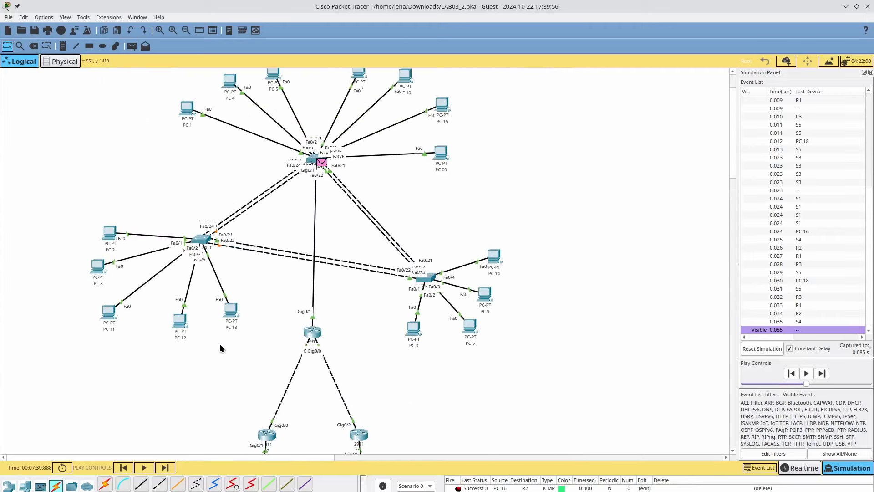
left_click(132, 46)
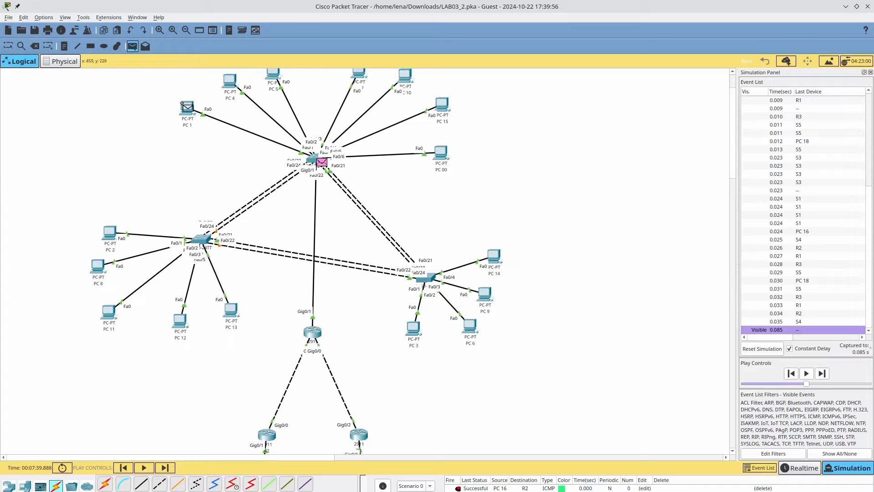
scroll(216, 189, "down", 15)
left_click(230, 279)
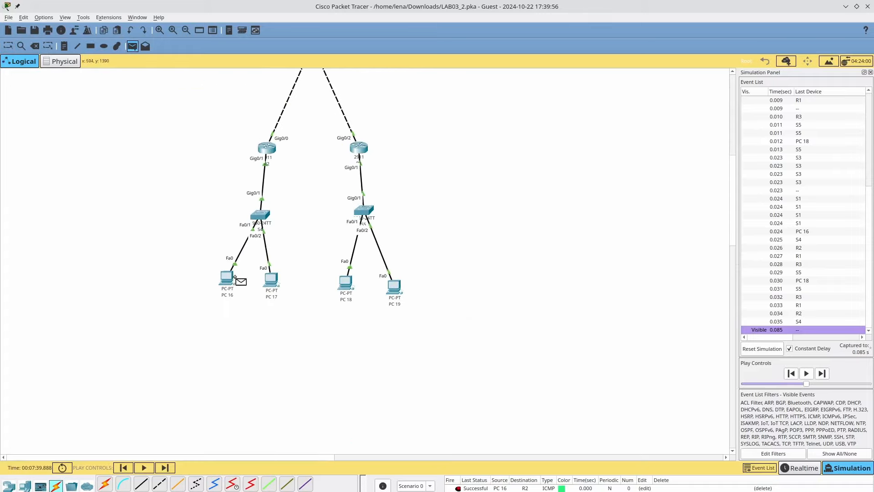
left_click(235, 282)
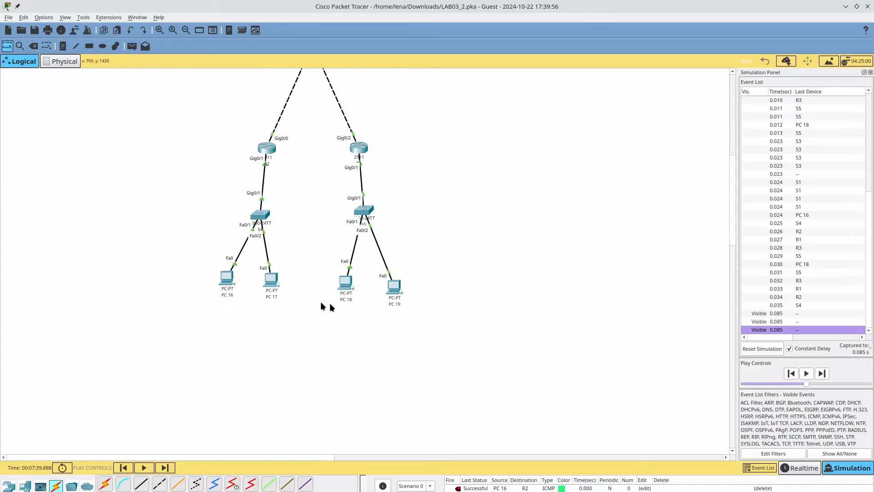
- Follow the ping's events through S4, R2 and R1, then save the lab file
scroll(409, 300, "up", 15)
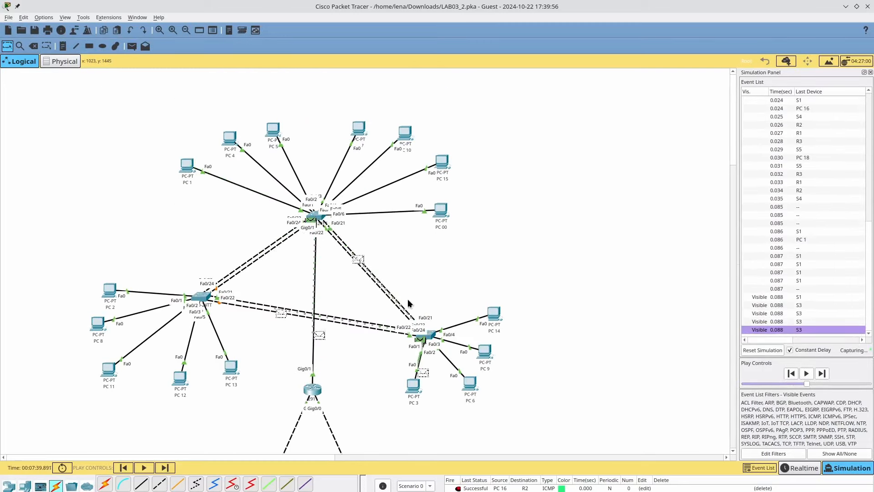
scroll(408, 302, "down", 5)
scroll(408, 302, "up", 2)
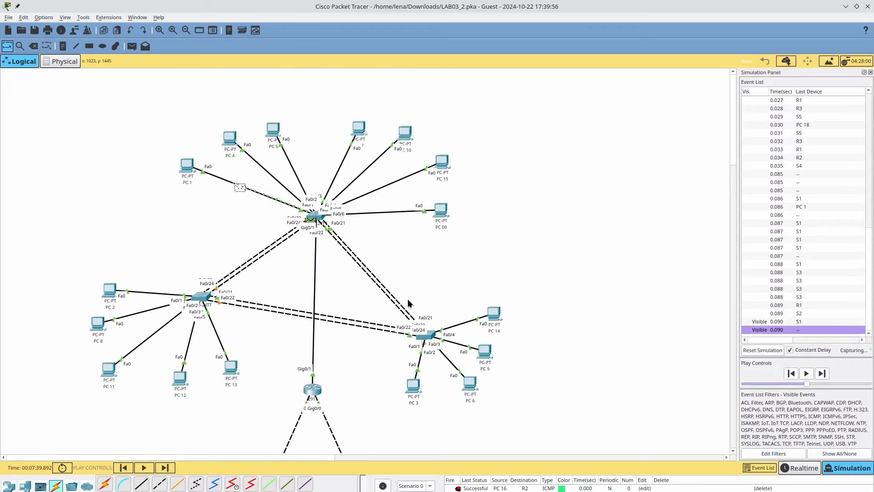
scroll(408, 303, "right", 5)
scroll(408, 303, "right", 1)
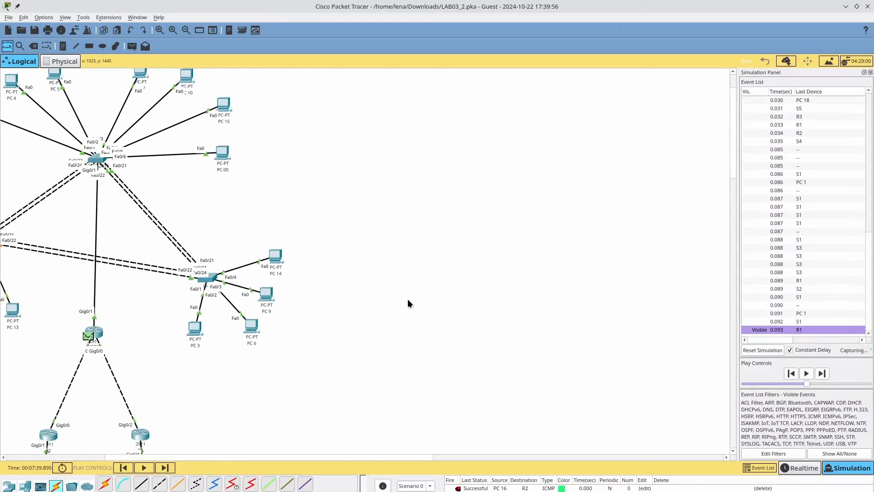
scroll(408, 303, "down", 1)
scroll(350, 314, "up", 2)
scroll(351, 315, "down", 13)
scroll(352, 314, "up", 13)
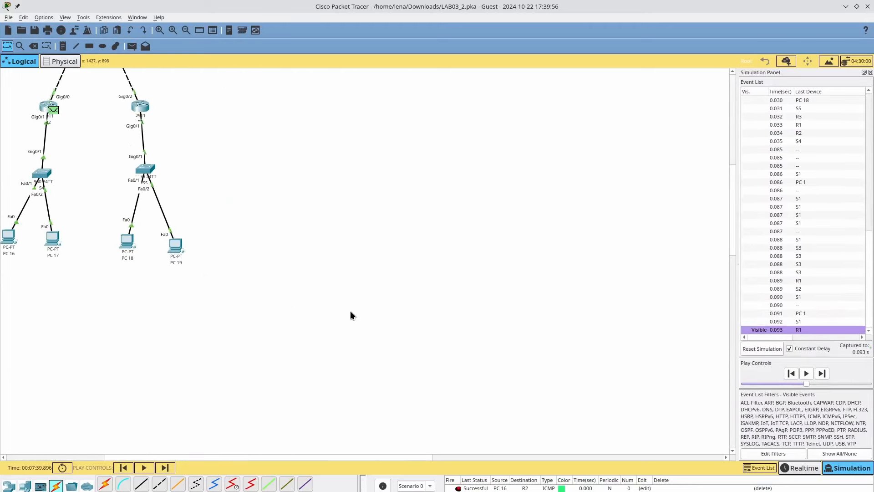
scroll(351, 314, "left", 10)
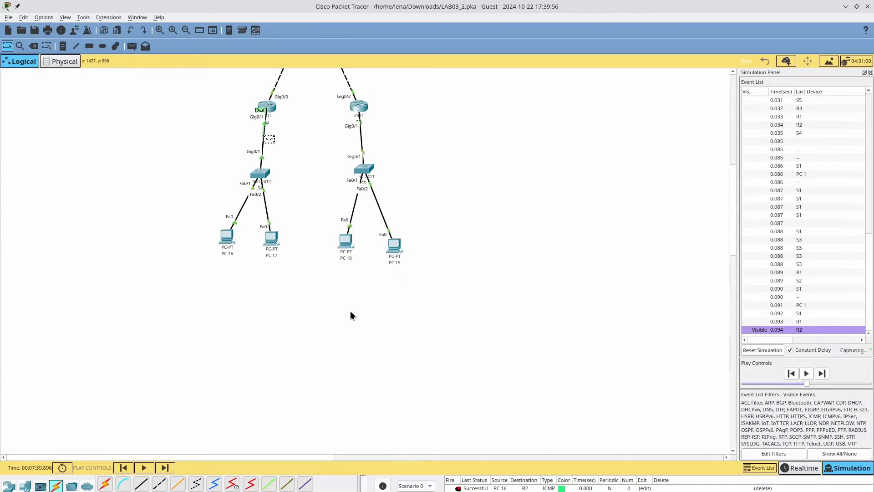
scroll(351, 314, "up", 10)
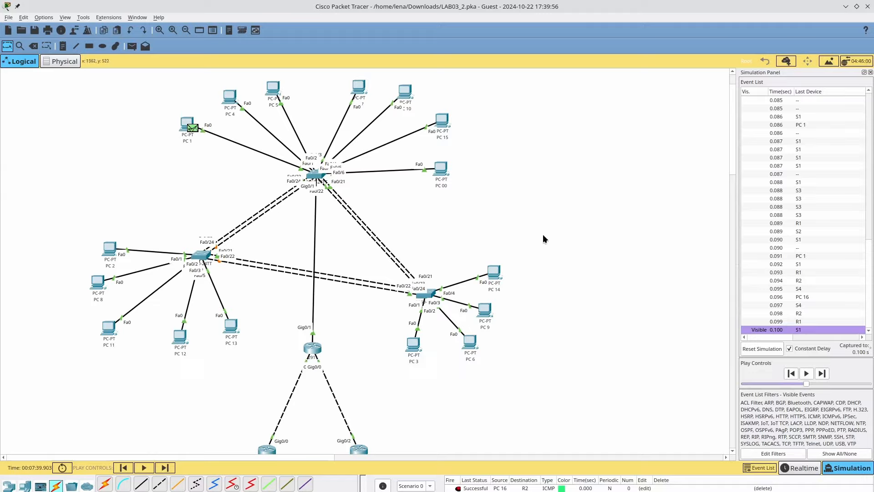
key("ctrl+s")
- Bring OBS Studio to the front with the recording still running
left_click(155, 491)
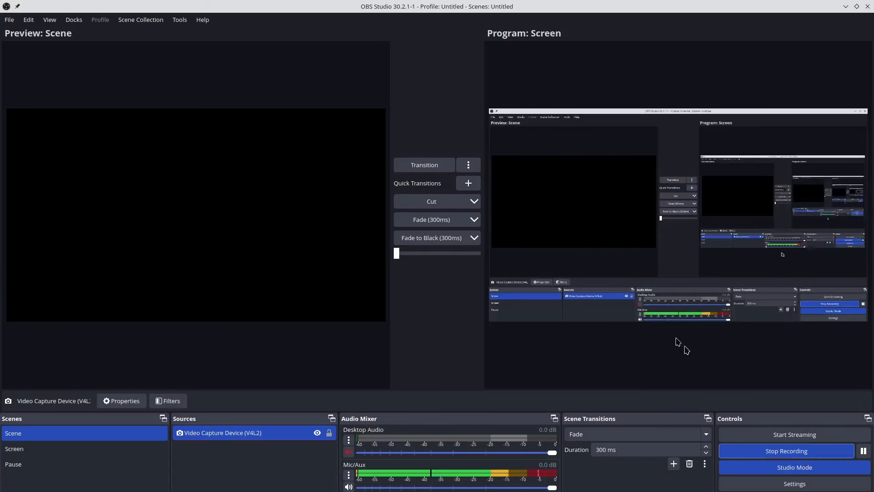